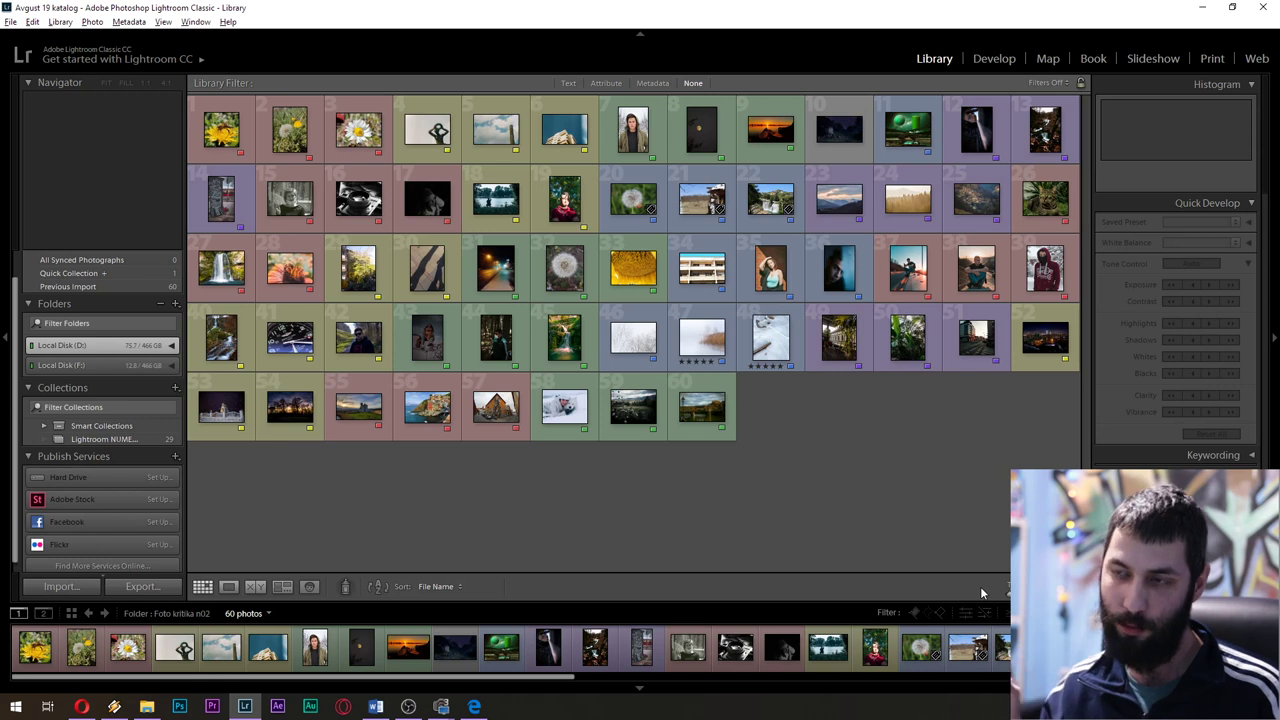
# Open the first photo, the bee on a yellow flower, in the Develop module
pyautogui.moveTo(880, 650)
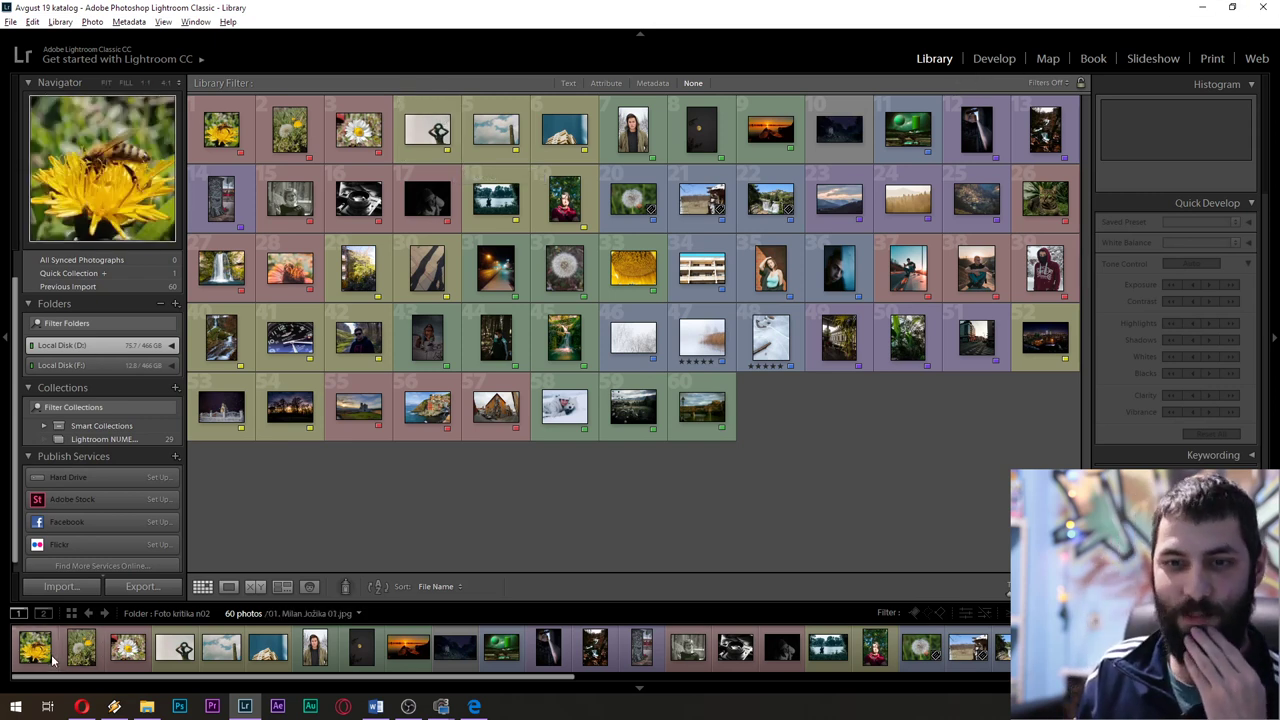
pyautogui.click(221, 130)
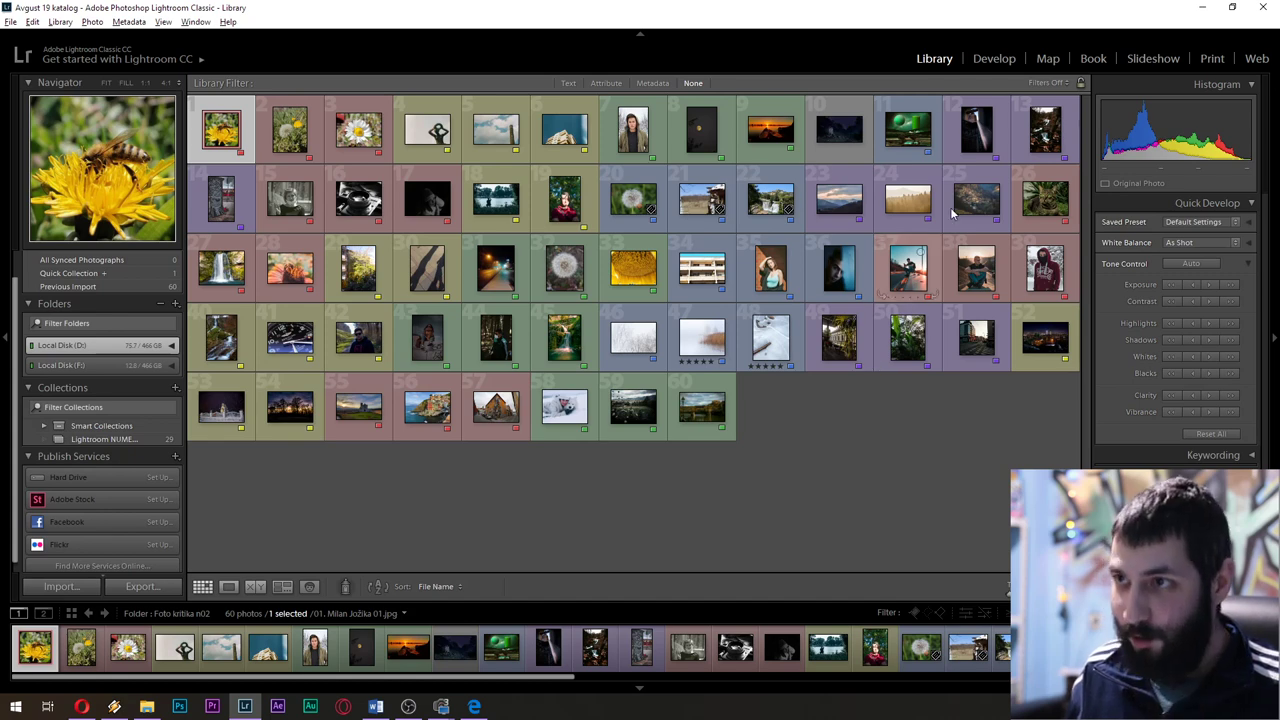
pyautogui.click(993, 59)
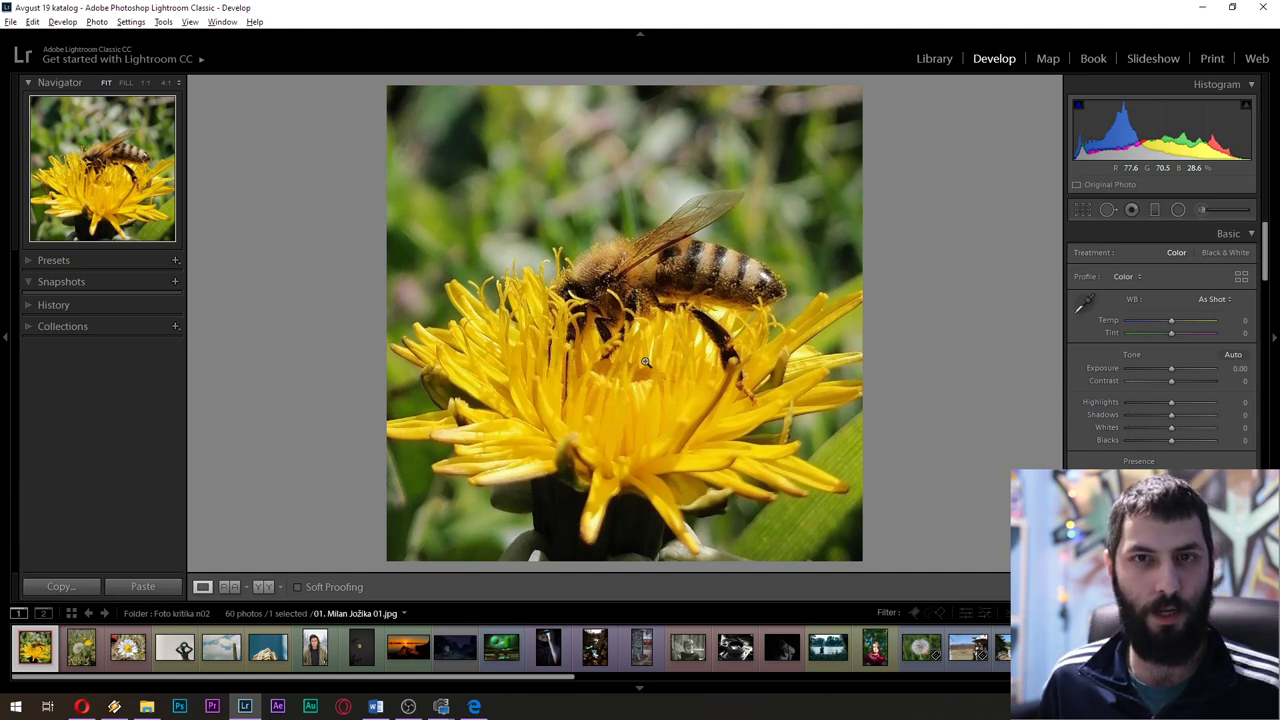
# View the next photo in the series, the white dandelion seed head beside yellow flowers
pyautogui.press('Right')
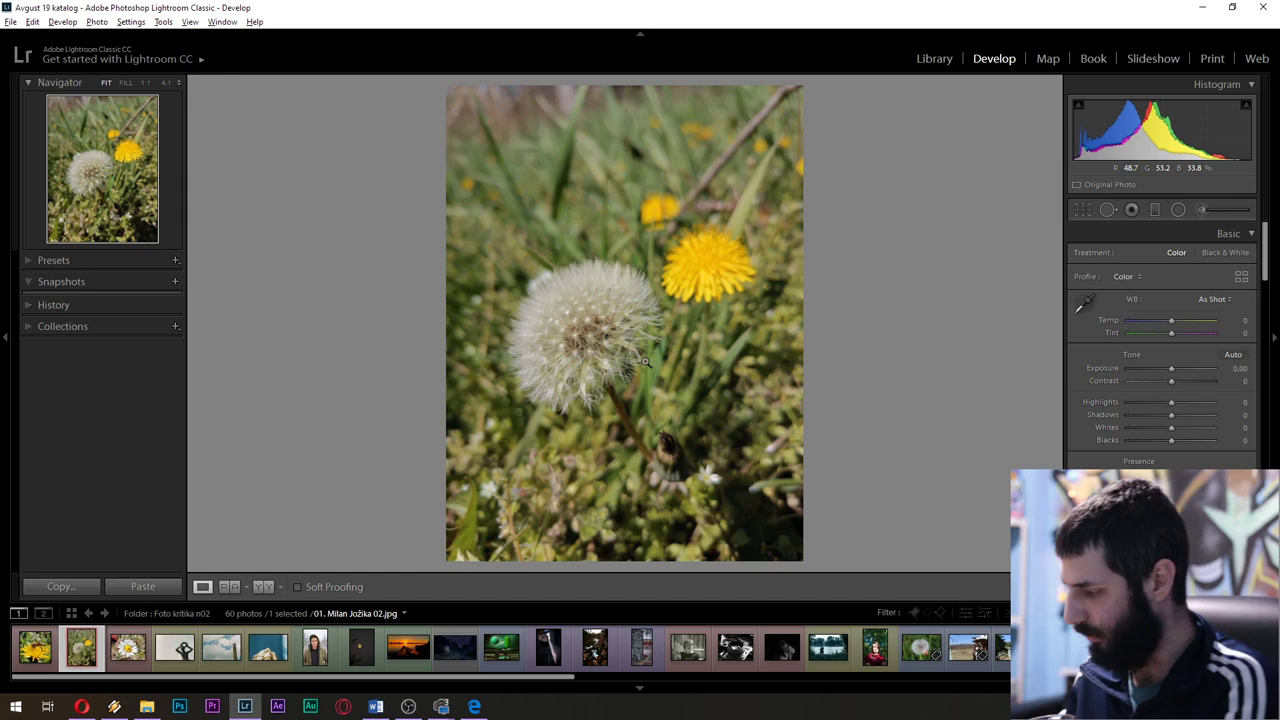
pyautogui.rightClick(558, 404)
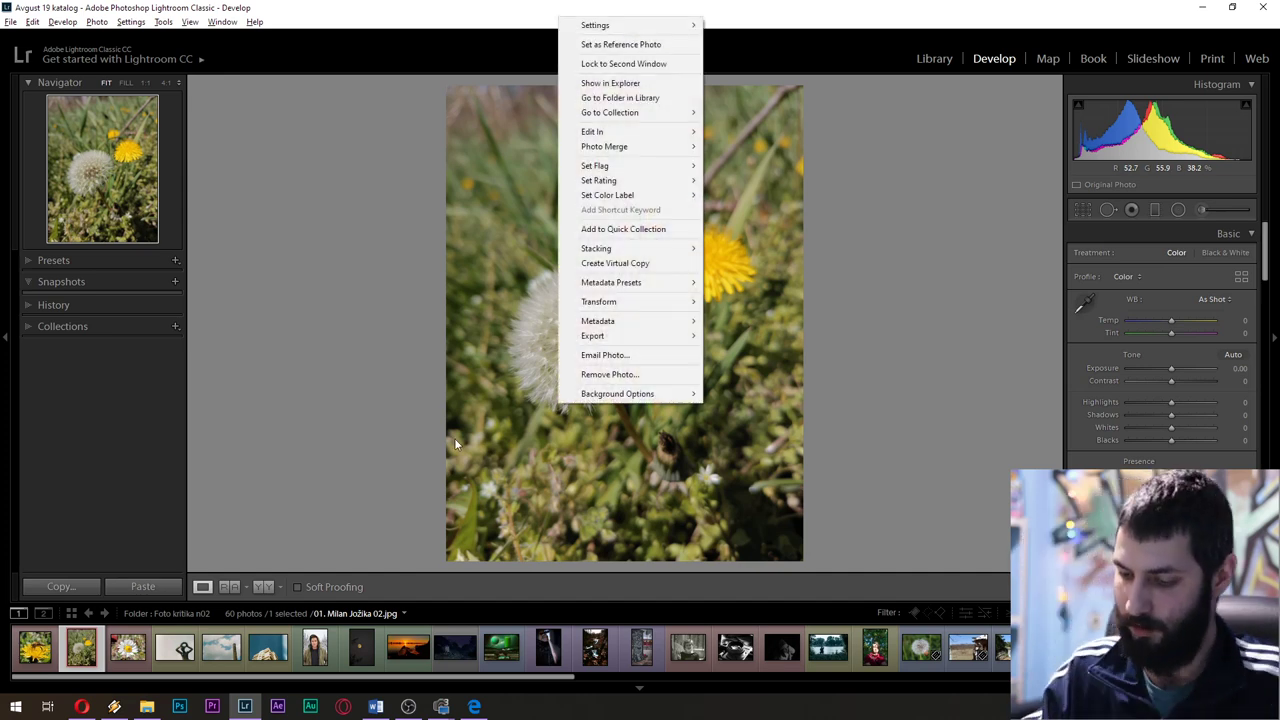
pyautogui.click(755, 6)
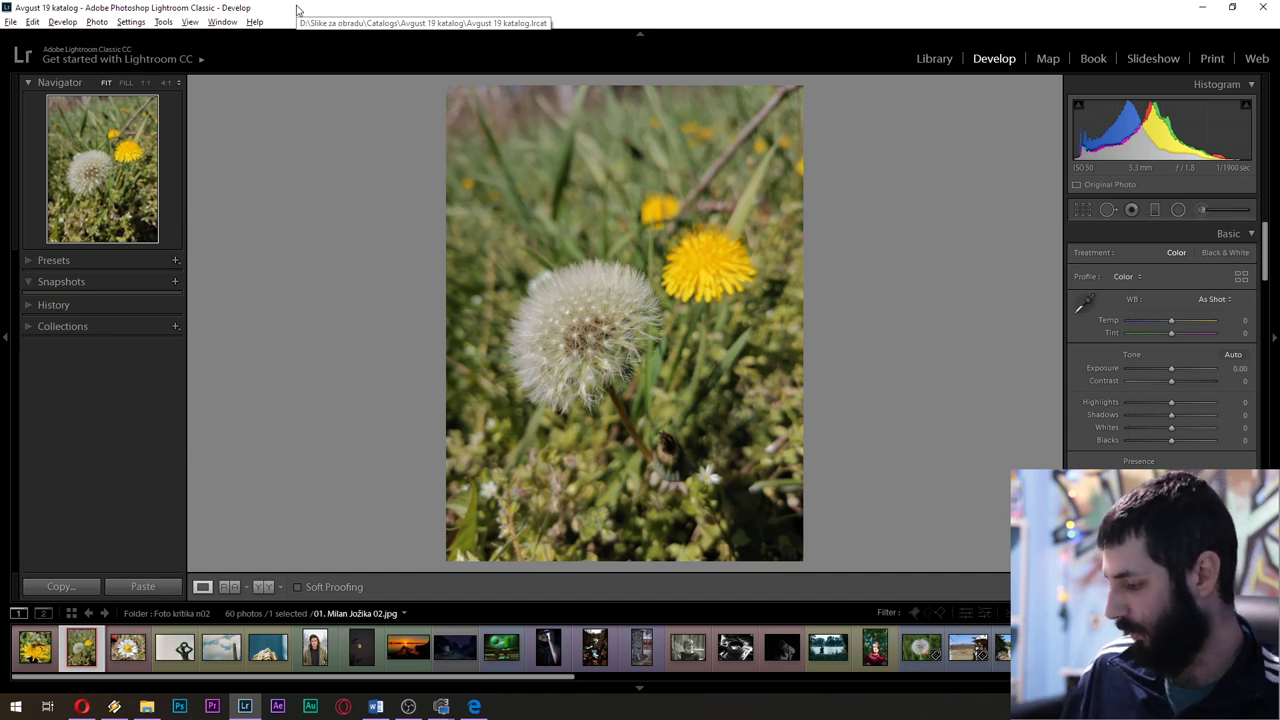
# Bring up the white daisy photo and examine its petals and background at 1:1
pyautogui.press('Right')
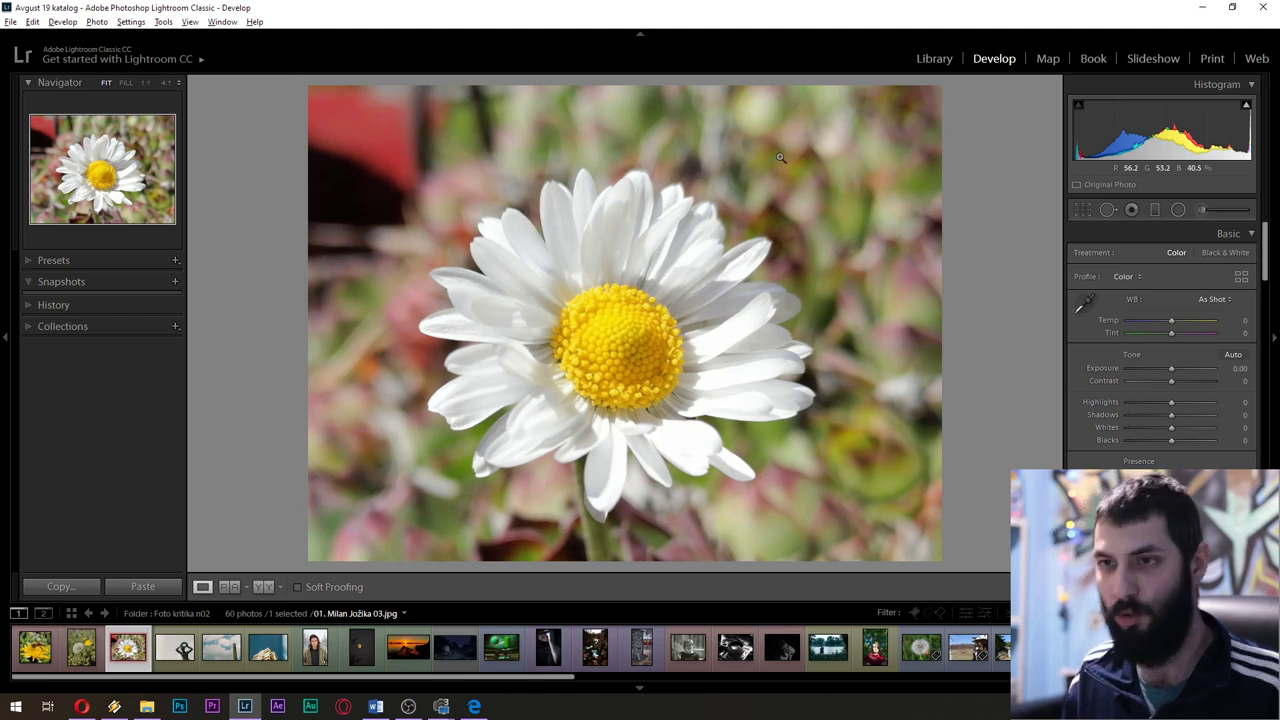
pyautogui.click(686, 344)
pyautogui.moveTo(811, 337); pyautogui.dragTo(750, 420)
pyautogui.click(736, 374)
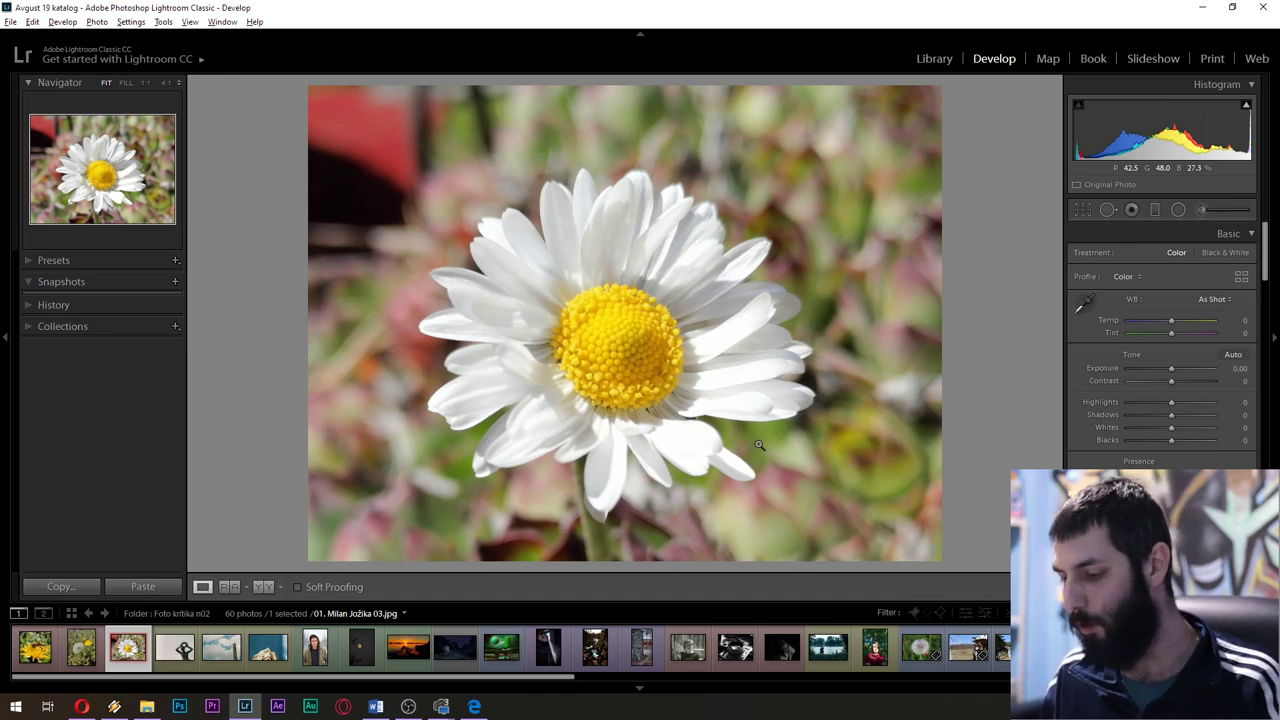
# Compare the statue, brick chimney and tower block photos by going back and forth, ending on the statue
pyautogui.press('Right')
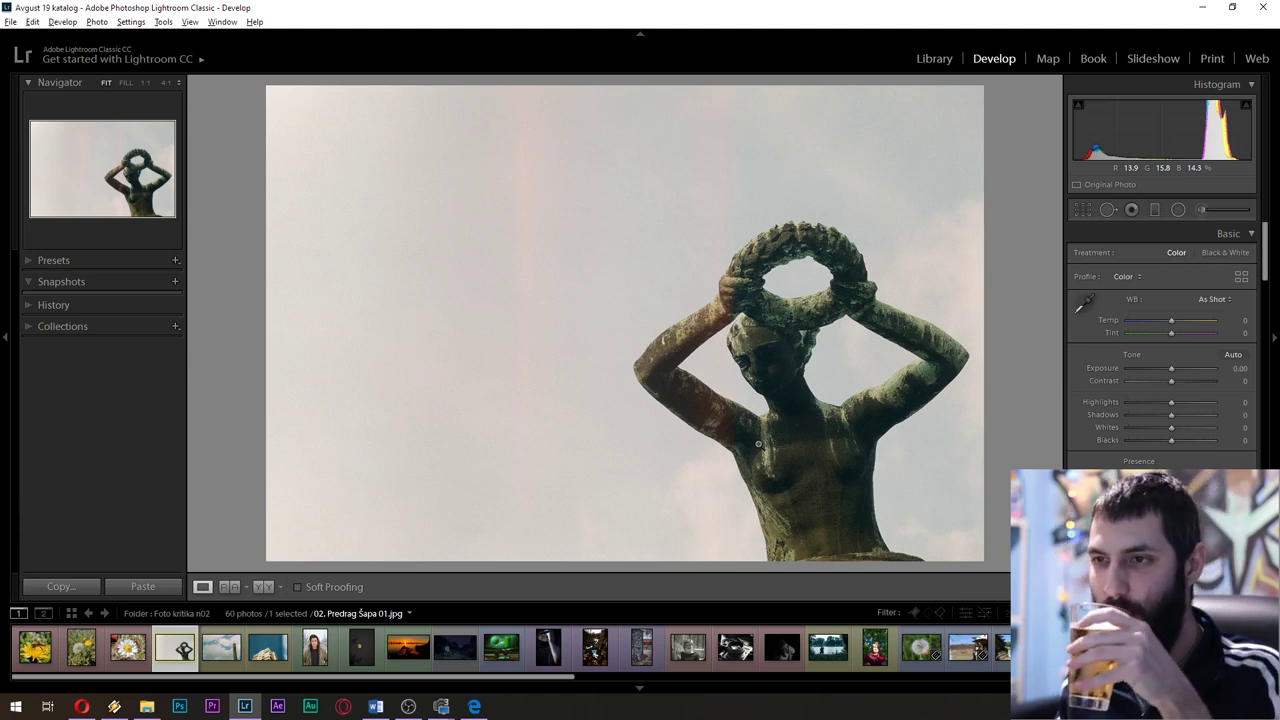
pyautogui.press('Right')
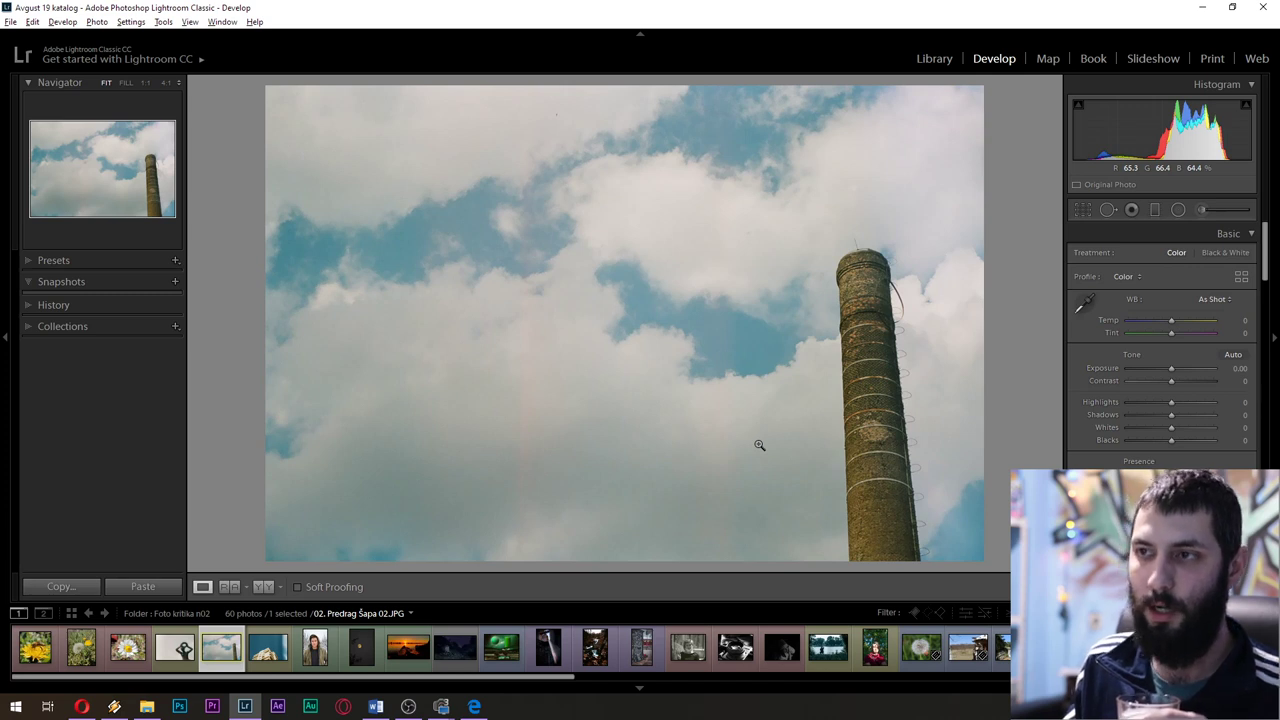
pyautogui.press('Right')
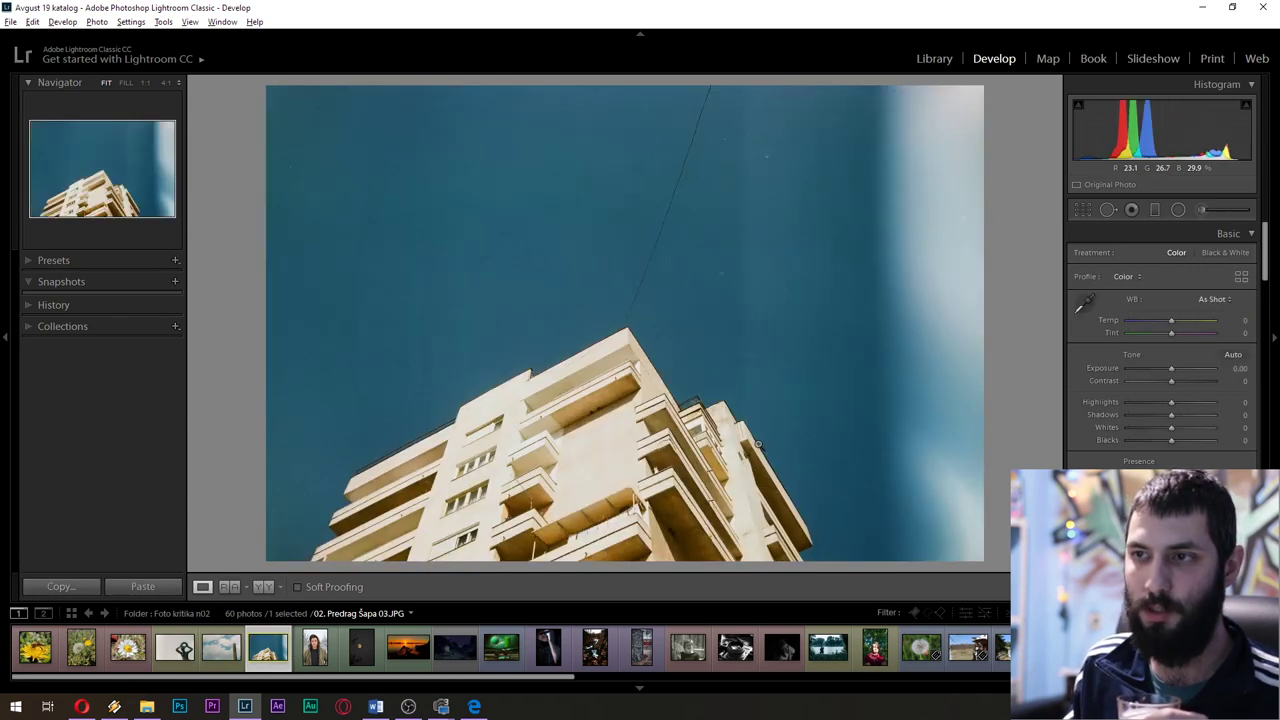
pyautogui.press('Left')
pyautogui.press('Left')
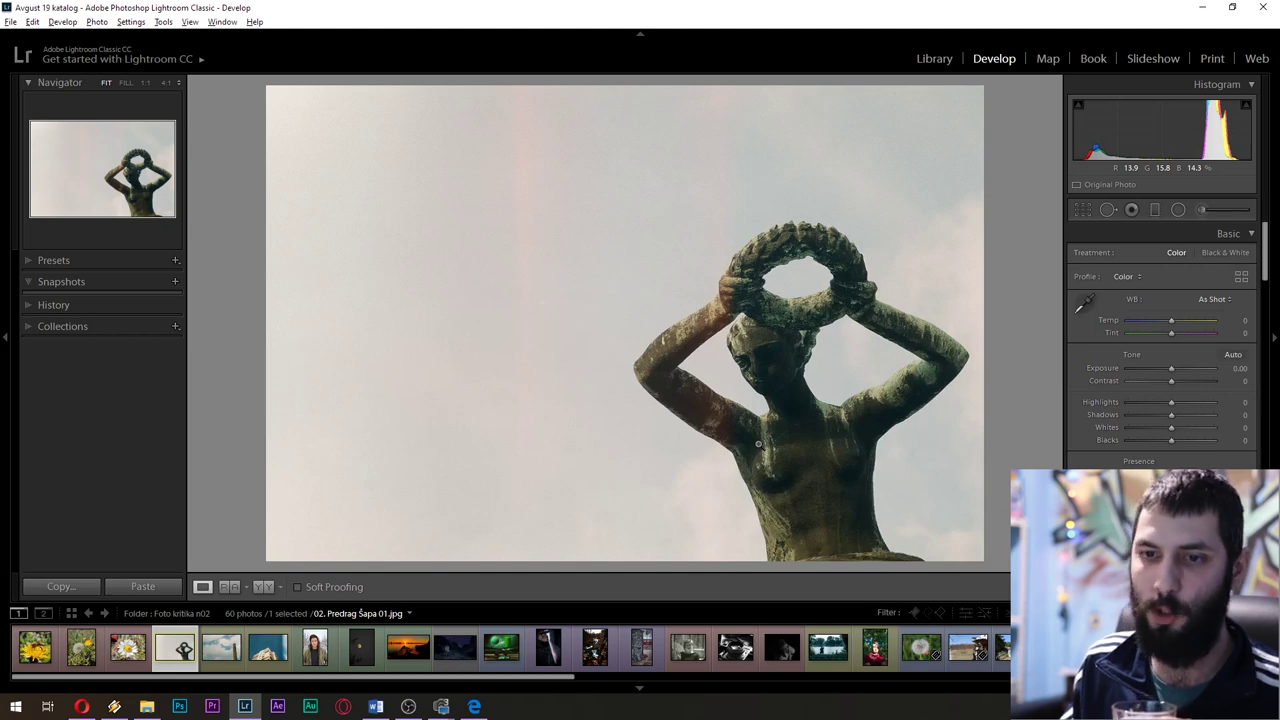
pyautogui.press('Right')
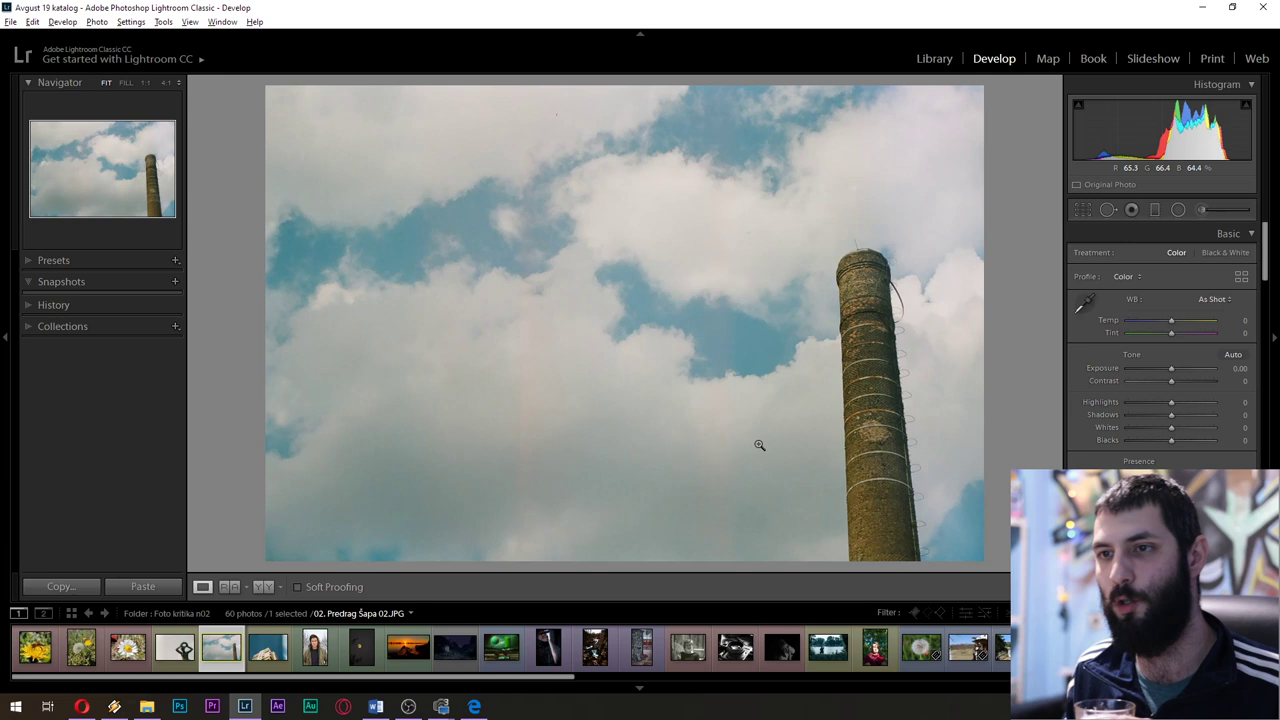
pyautogui.press('Right')
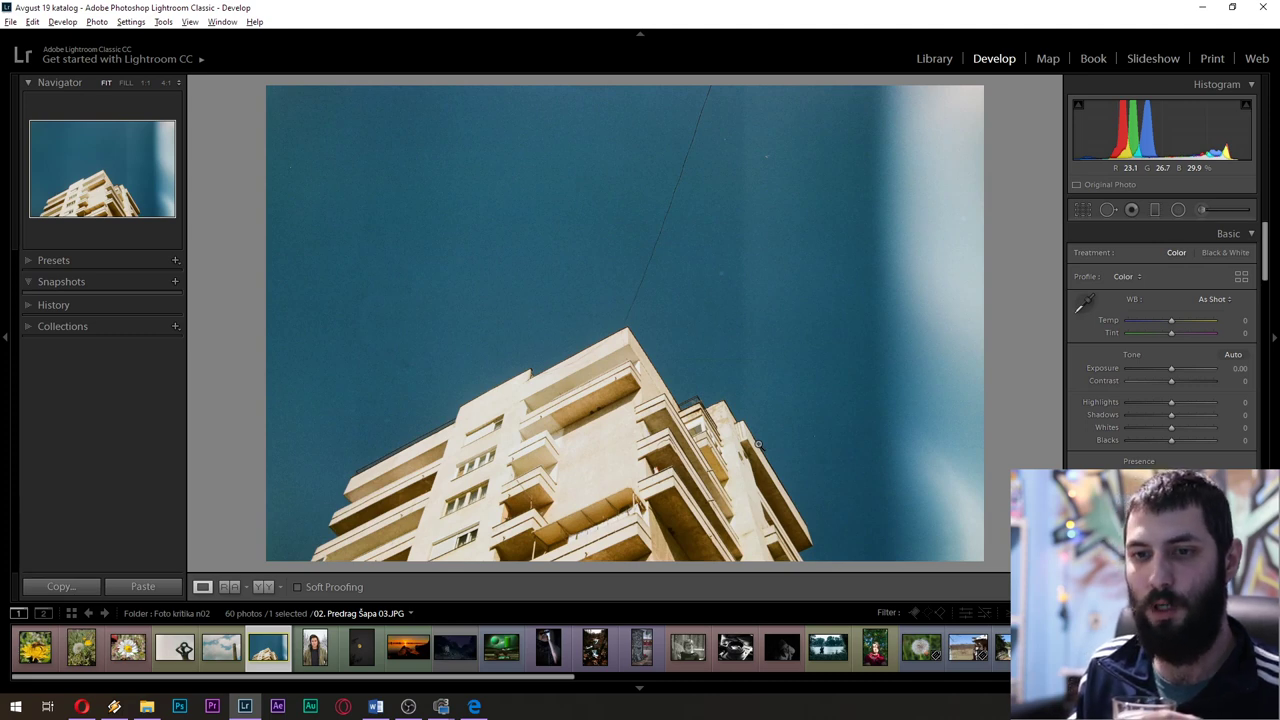
pyautogui.press('Left')
pyautogui.press('Left')
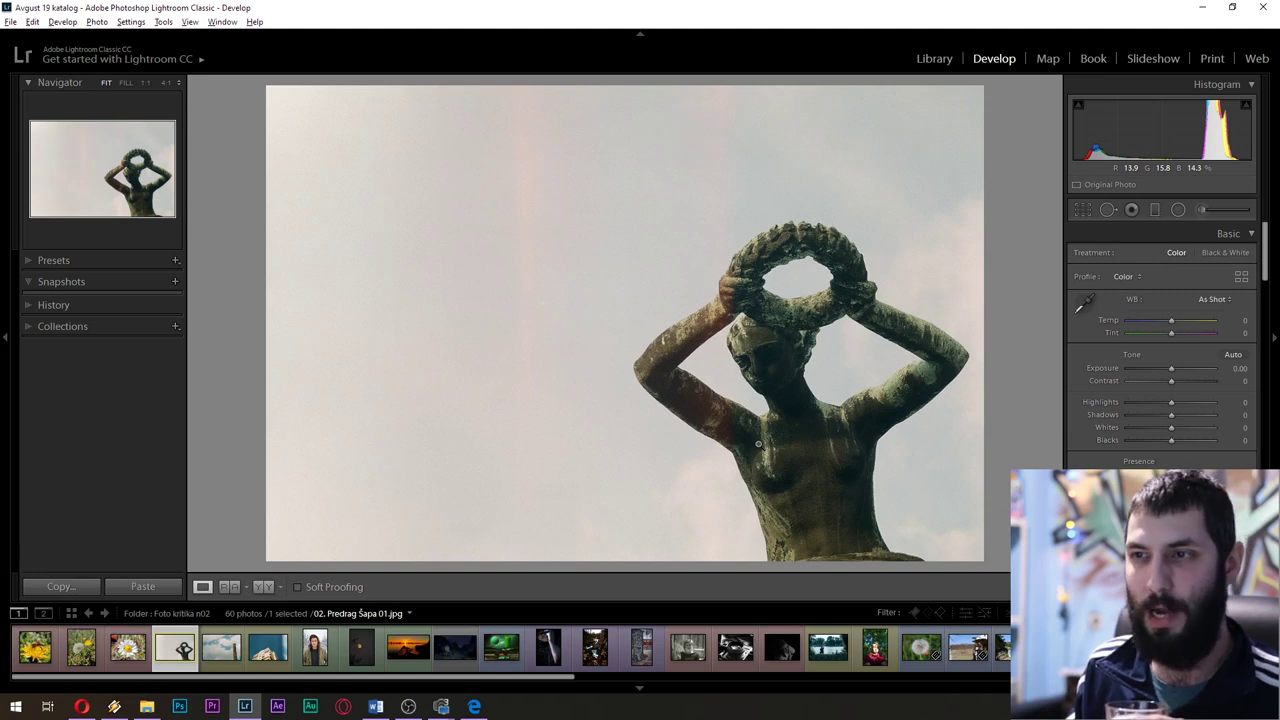
pyautogui.press('Right')
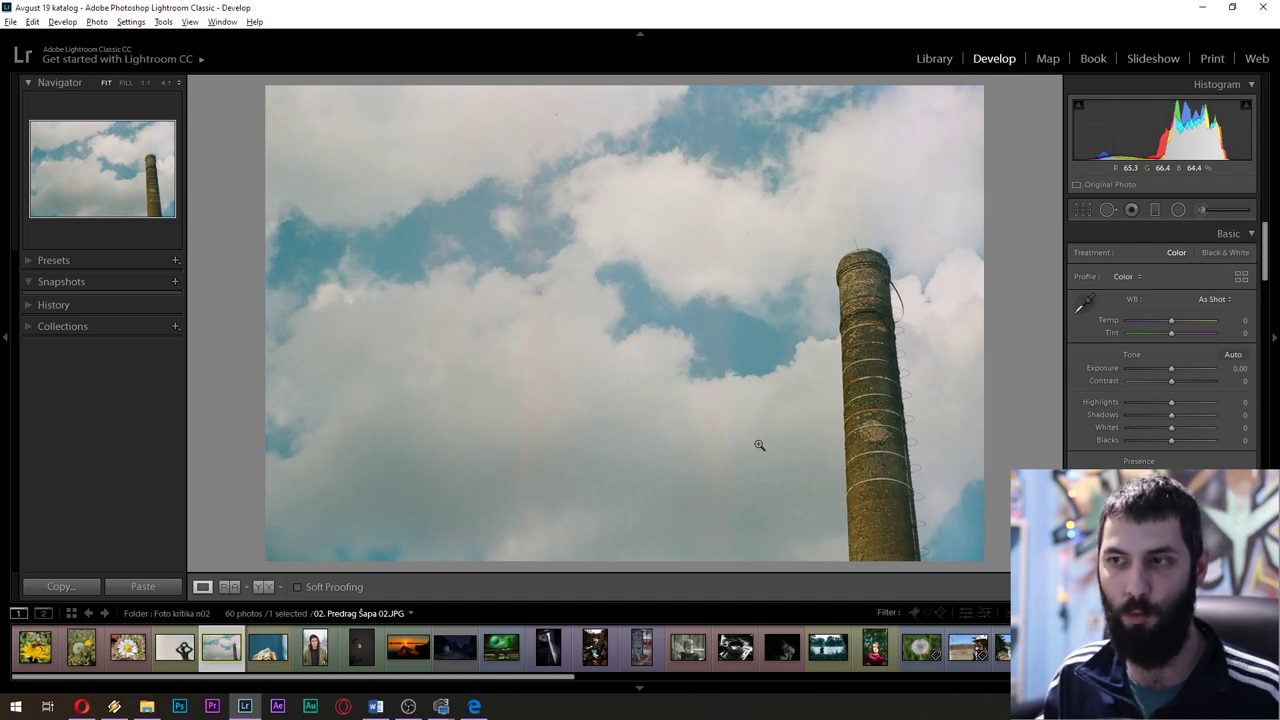
pyautogui.press('Left')
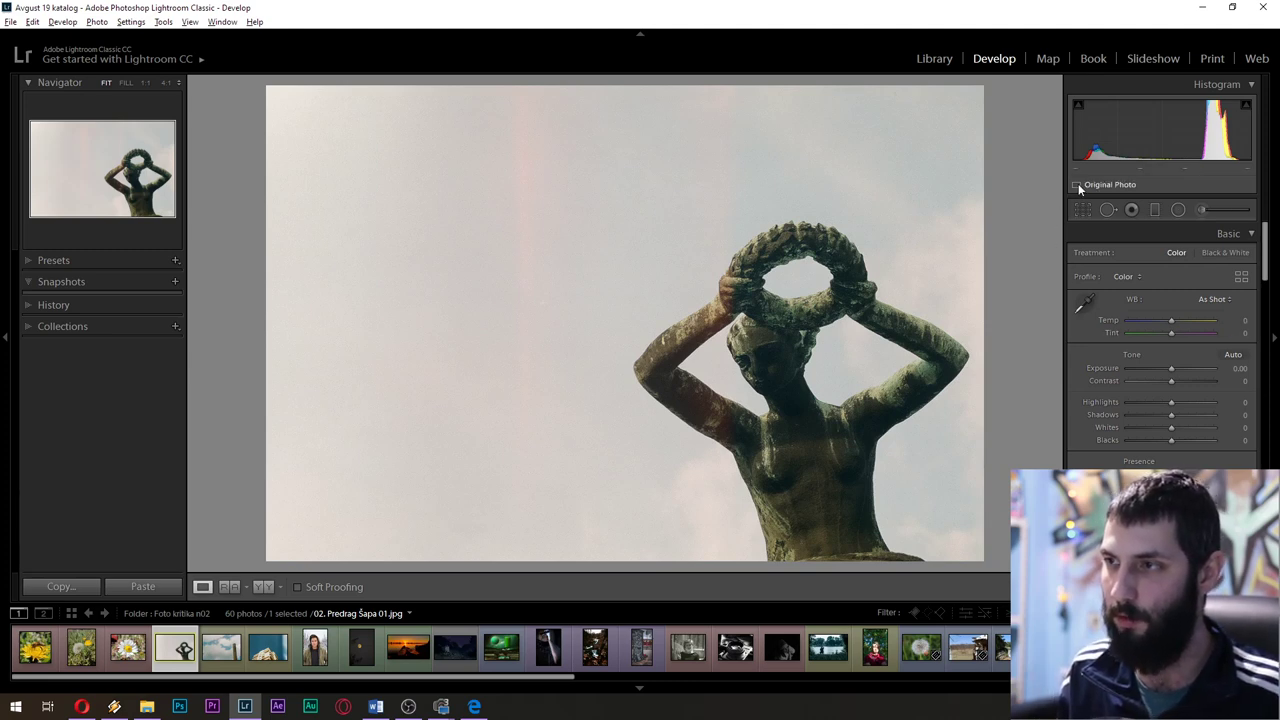
# Try the statue photo in Black & White with Blacks at about -27, and reset its settings
pyautogui.click(1228, 252)
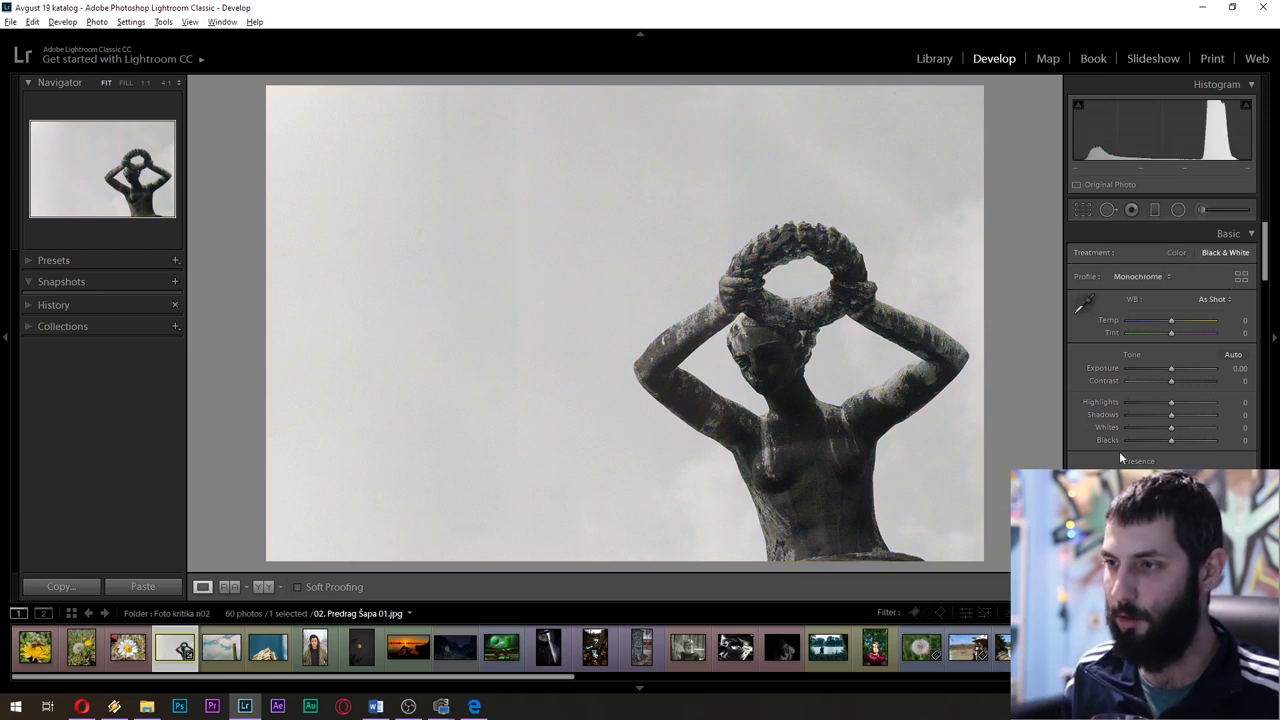
pyautogui.moveTo(1175, 440)
pyautogui.mouseDown()
pyautogui.moveTo(1131, 441)
pyautogui.moveTo(1156, 444)
pyautogui.mouseUp()
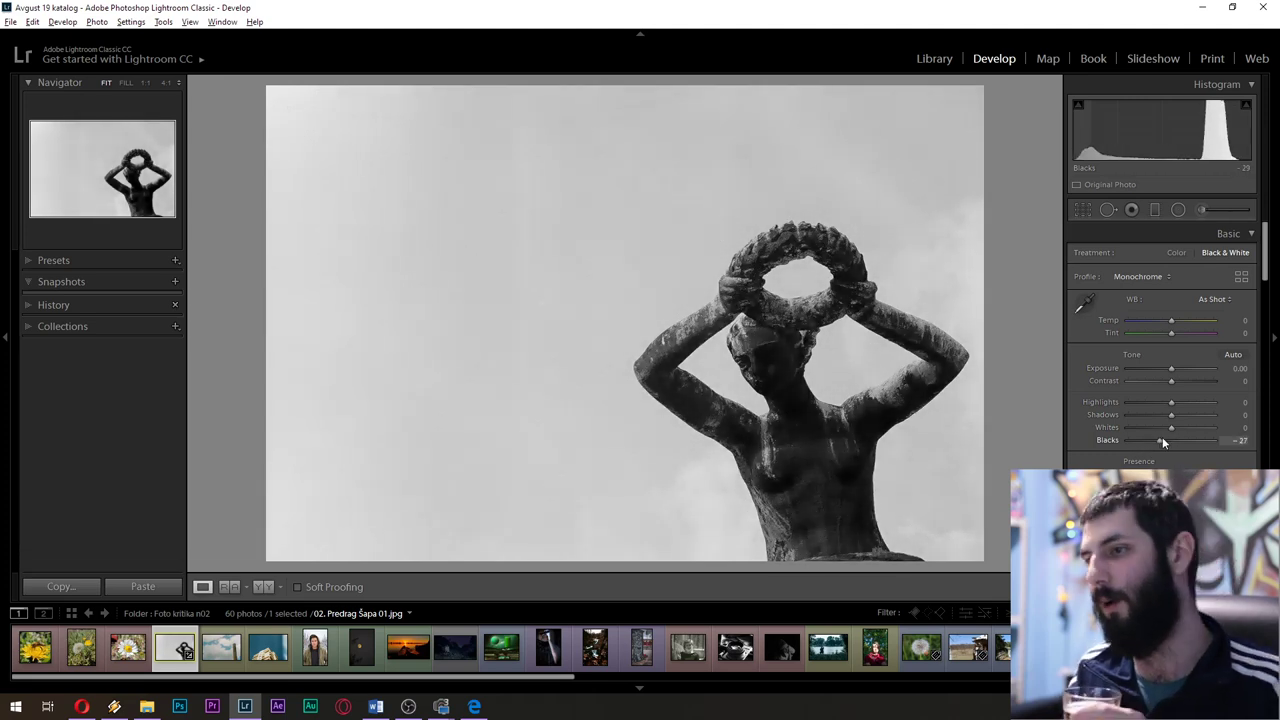
pyautogui.hotkey('ctrl', 'shift', 'r')
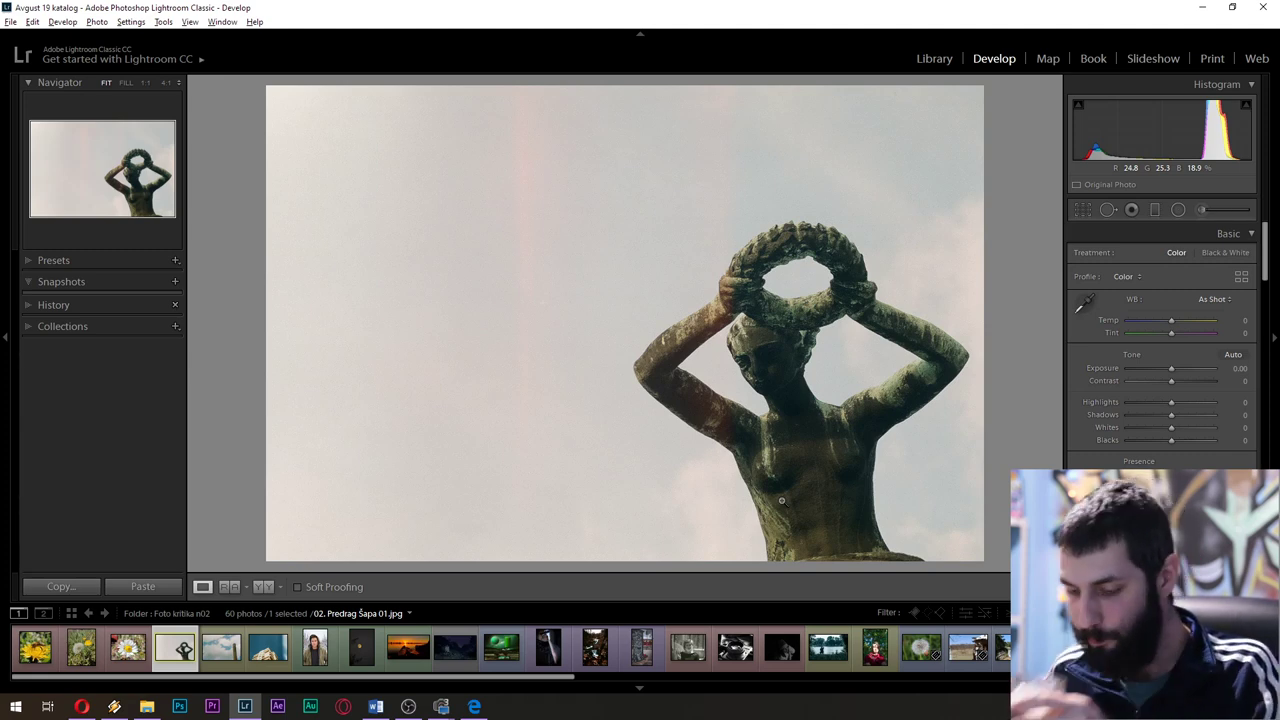
# Go past the chimney and tower block photos to the hooded winter portrait and examine it up close
pyautogui.press('Right')
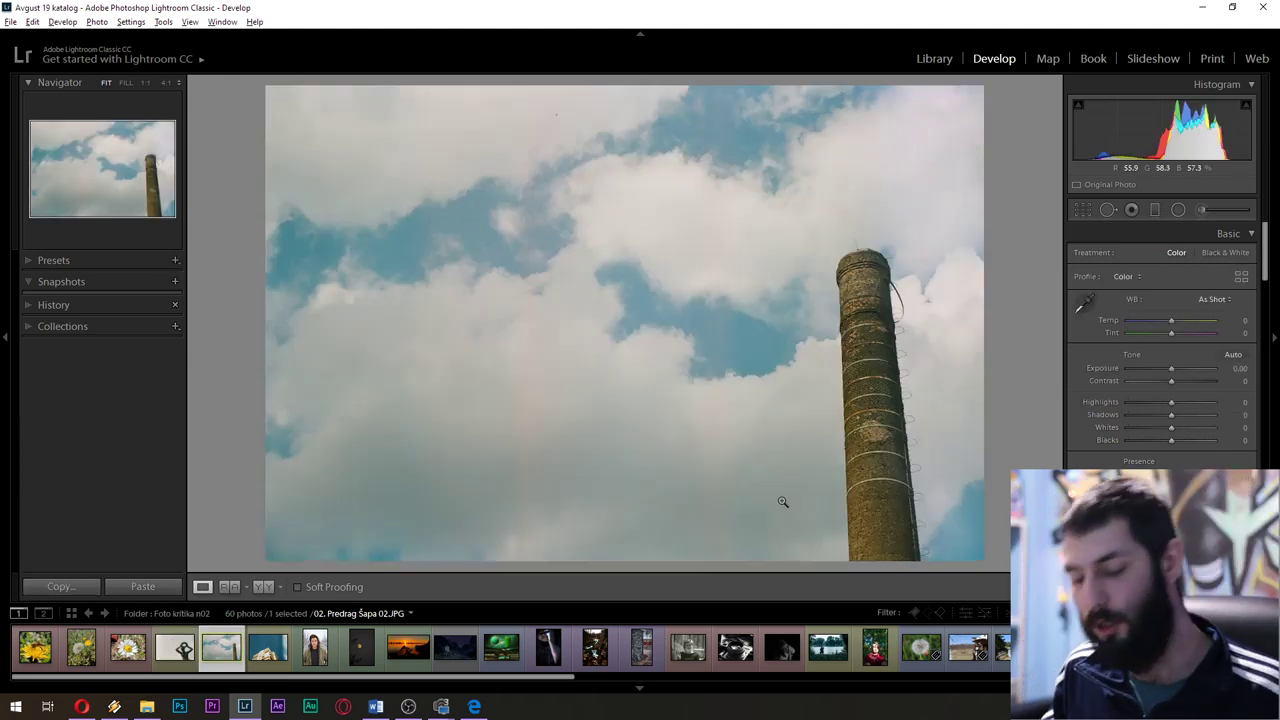
pyautogui.press('Right')
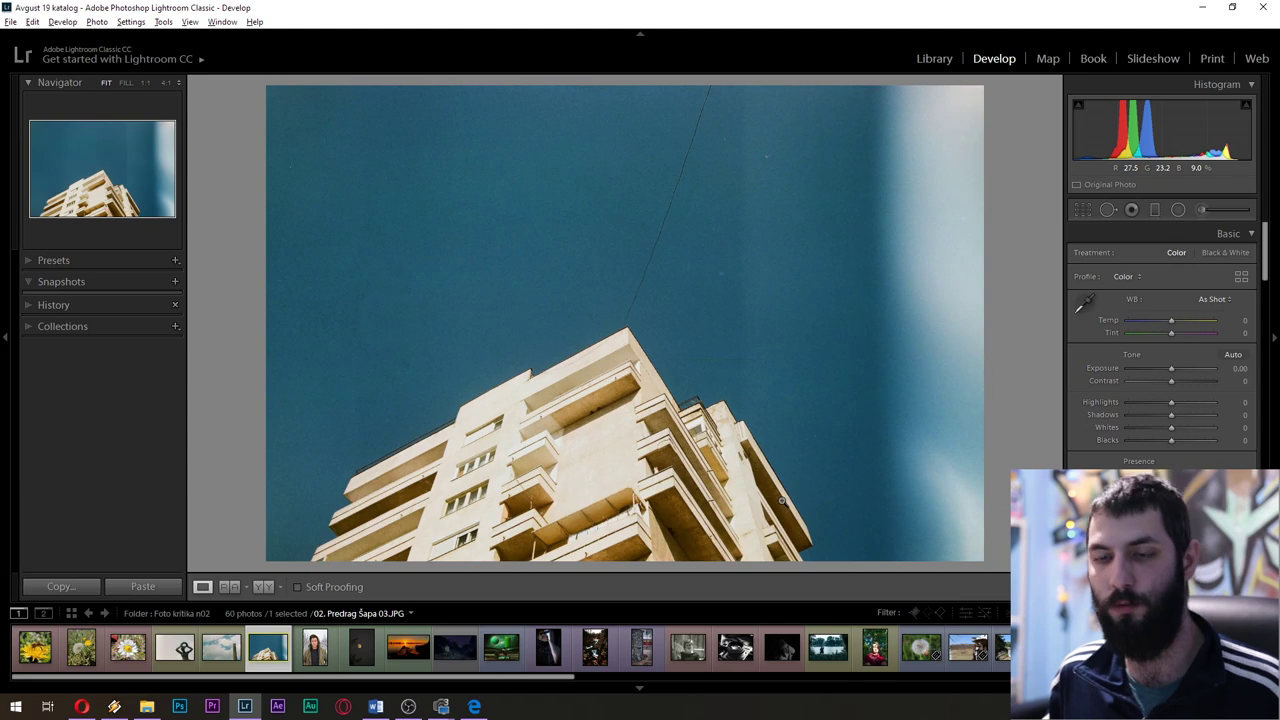
pyautogui.press('Right')
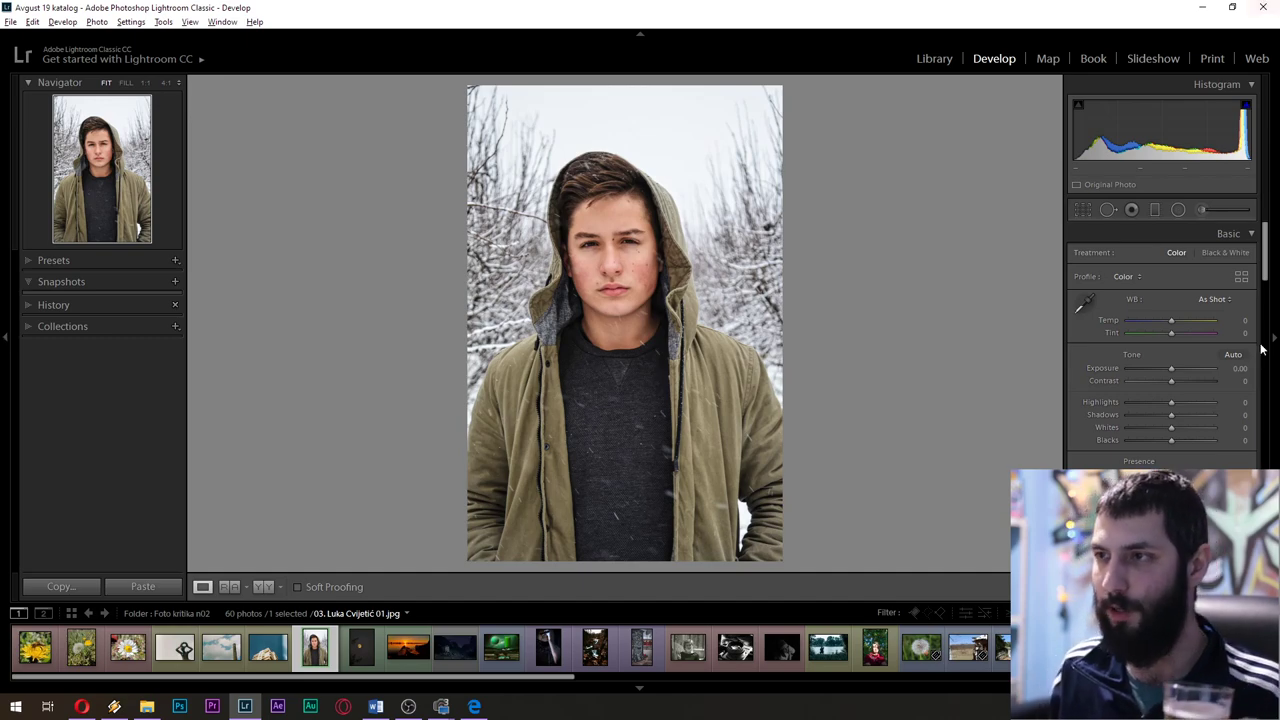
pyautogui.click(817, 289)
pyautogui.moveTo(817, 289); pyautogui.dragTo(823, 354)
pyautogui.click(823, 354)
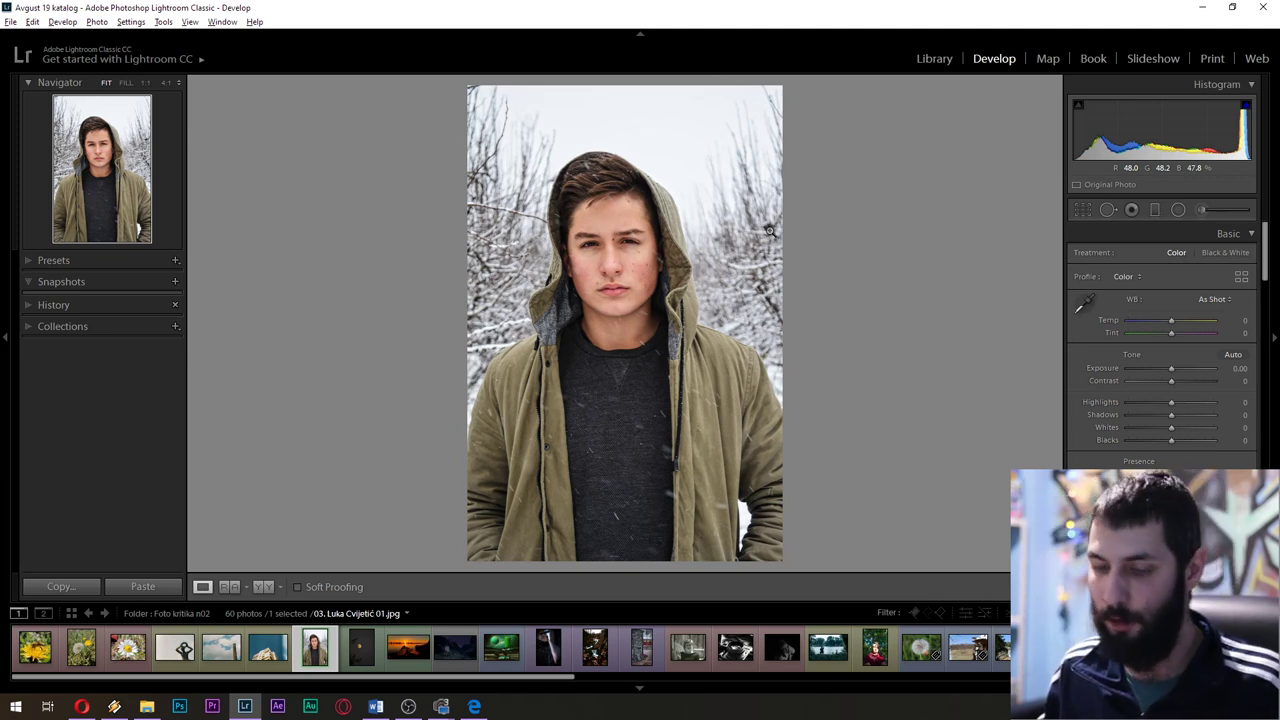
# Bring up the full moon photo and examine the branches in its lower corner and the moon at 1:1
pyautogui.press('Right')
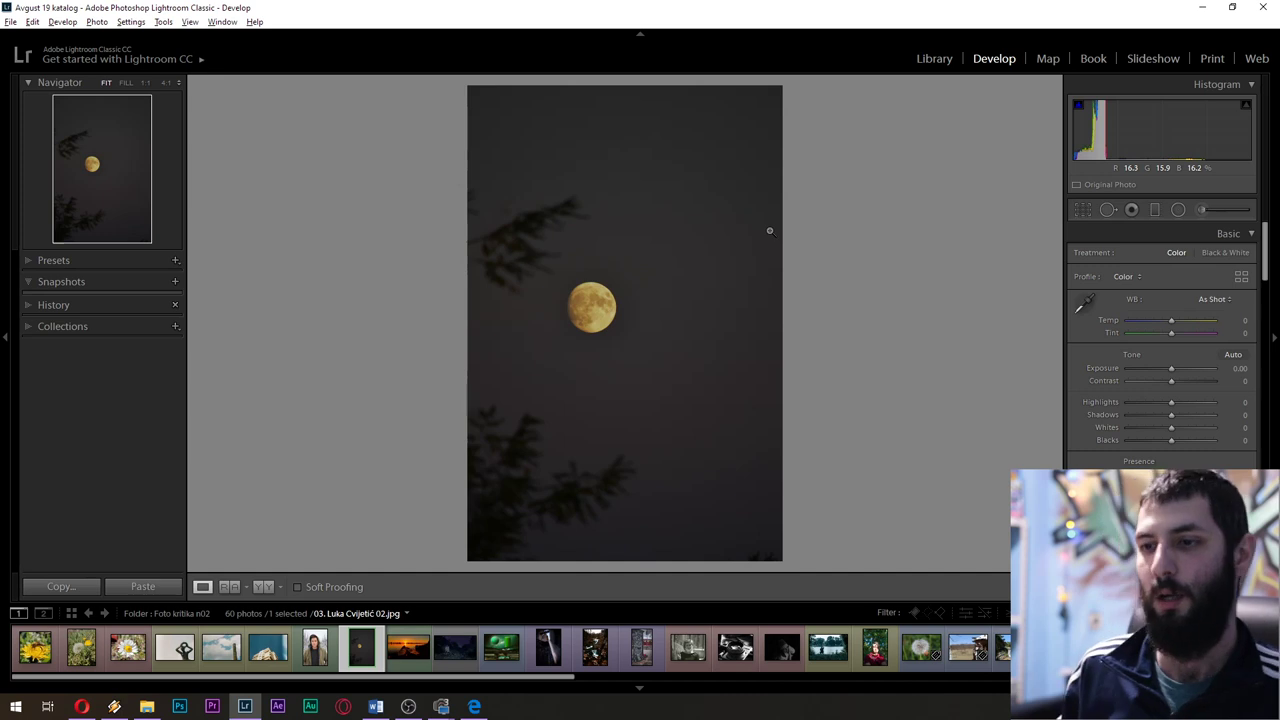
pyautogui.click(765, 545)
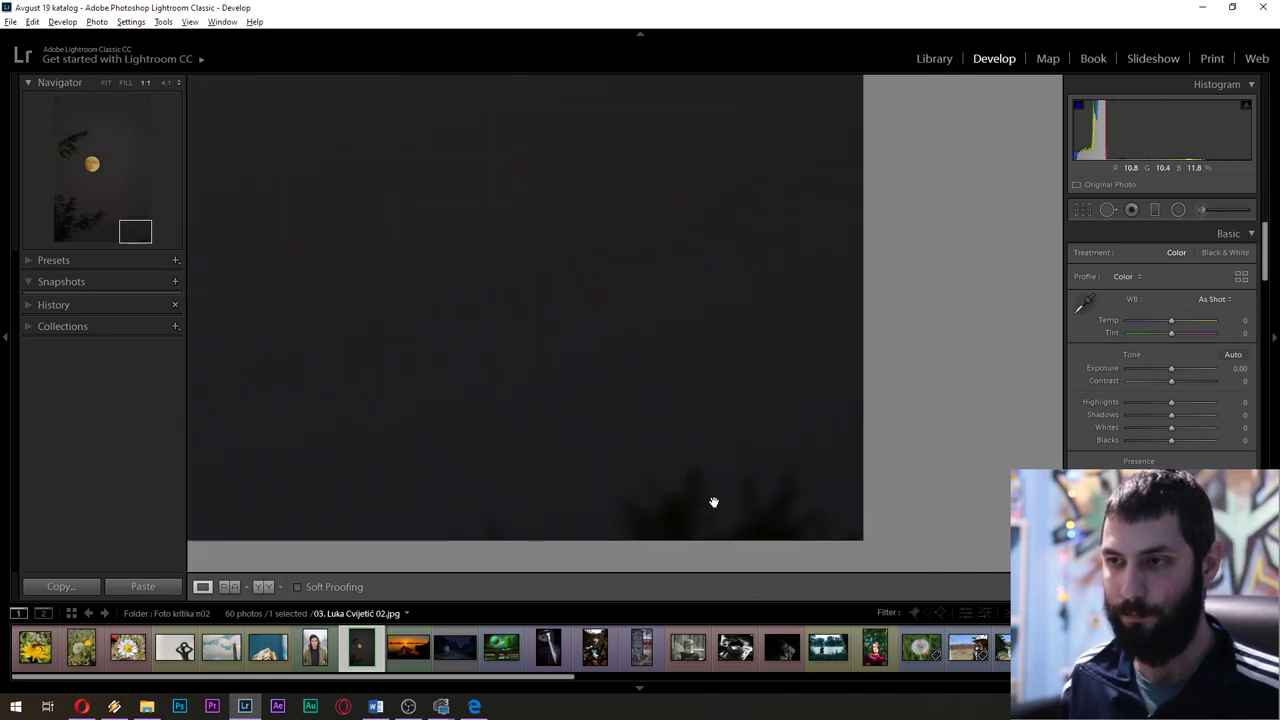
pyautogui.click(682, 395)
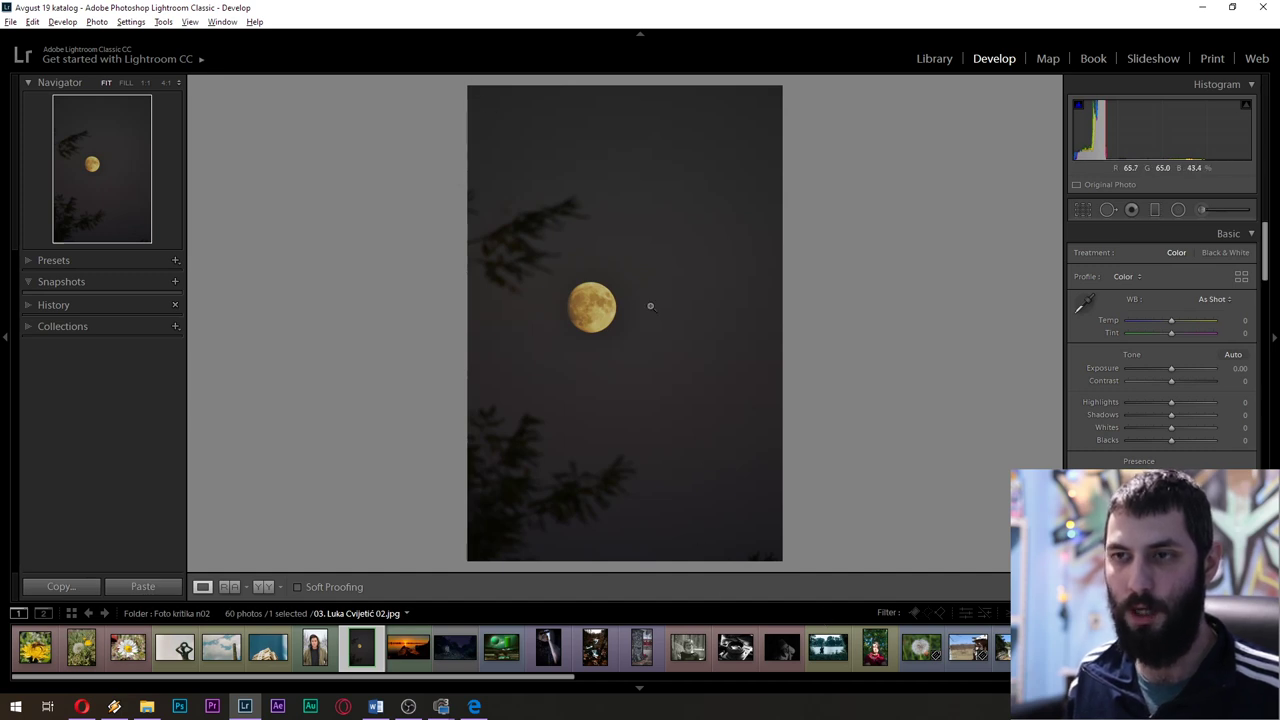
pyautogui.click(578, 308)
pyautogui.click(698, 330)
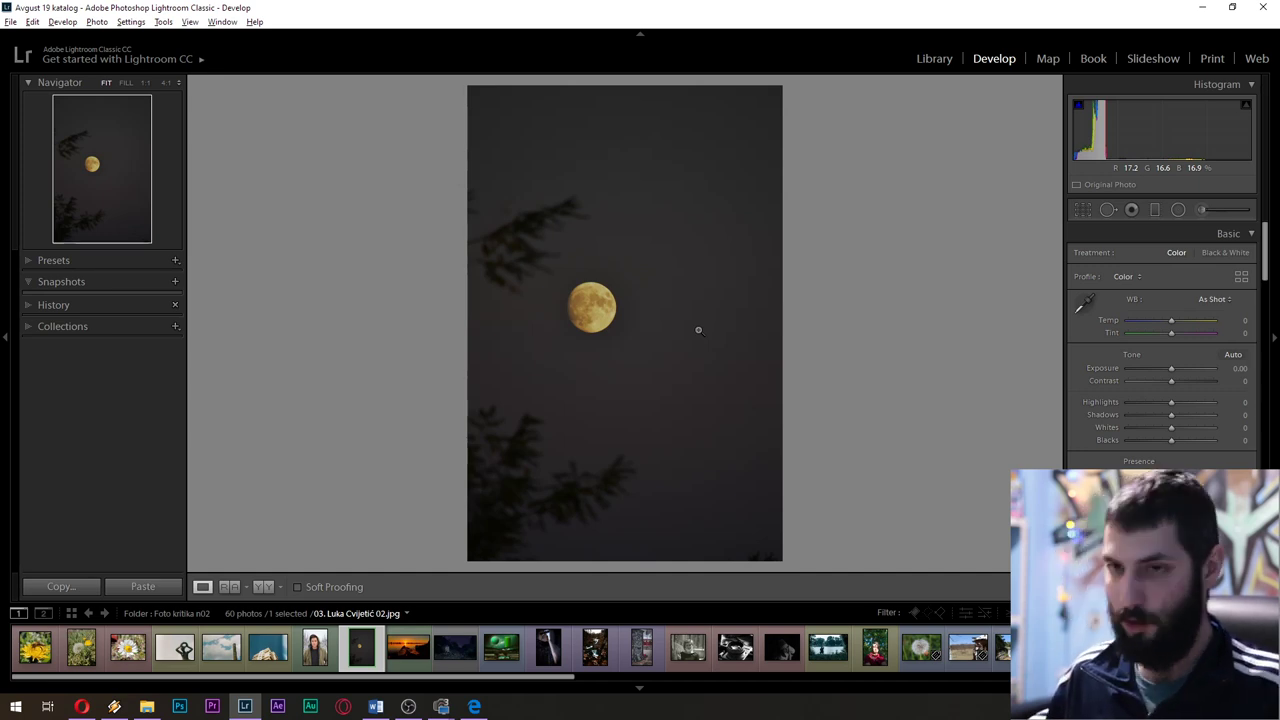
# Bring up the sunset photo with the moored boats and inspect it at 1:1 and fitted size
pyautogui.press('Right')
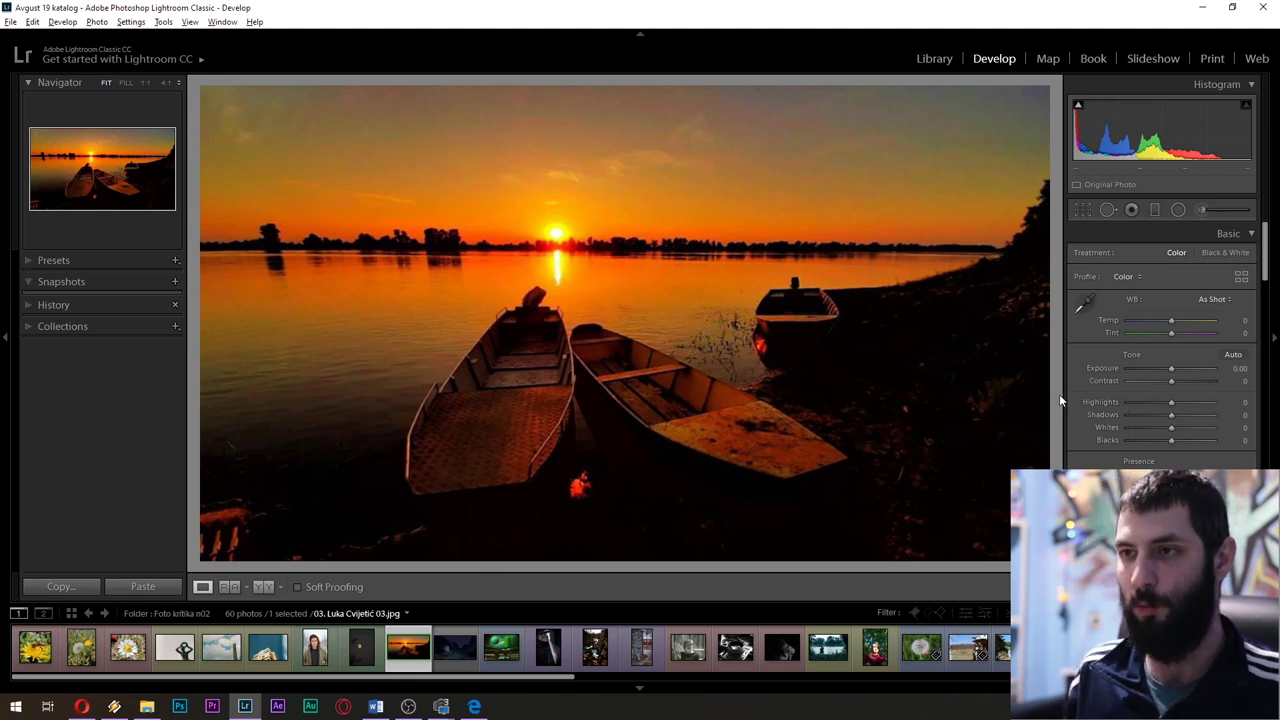
pyautogui.click(874, 350)
pyautogui.click(874, 340)
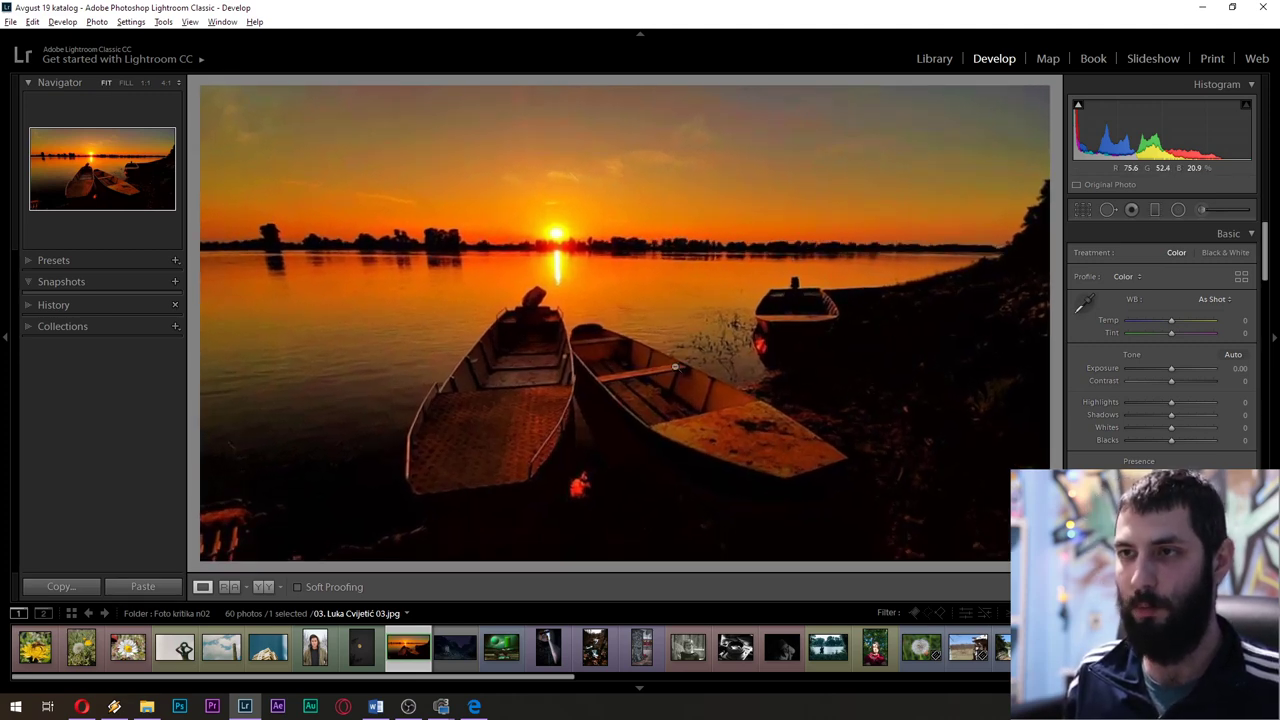
pyautogui.click(696, 292)
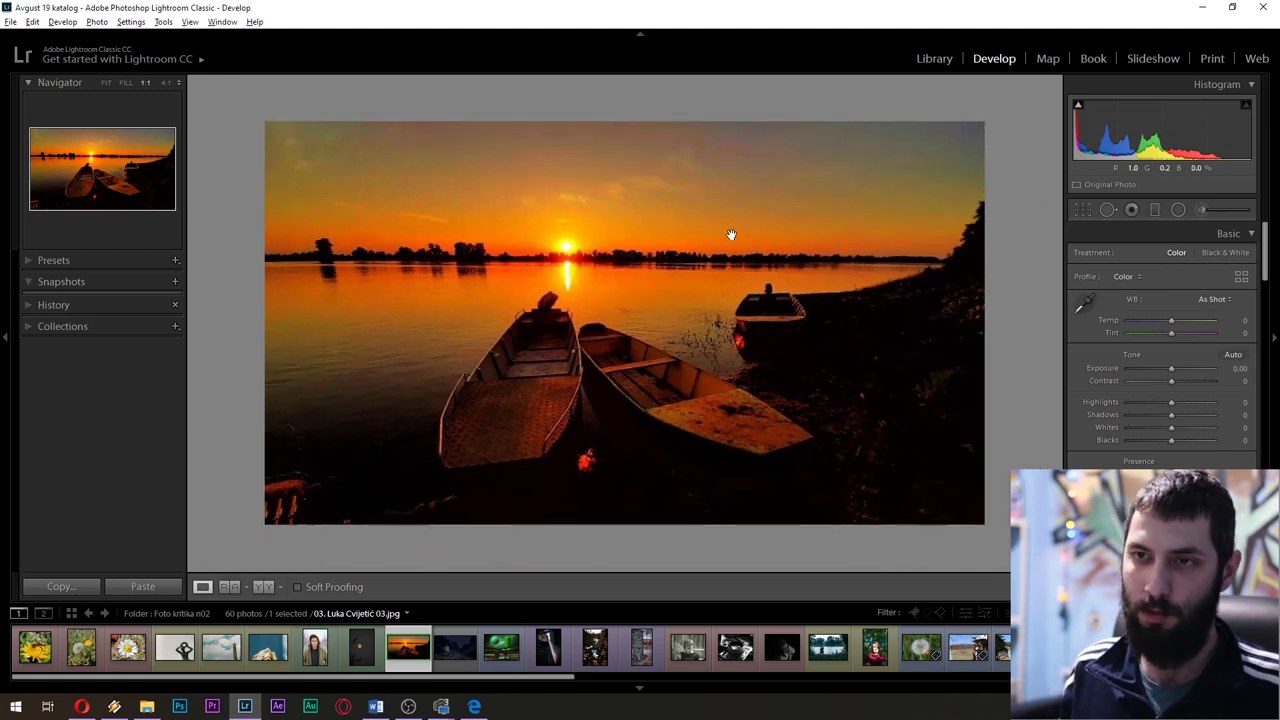
pyautogui.click(750, 325)
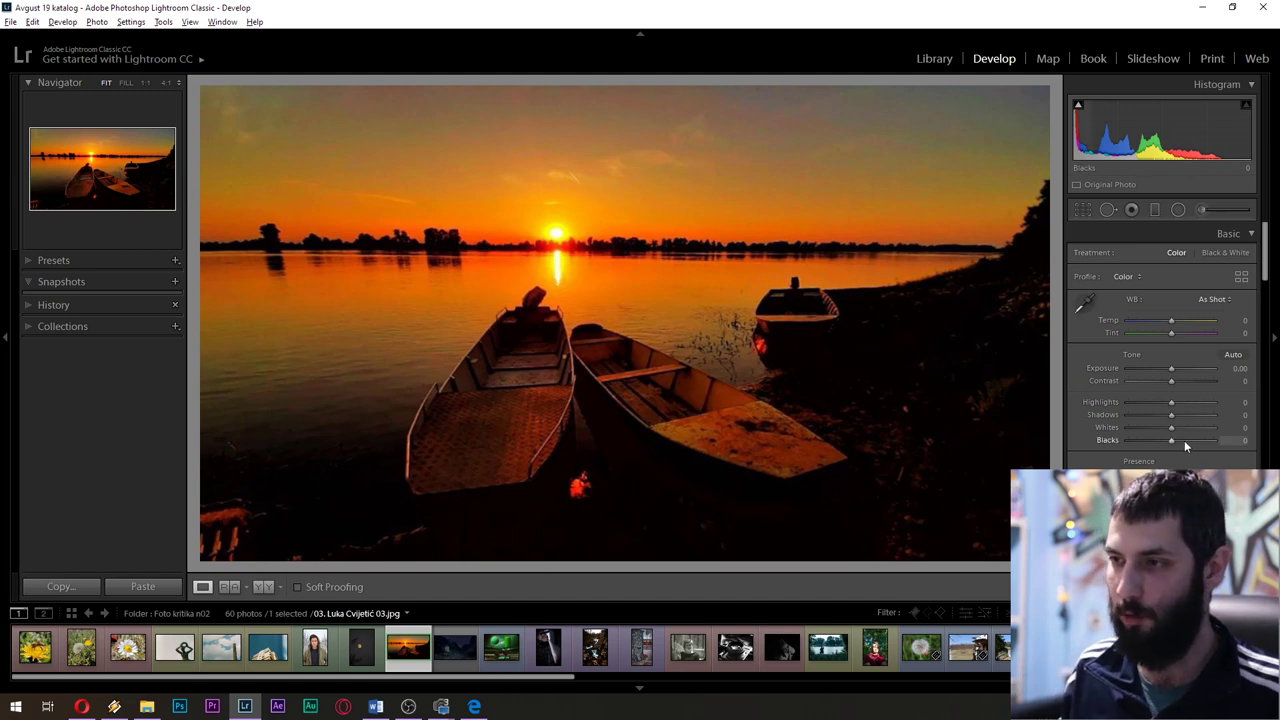
# Try lowering the Blacks of the sunset boats photo and reset the adjustment
pyautogui.moveTo(1179, 440); pyautogui.dragTo(1160, 440)
pyautogui.doubleClick(1150, 434)
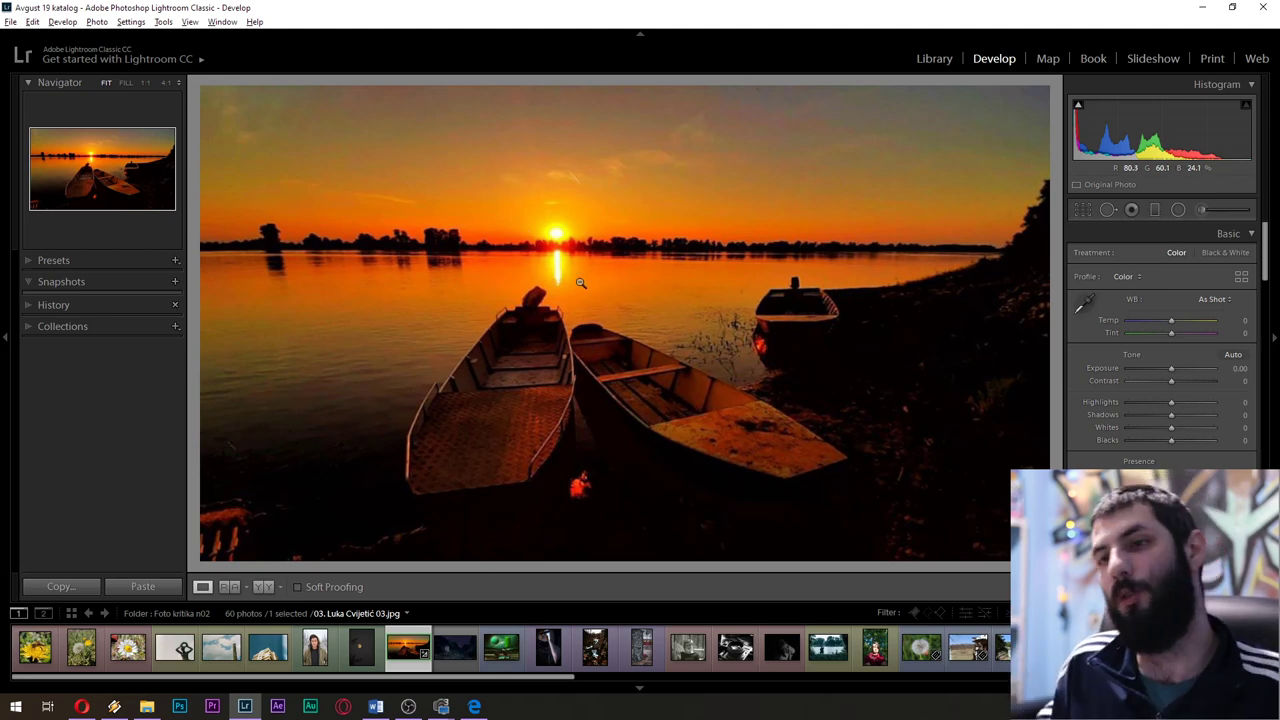
# Revisit the hooded portrait for comparison and return to the sunset boats photo
pyautogui.press('Left')
pyautogui.press('Left')
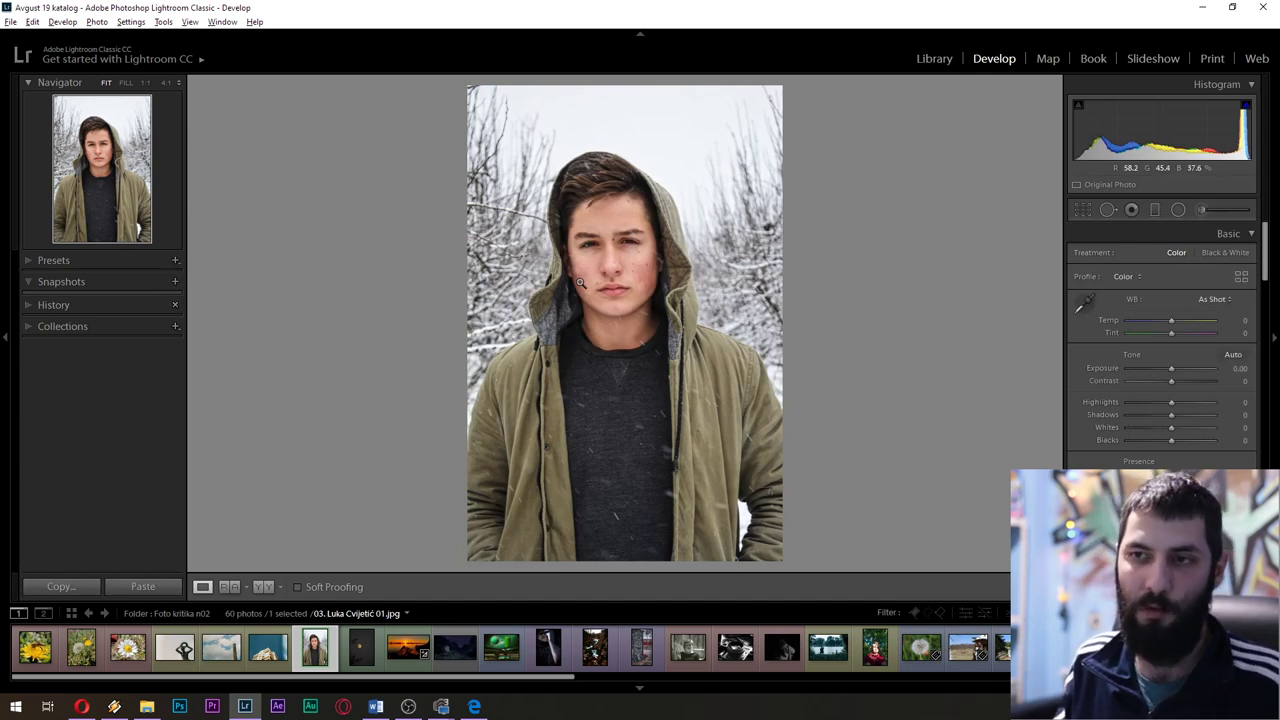
pyautogui.press('Right')
pyautogui.press('Right')
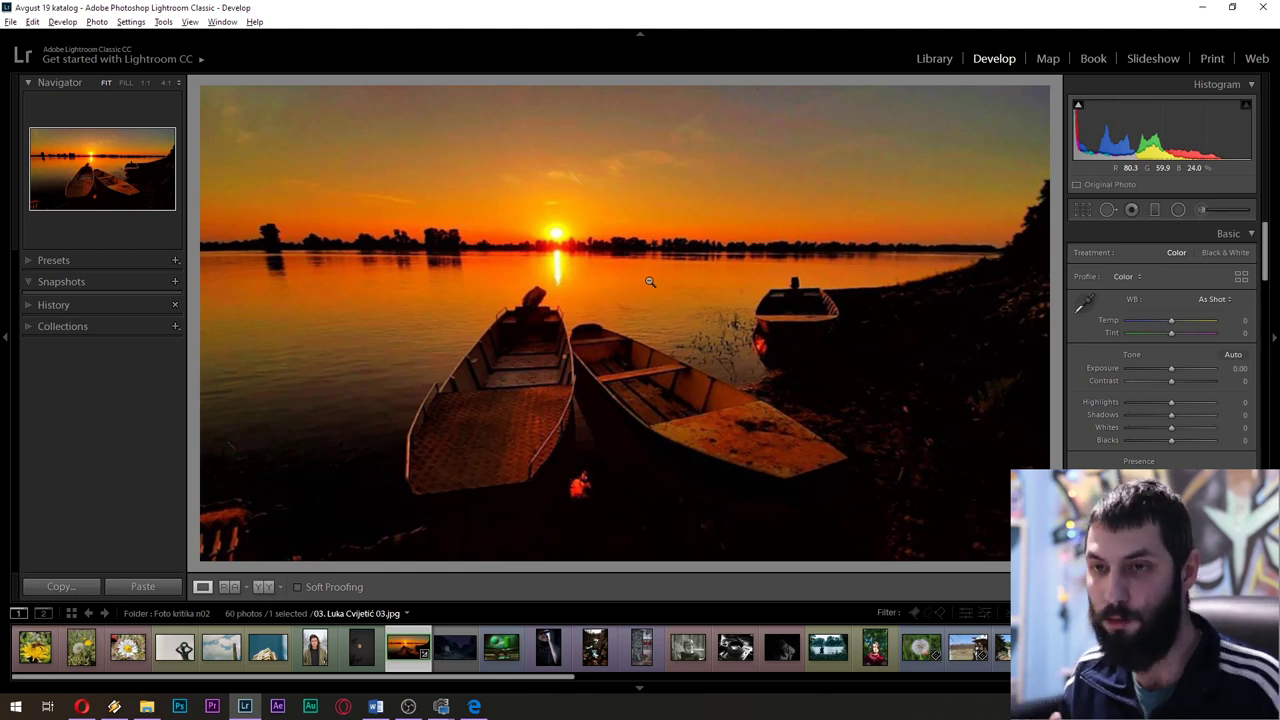
# Advance past the starry night photo to the green sphere-and-cylinder composite and inspect its pond and trees at 1:1
pyautogui.press('Right')
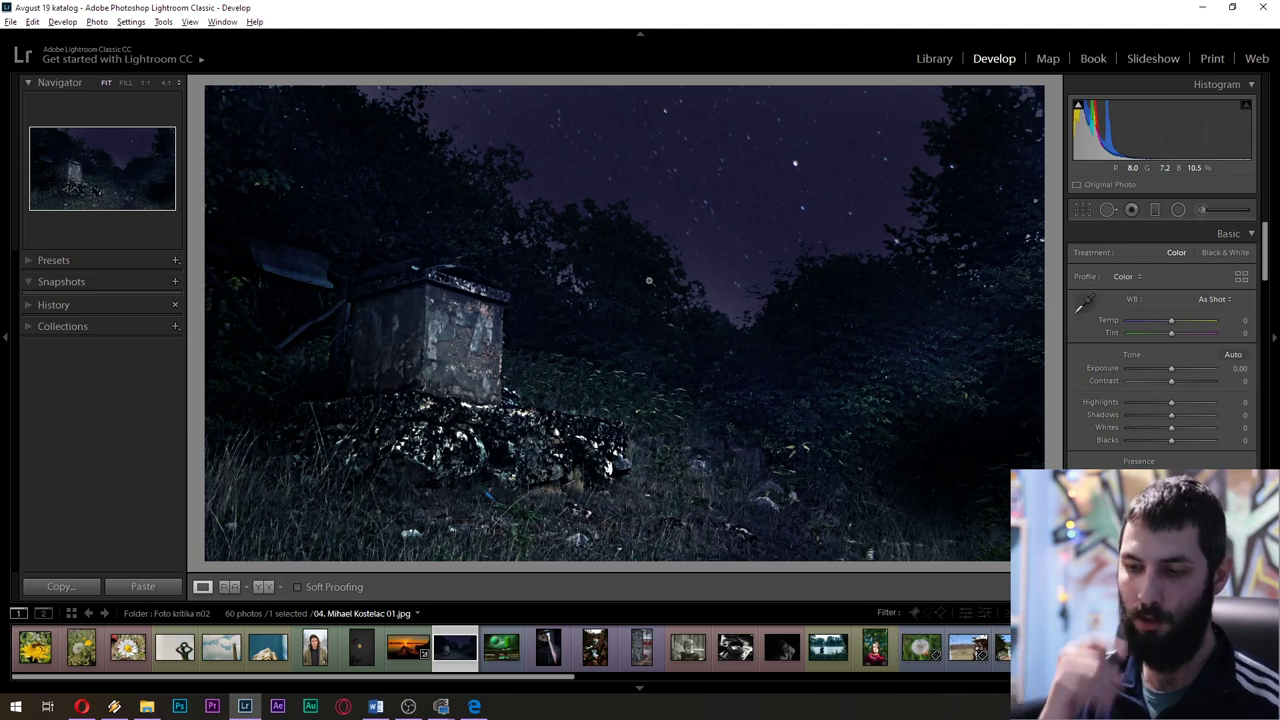
pyautogui.press('Right')
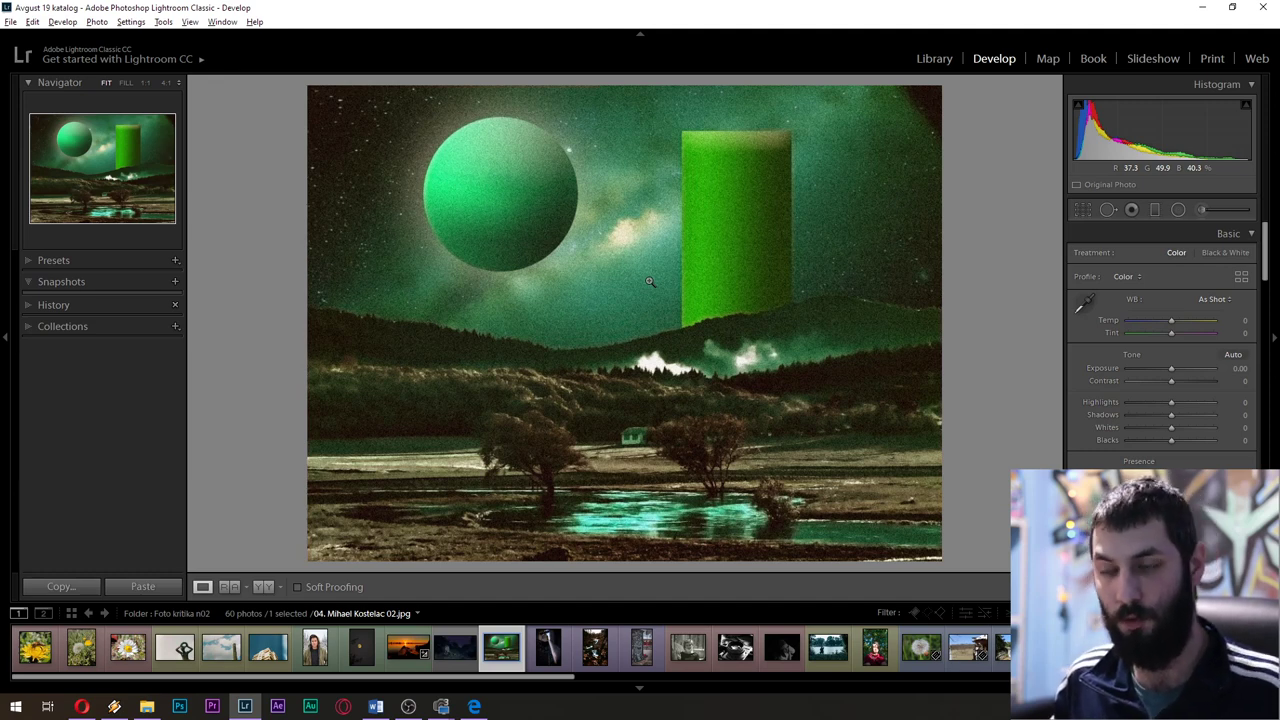
pyautogui.click(718, 505)
pyautogui.moveTo(727, 490); pyautogui.dragTo(760, 408)
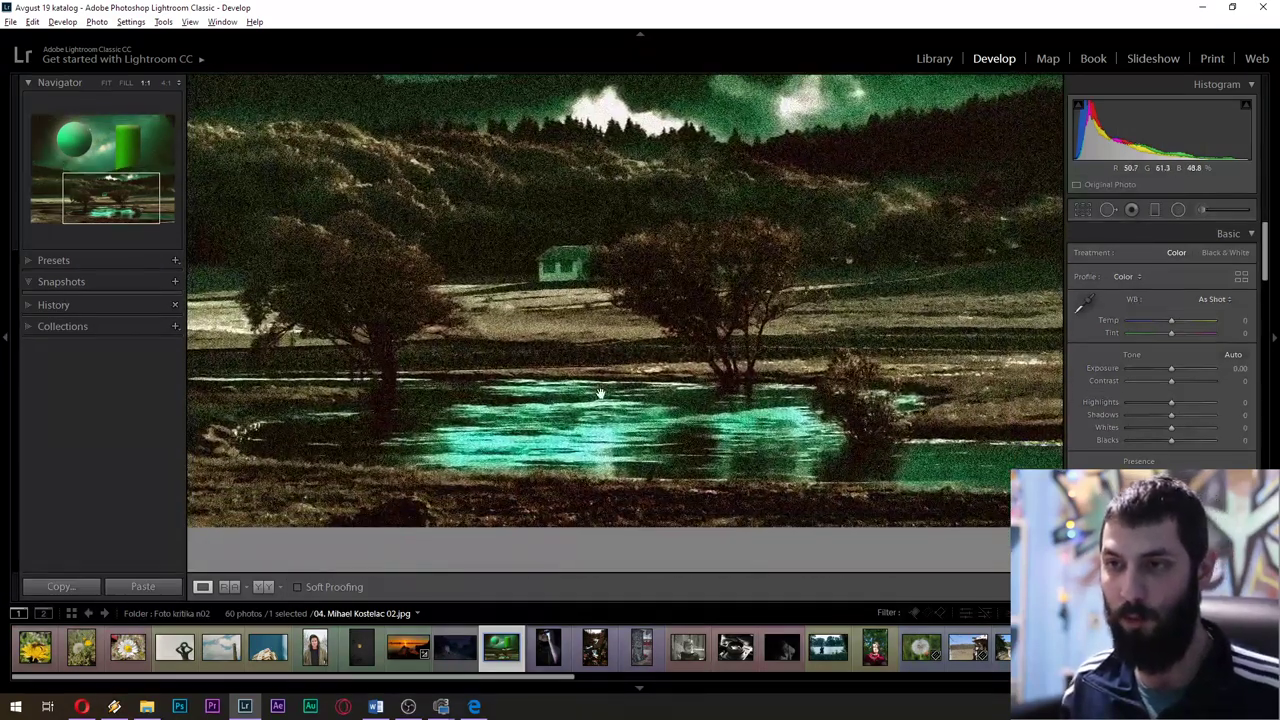
pyautogui.click(719, 280)
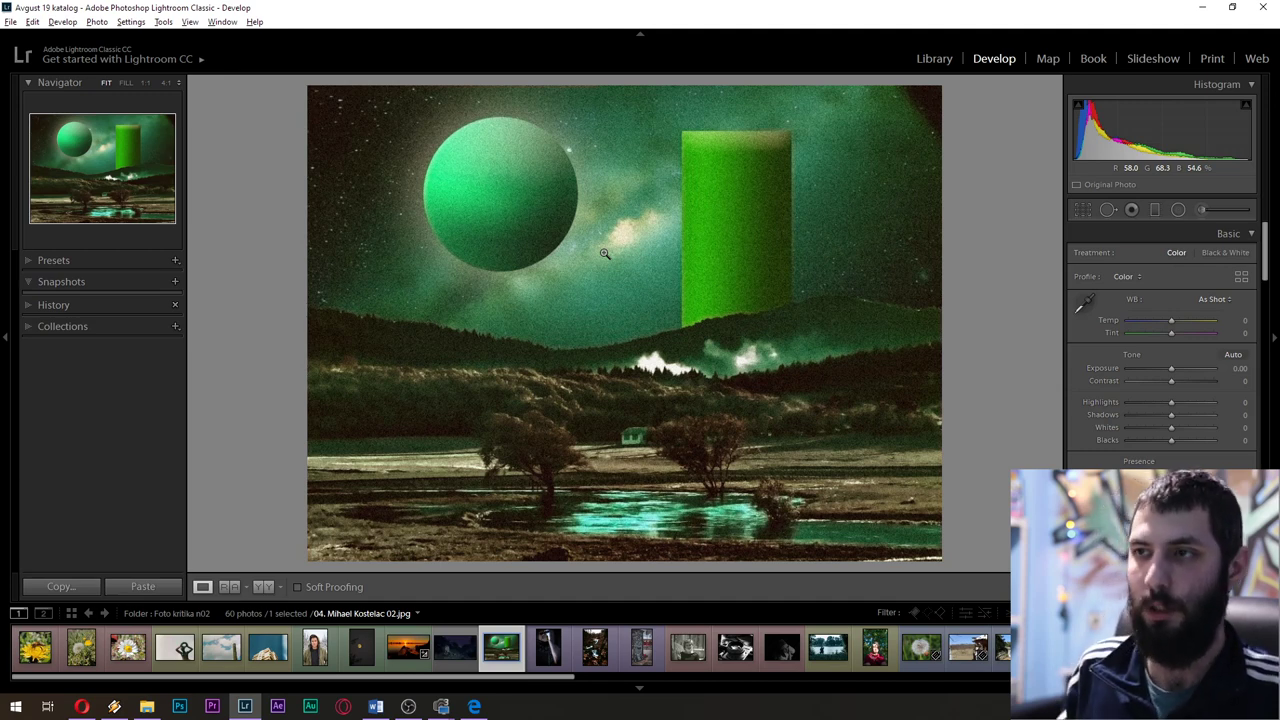
# Examine the cylinder, sky and sphere of the green composite at 1:1, and return to the fitted size
pyautogui.click(734, 236)
pyautogui.click(734, 236)
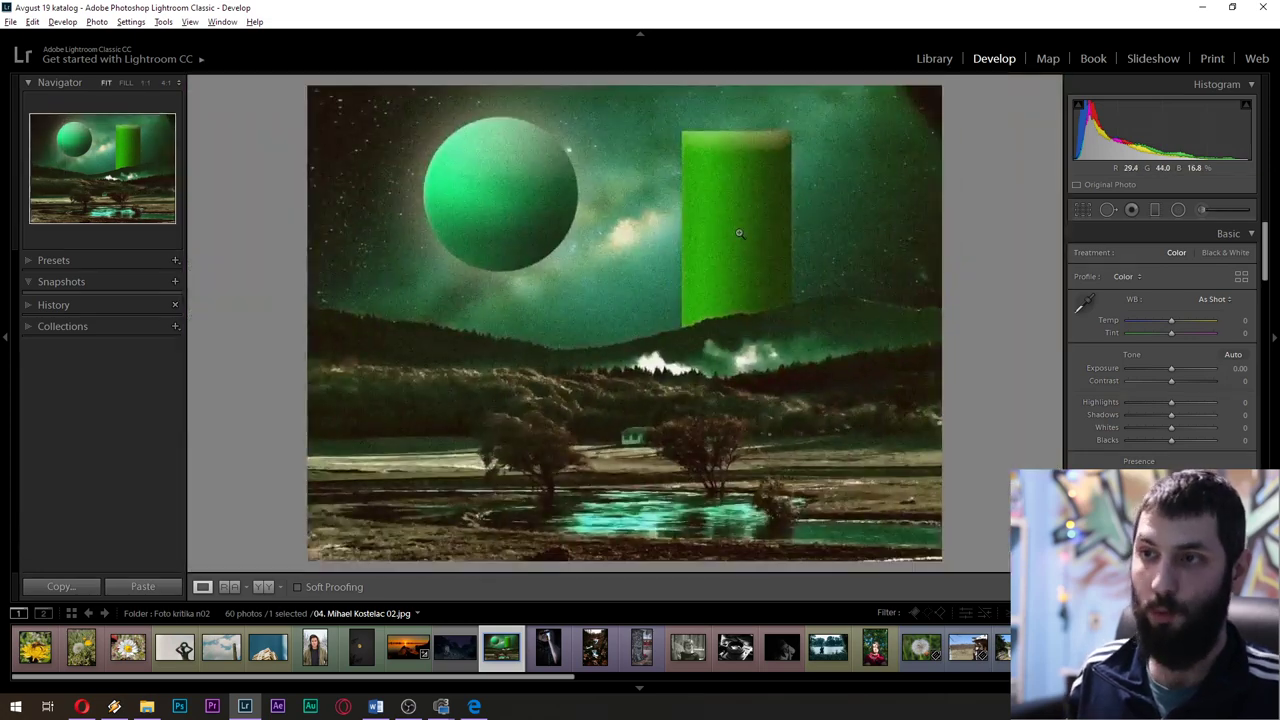
pyautogui.click(891, 201)
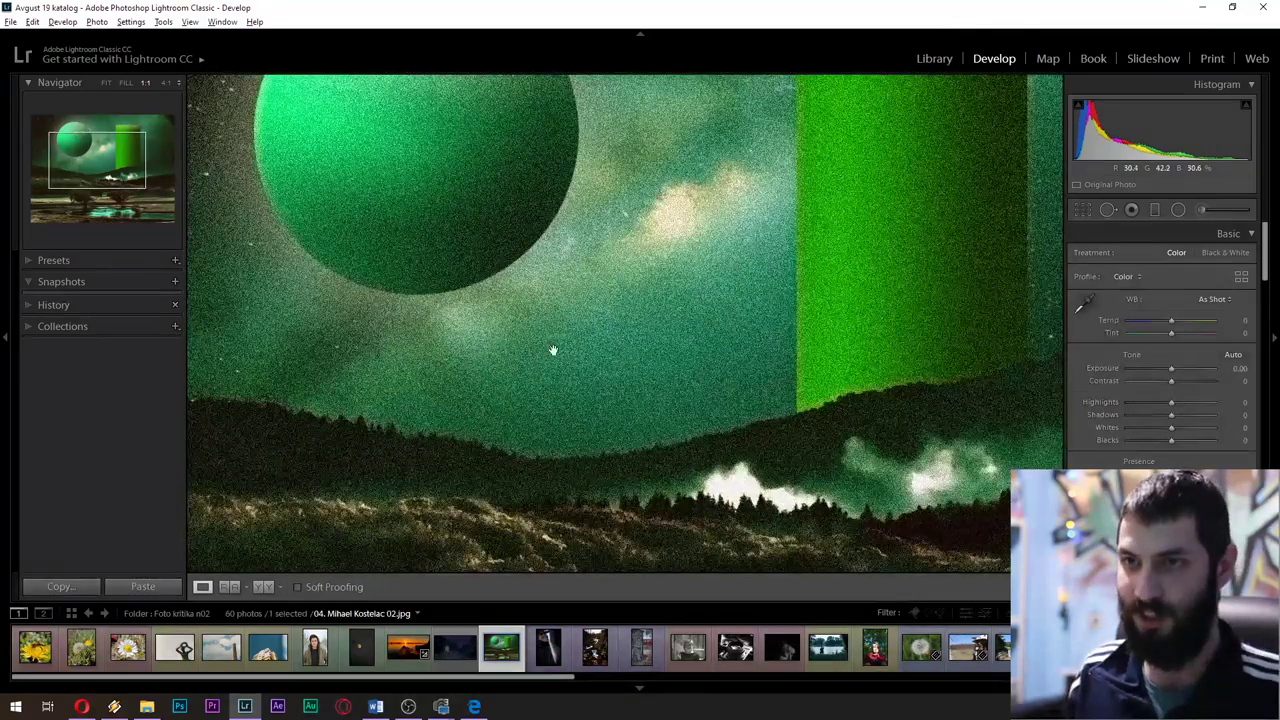
pyautogui.doubleClick(560, 297)
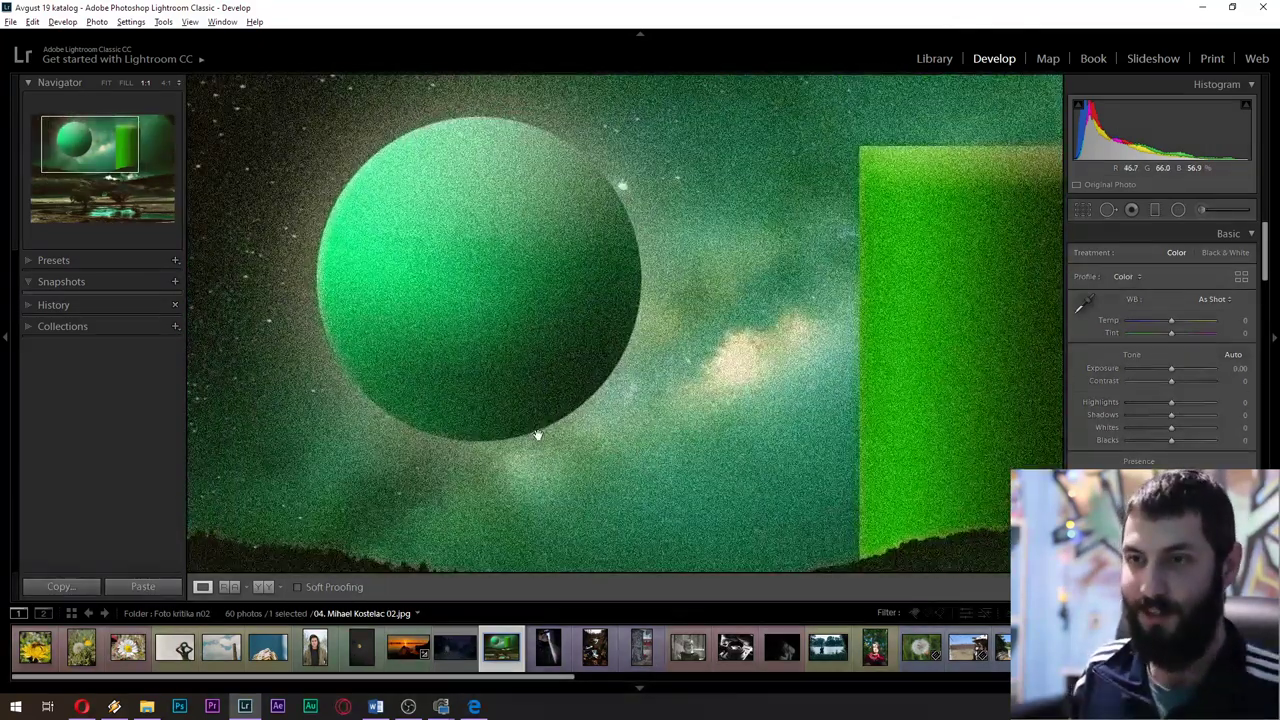
pyautogui.click(779, 376)
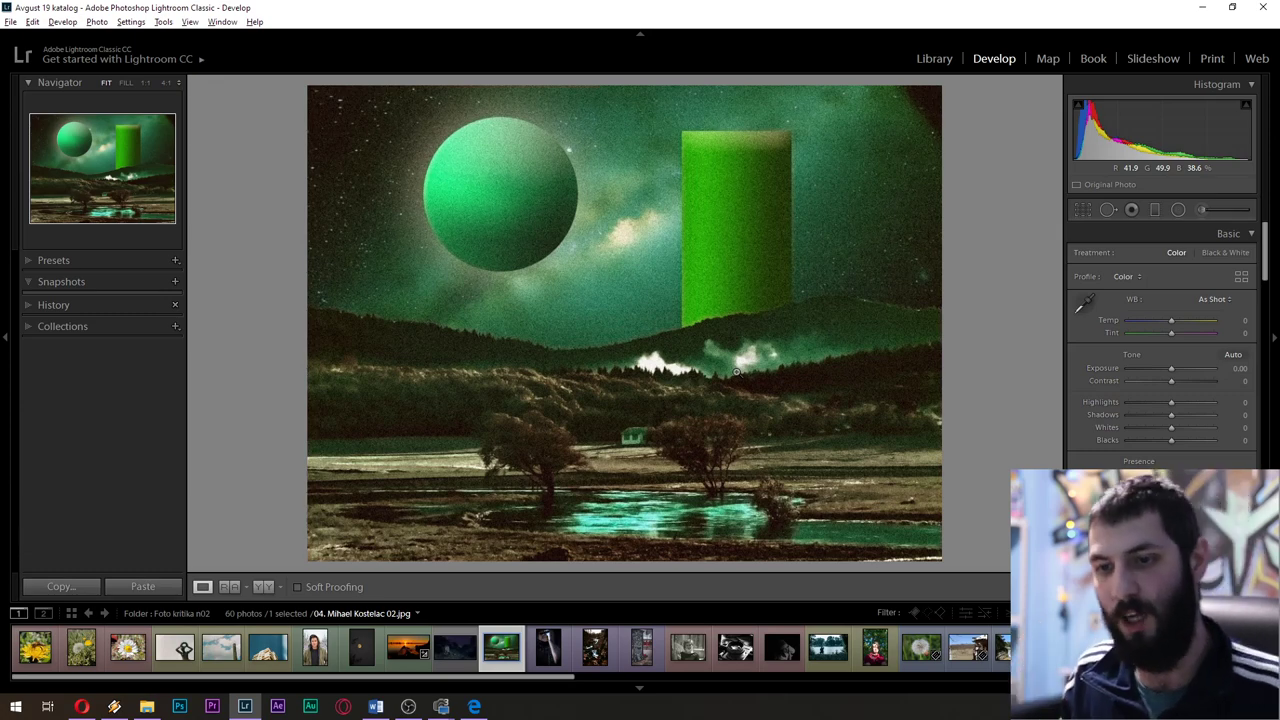
# Go back to the starry night photo and examine its stars and the stone block at 1:1 and fitted size
pyautogui.press('Left')
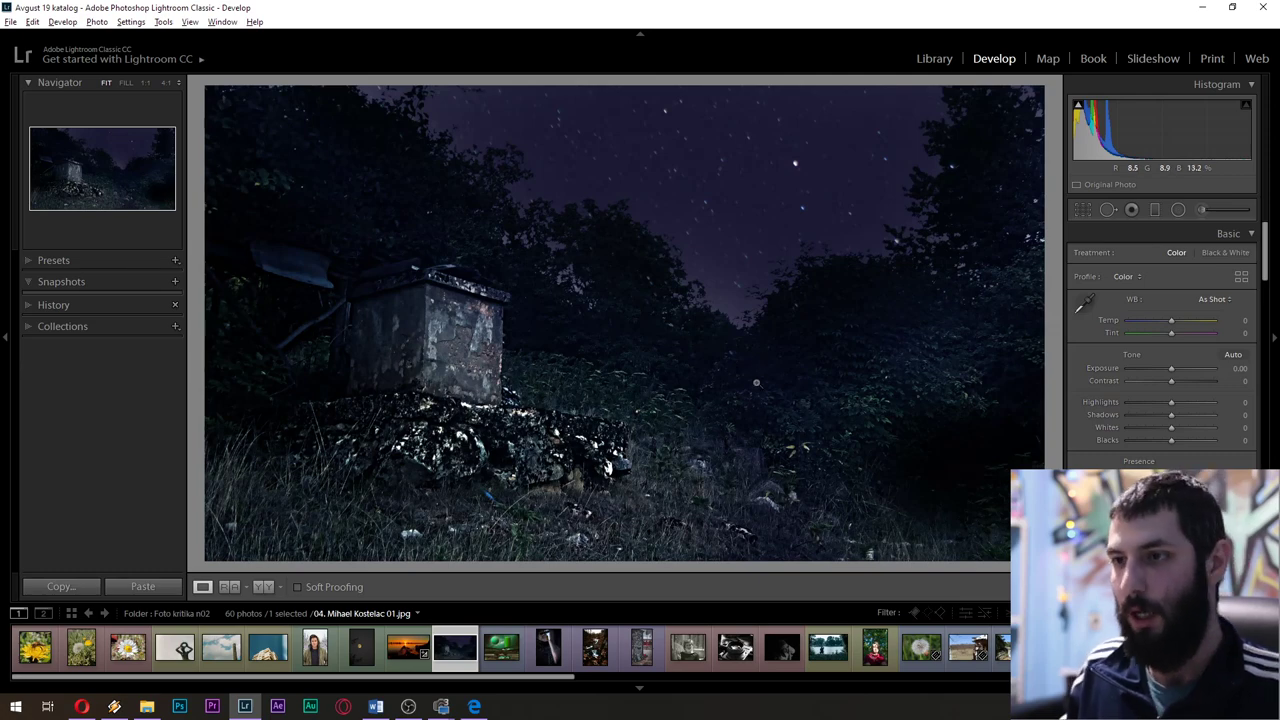
pyautogui.moveTo(810, 405); pyautogui.dragTo(863, 397)
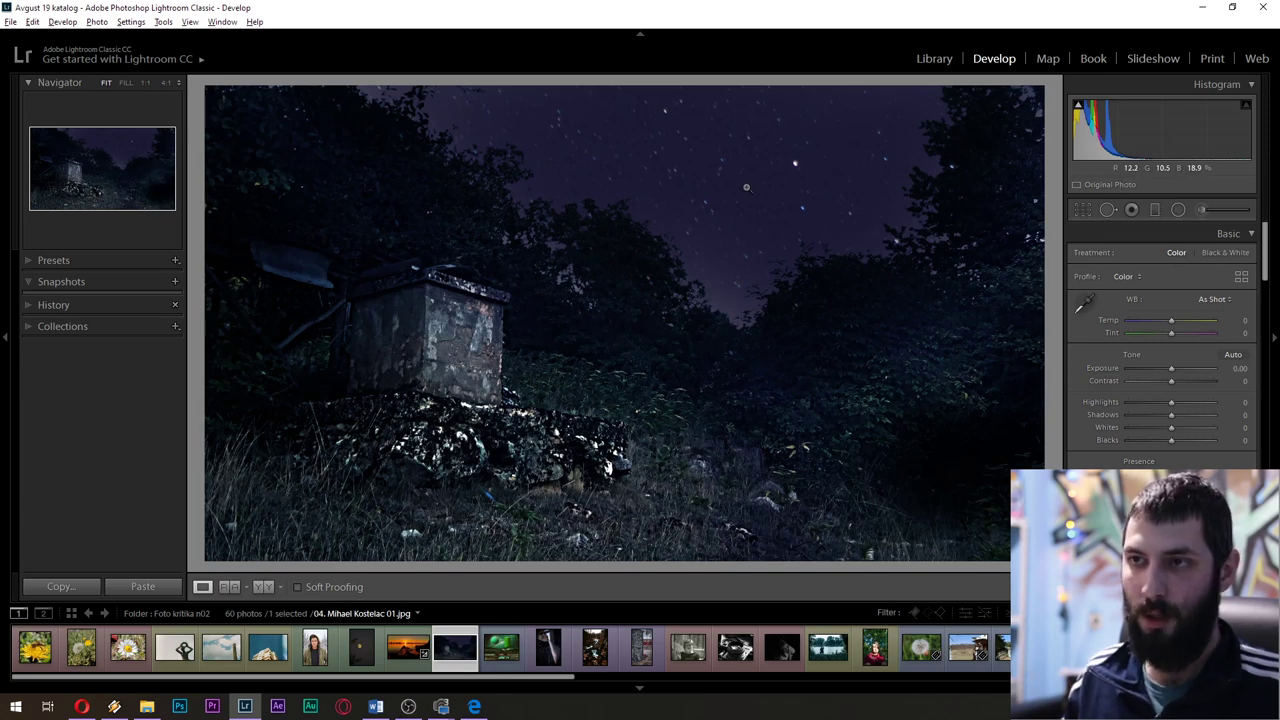
pyautogui.click(792, 314)
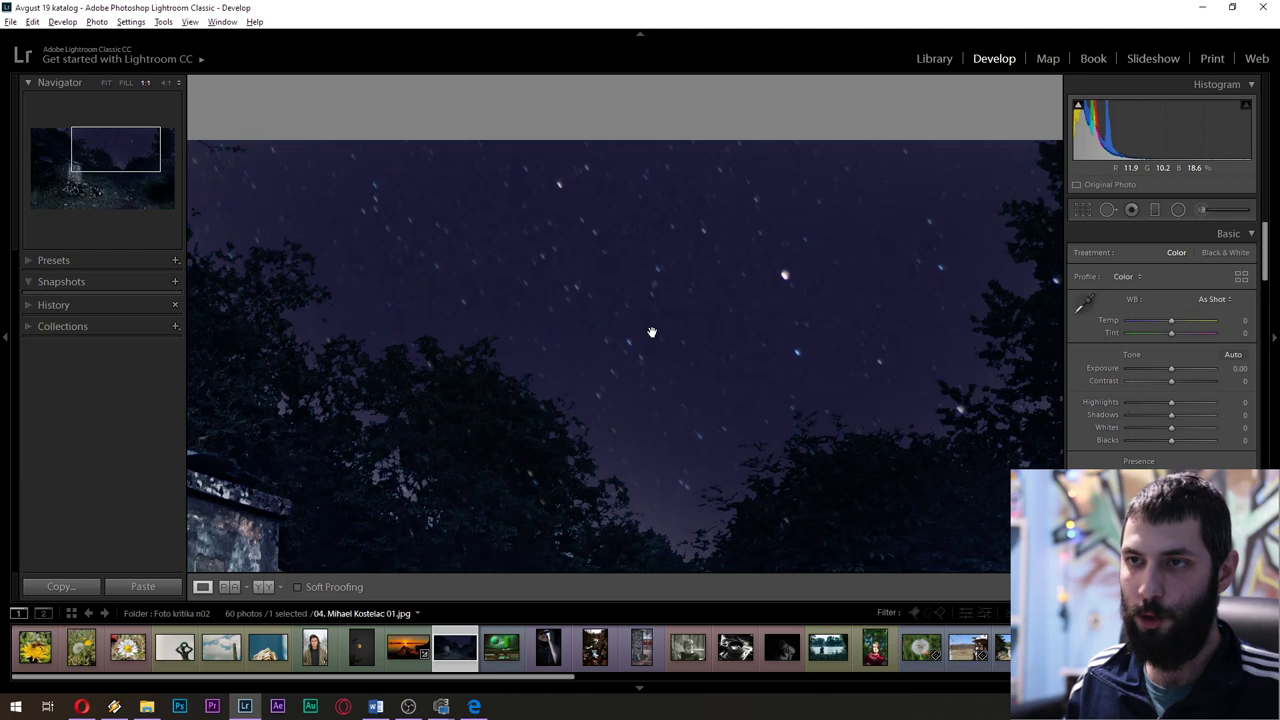
pyautogui.click(769, 340)
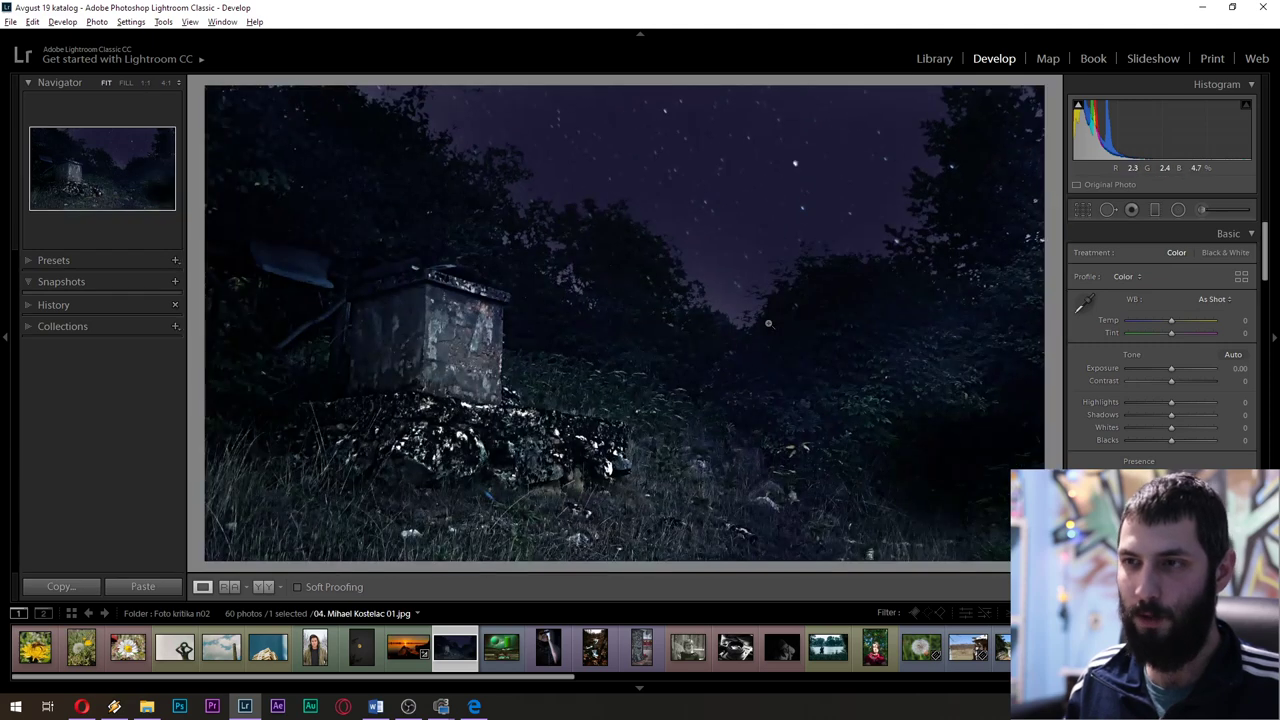
pyautogui.click(702, 200)
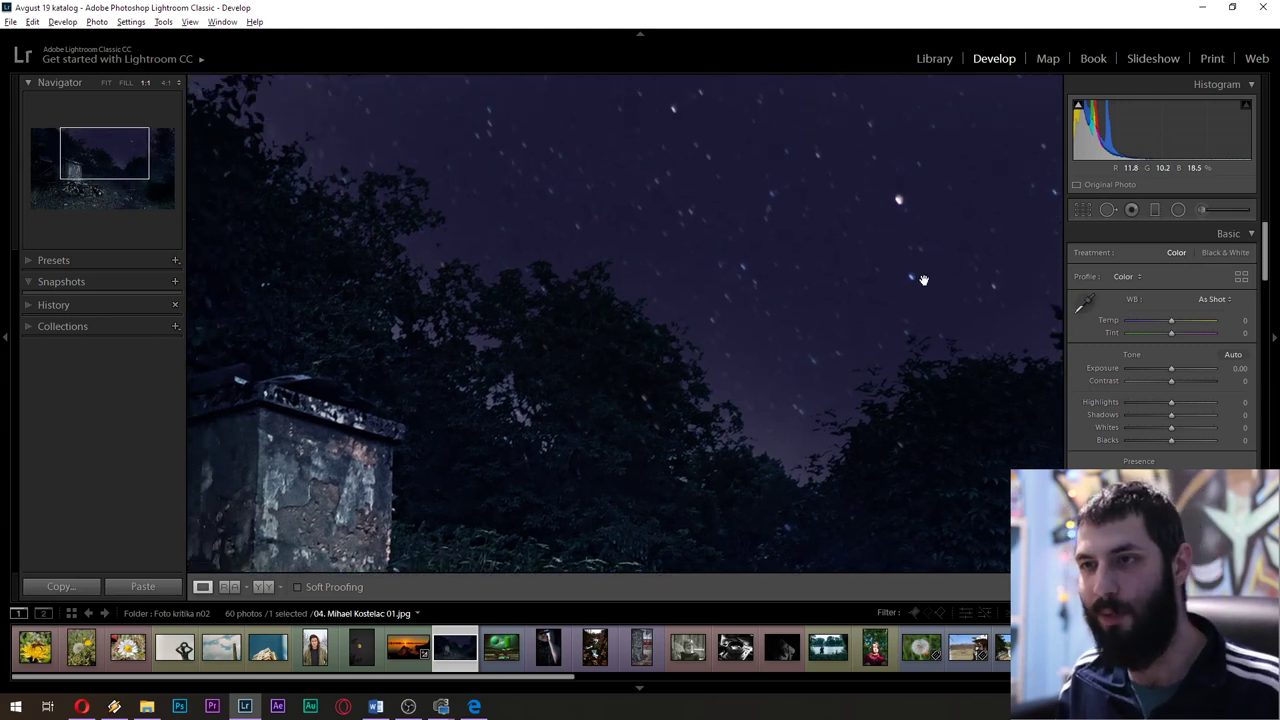
pyautogui.click(890, 320)
pyautogui.click(452, 402)
pyautogui.click(565, 380)
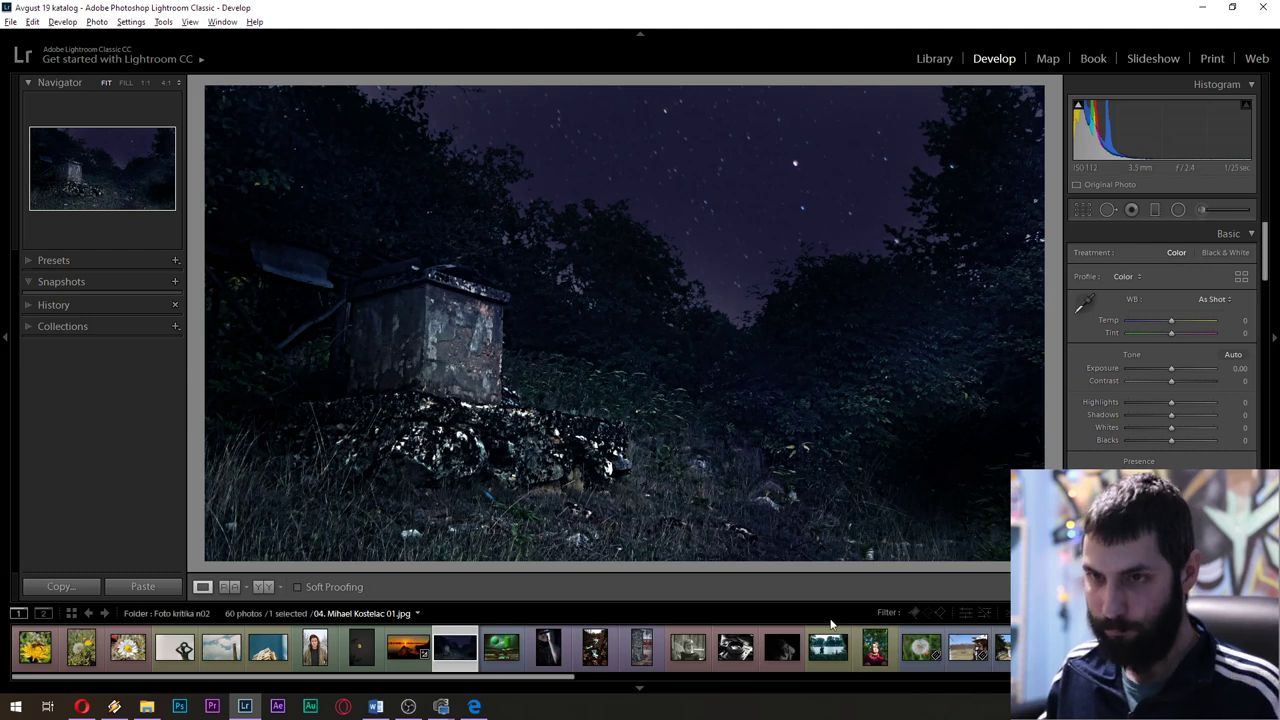
# Revisit the green composite, then bring up the bell photo and inspect the bell's engravings at 1:1
pyautogui.click(496, 668)
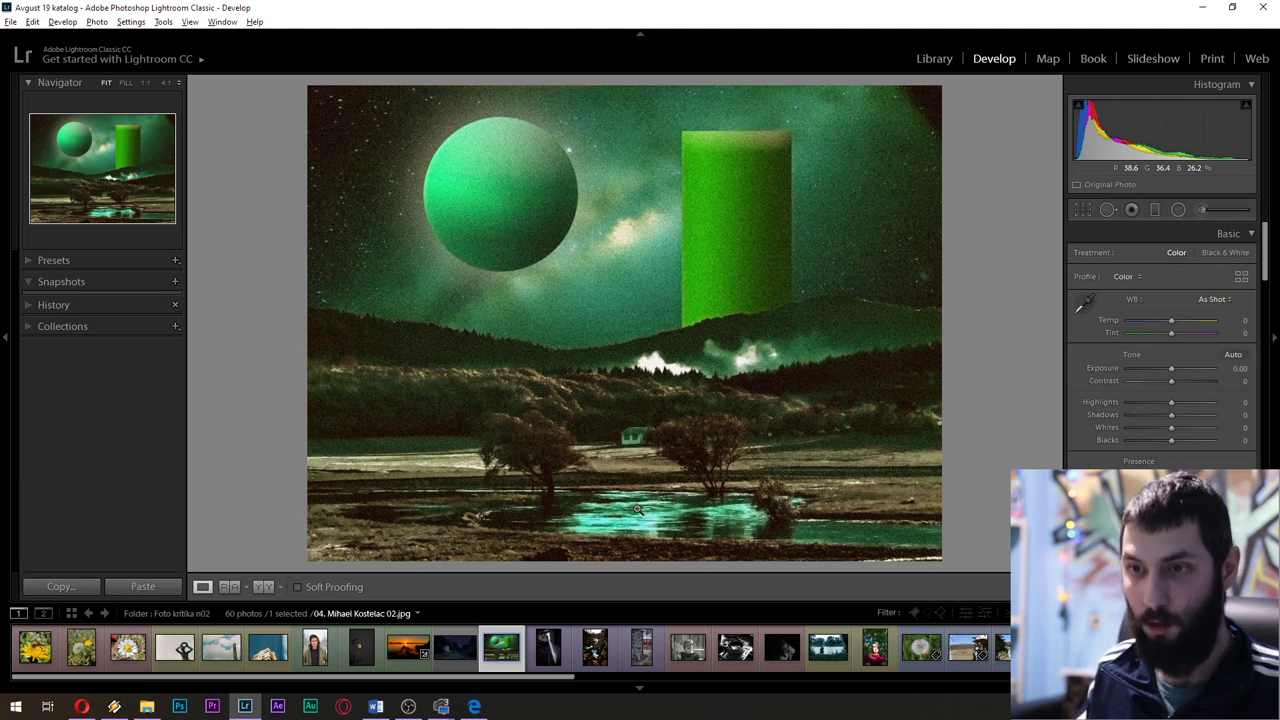
pyautogui.press('Right')
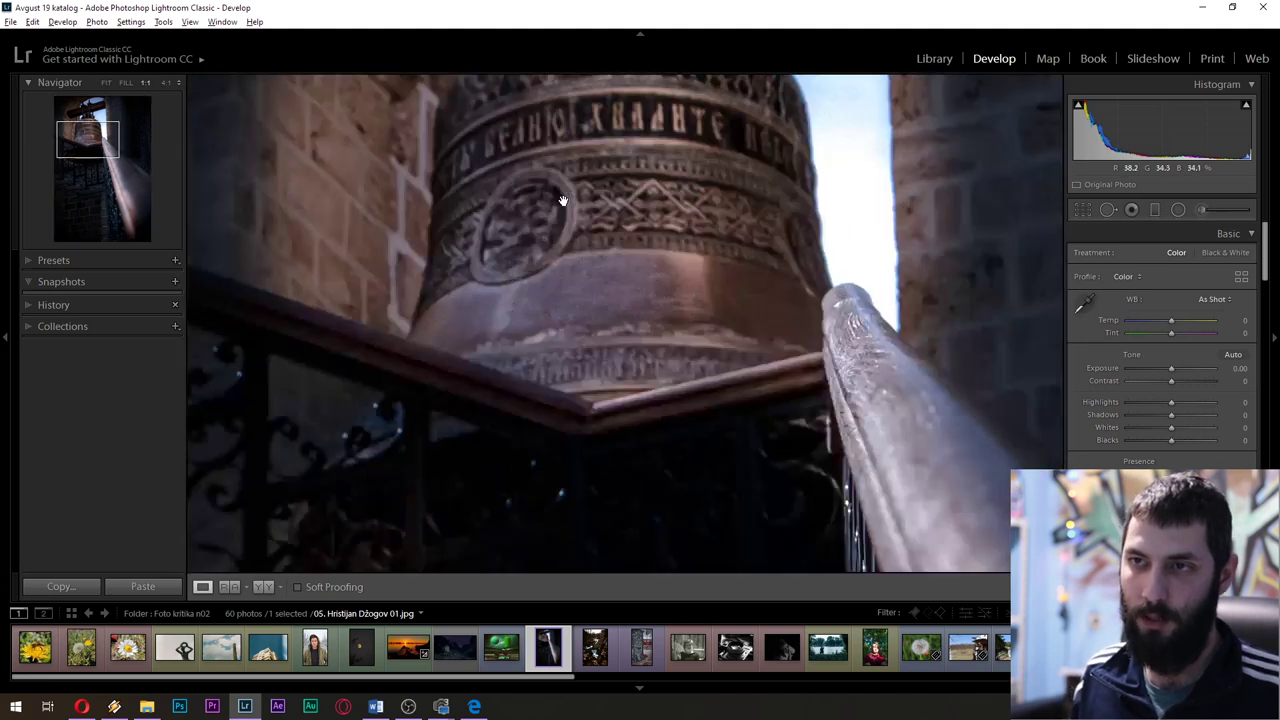
pyautogui.click(561, 201)
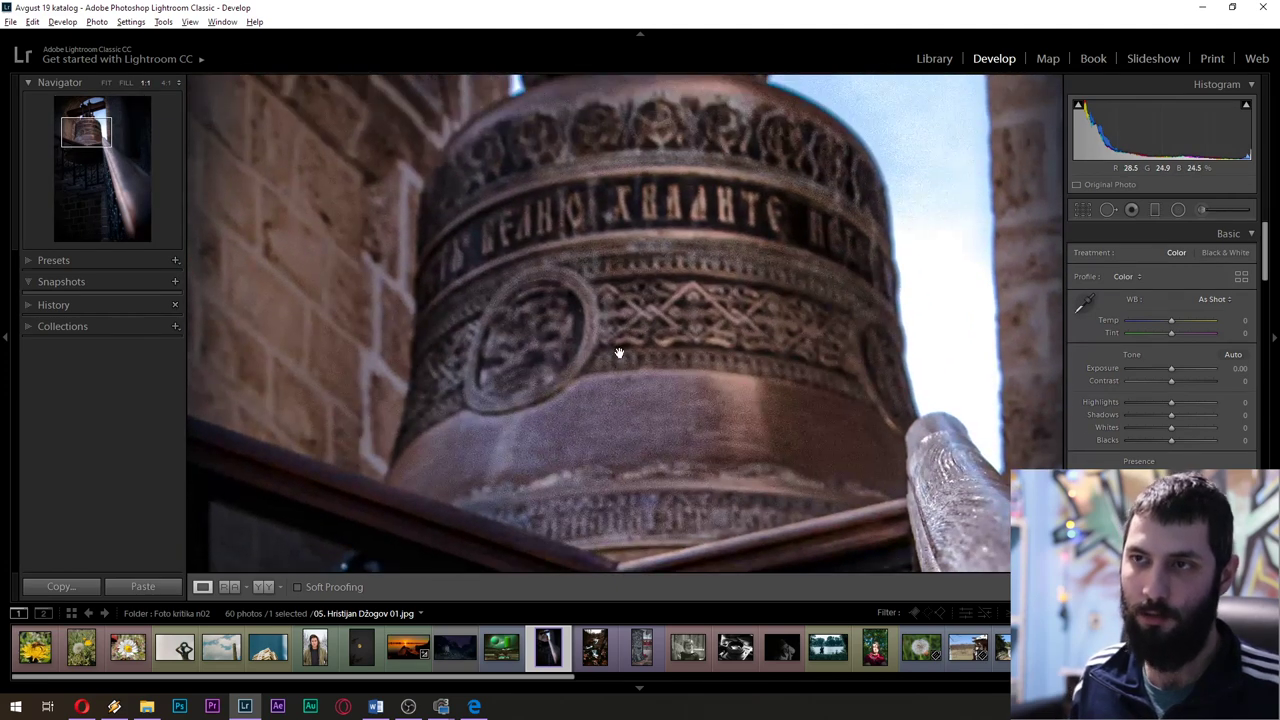
pyautogui.click(621, 352)
pyautogui.click(624, 355)
pyautogui.click(624, 355)
pyautogui.click(624, 355)
pyautogui.click(624, 355)
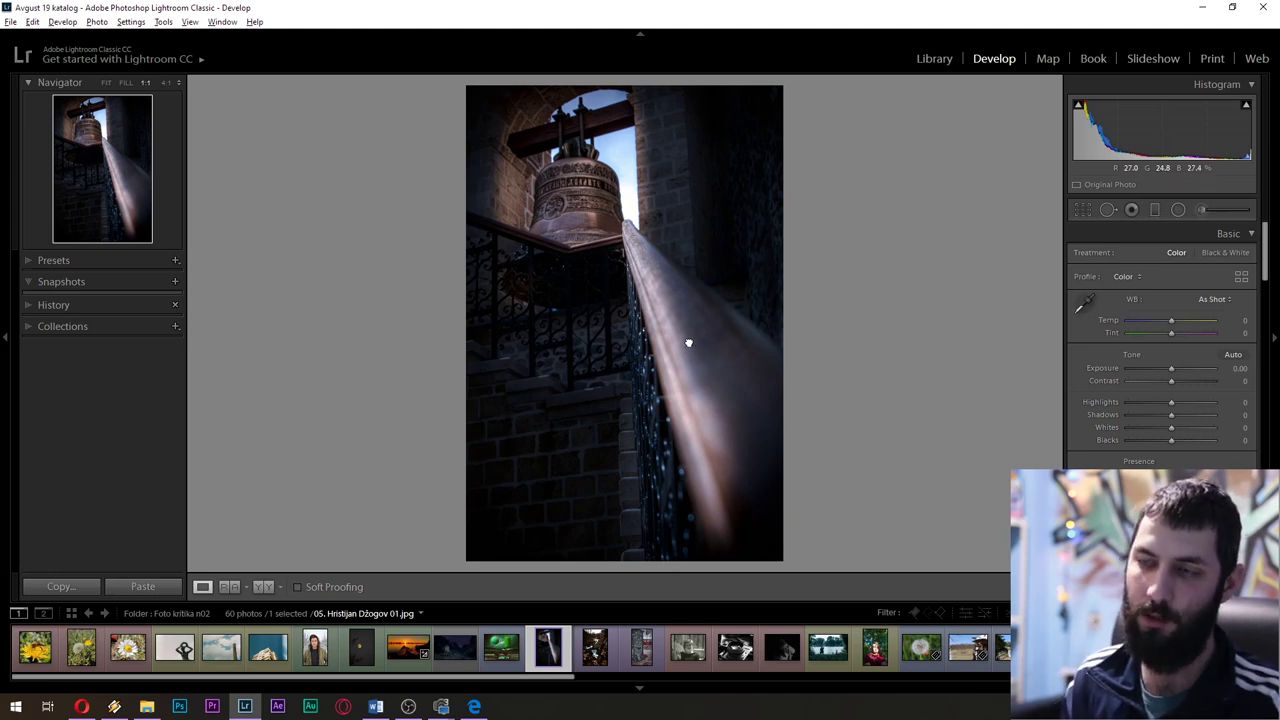
# Compare the bell and the railing below it at 1:1 and at fitted size
pyautogui.click(688, 343)
pyautogui.click(563, 185)
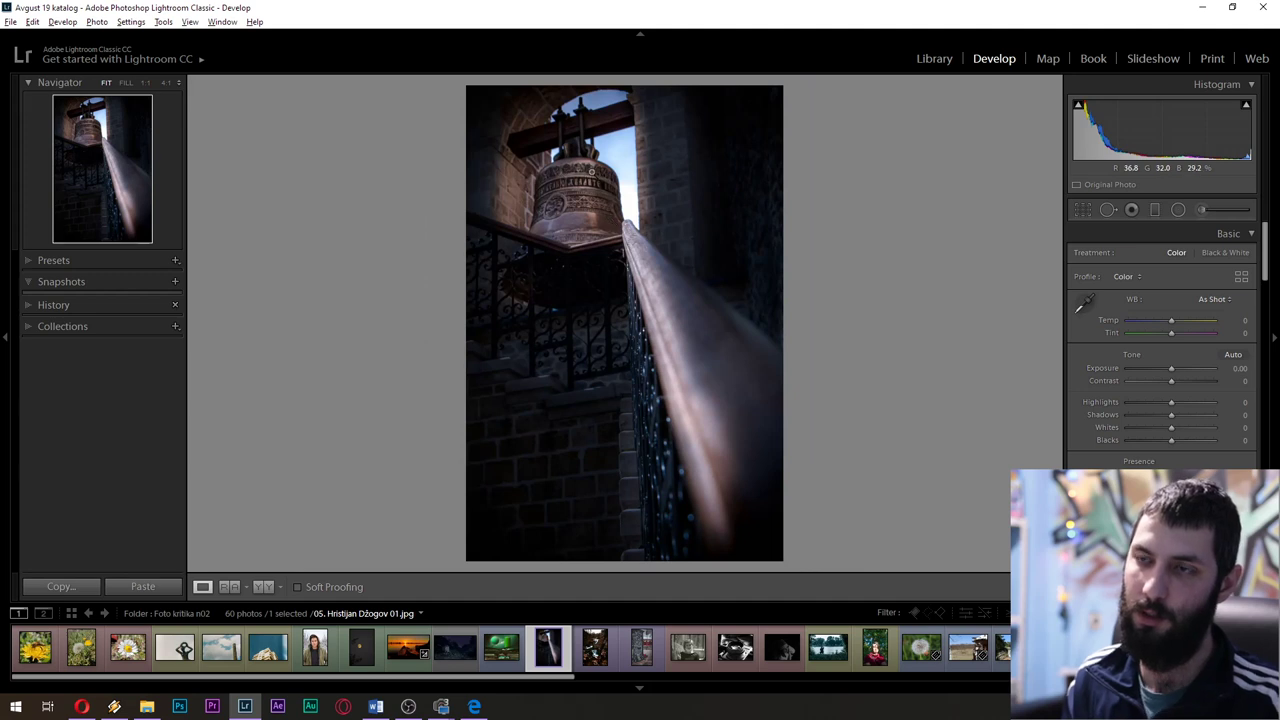
pyautogui.click(563, 287)
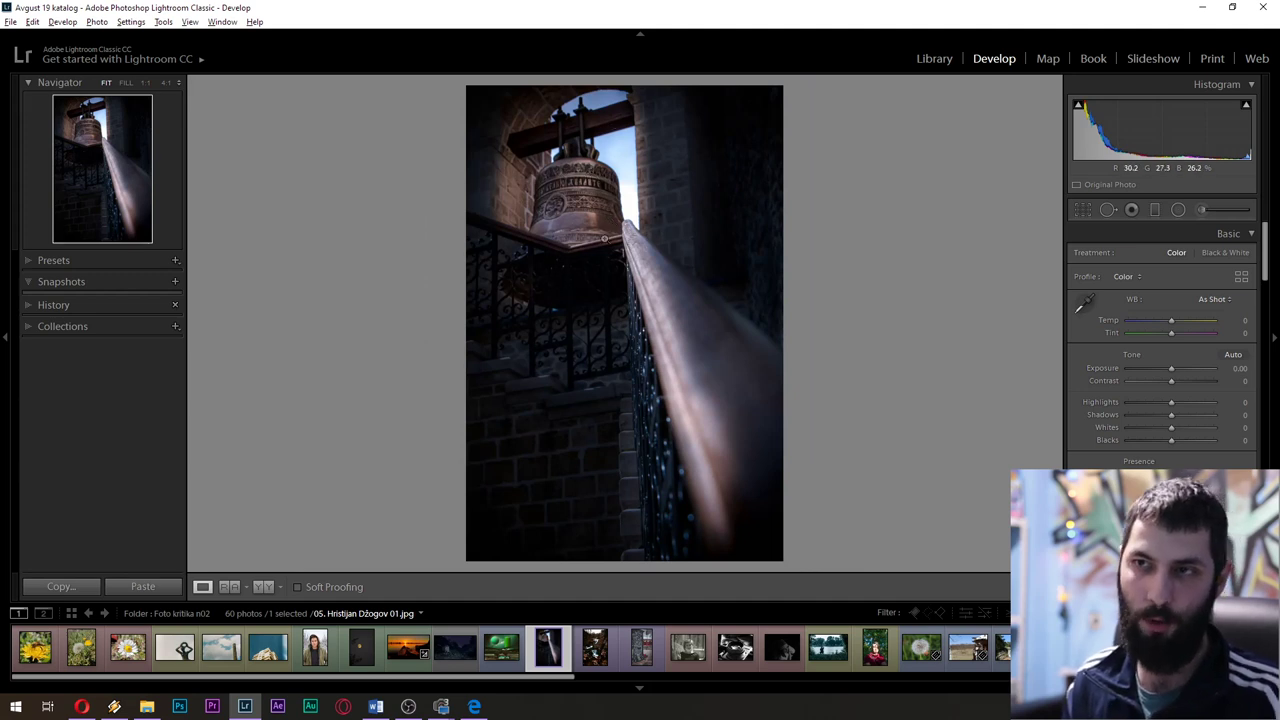
pyautogui.click(616, 145)
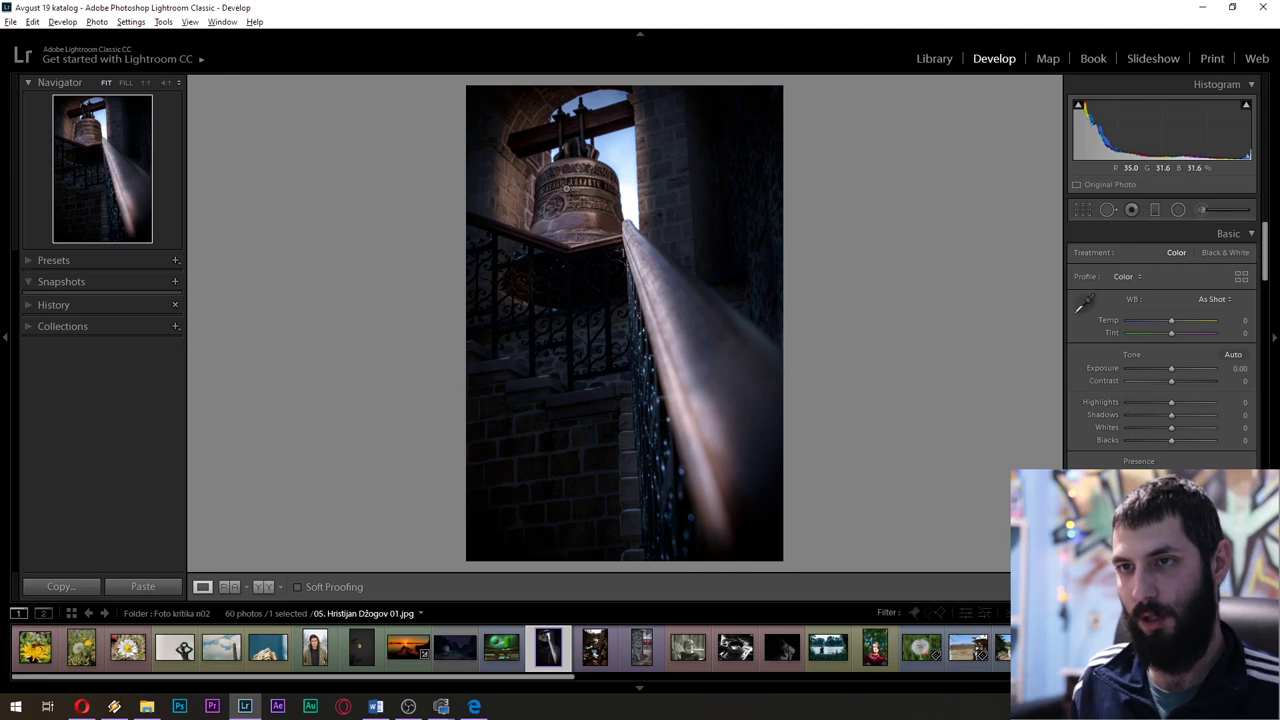
pyautogui.click(618, 180)
pyautogui.click(650, 195)
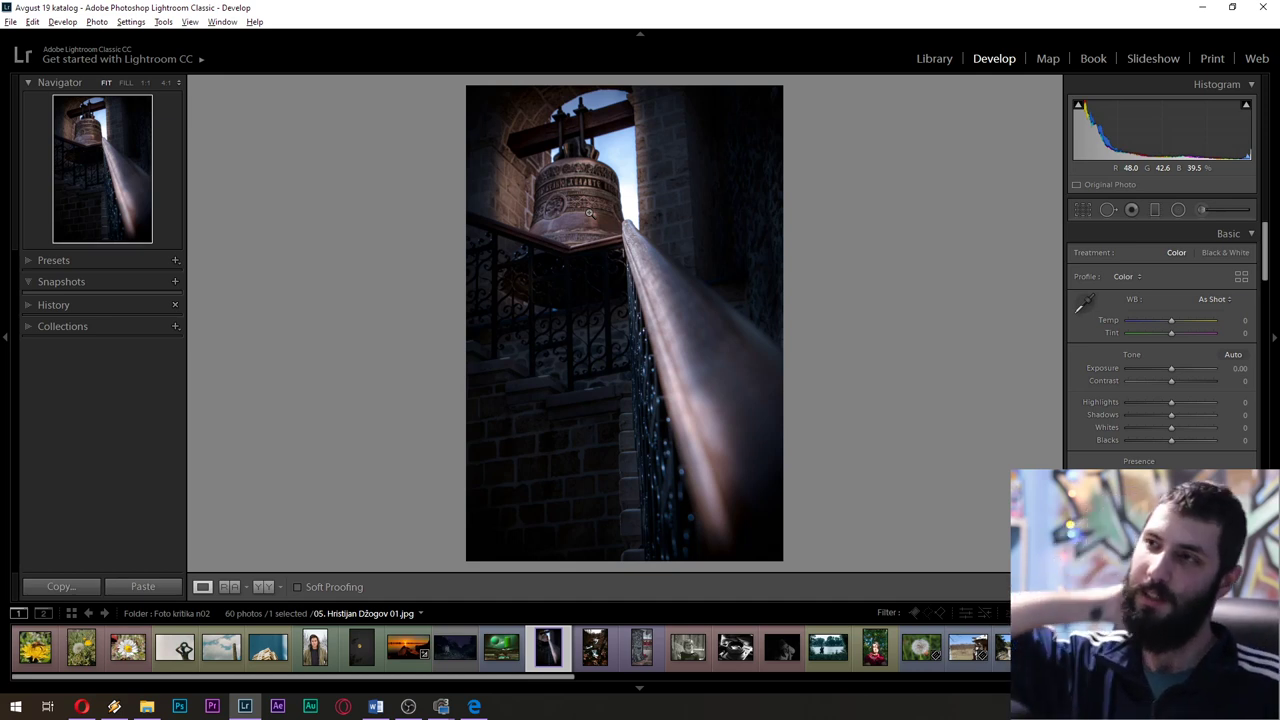
# Bring up the autumn waterfall photo and inspect the lower cascade and the cross above the upper fall at 1:1
pyautogui.press('Right')
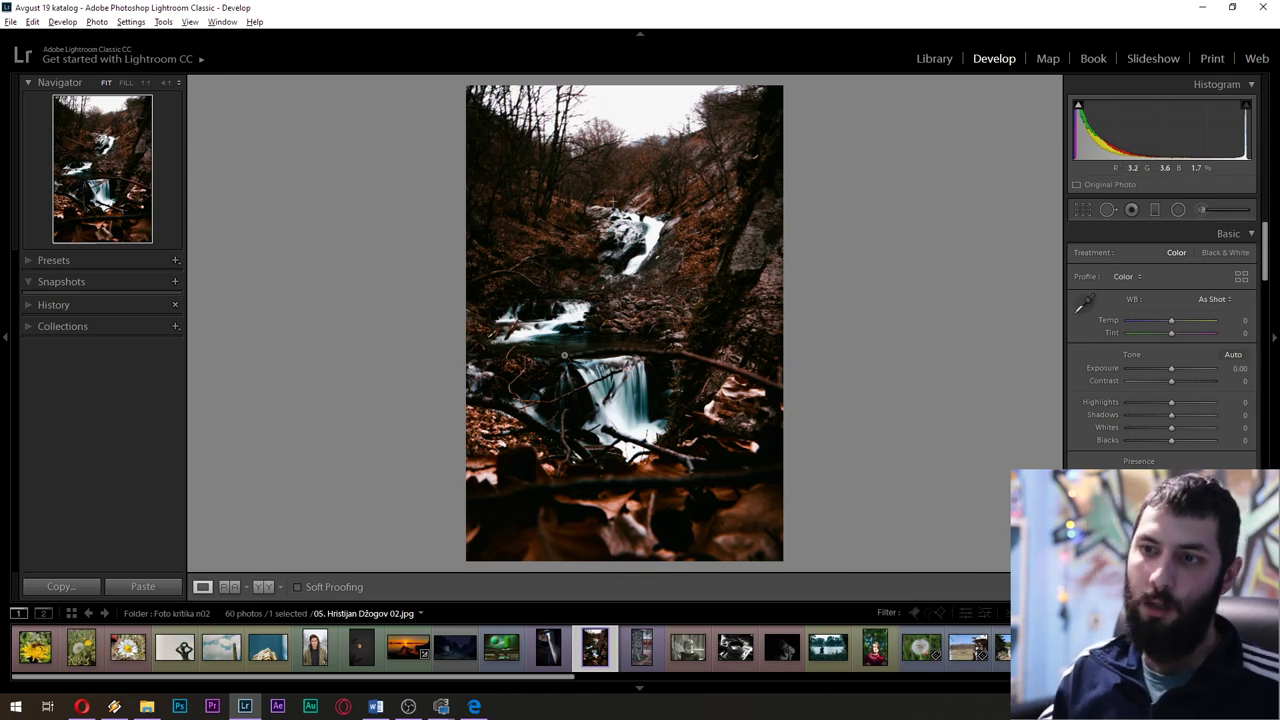
pyautogui.click(621, 395)
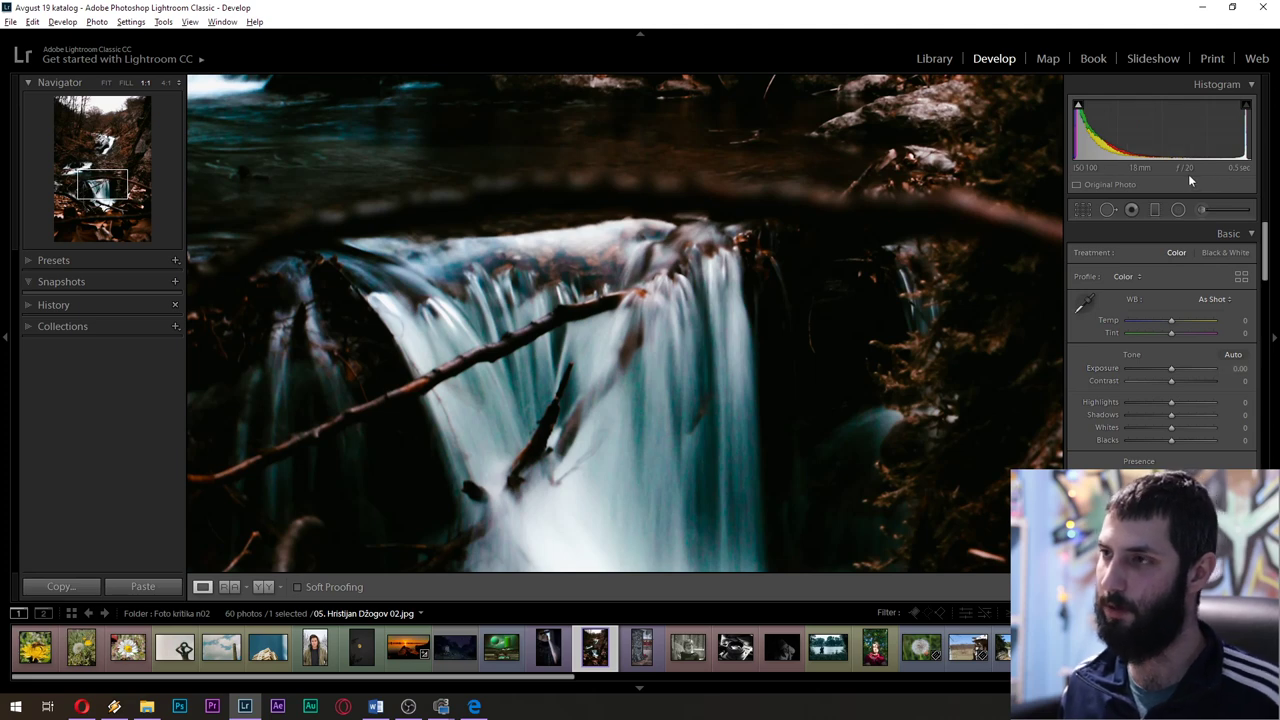
pyautogui.click(778, 224)
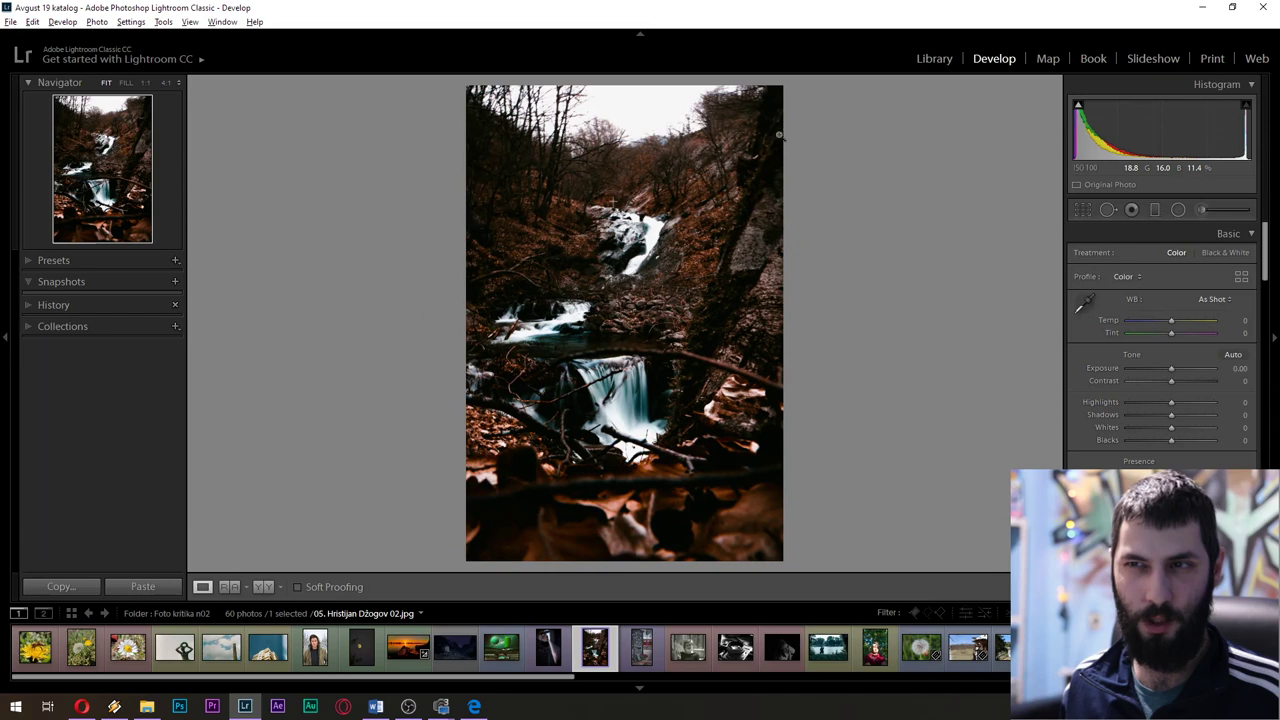
pyautogui.click(748, 241)
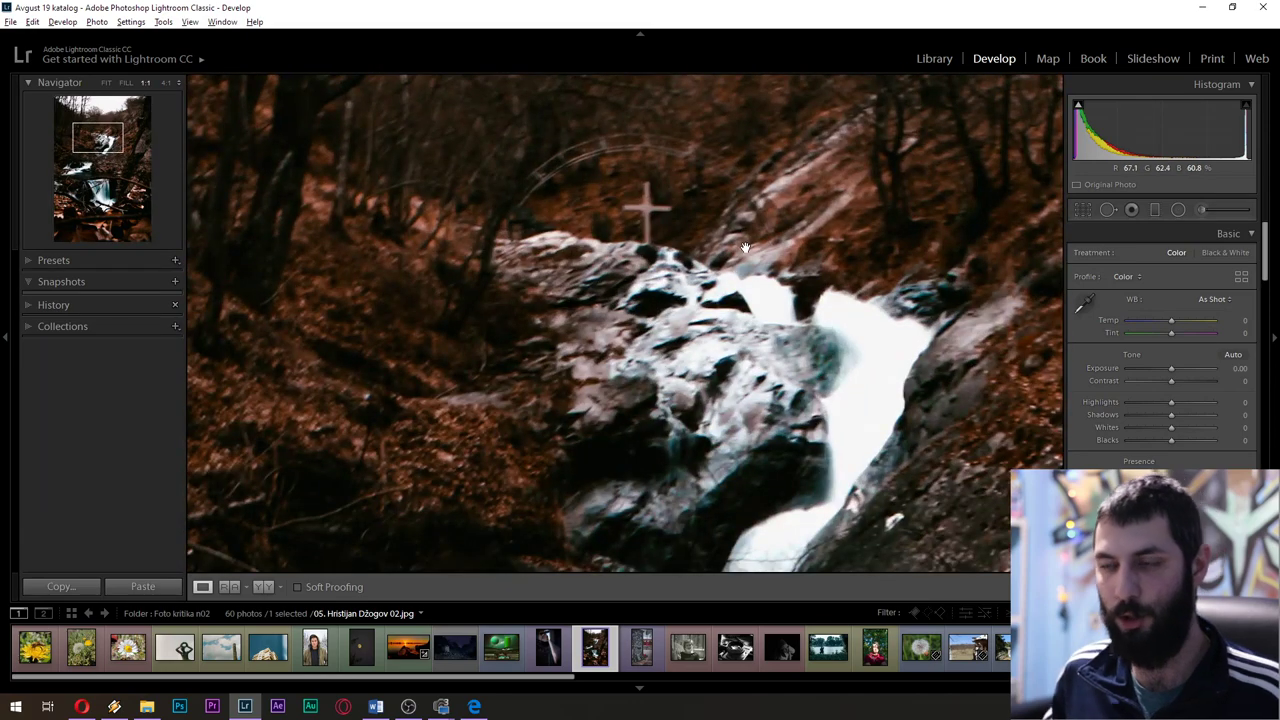
pyautogui.click(745, 247)
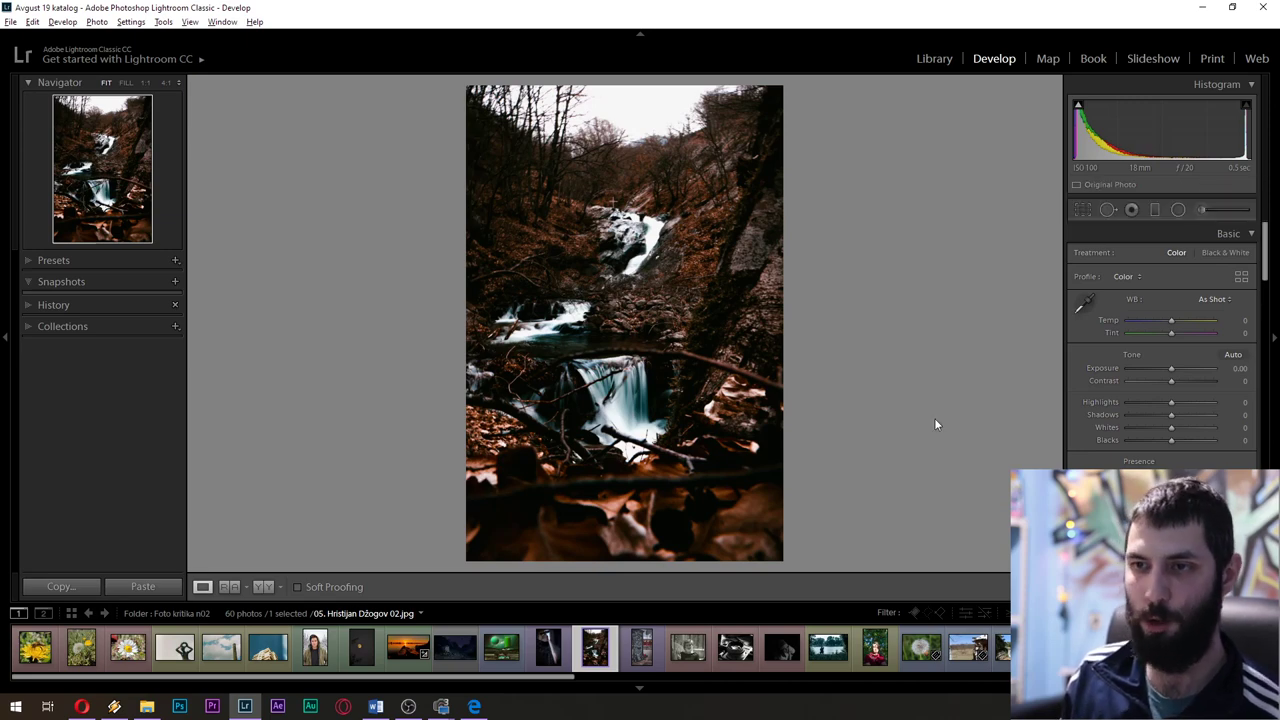
# Examine the flowing water and branches of the lower cascade at 1:1 and fitted size
pyautogui.click(643, 407)
pyautogui.click(614, 348)
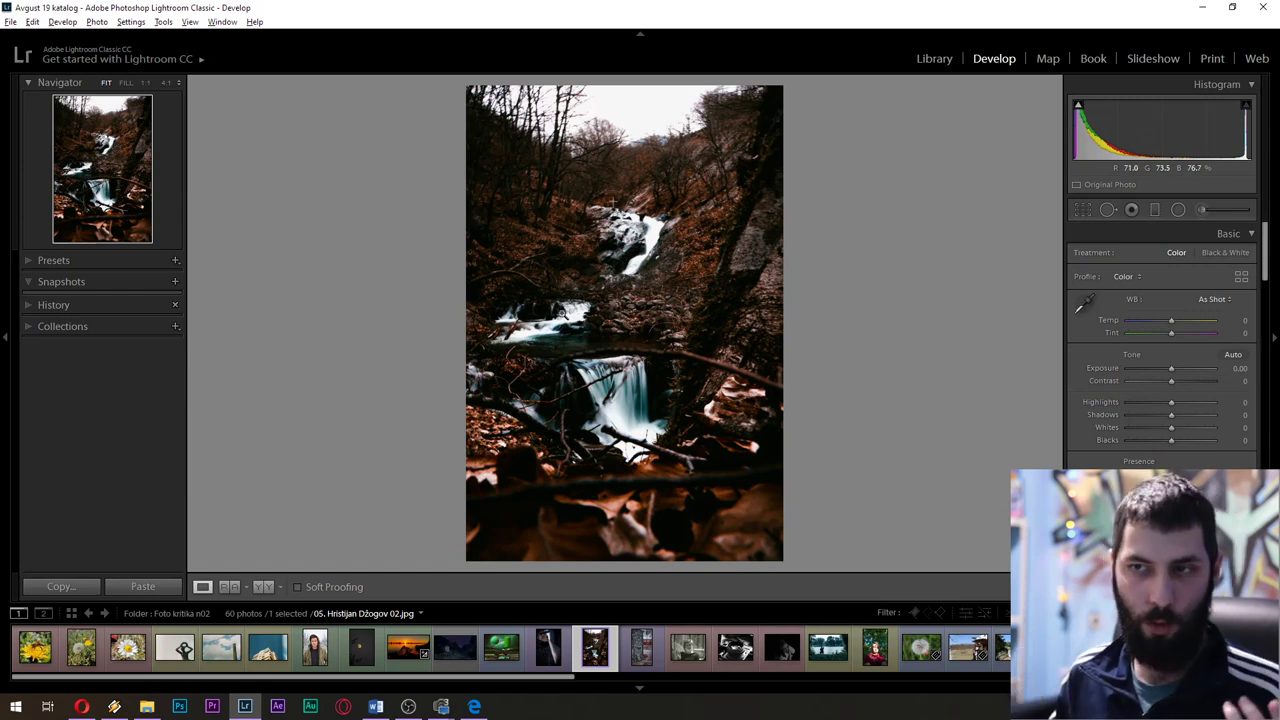
pyautogui.click(608, 370)
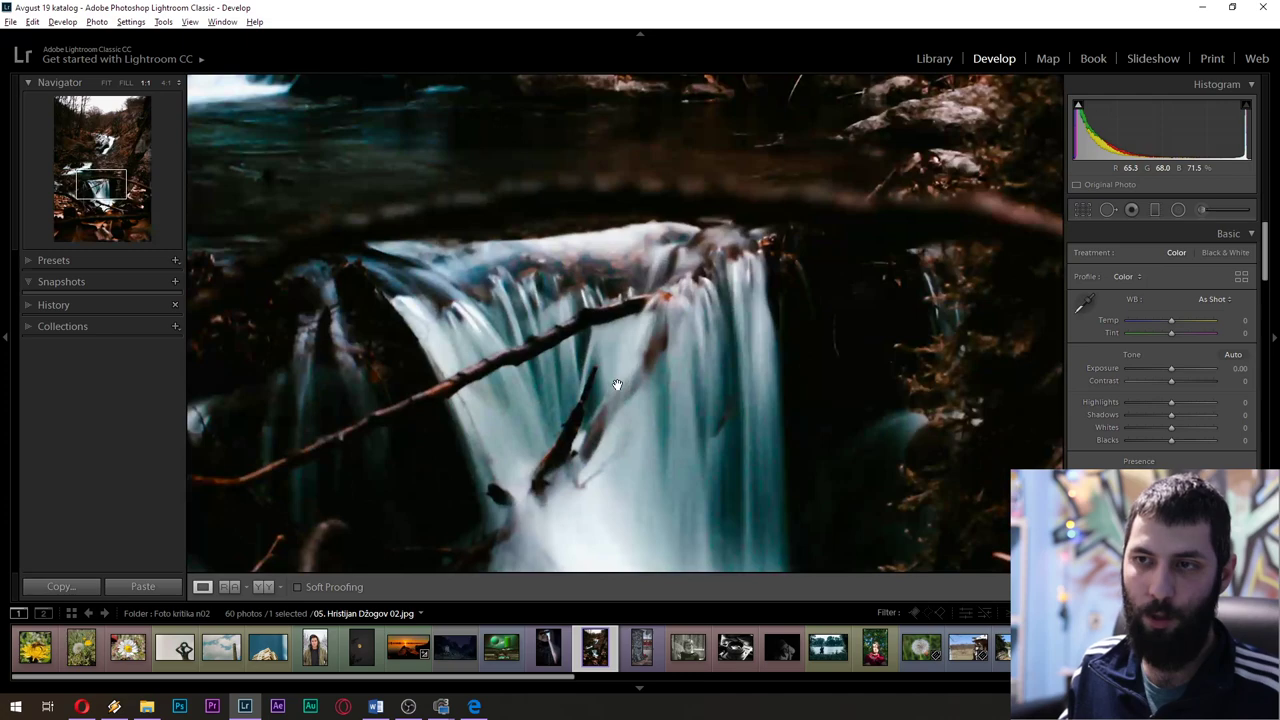
pyautogui.click(630, 384)
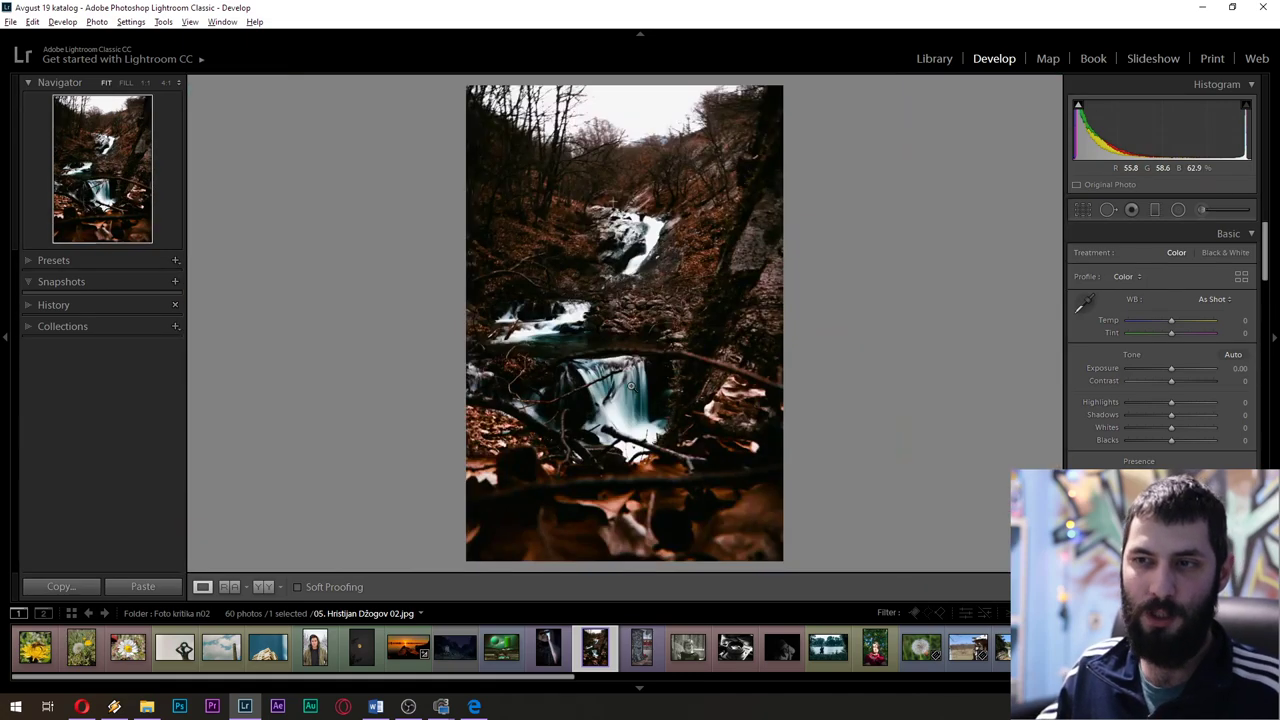
pyautogui.click(630, 384)
pyautogui.click(630, 384)
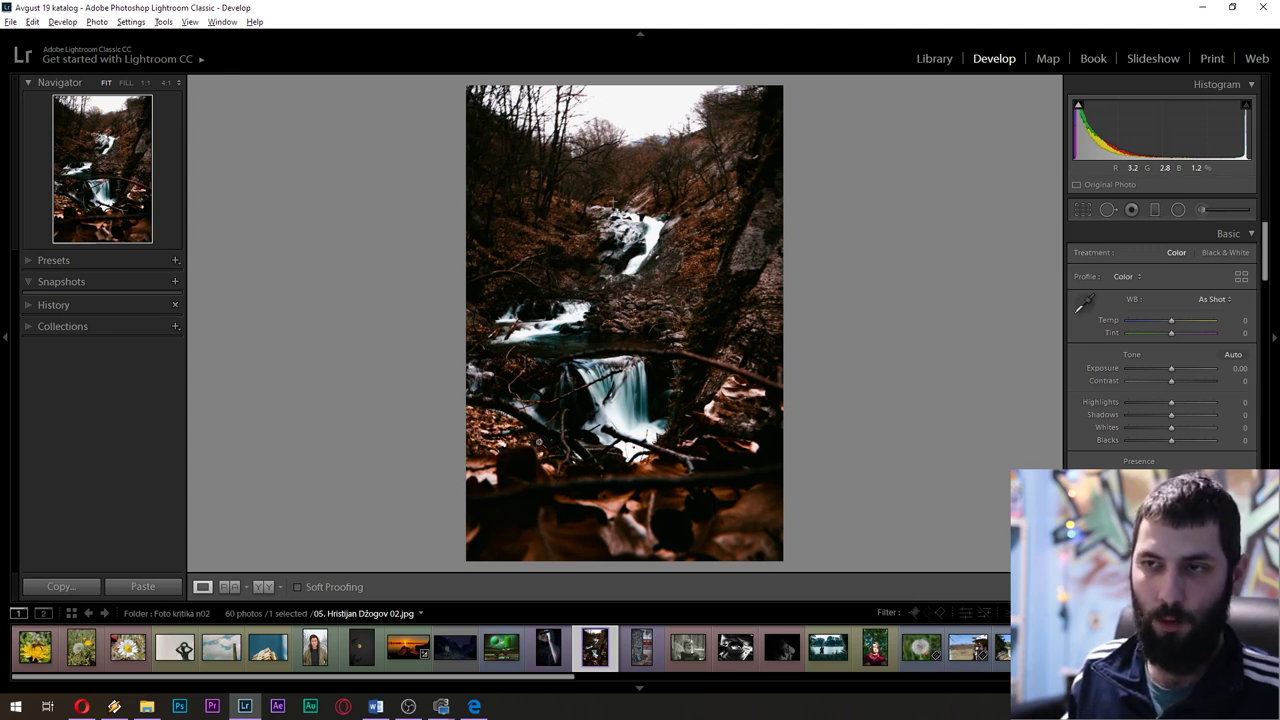
# Check the lower cascade again, examine the cross and rocks at the upper fall at 1:1, and return to the fitted size
pyautogui.click(597, 388)
pyautogui.click(738, 366)
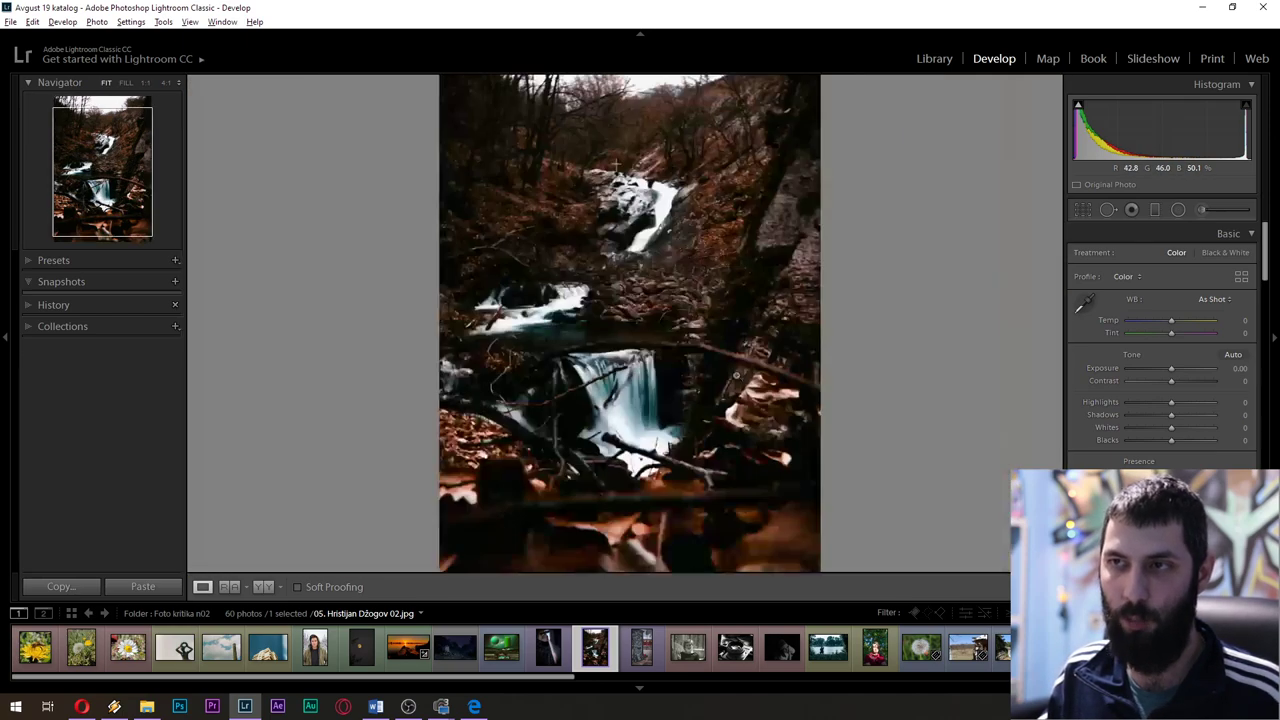
pyautogui.click(619, 207)
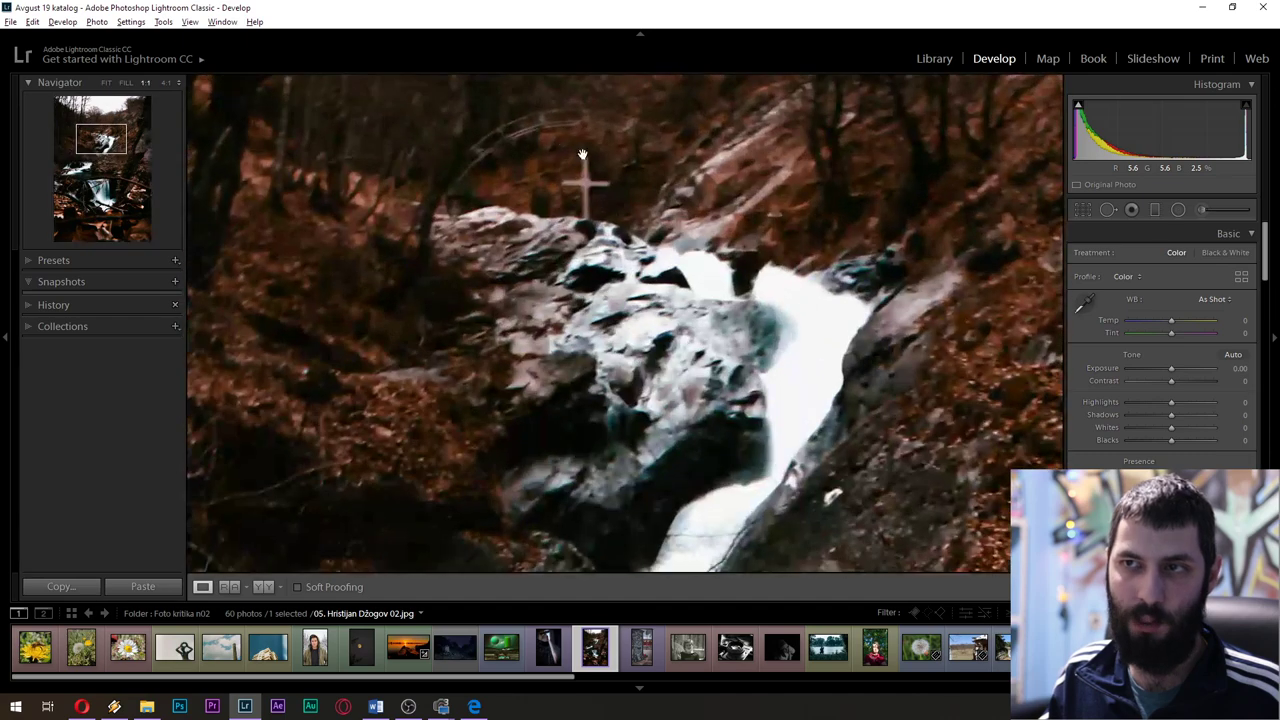
pyautogui.moveTo(598, 187); pyautogui.dragTo(619, 240)
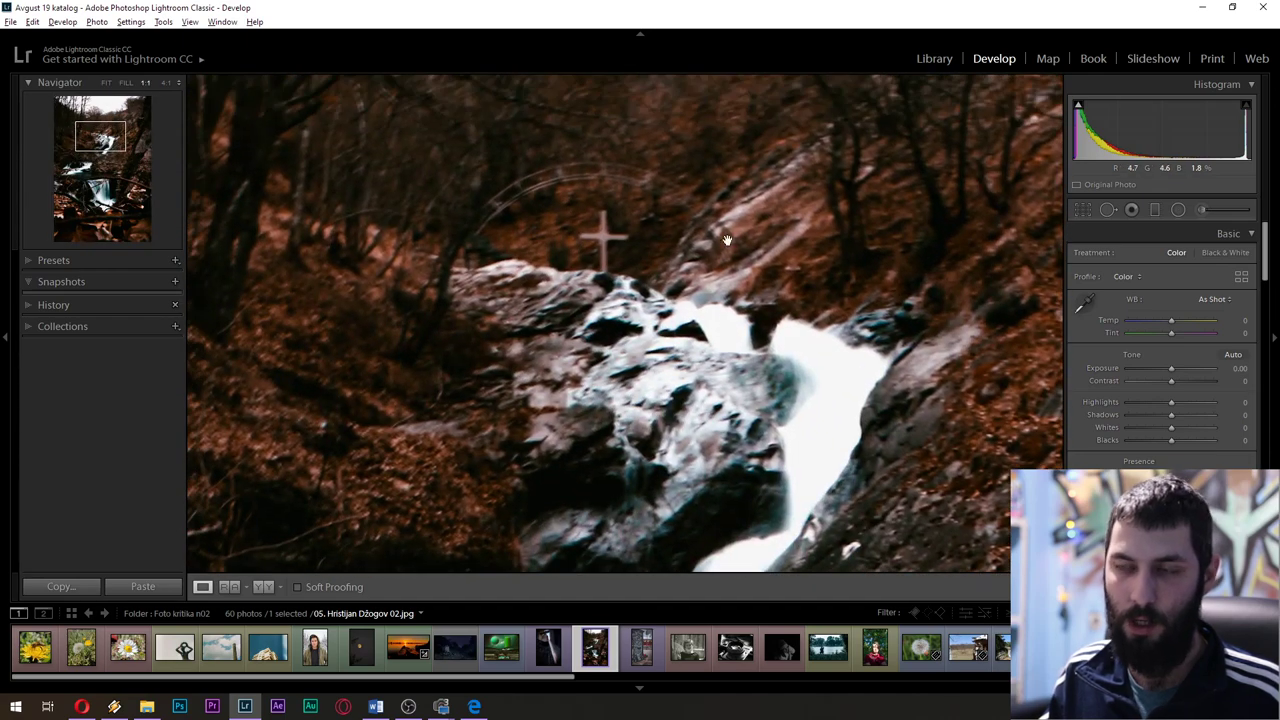
pyautogui.click(652, 239)
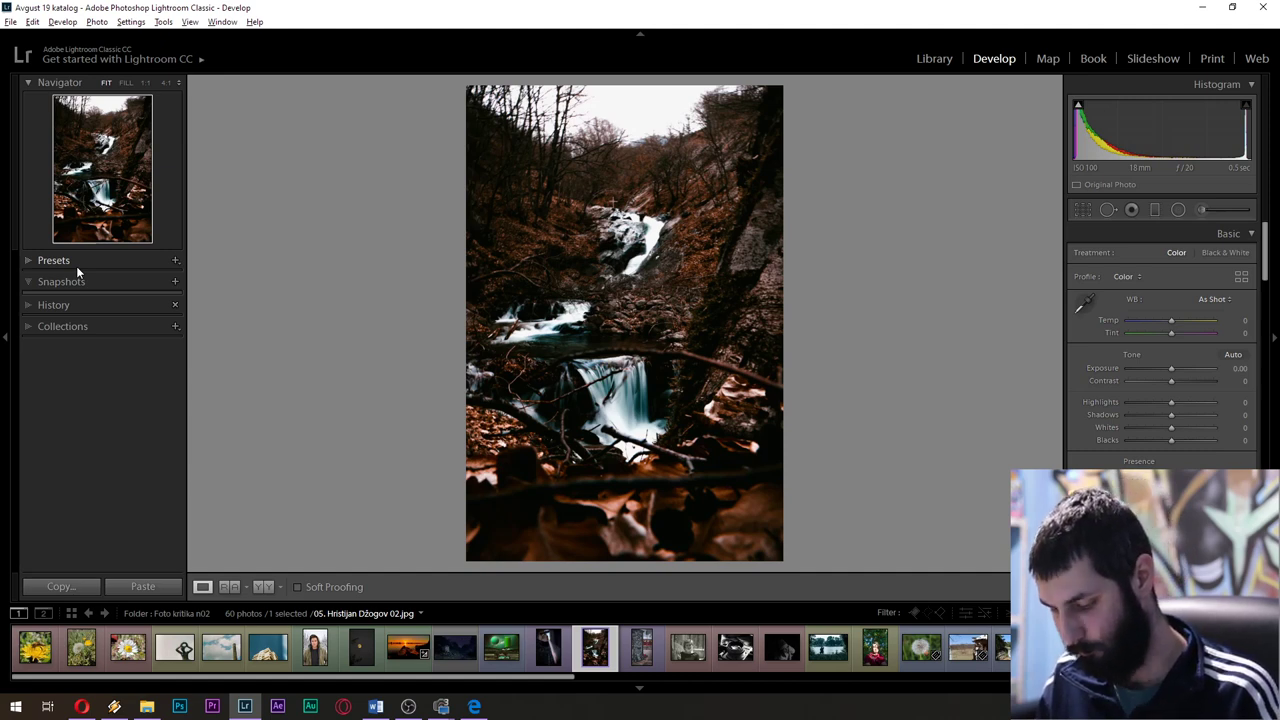
# Bring up the street mural photo and examine the mural and the red bus at 1:1 and at fitted size
pyautogui.press('Right')
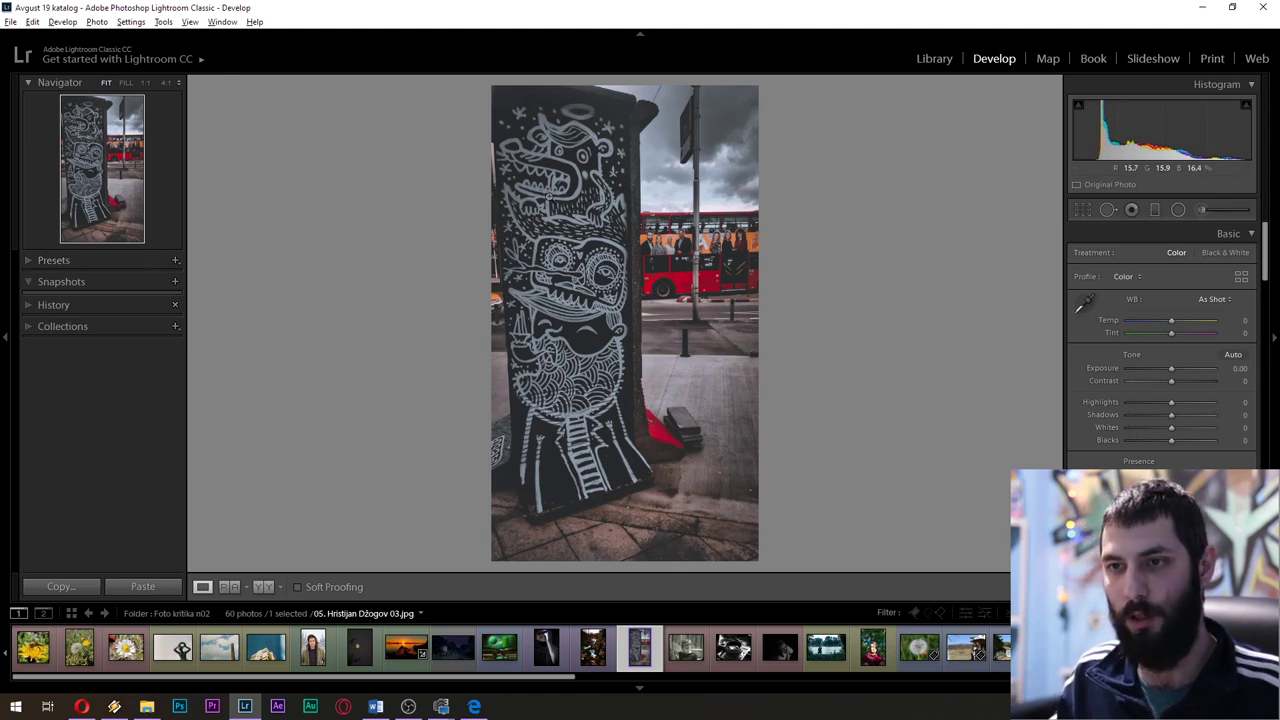
pyautogui.click(578, 238)
pyautogui.moveTo(578, 238); pyautogui.dragTo(657, 414)
pyautogui.click(690, 375)
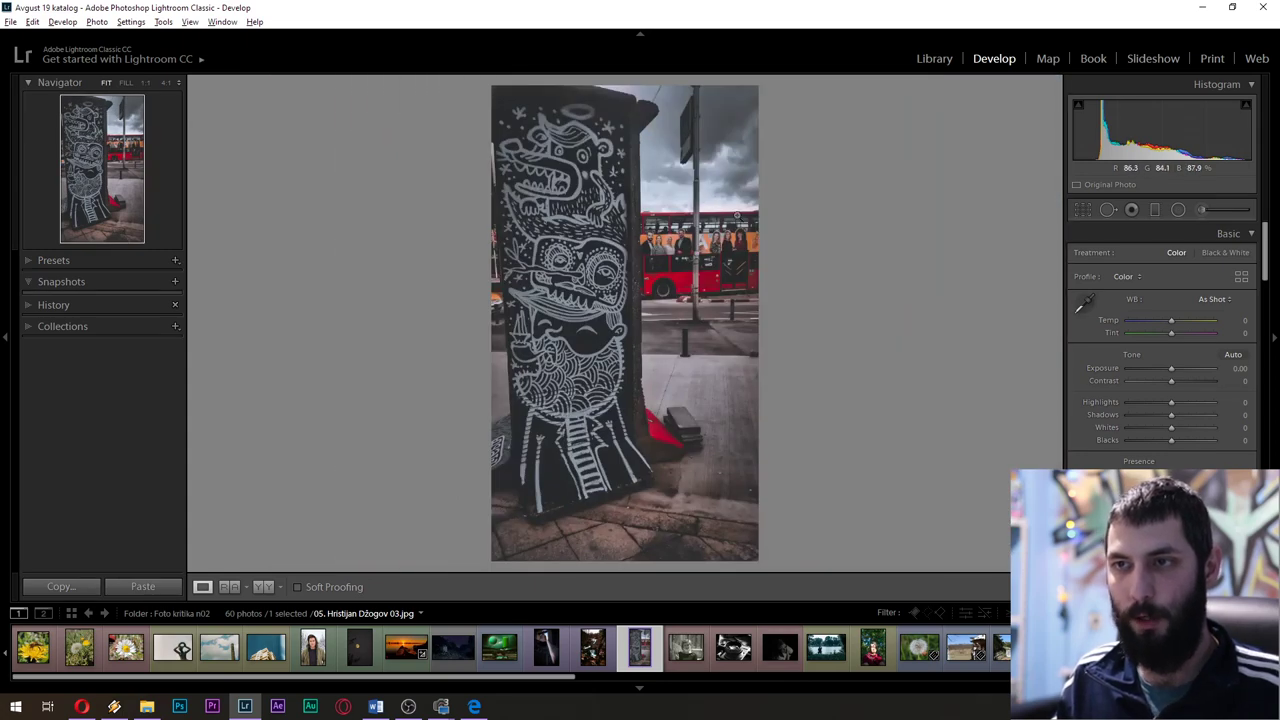
pyautogui.click(705, 255)
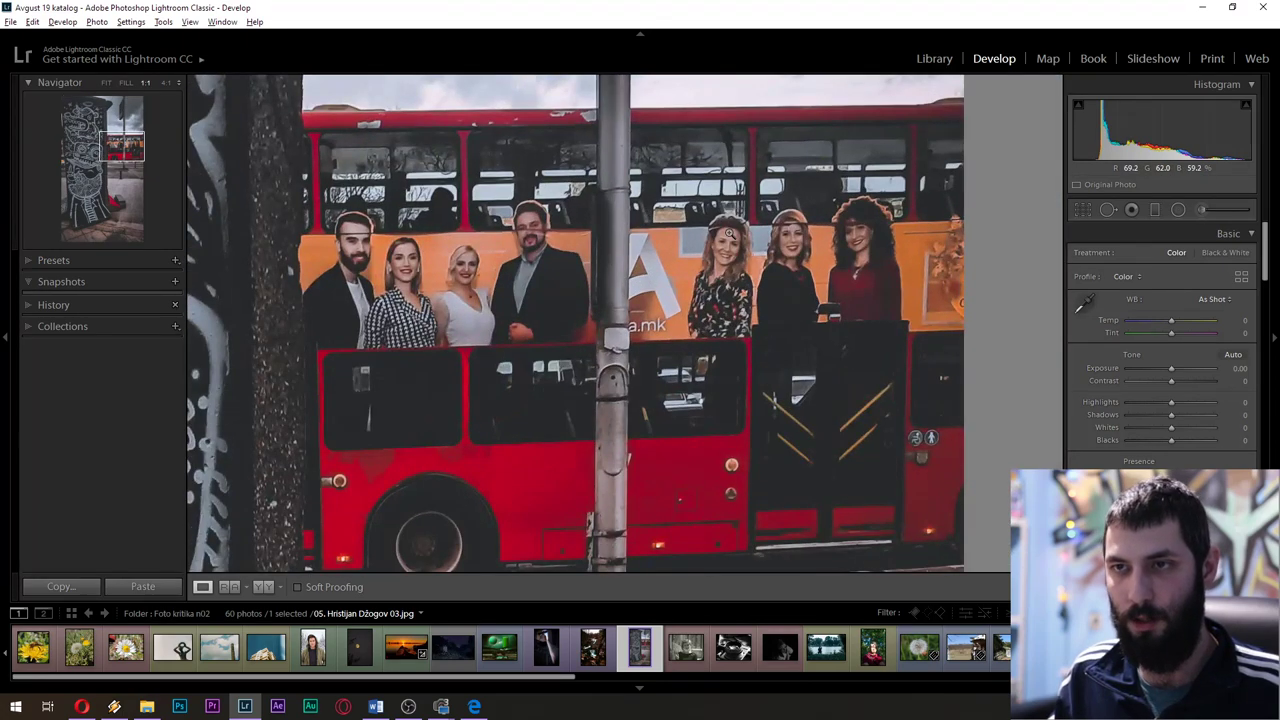
pyautogui.click(705, 255)
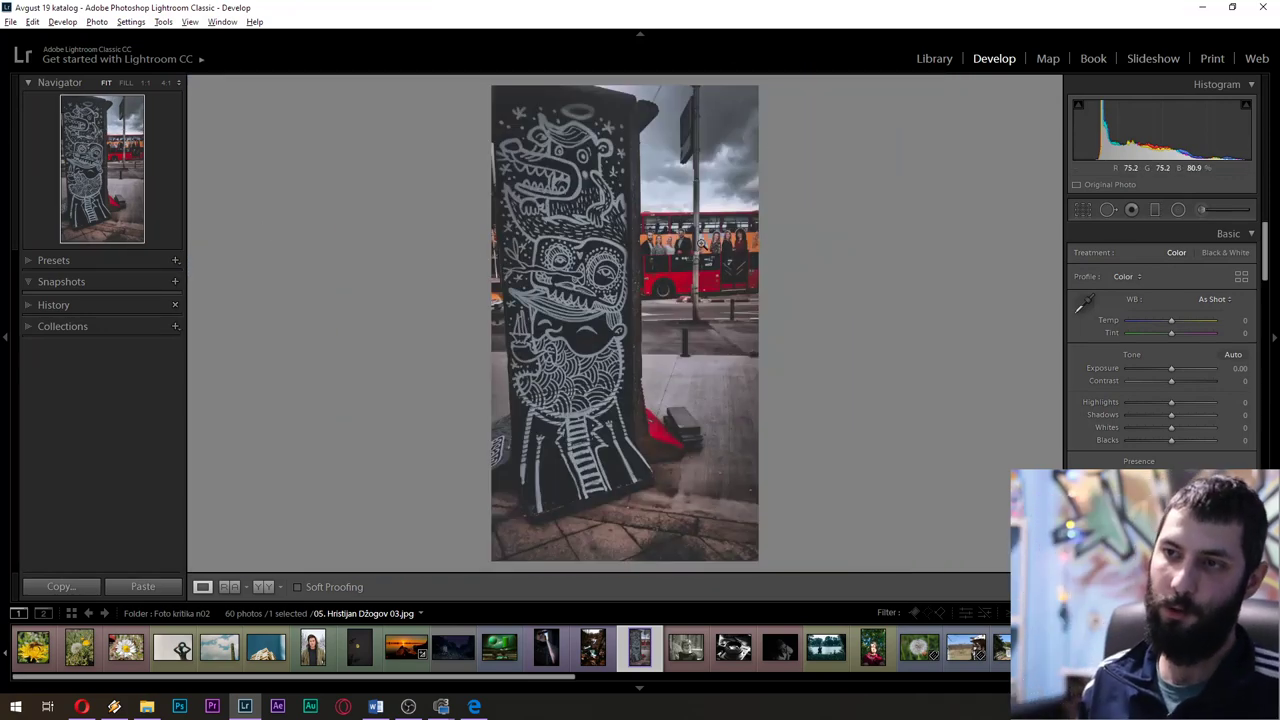
# Check the people on the red bus's advertisement and the pole in front at 1:1, and return to the fitted size
pyautogui.click(740, 257)
pyautogui.click(760, 247)
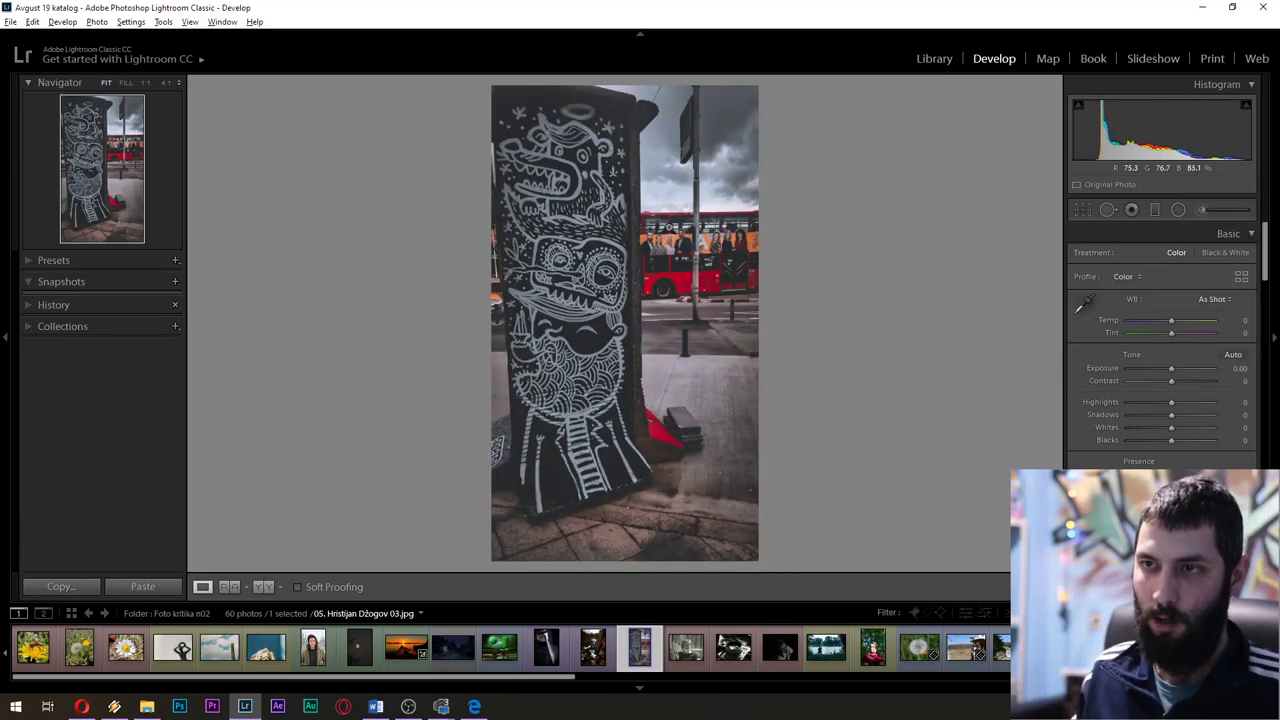
pyautogui.click(670, 229)
pyautogui.moveTo(941, 342); pyautogui.dragTo(668, 347)
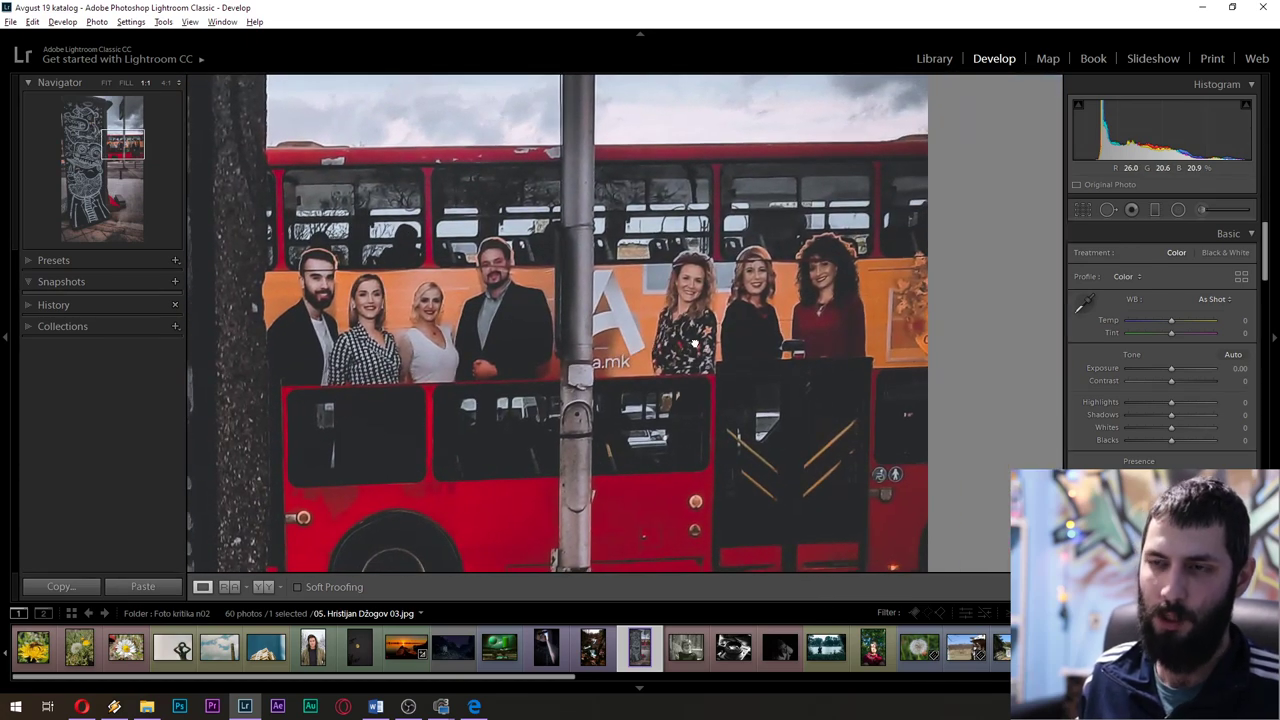
pyautogui.click(695, 343)
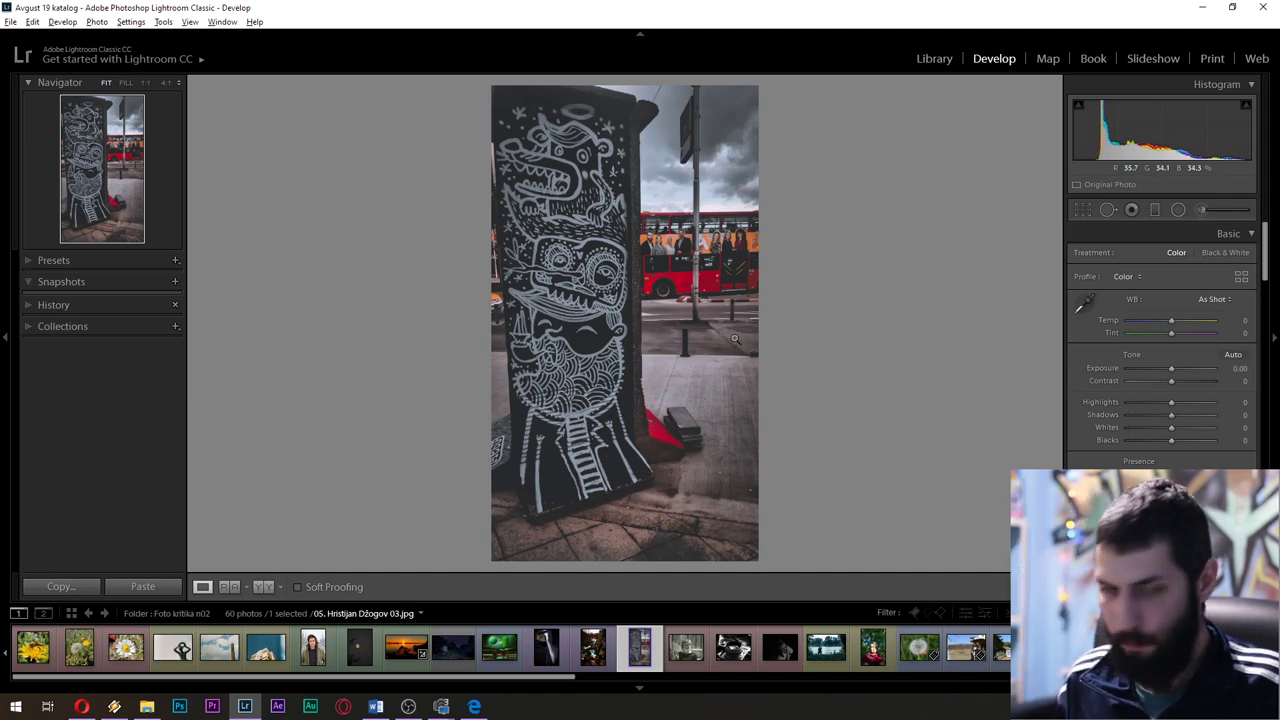
# Switch to the YouTube Studio livestream dashboard in Opera, read the live chat, and return to Lightroom
pyautogui.click(82, 706)
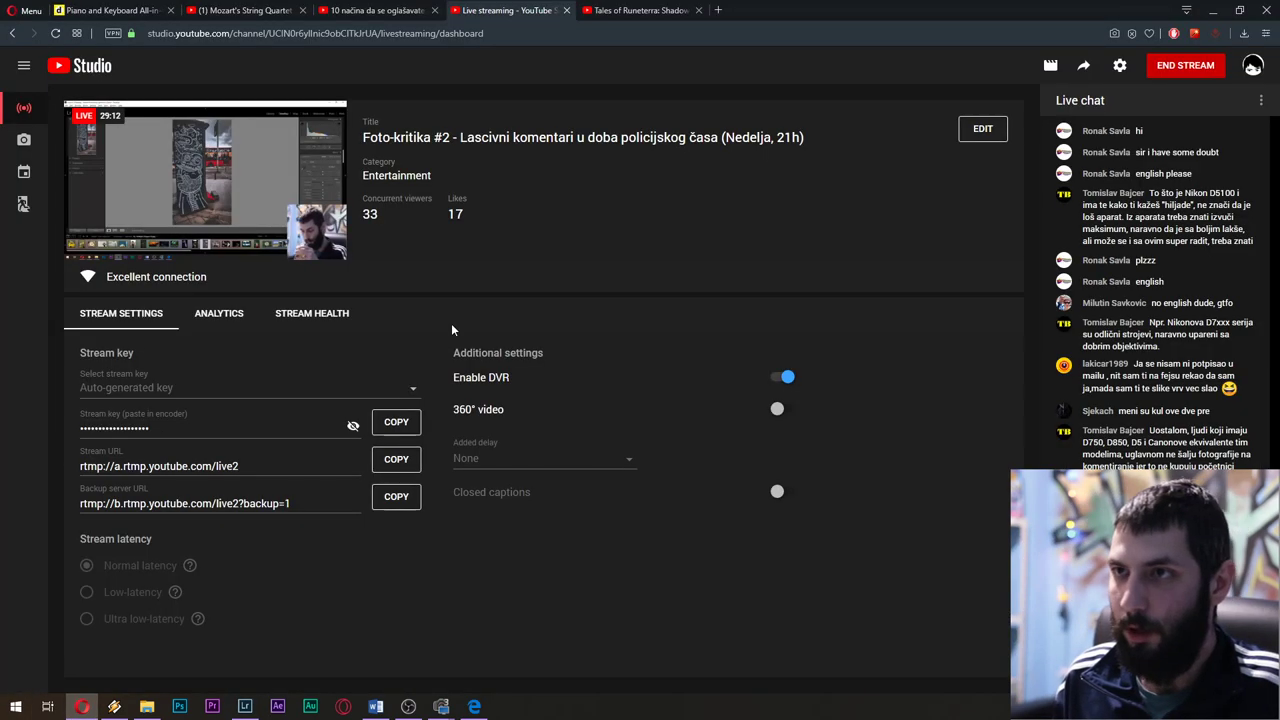
pyautogui.click(1258, 433)
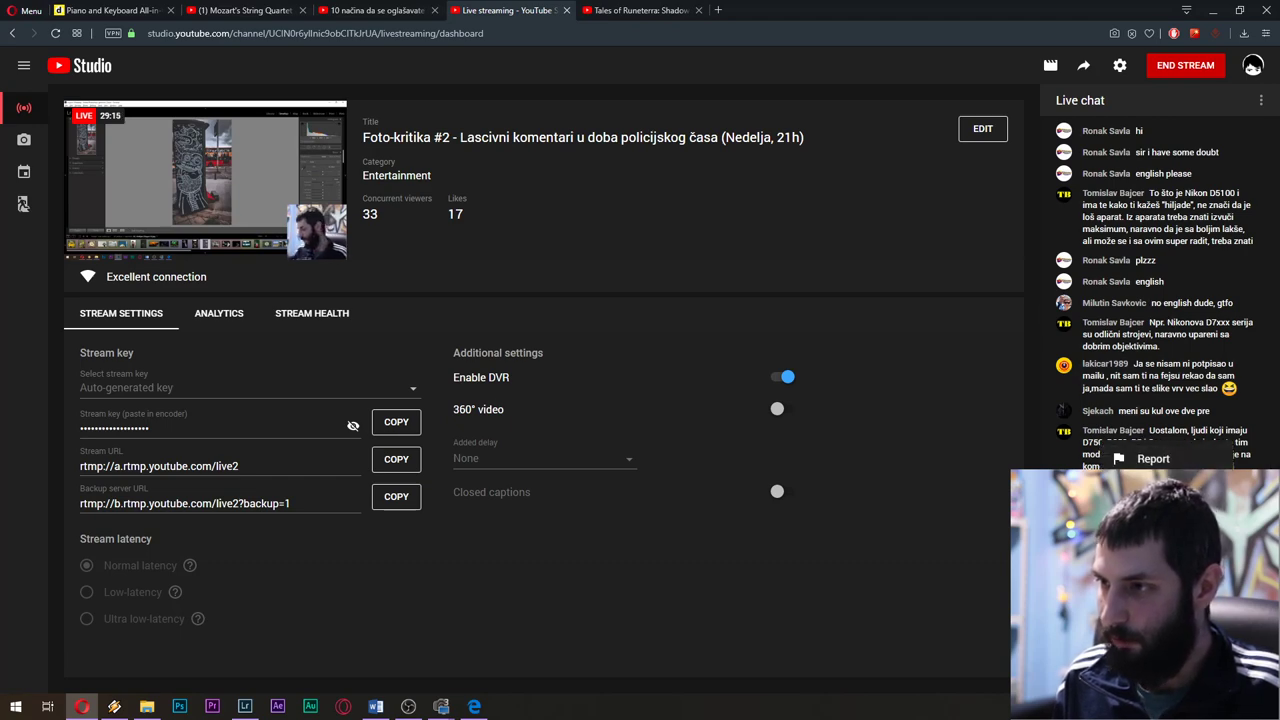
pyautogui.press('Escape')
pyautogui.hotkey('alt', 'Tab')
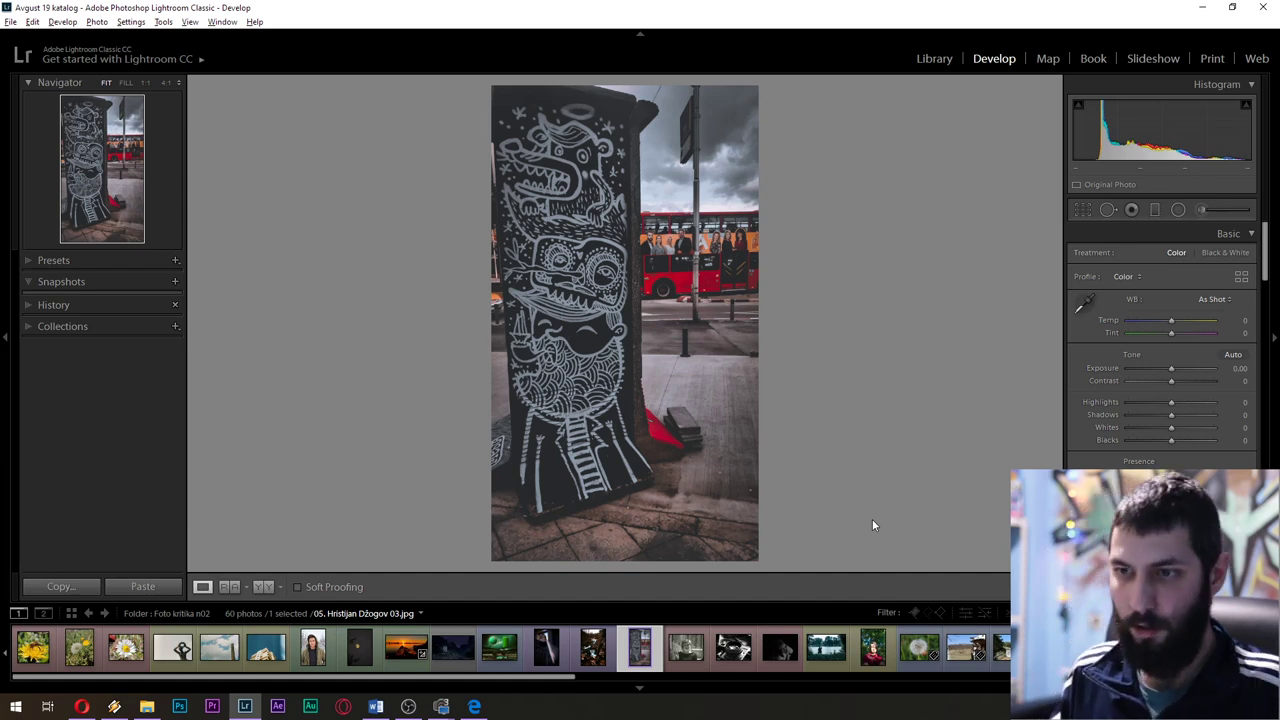
# Bring up the portrait of the woman with the face mask, and view the mushroom and sunset sky stock photos on iStock in Edge
pyautogui.press('Right')
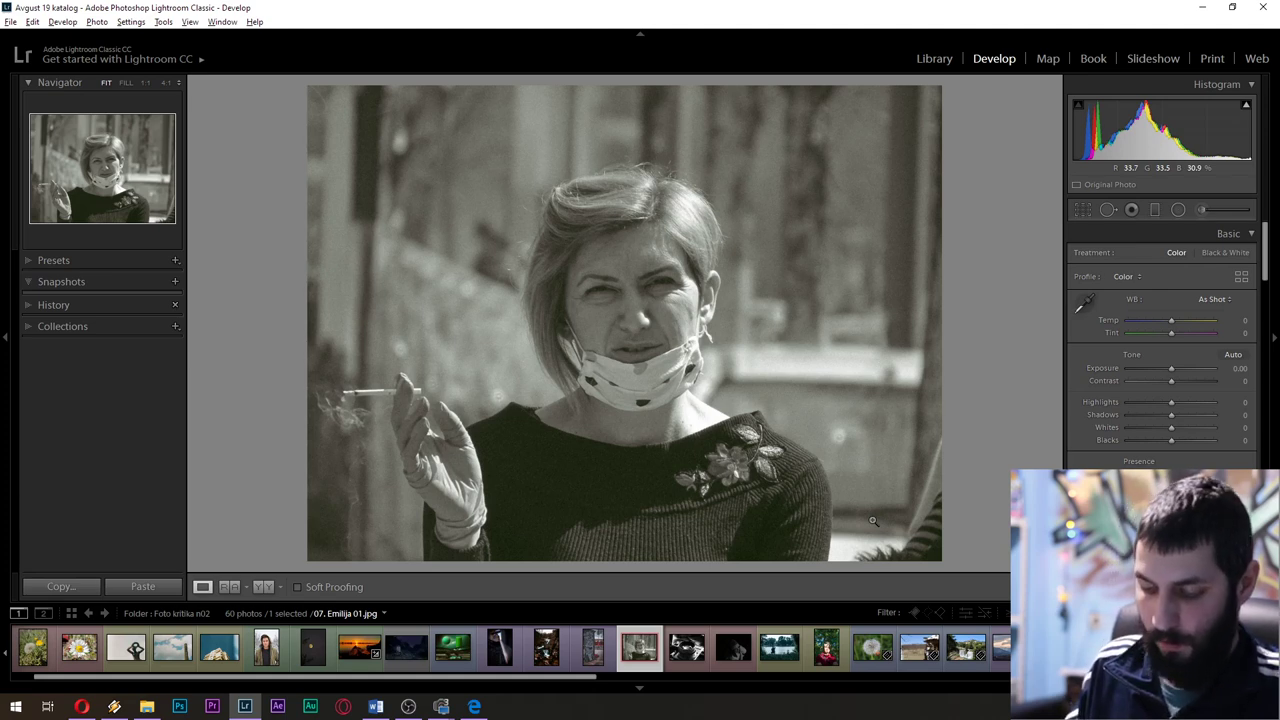
pyautogui.click(477, 708)
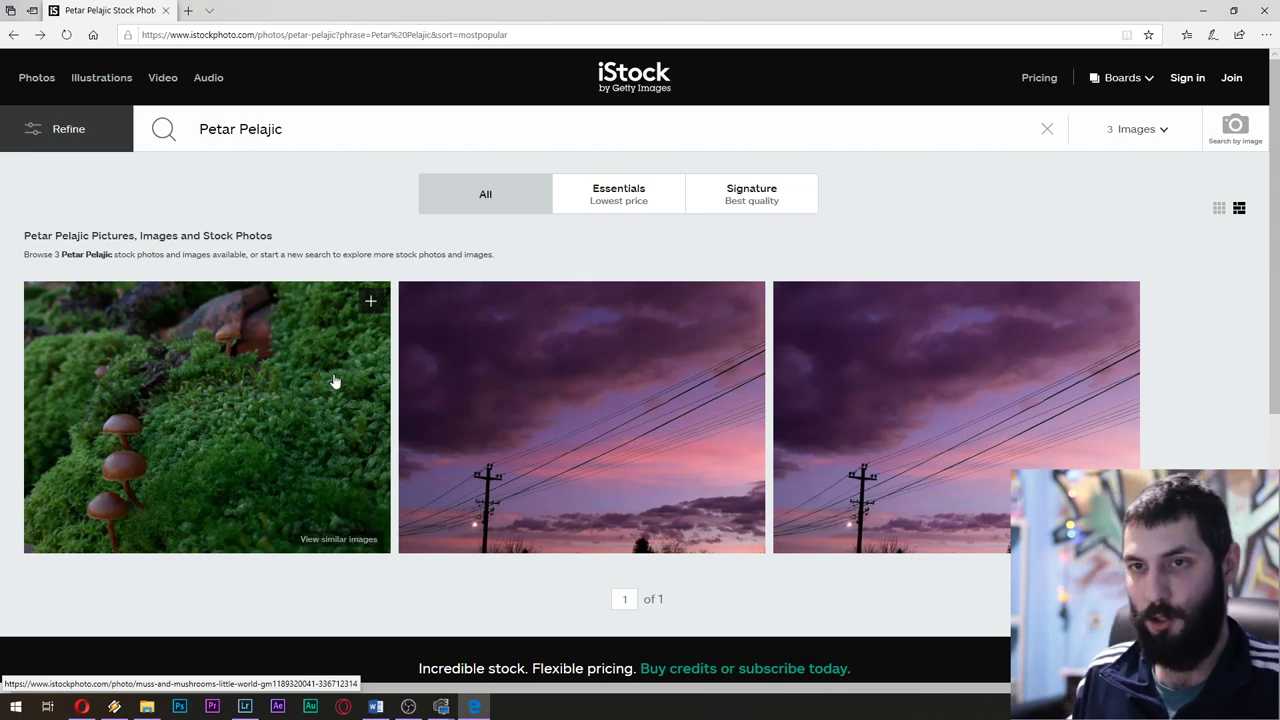
pyautogui.click(313, 428)
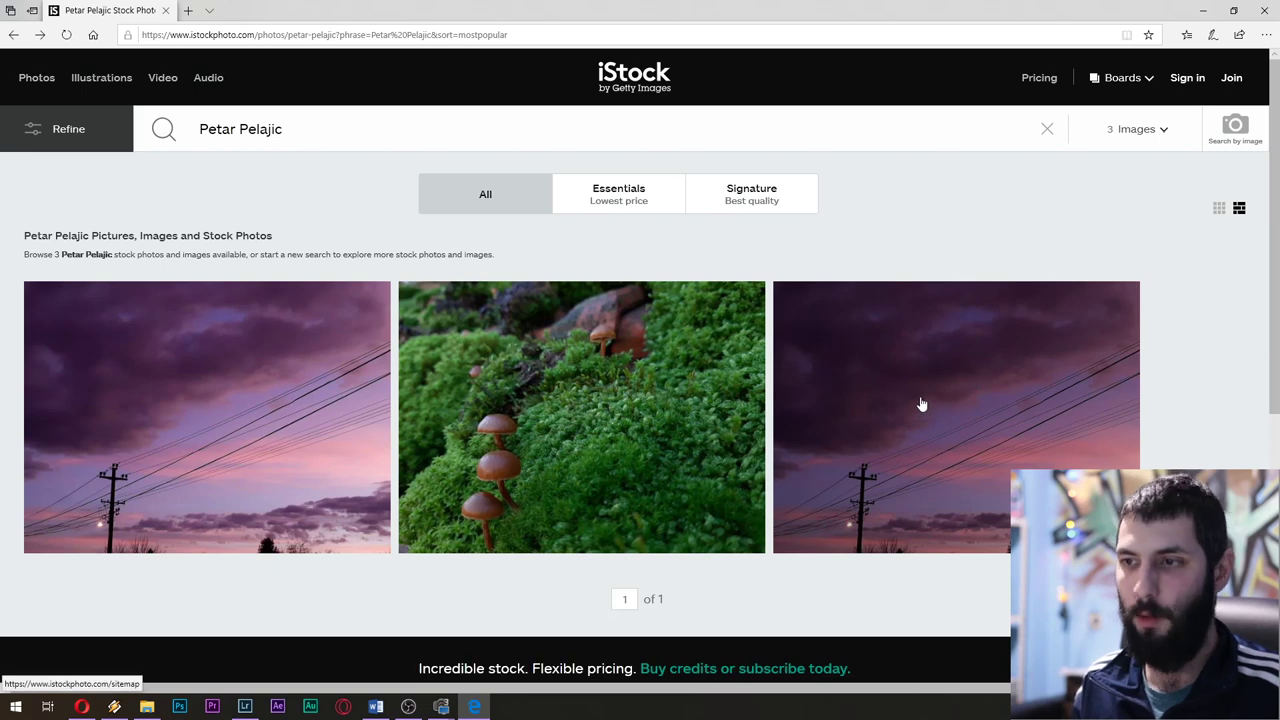
pyautogui.click(922, 404)
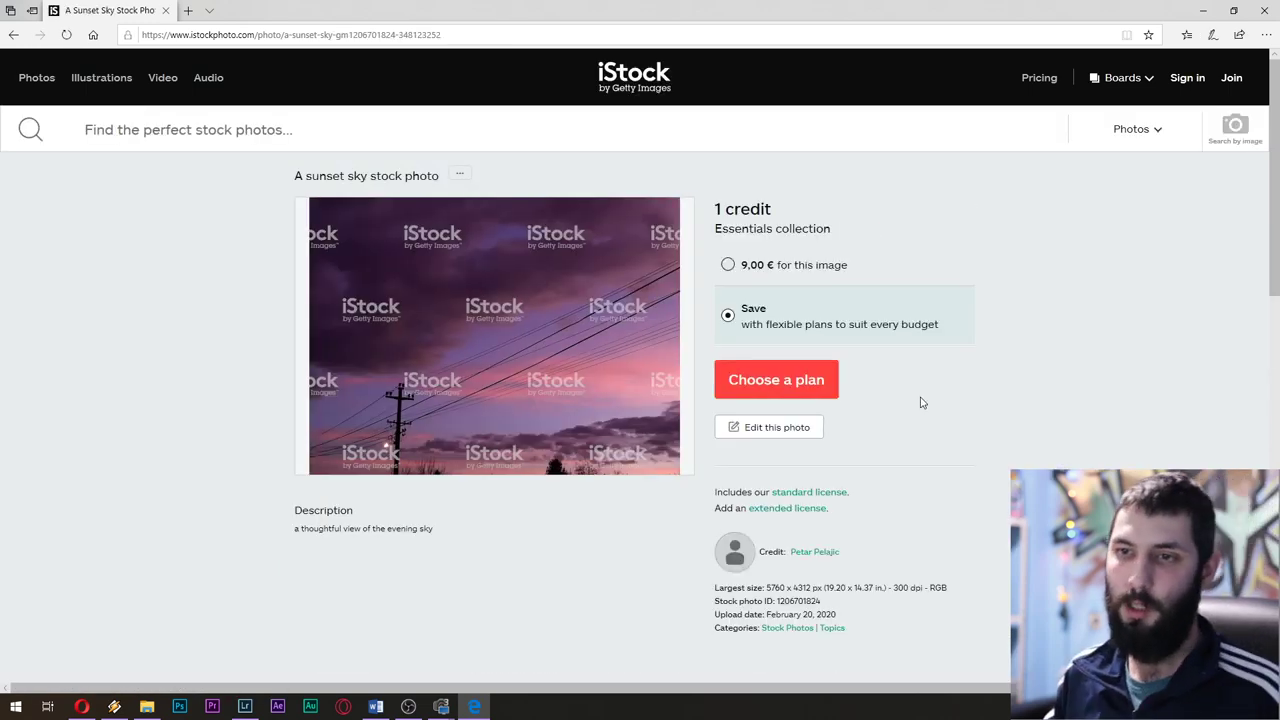
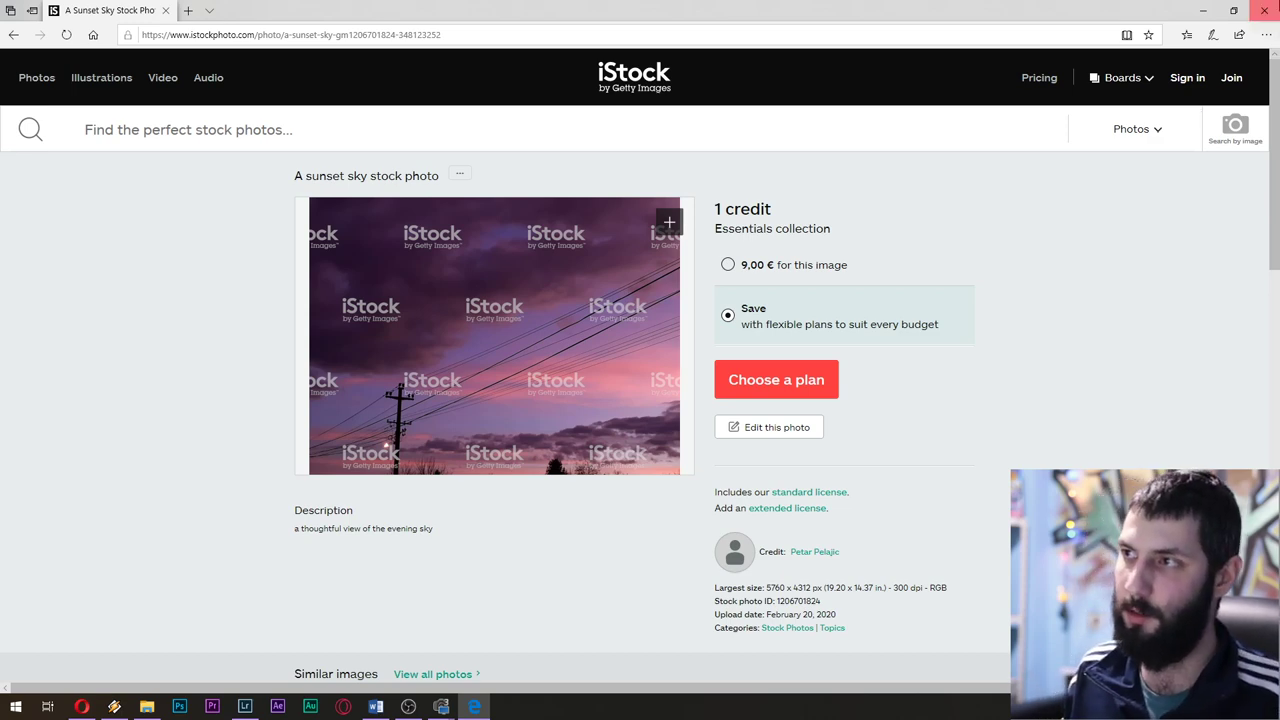
pyautogui.click(1257, 10)
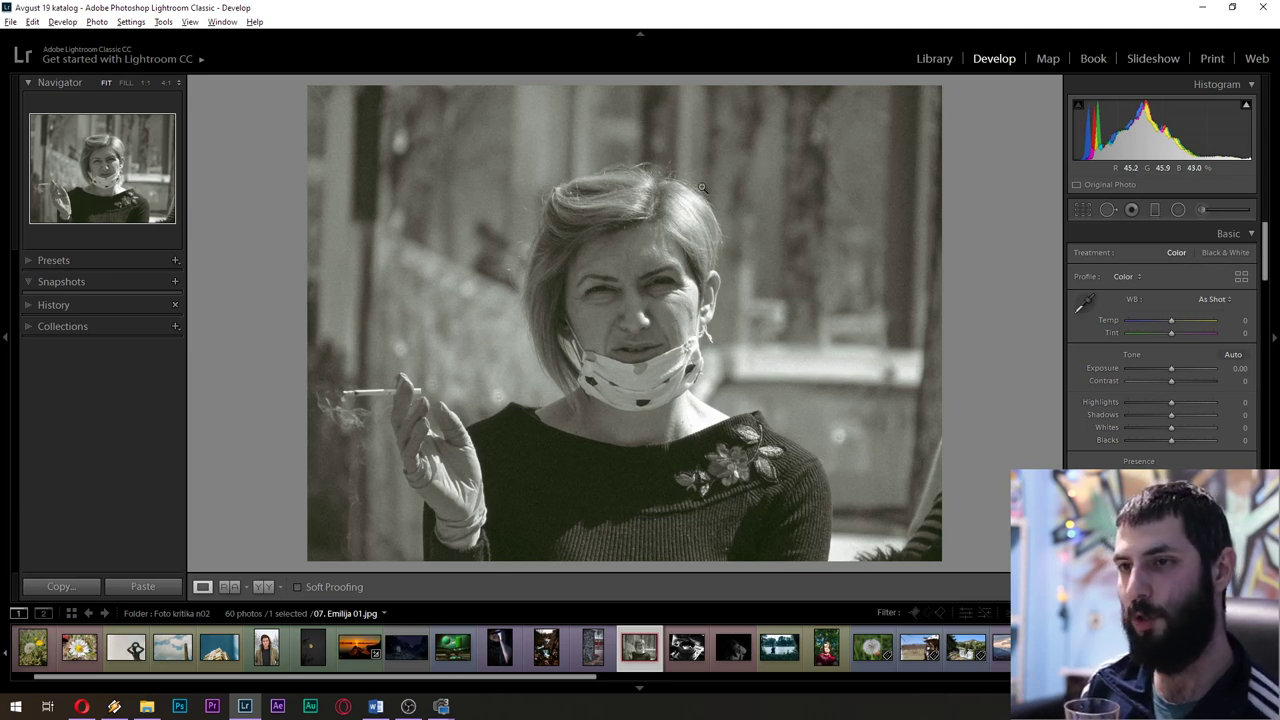
# Inspect the striped object intruding at the lower right corner of the masked woman's portrait at 1:1 and at fitted size
pyautogui.click(946, 543)
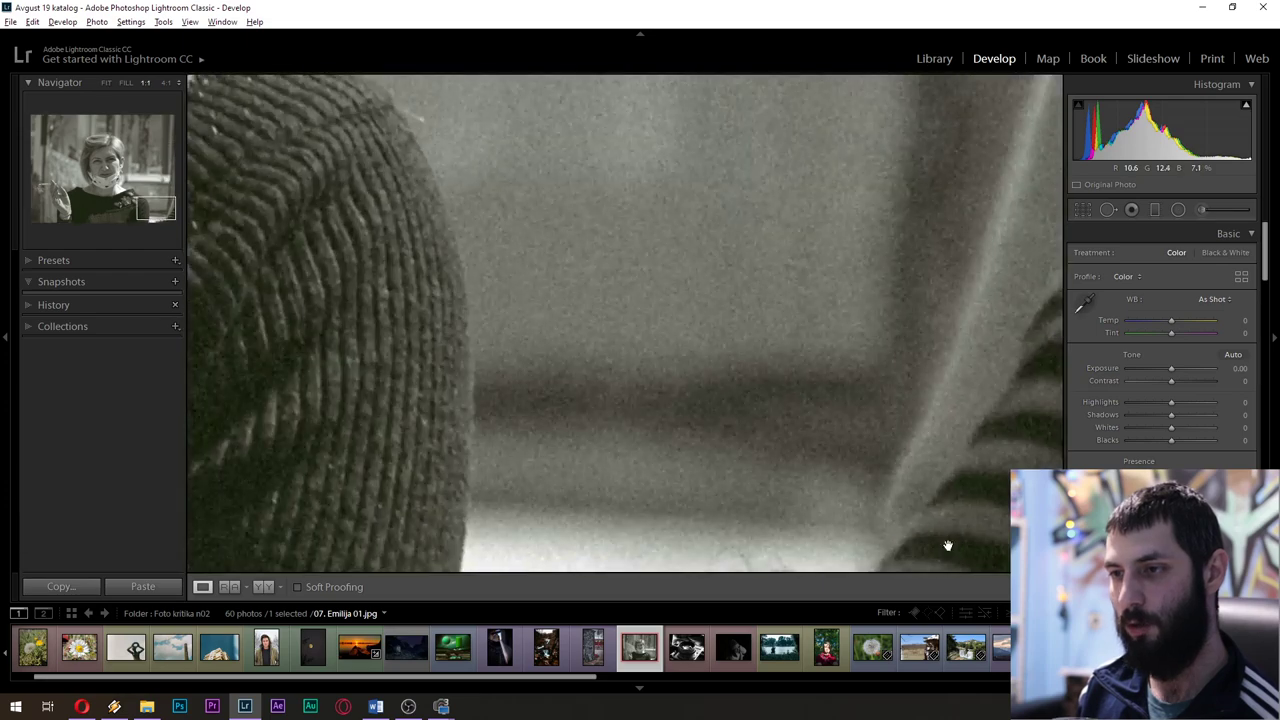
pyautogui.moveTo(946, 543); pyautogui.dragTo(800, 349)
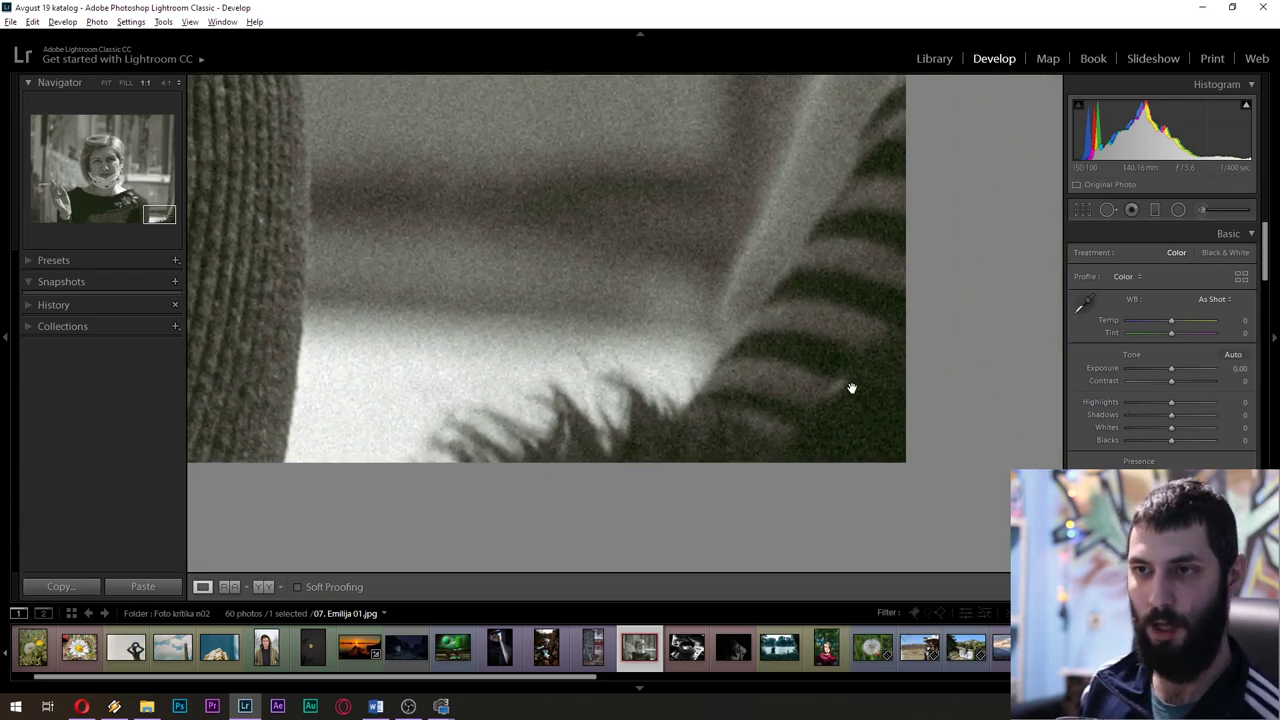
pyautogui.click(653, 418)
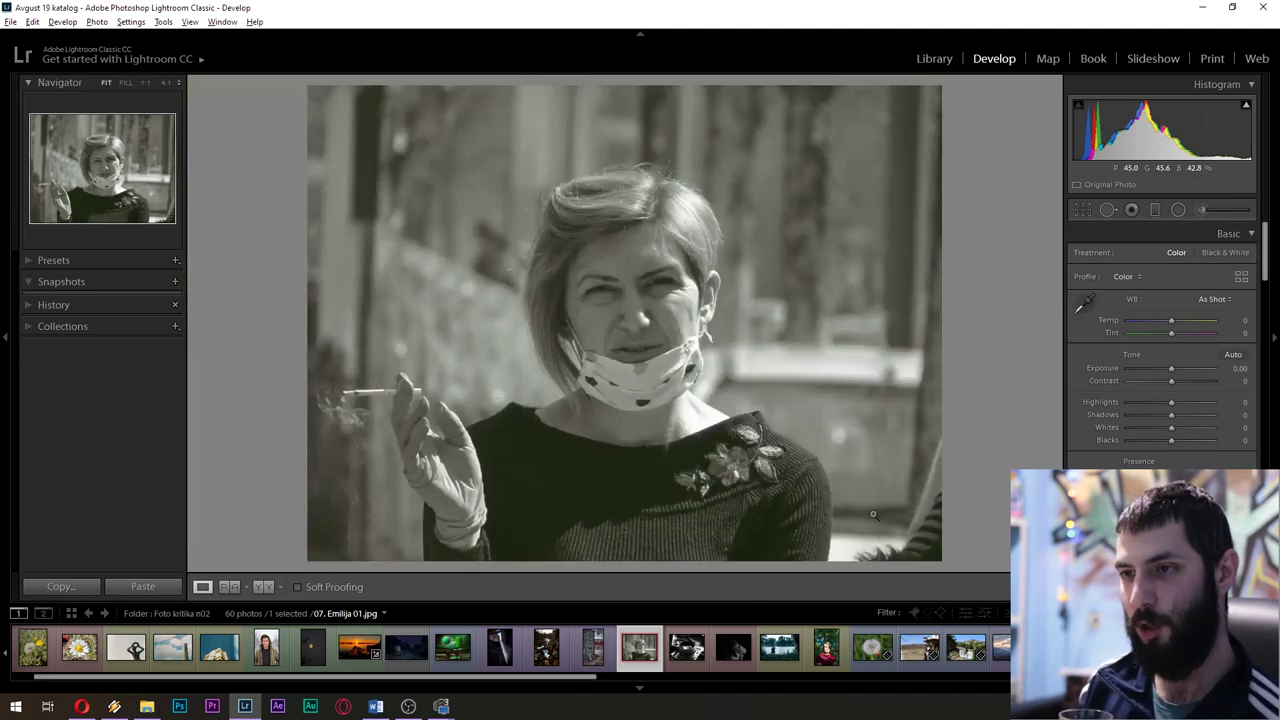
pyautogui.moveTo(915, 505); pyautogui.dragTo(761, 243)
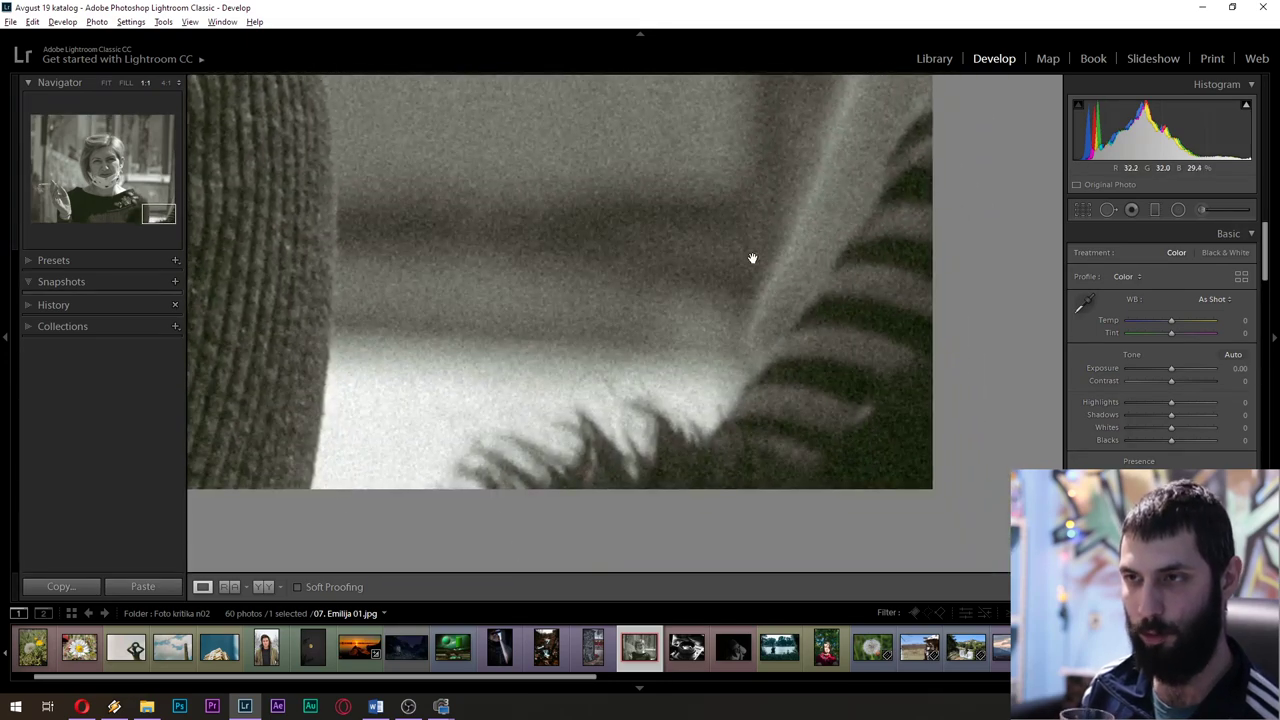
pyautogui.click(735, 251)
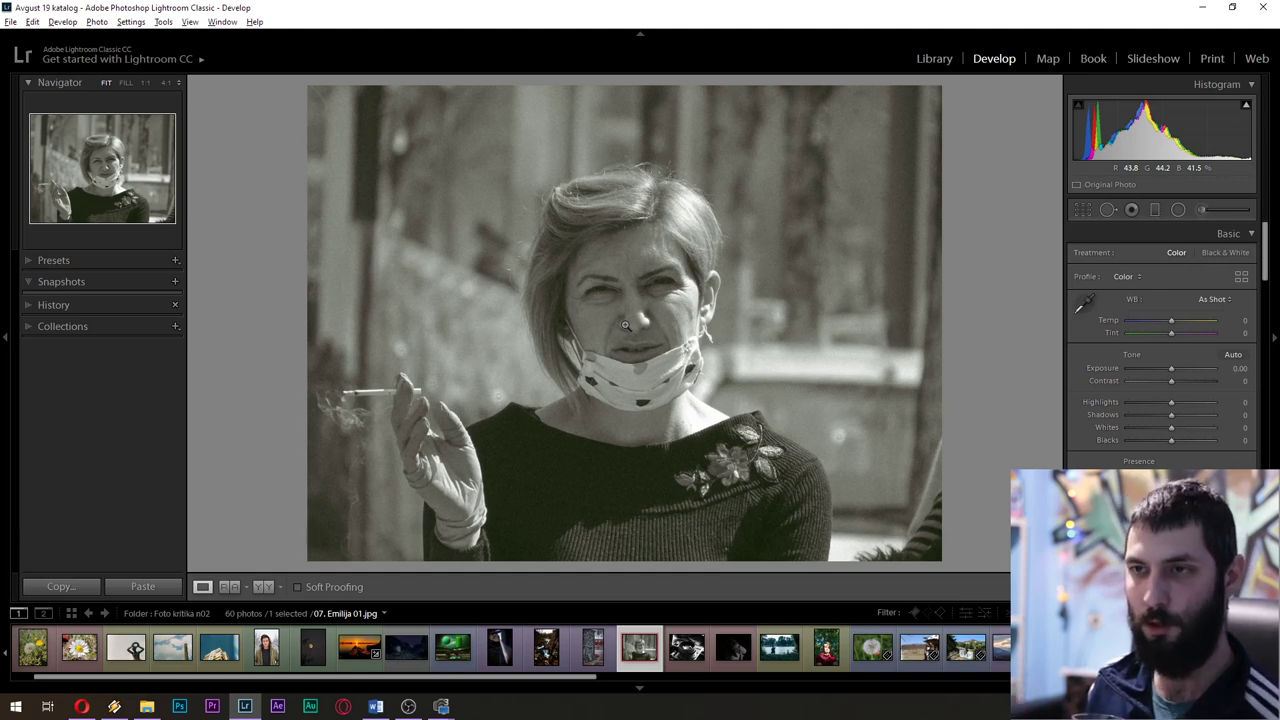
# Examine the woman's eyes, mask and sunlit cheek at 1:1, and return to the fitted size
pyautogui.click(651, 303)
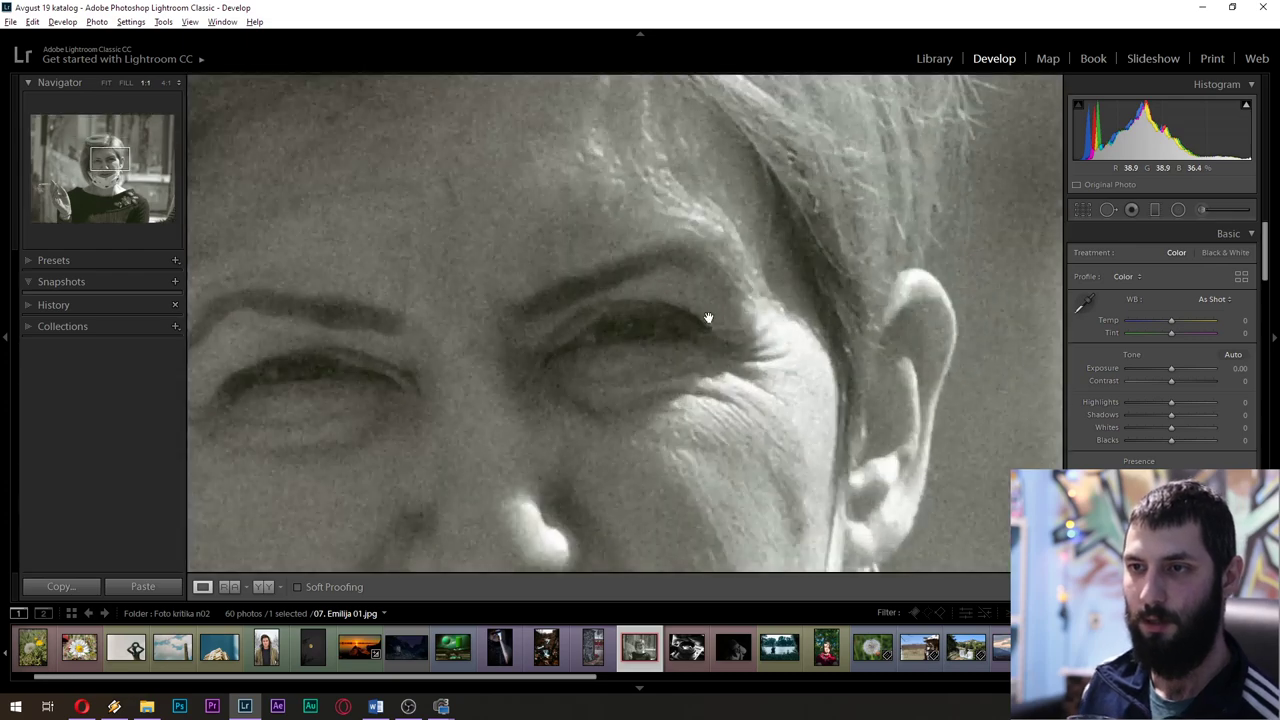
pyautogui.click(709, 317)
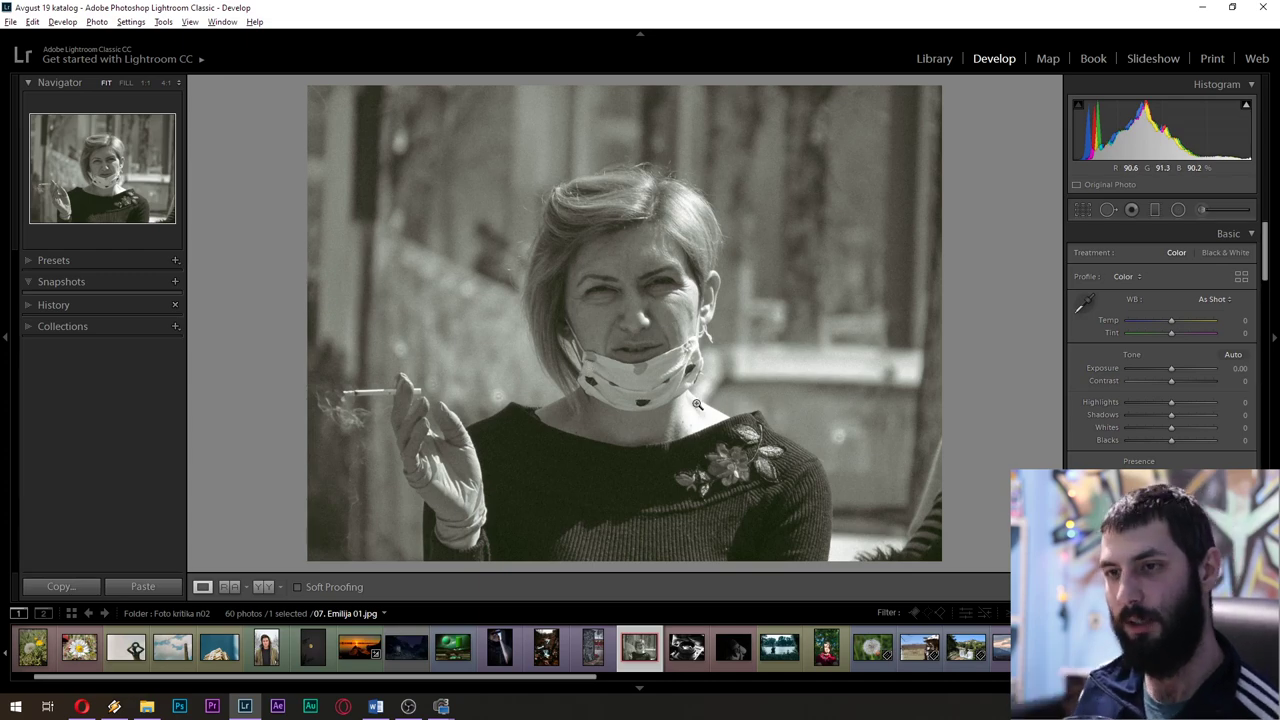
pyautogui.click(598, 372)
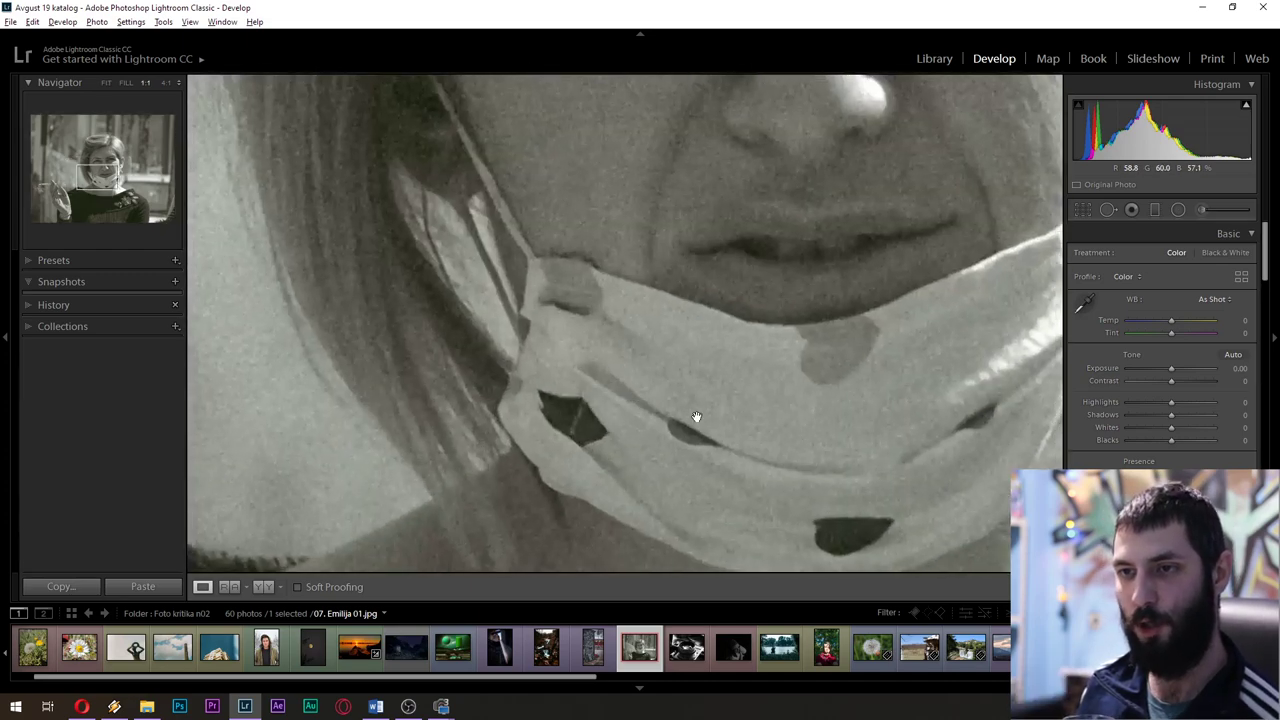
pyautogui.click(851, 481)
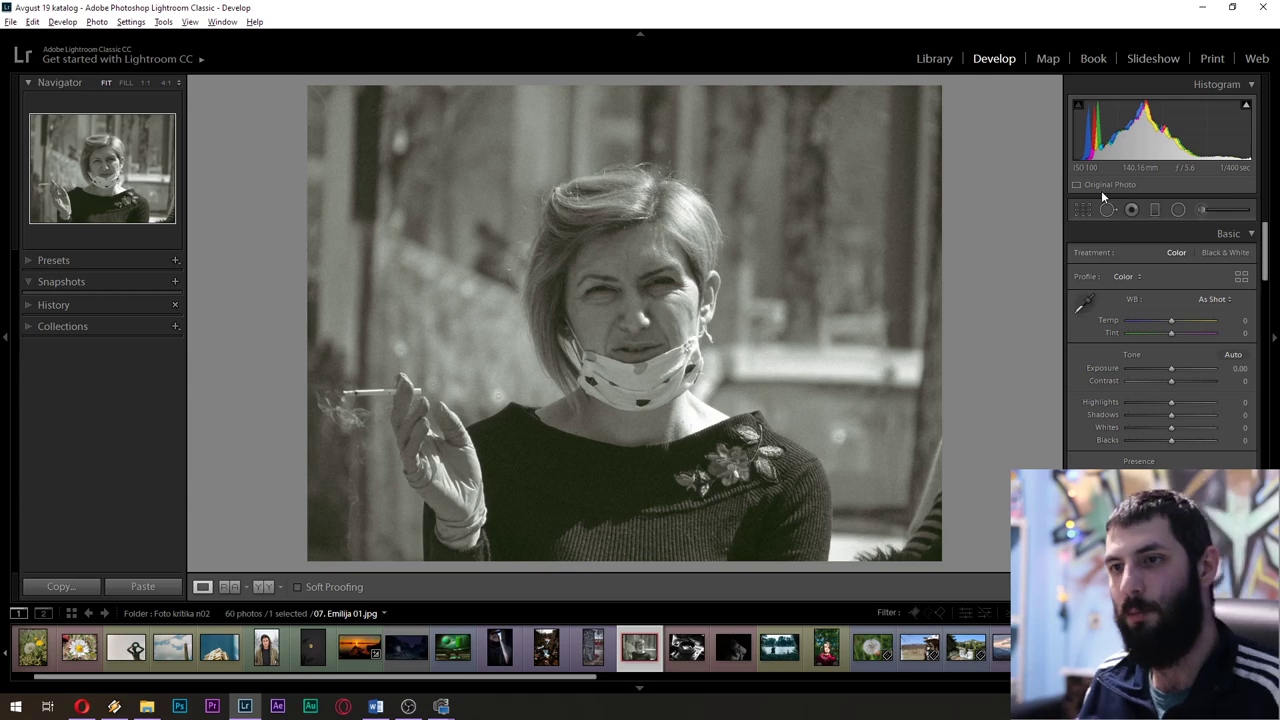
pyautogui.click(658, 277)
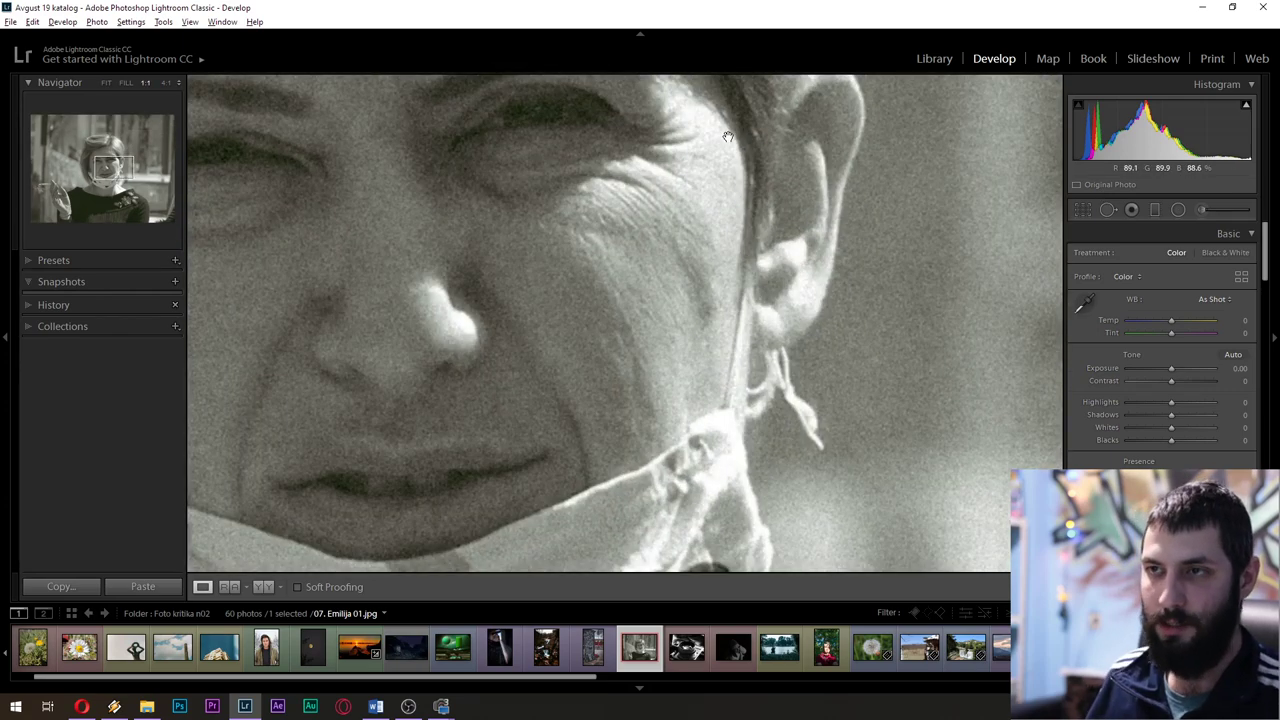
pyautogui.click(776, 336)
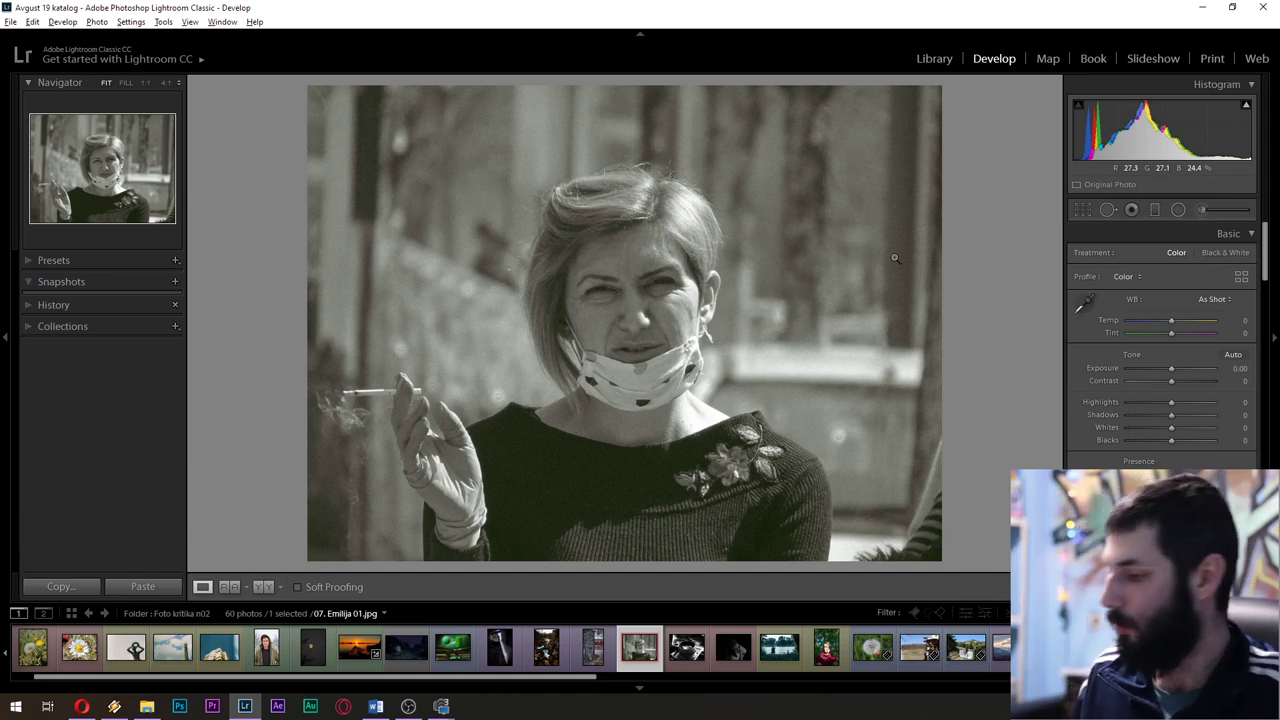
# Go through the vintage camera photo to the dark portrait of the girl in a beanie, and turn on its shadow clipping warning
pyautogui.click(680, 650)
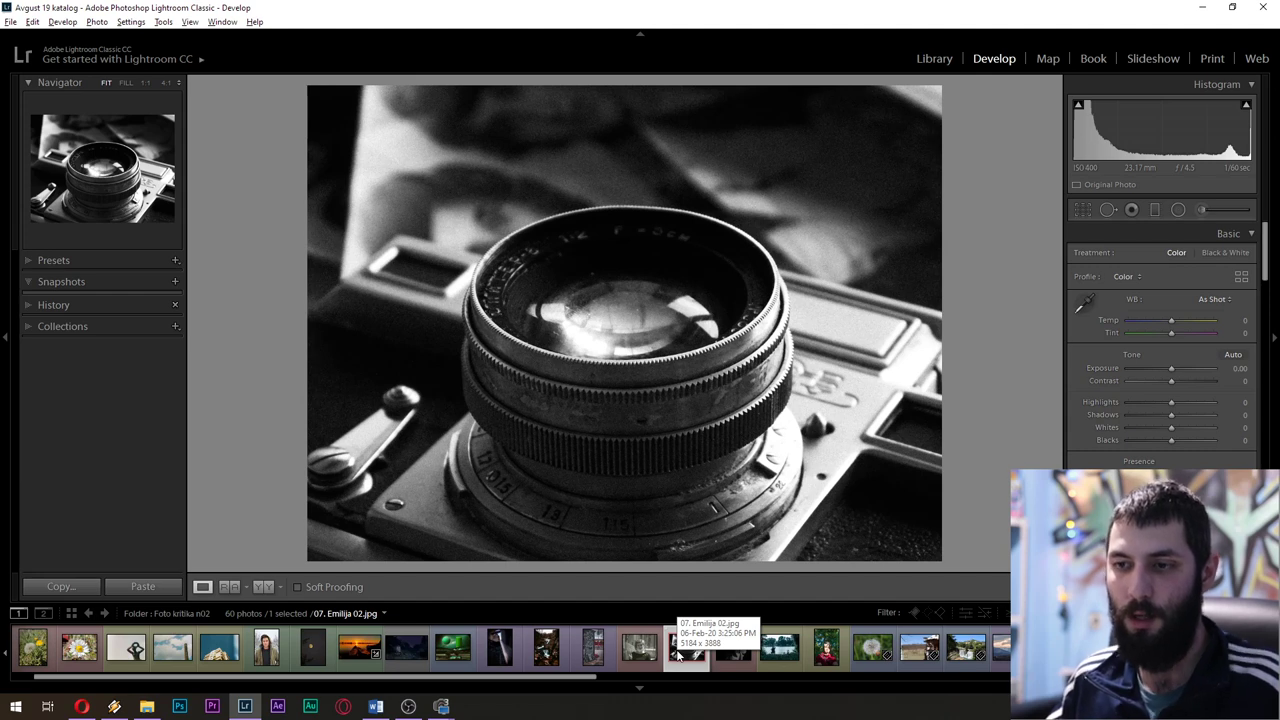
pyautogui.press('Right')
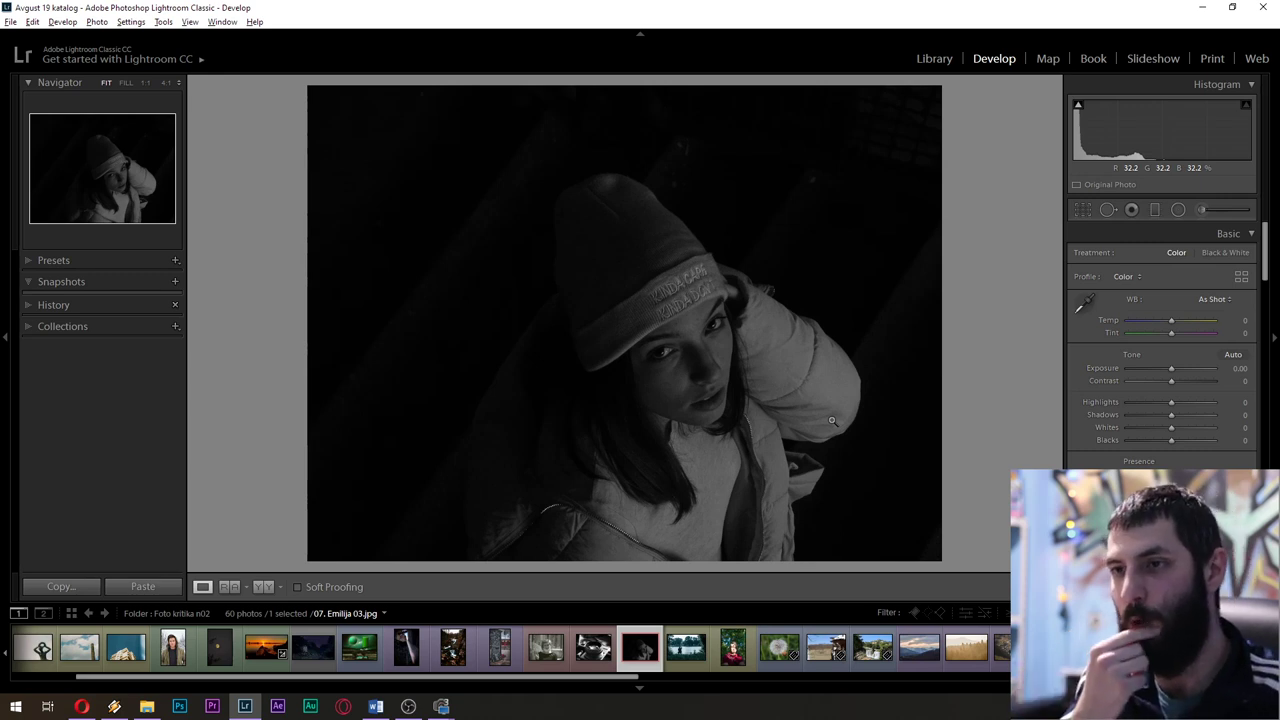
pyautogui.moveTo(1080, 108)
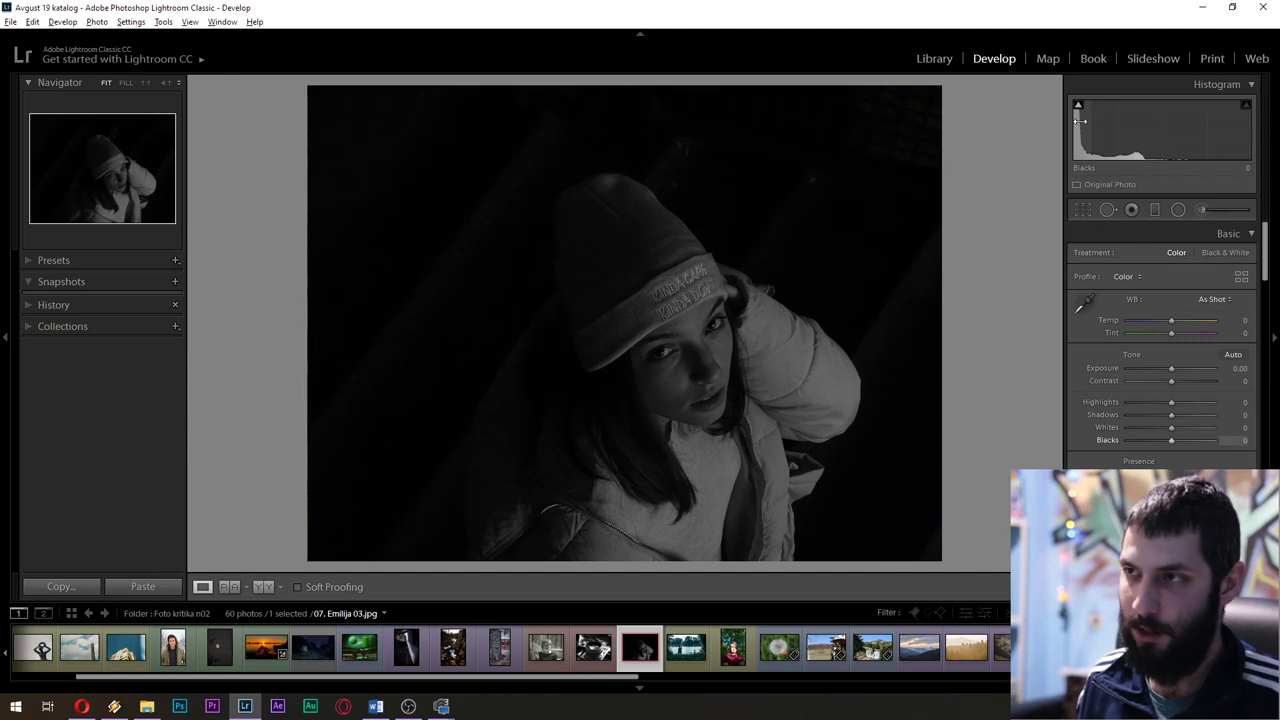
pyautogui.click(1078, 108)
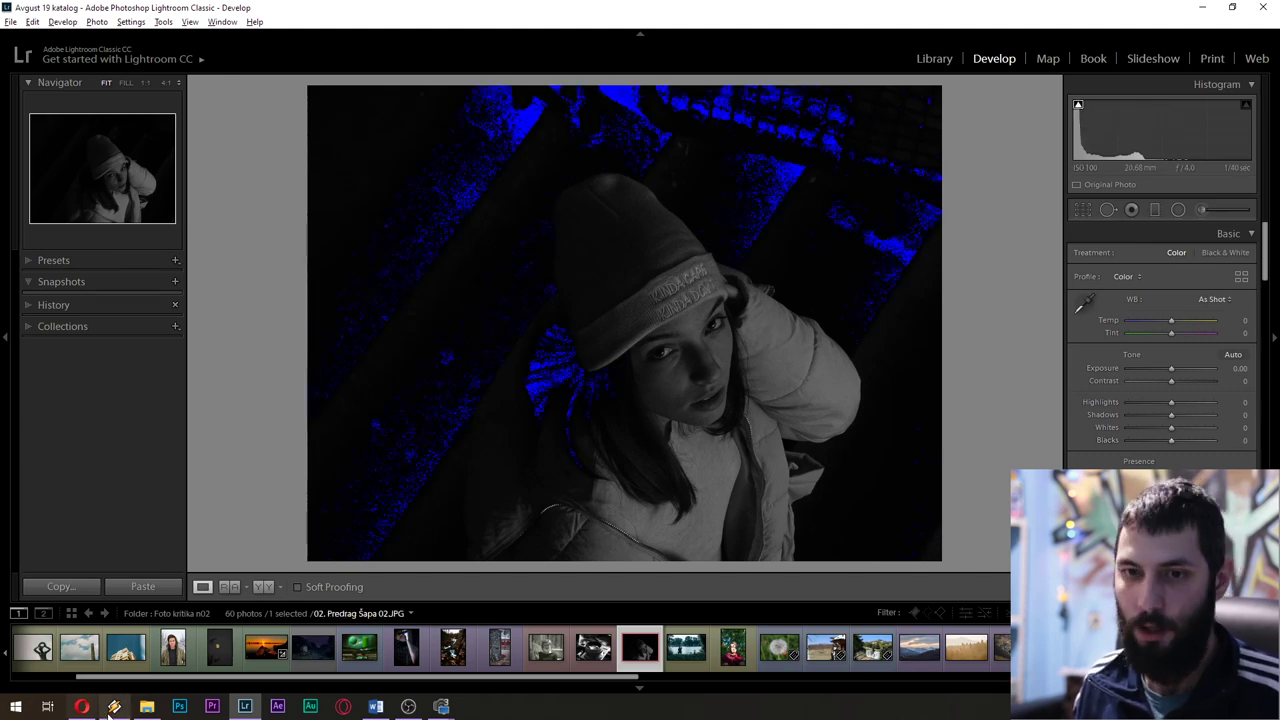
pyautogui.click(114, 706)
pyautogui.click(752, 6)
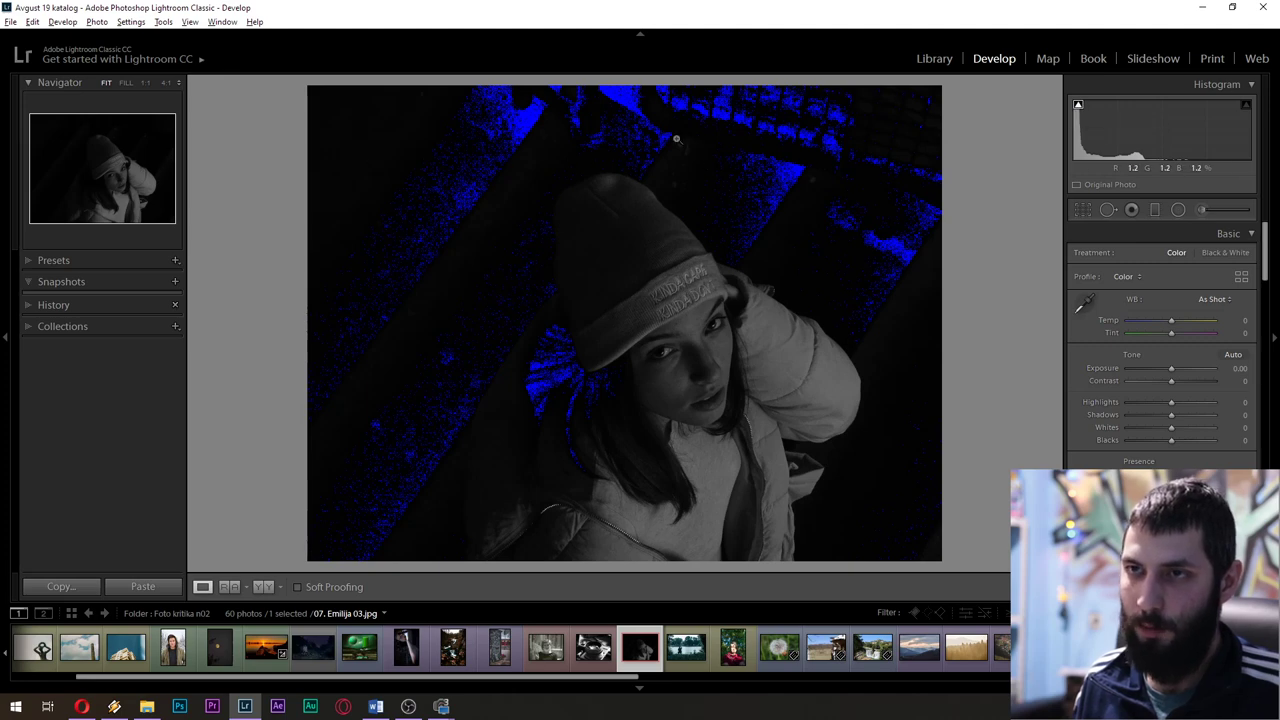
# Try Blacks at +100 and Exposure at about +0.97 on the dark beanie portrait, and reset both
pyautogui.moveTo(1080, 130); pyautogui.dragTo(1081, 148)
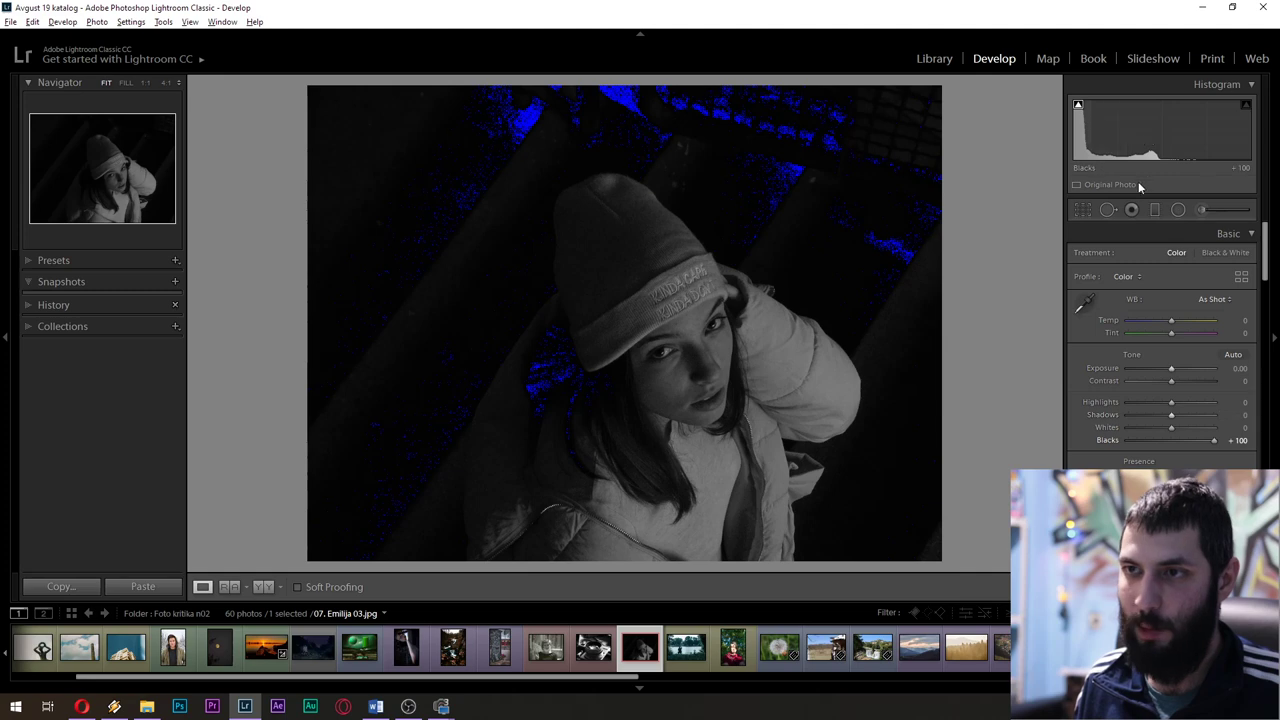
pyautogui.moveTo(1170, 368); pyautogui.dragTo(1185, 370)
pyautogui.doubleClick(1182, 368)
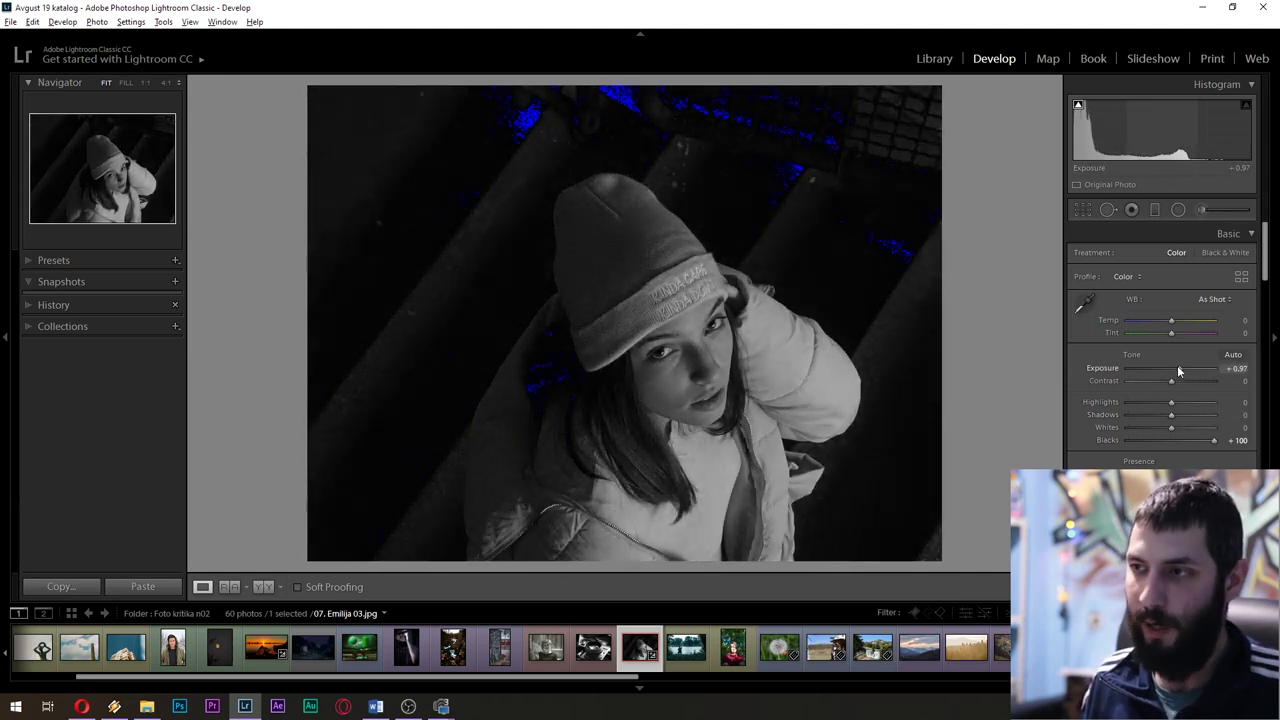
pyautogui.doubleClick(1213, 442)
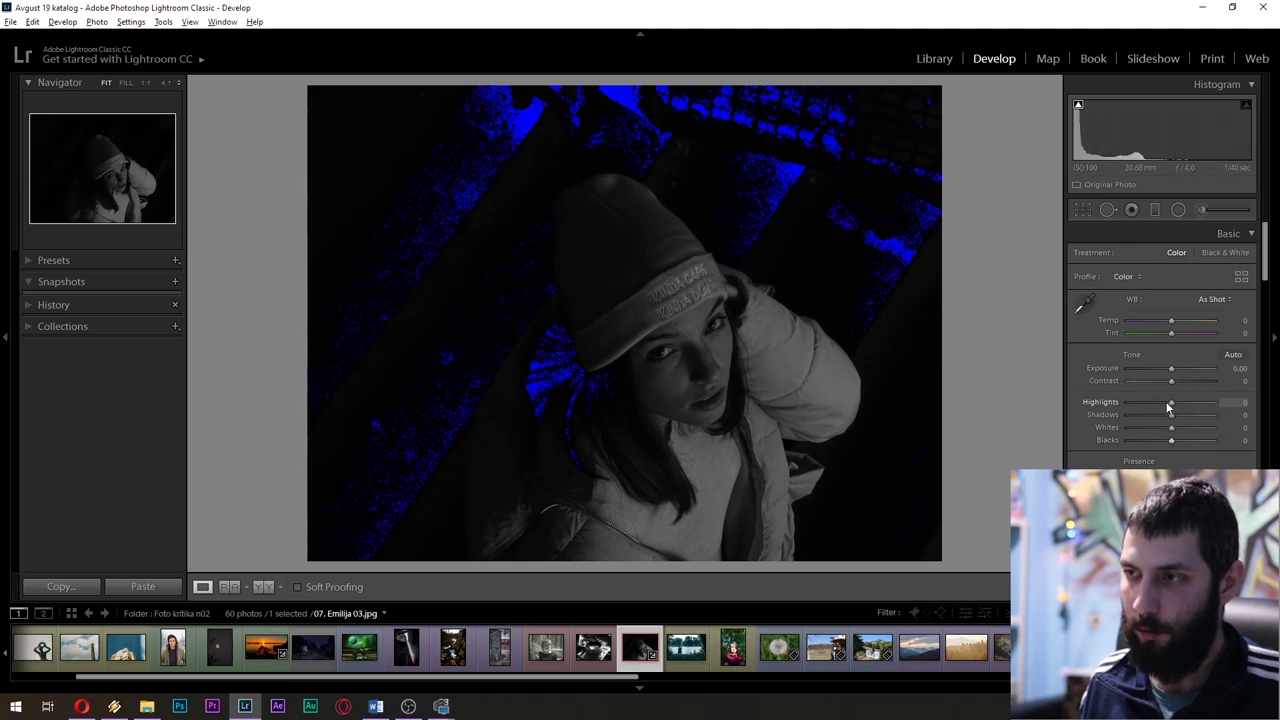
# Try a slight Shadows change on the dark beanie portrait, and go to the photo of the fisherman by the lake
pyautogui.moveTo(1171, 414)
pyautogui.mouseDown()
pyautogui.moveTo(1218, 418)
pyautogui.moveTo(1202, 430)
pyautogui.moveTo(1177, 422)
pyautogui.mouseUp()
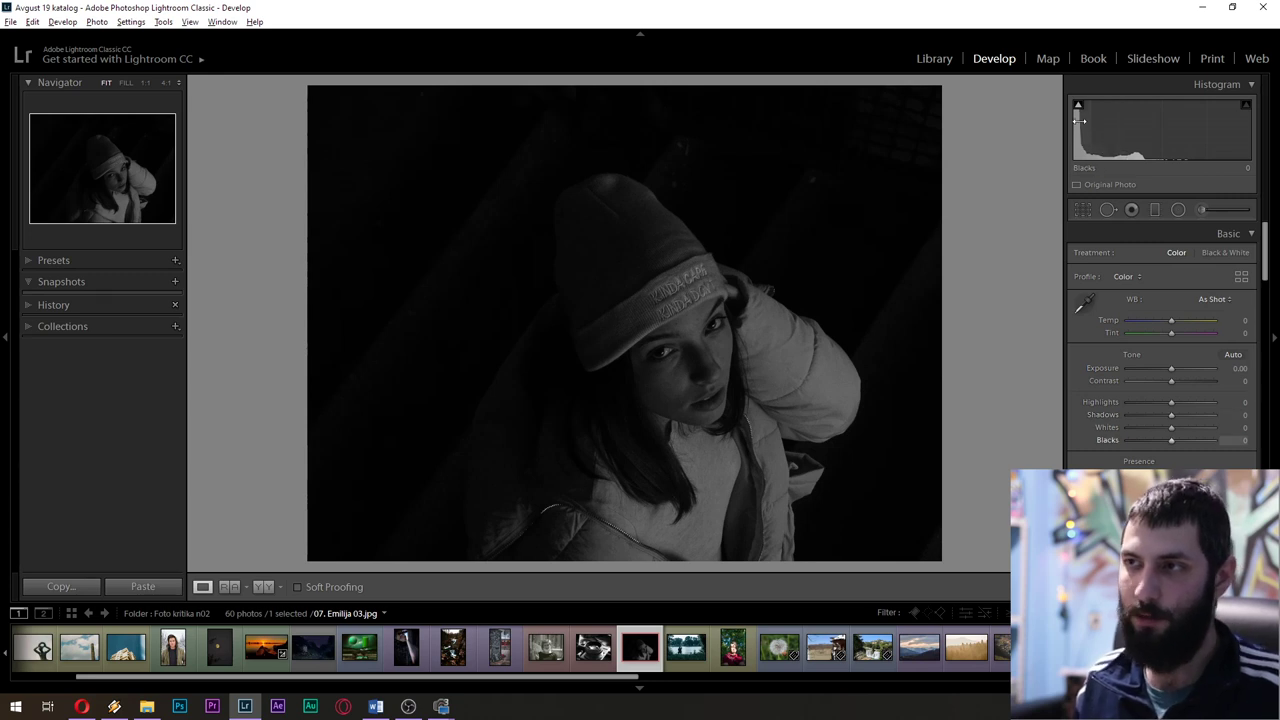
pyautogui.moveTo(1080, 108)
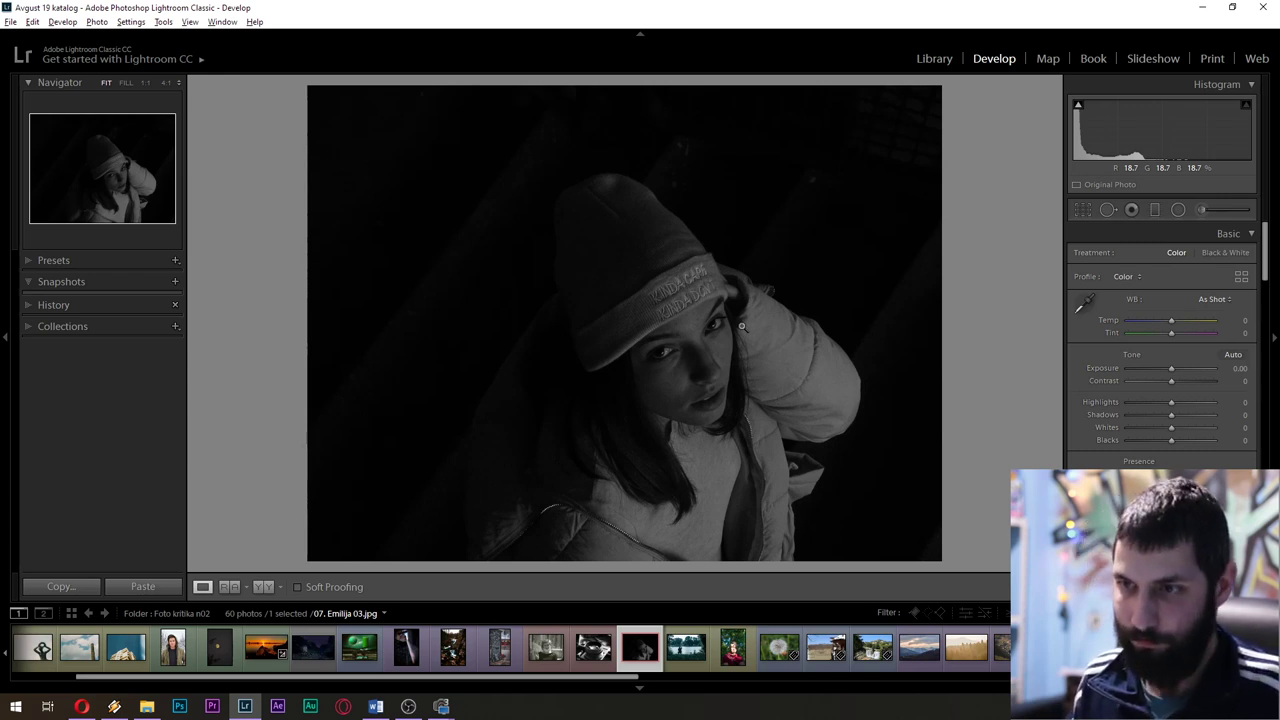
pyautogui.press('Right')
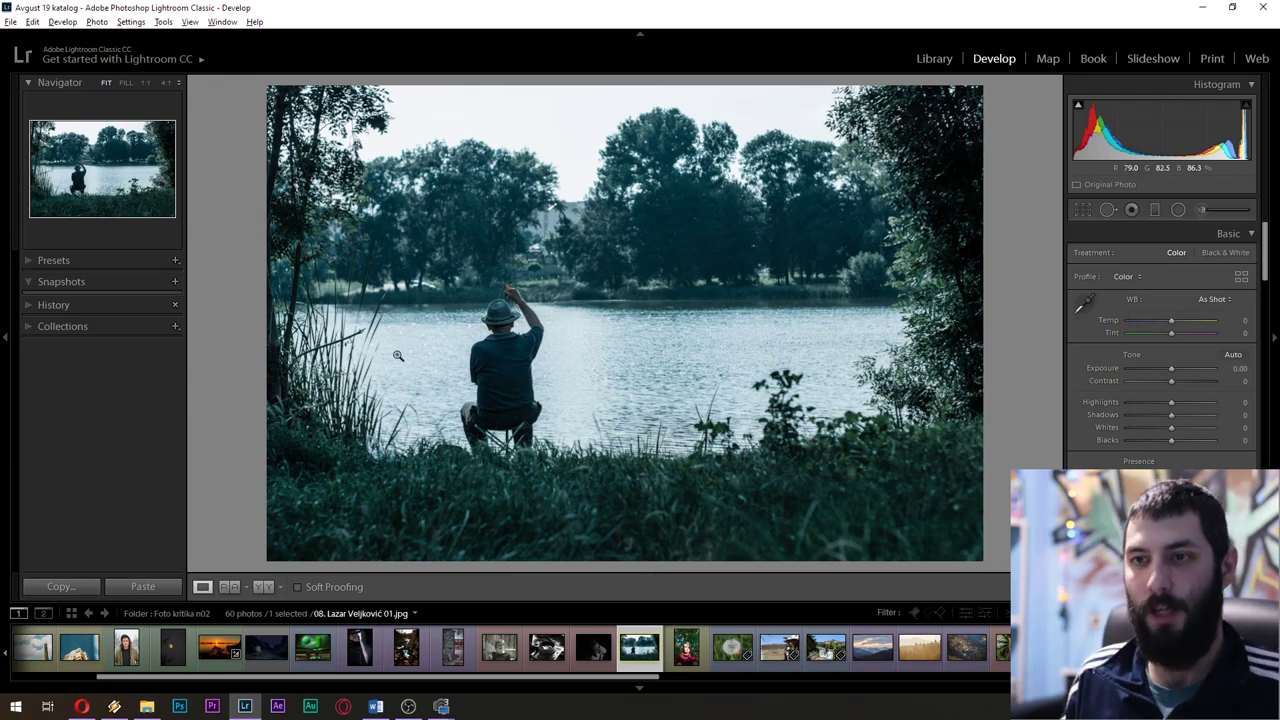
# Examine the fisherman's back and hat at 1:1, and return to the fitted size
pyautogui.click(510, 340)
pyautogui.click(483, 409)
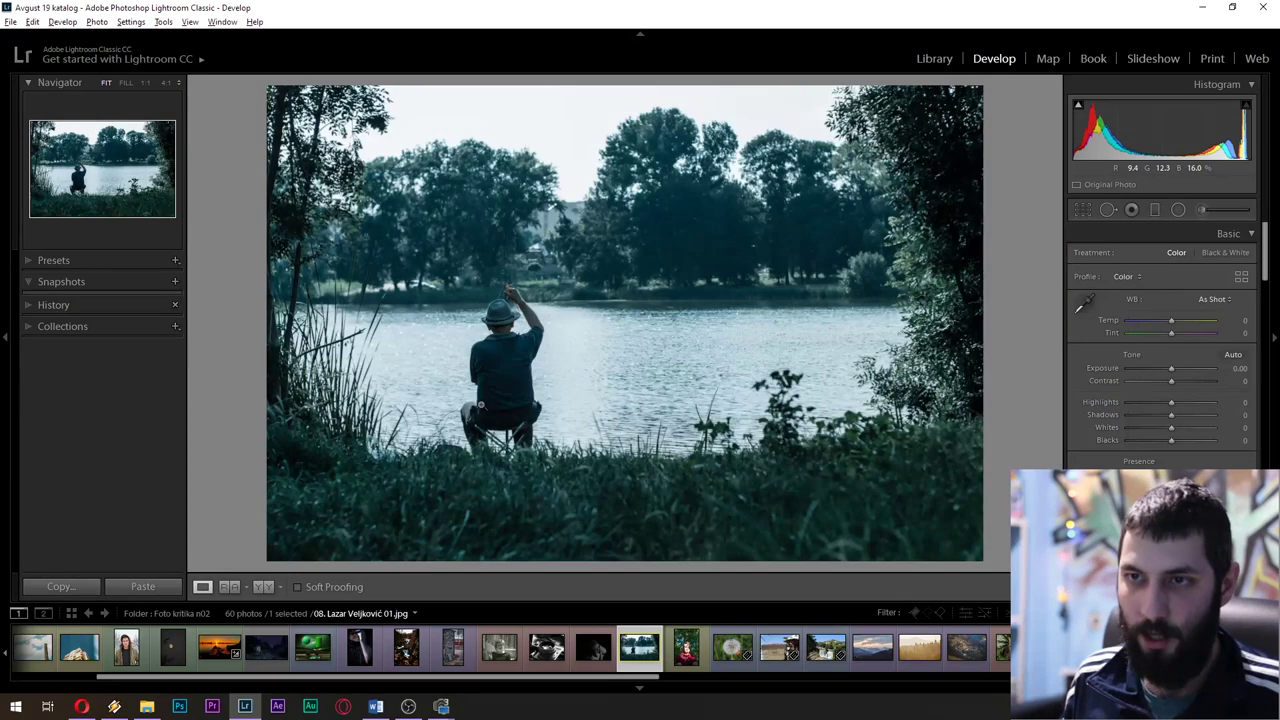
pyautogui.click(520, 405)
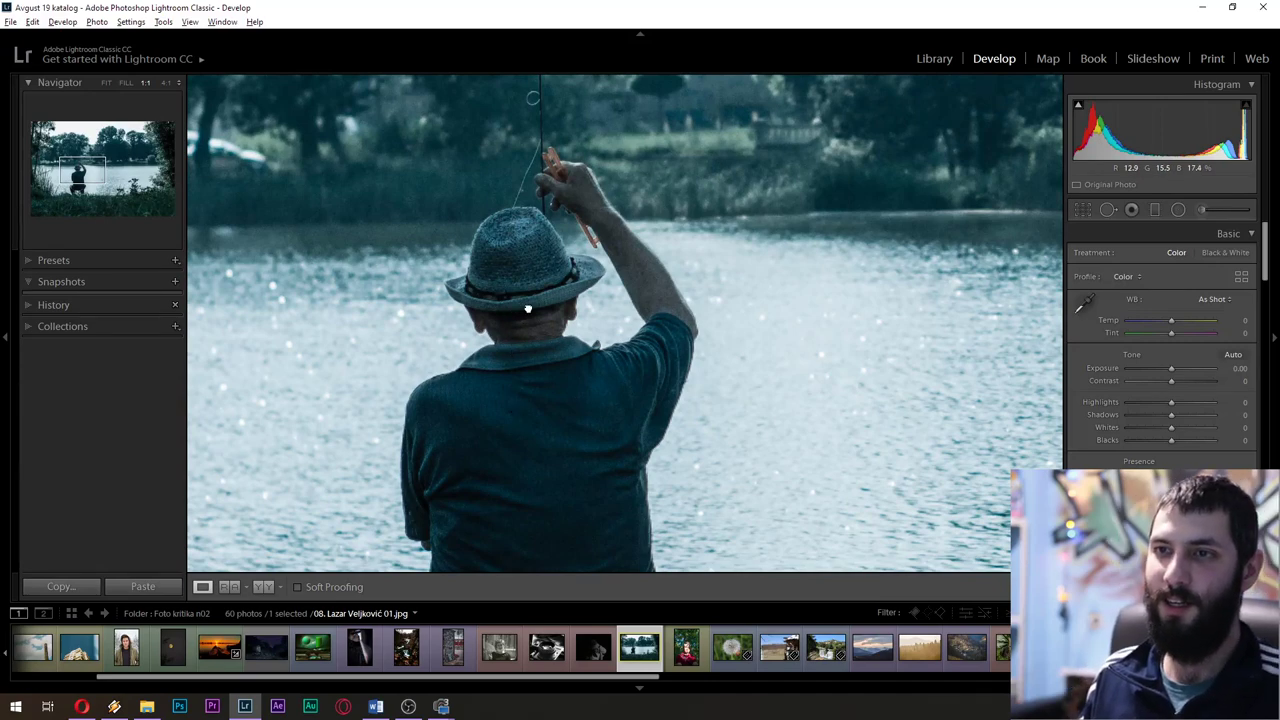
pyautogui.click(524, 316)
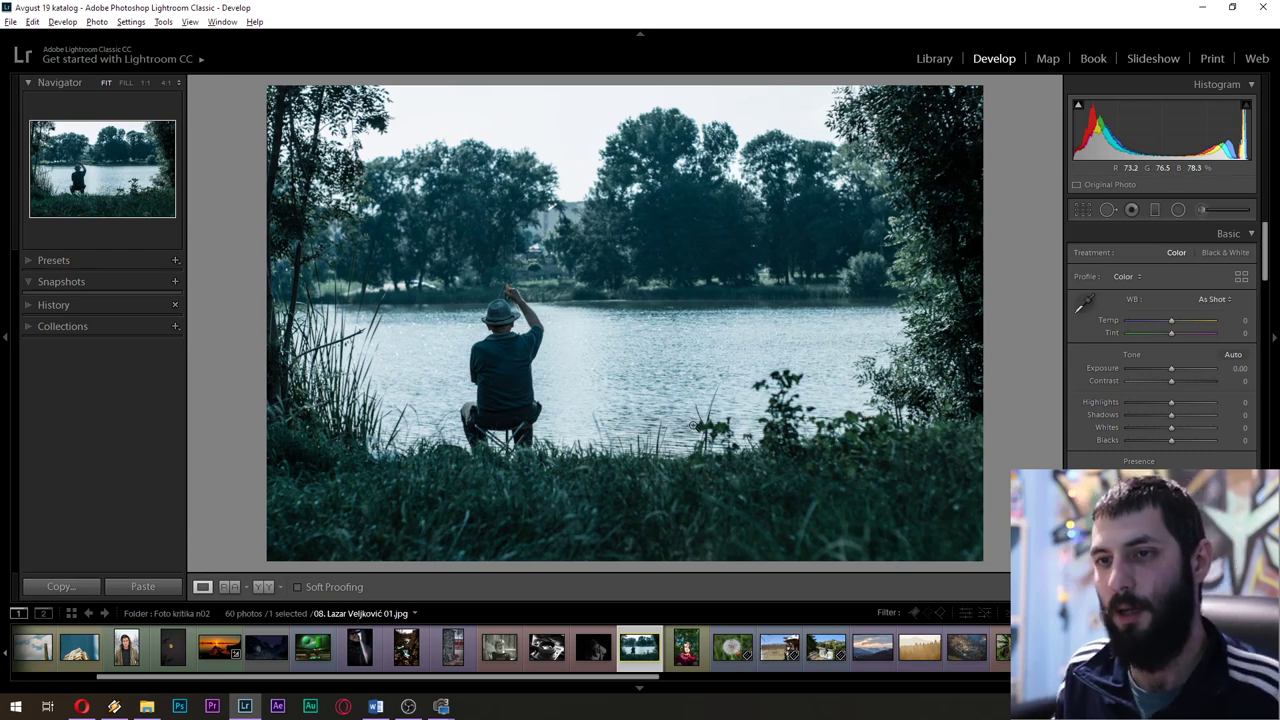
# Inspect the fisherman's raised hand, rod and the sparkling water around him at 1:1, and return to the fitted size
pyautogui.click(527, 350)
pyautogui.moveTo(594, 364); pyautogui.dragTo(624, 409)
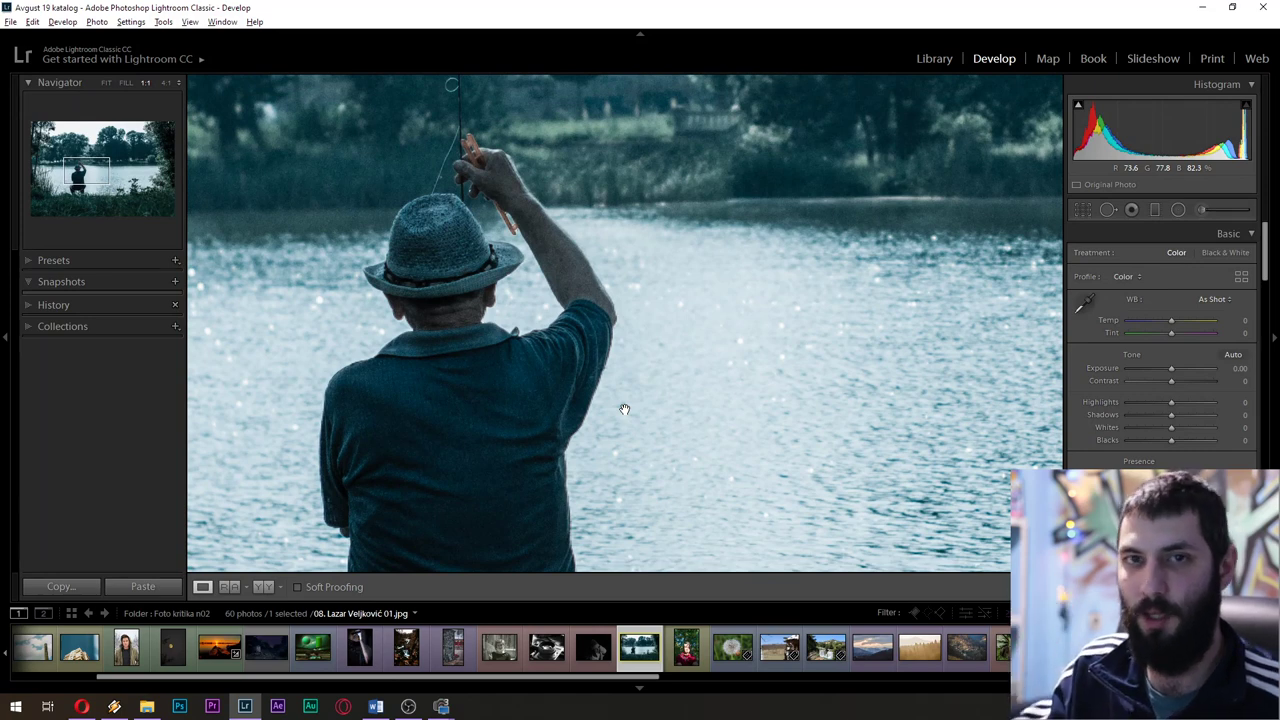
pyautogui.moveTo(602, 264); pyautogui.dragTo(698, 299)
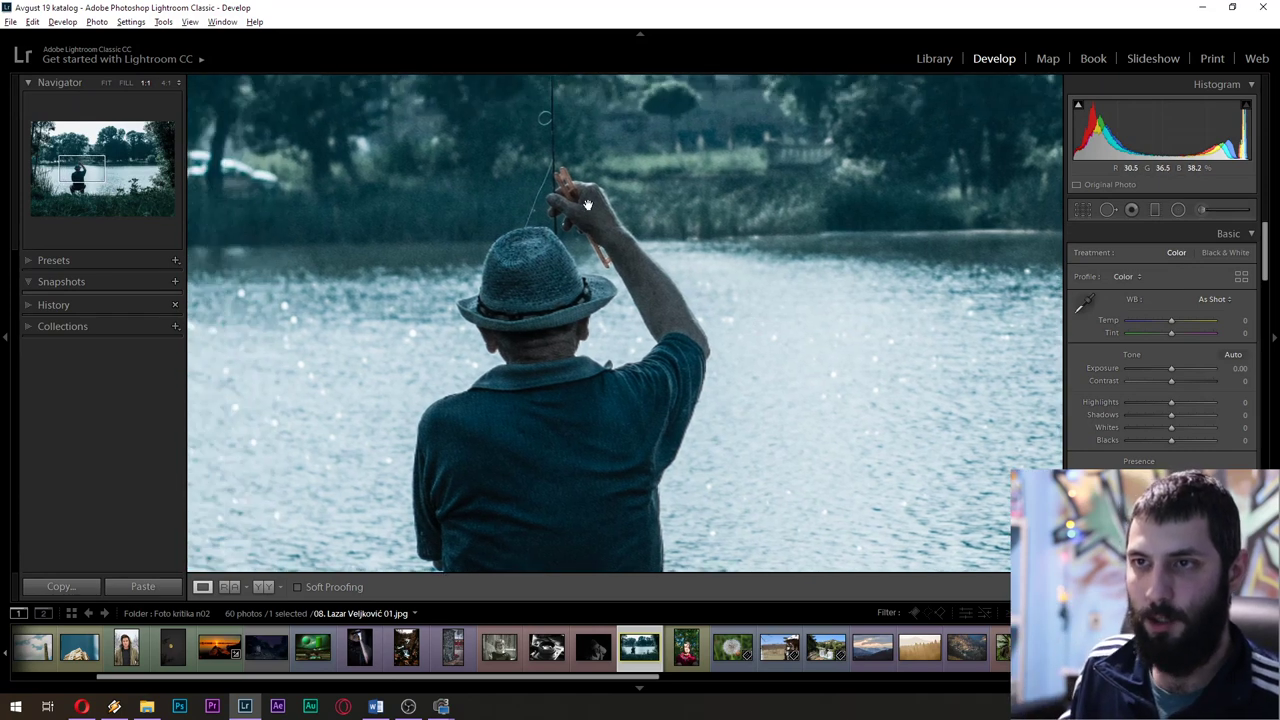
pyautogui.moveTo(621, 243); pyautogui.dragTo(656, 333)
pyautogui.click(668, 345)
pyautogui.click(600, 266)
pyautogui.click(645, 320)
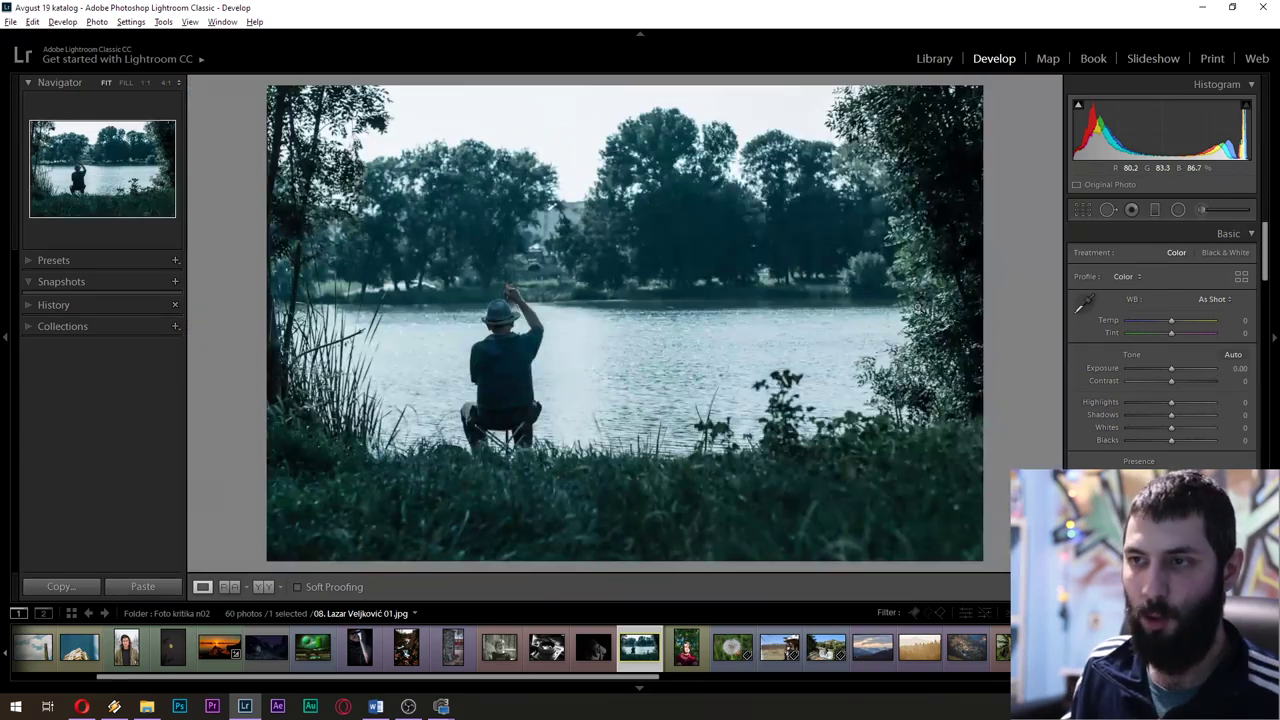
# Check the foliage at the lake photo's upper right and the seated fisherman at 1:1, and return to the fitted size
pyautogui.click(904, 111)
pyautogui.click(726, 213)
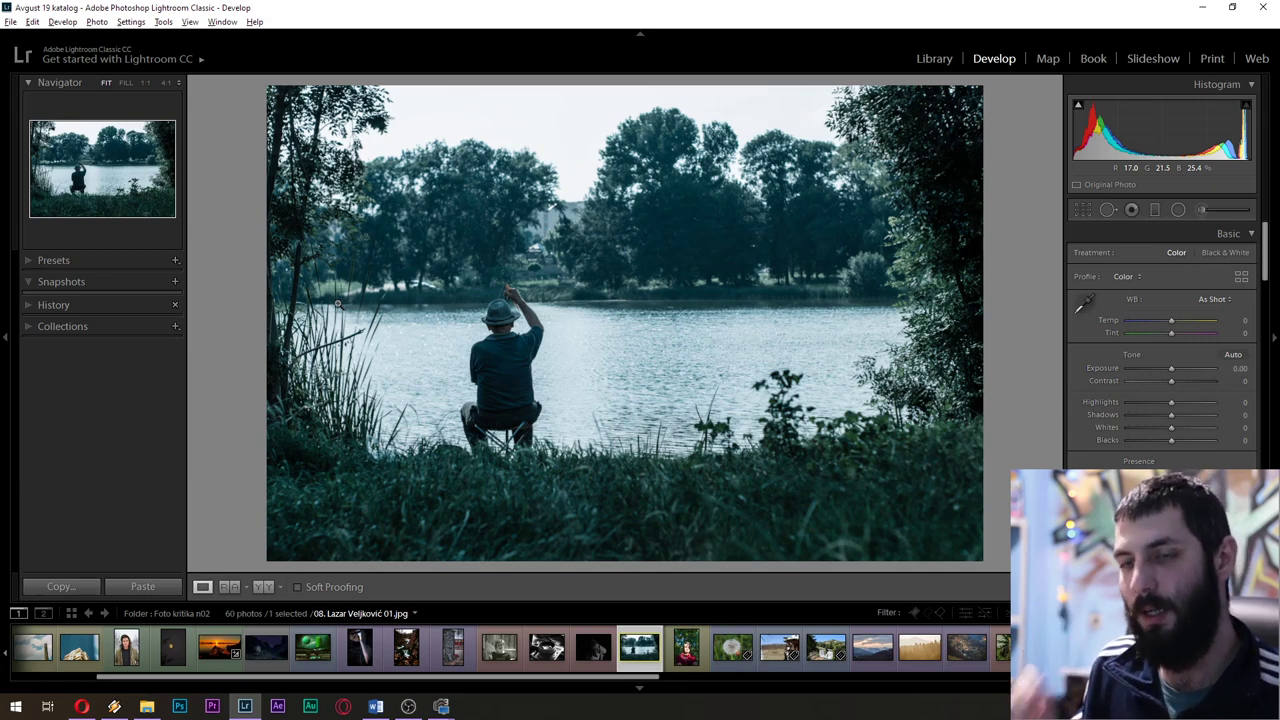
pyautogui.click(512, 326)
pyautogui.click(513, 325)
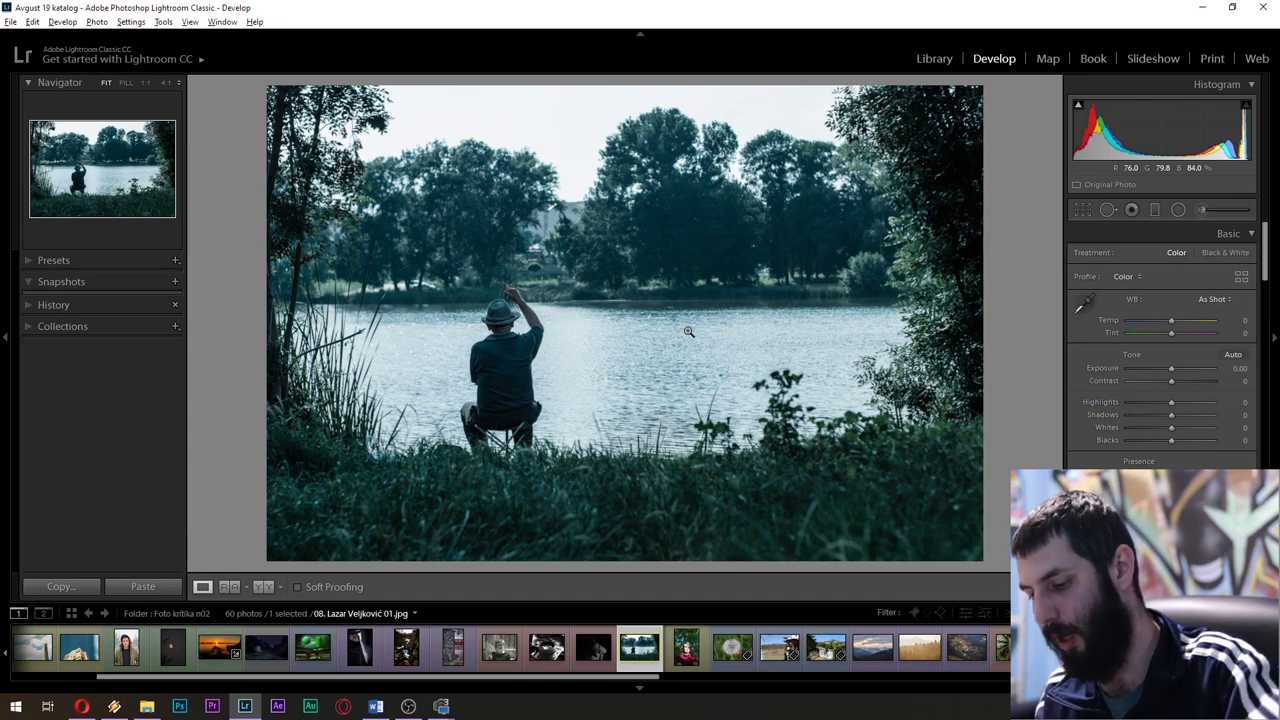
# Go to the portrait of the man in the red shirt and inspect the hard shadows on his face at 1:1
pyautogui.press('Right')
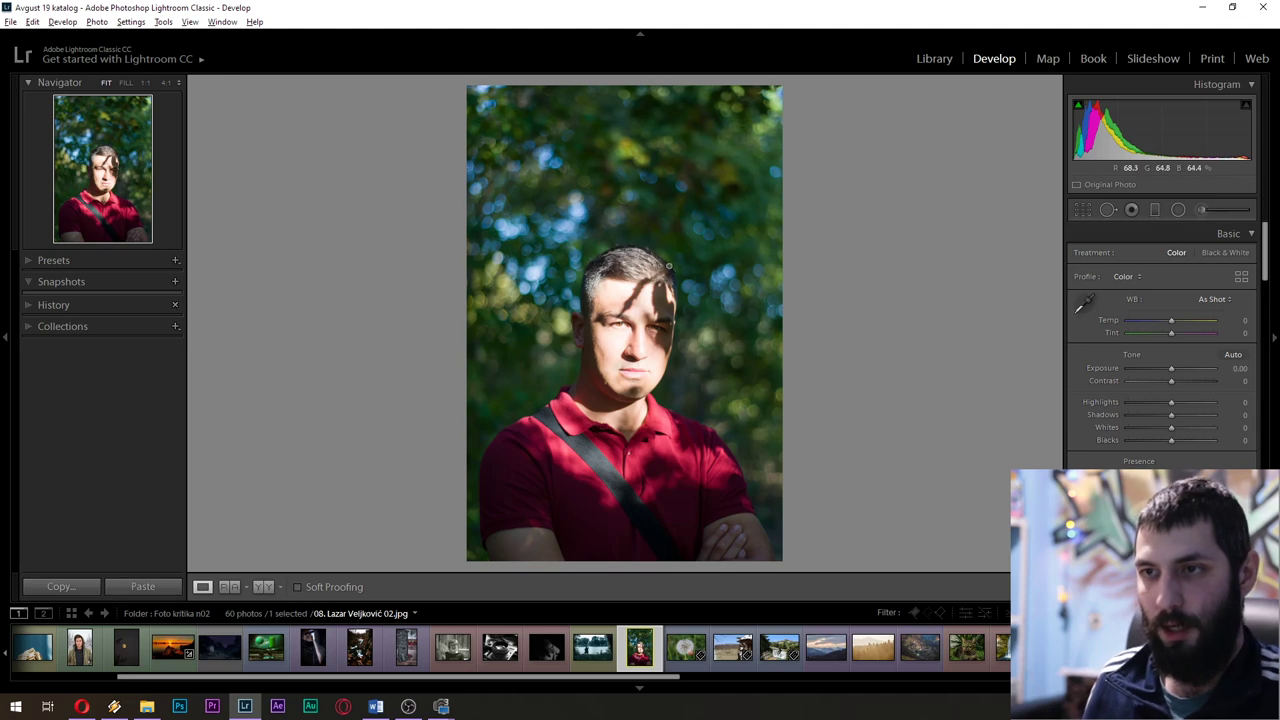
pyautogui.click(671, 290)
pyautogui.moveTo(674, 428); pyautogui.dragTo(706, 200)
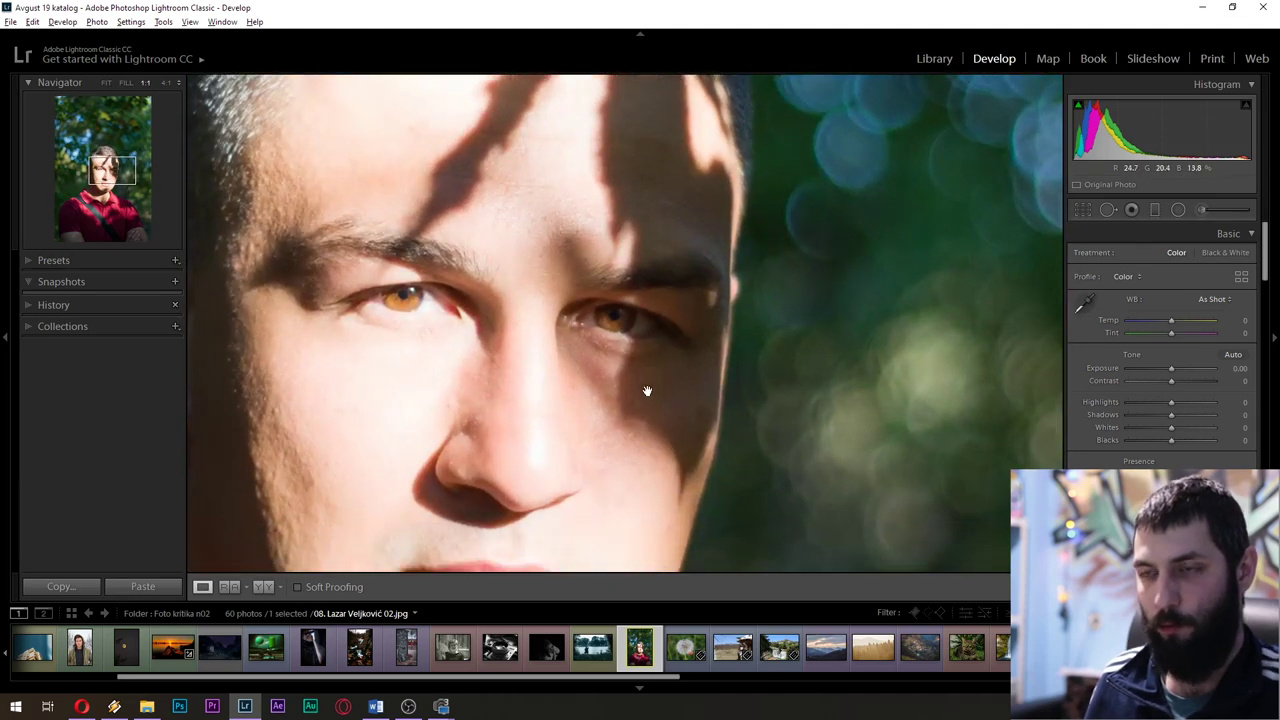
pyautogui.moveTo(700, 304); pyautogui.dragTo(734, 346)
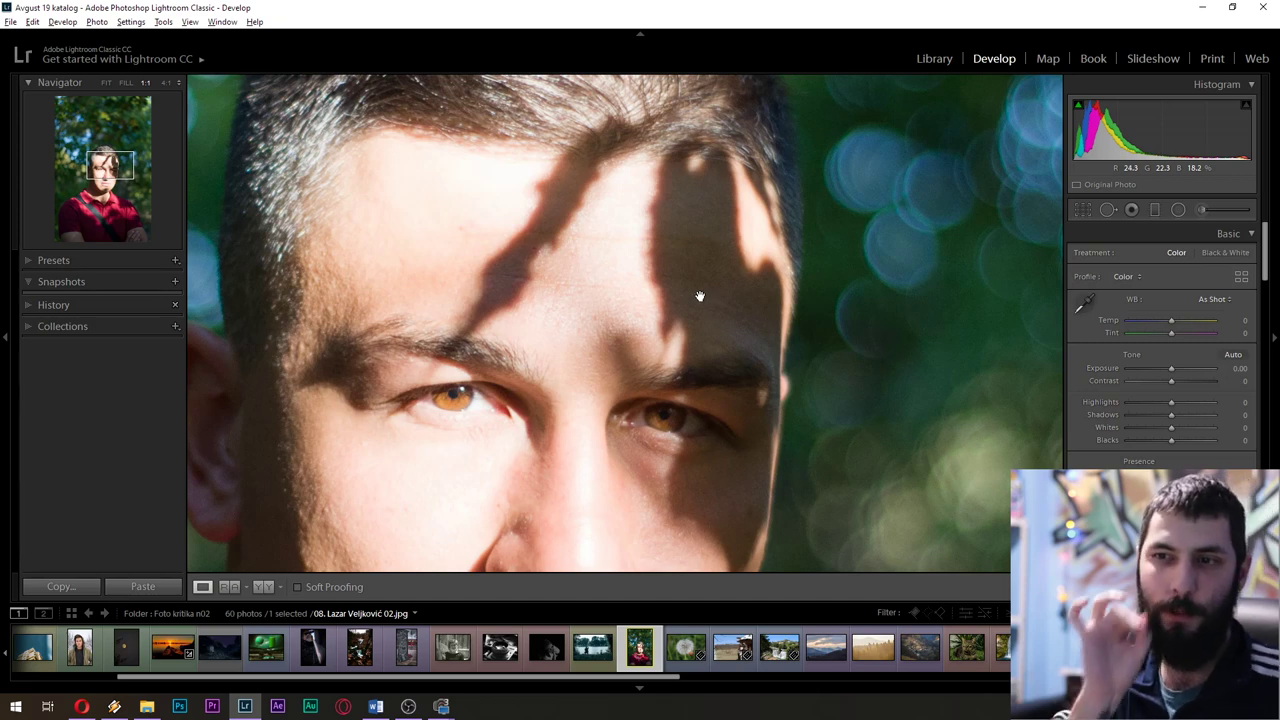
pyautogui.click(700, 296)
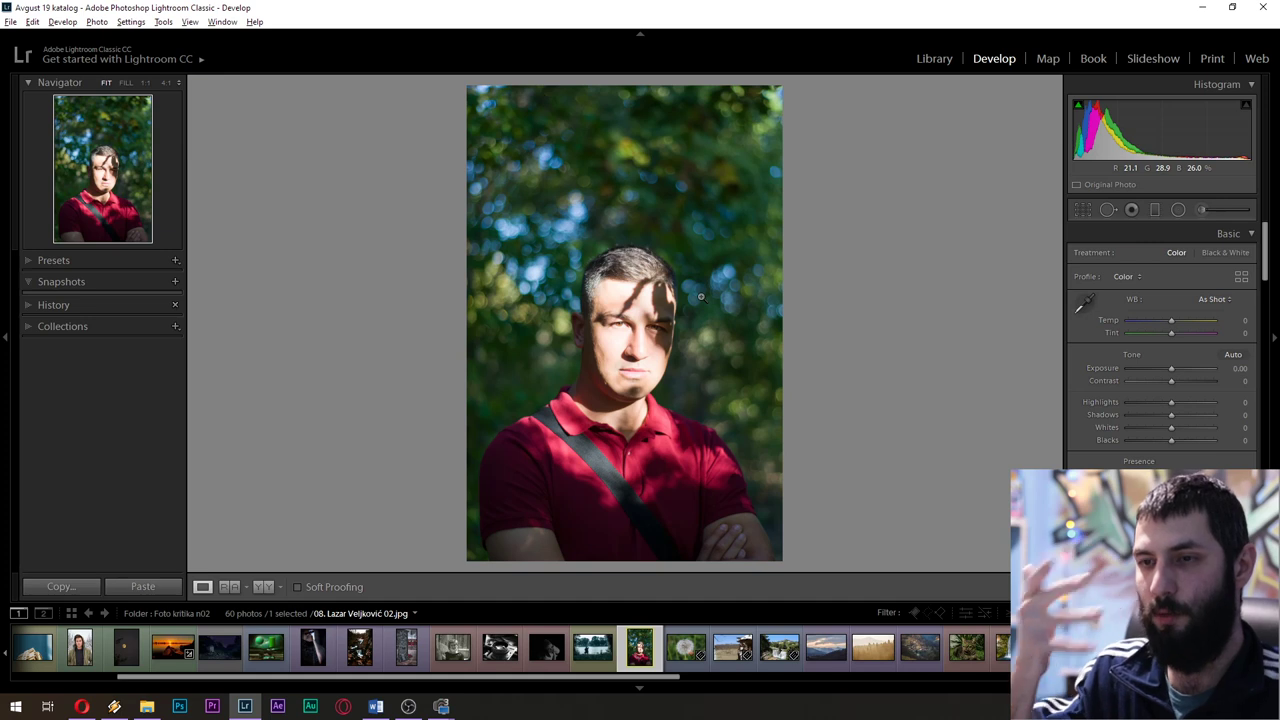
# Try lower Highlights on the red-shirt portrait, reset them, and check the sunlit face and blurred background again
pyautogui.moveTo(1173, 404)
pyautogui.mouseDown()
pyautogui.moveTo(1151, 404)
pyautogui.moveTo(1164, 406)
pyautogui.mouseUp()
pyautogui.doubleClick(1167, 406)
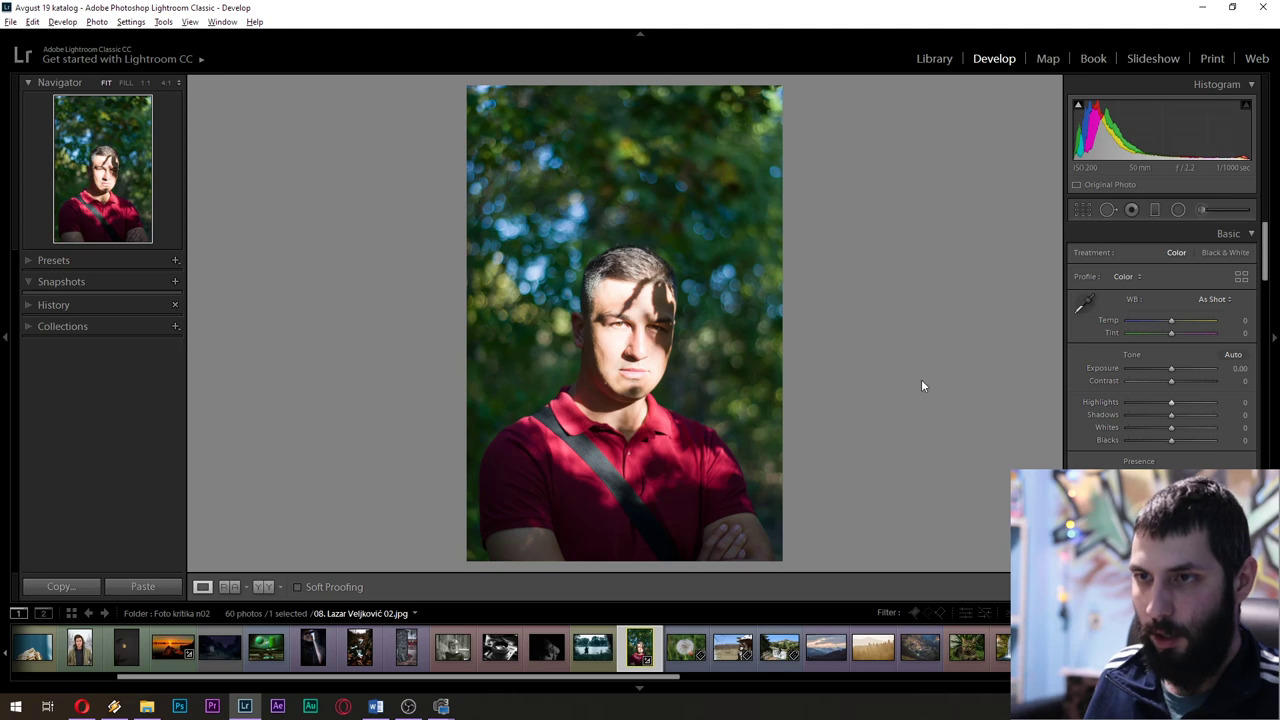
pyautogui.click(619, 314)
pyautogui.click(674, 380)
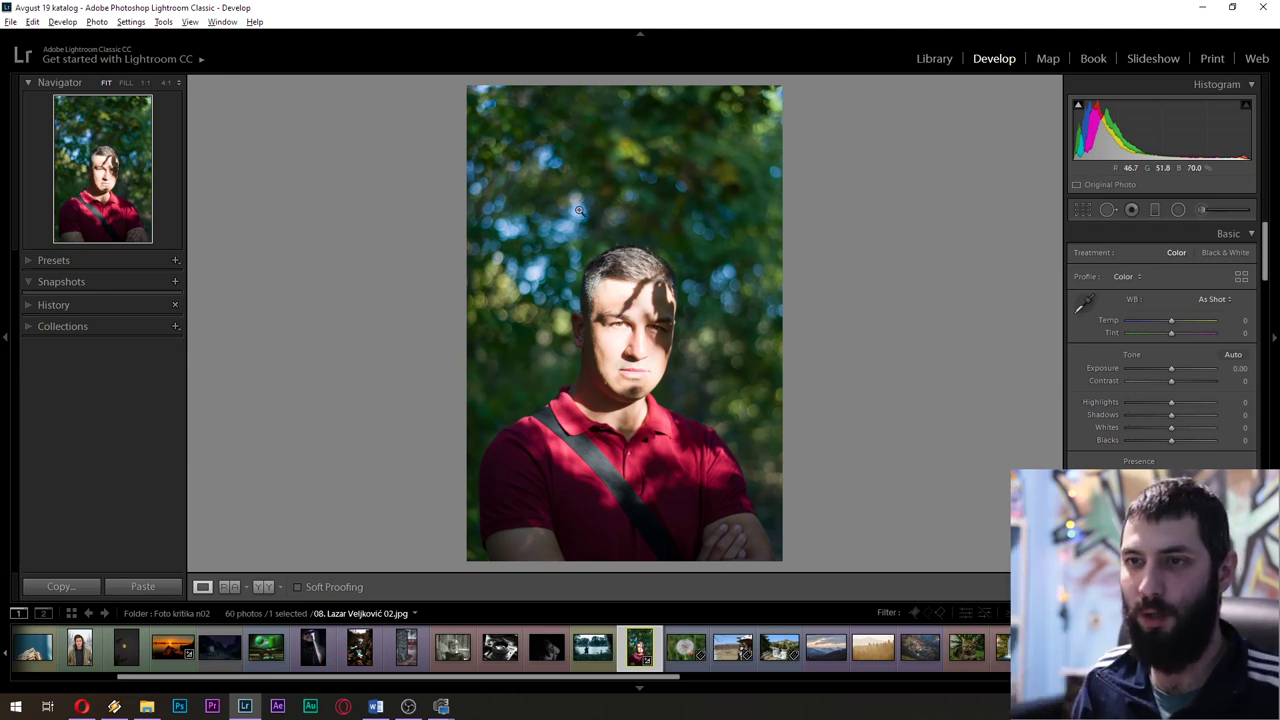
pyautogui.moveTo(579, 210); pyautogui.dragTo(631, 326)
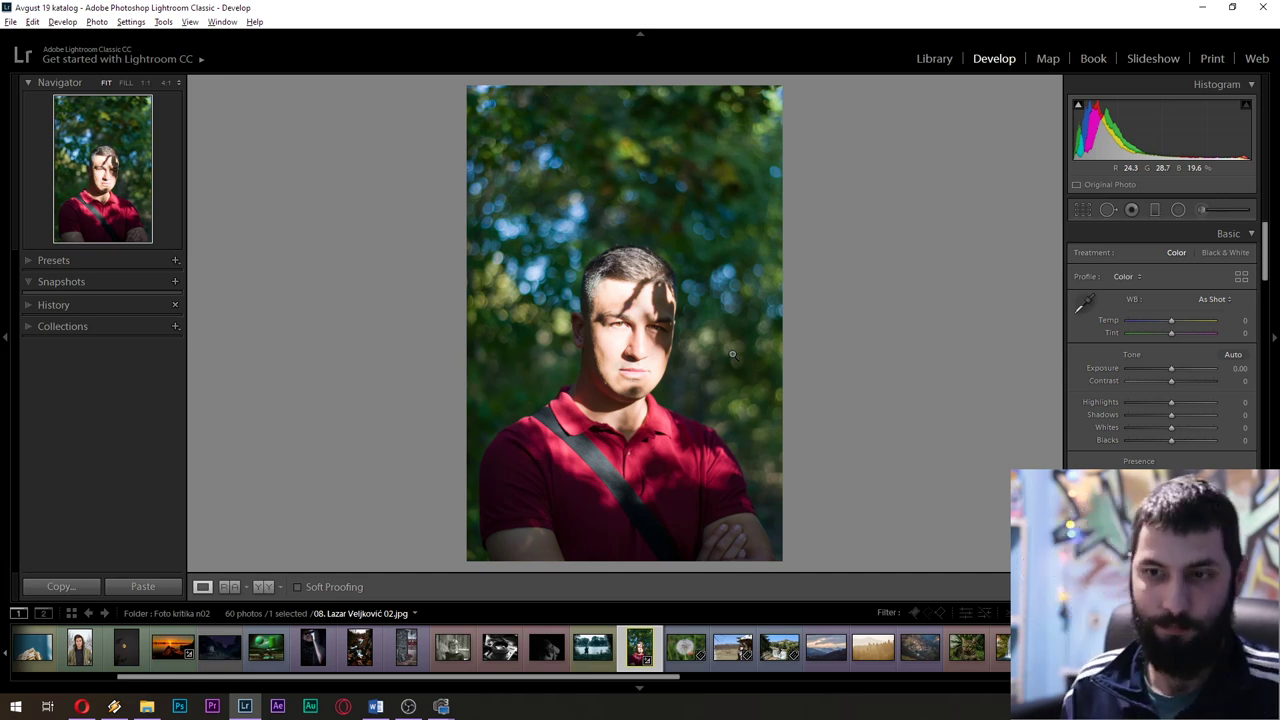
# Go to the dandelion photo, inspect the withered brown flower head at 1:1, and return to the fitted size
pyautogui.press('Right')
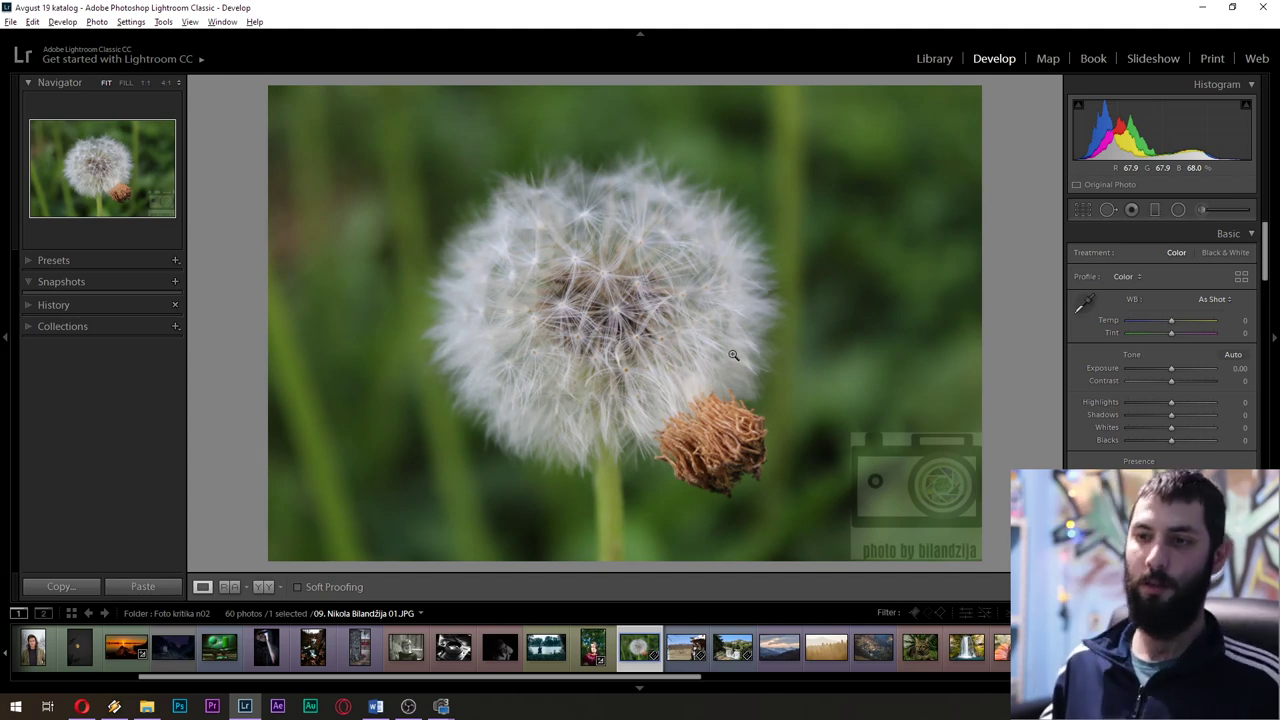
pyautogui.click(717, 444)
pyautogui.moveTo(673, 380); pyautogui.dragTo(711, 354)
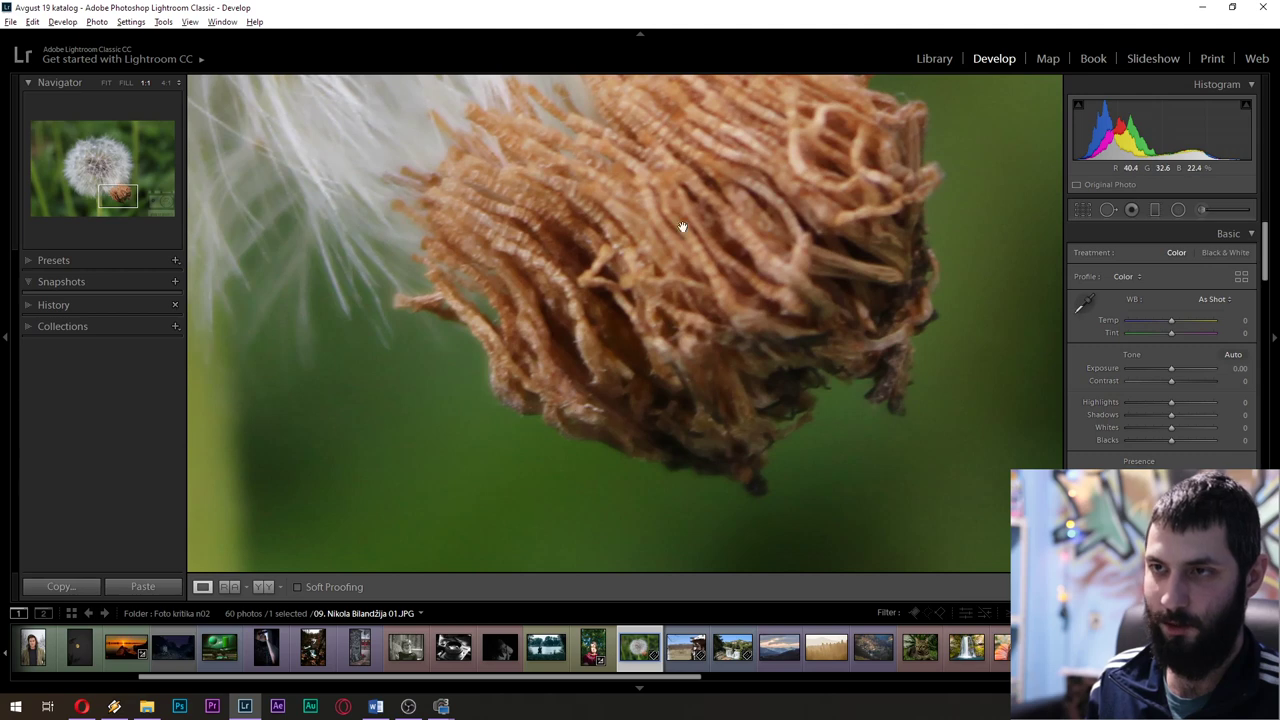
pyautogui.moveTo(686, 191); pyautogui.dragTo(734, 180)
pyautogui.click(699, 281)
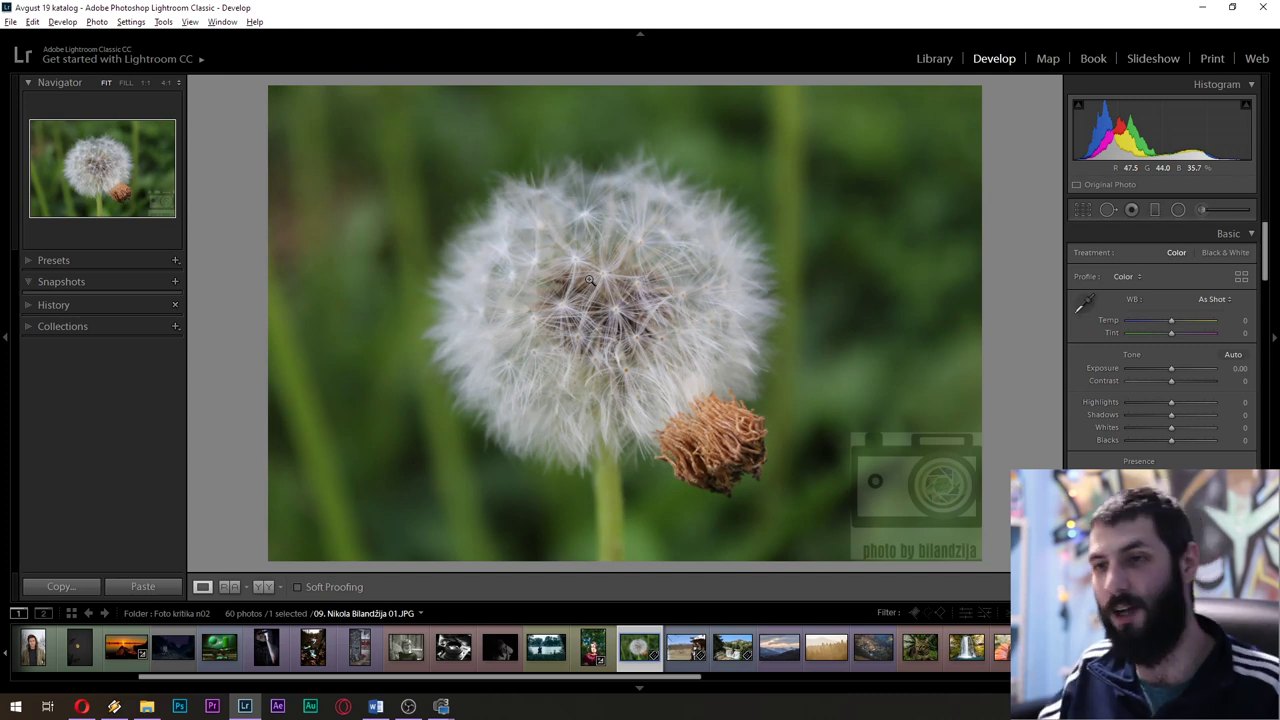
# Go through the broken birch photo to the waterfall town photo and examine the falls at 1:1
pyautogui.press('Right')
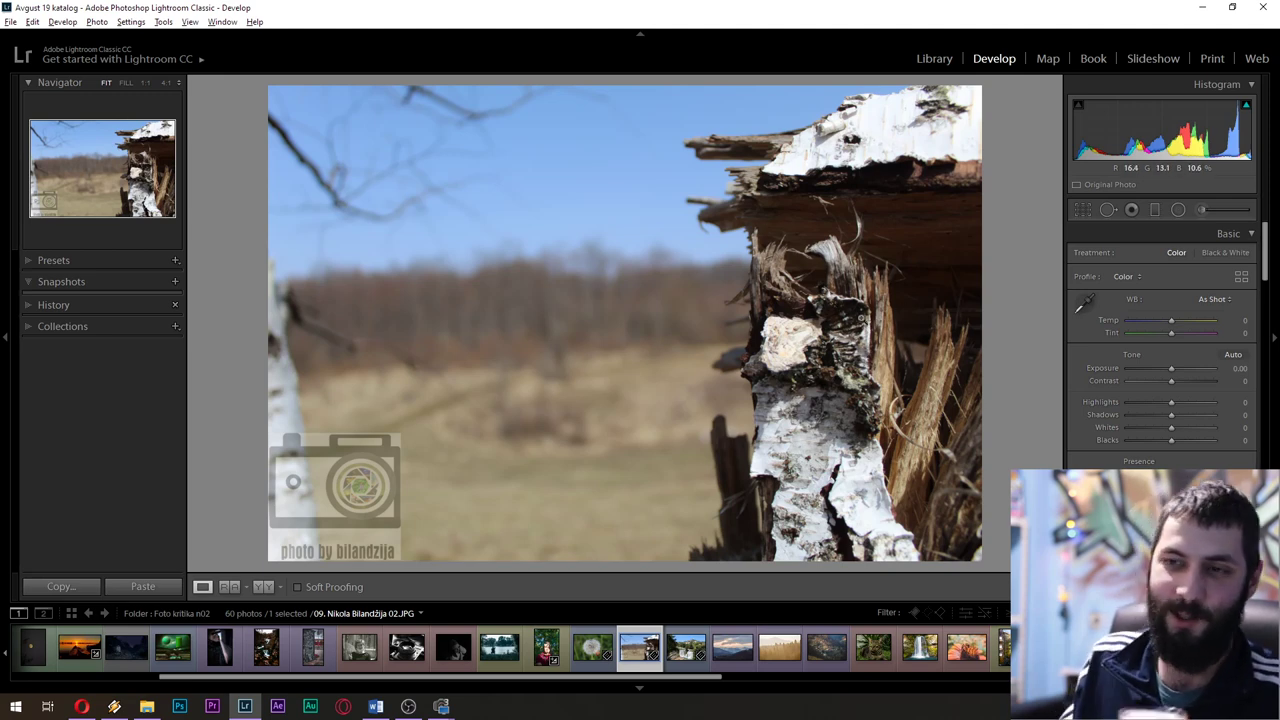
pyautogui.press('Right')
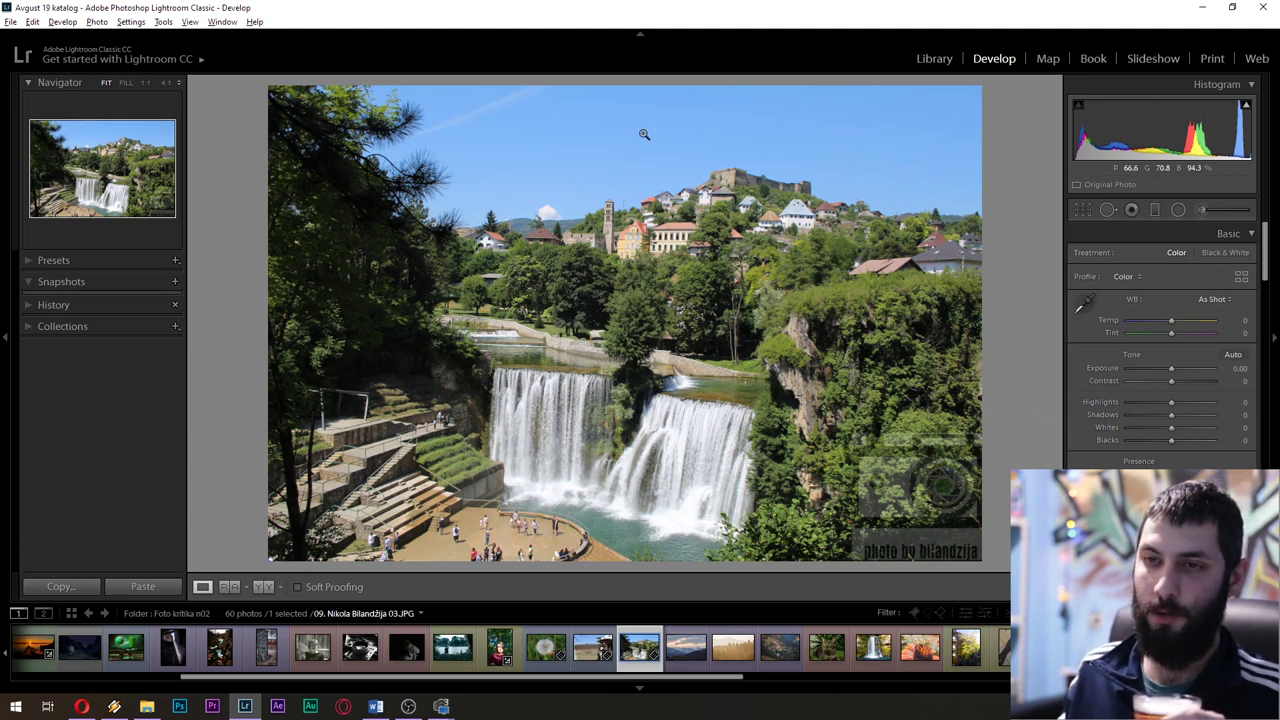
pyautogui.click(683, 430)
pyautogui.click(854, 493)
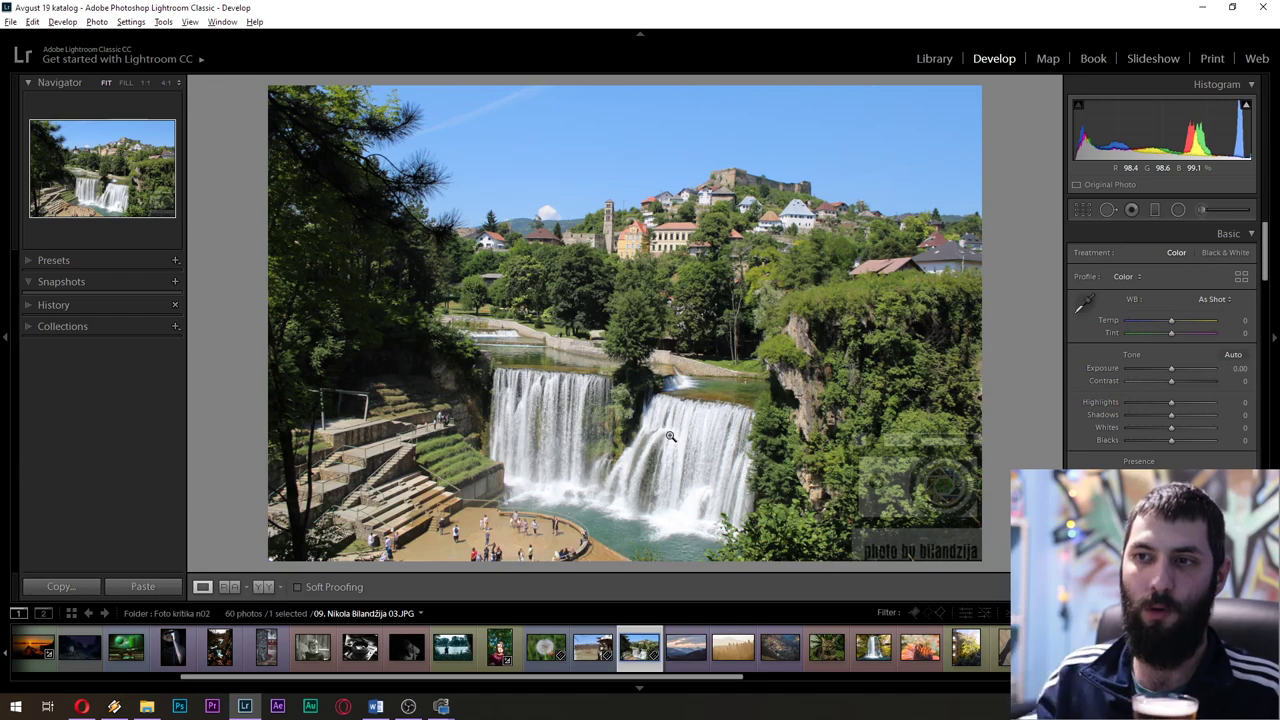
pyautogui.click(670, 437)
pyautogui.click(608, 319)
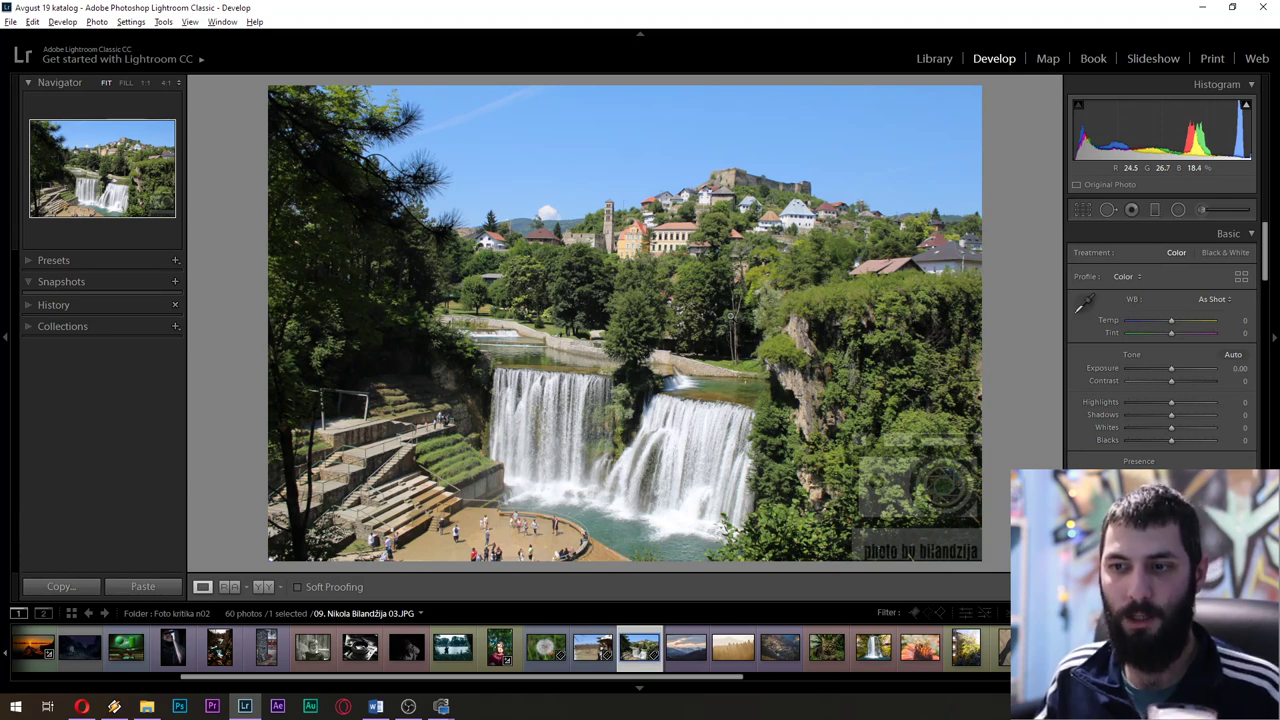
# Compare the dandelion, broken birch and waterfall photos once more, ending on the waterfall
pyautogui.press('Left')
pyautogui.press('Left')
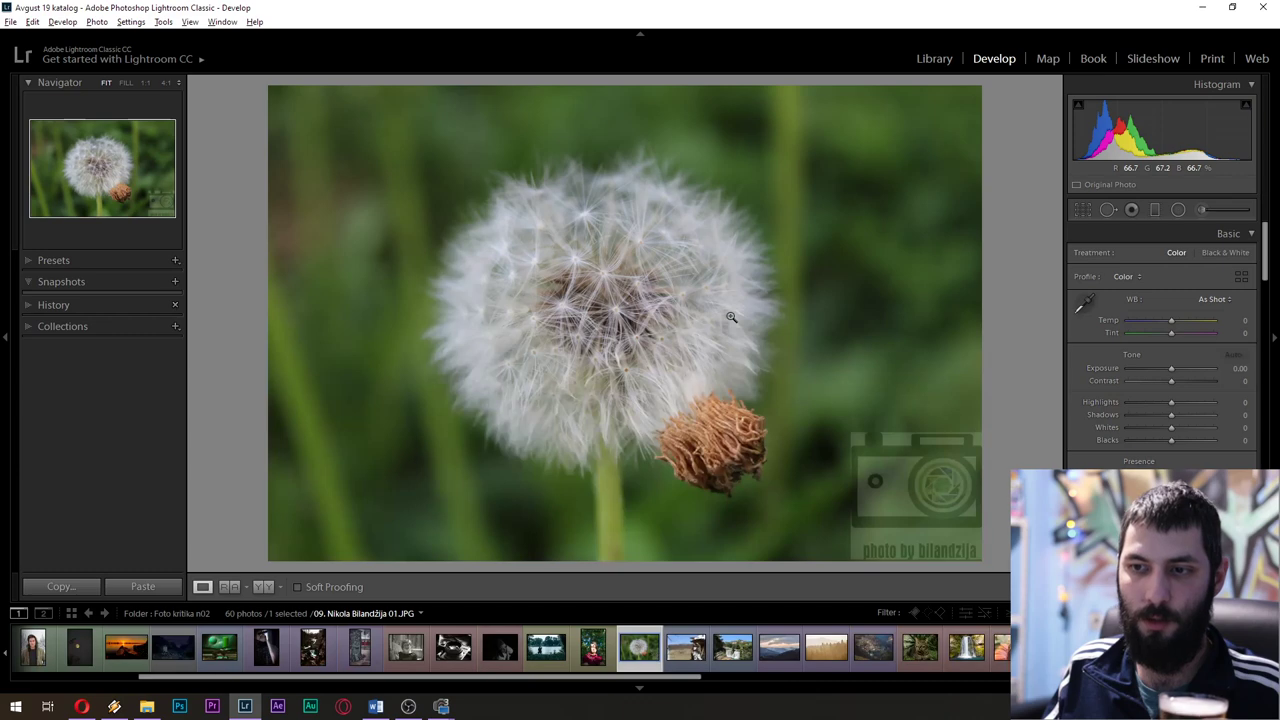
pyautogui.press('Right')
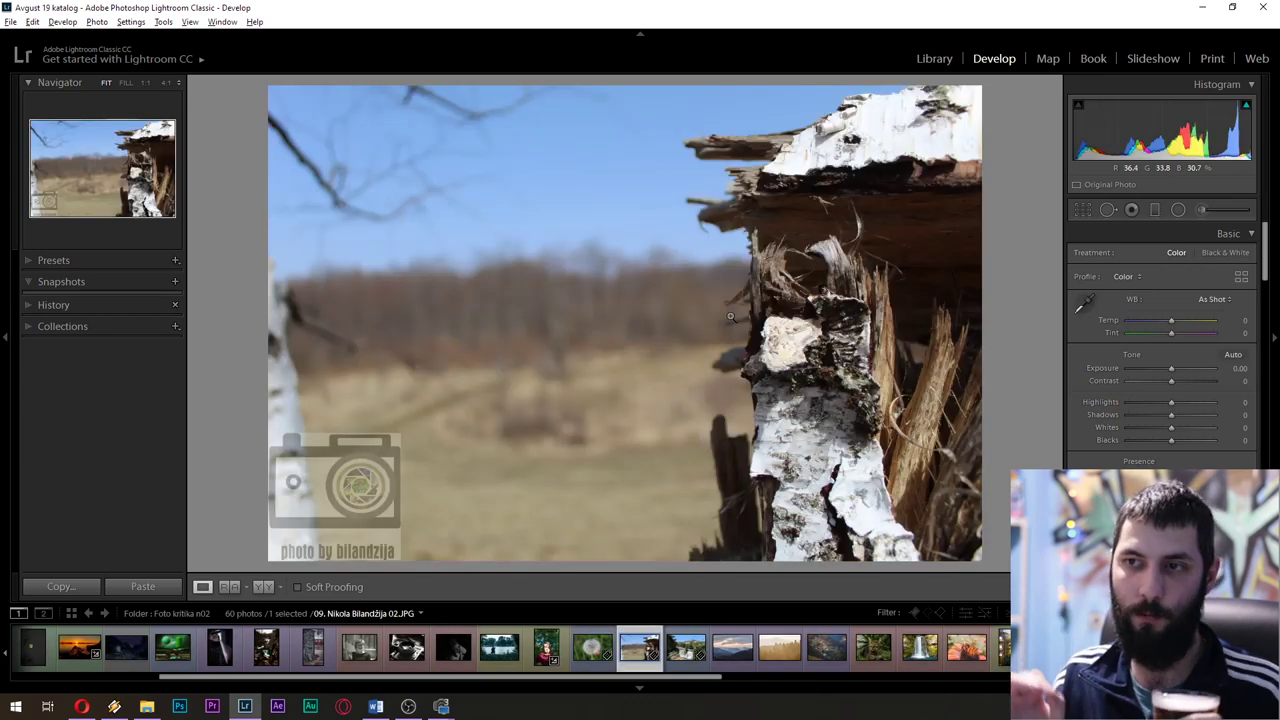
pyautogui.press('Right')
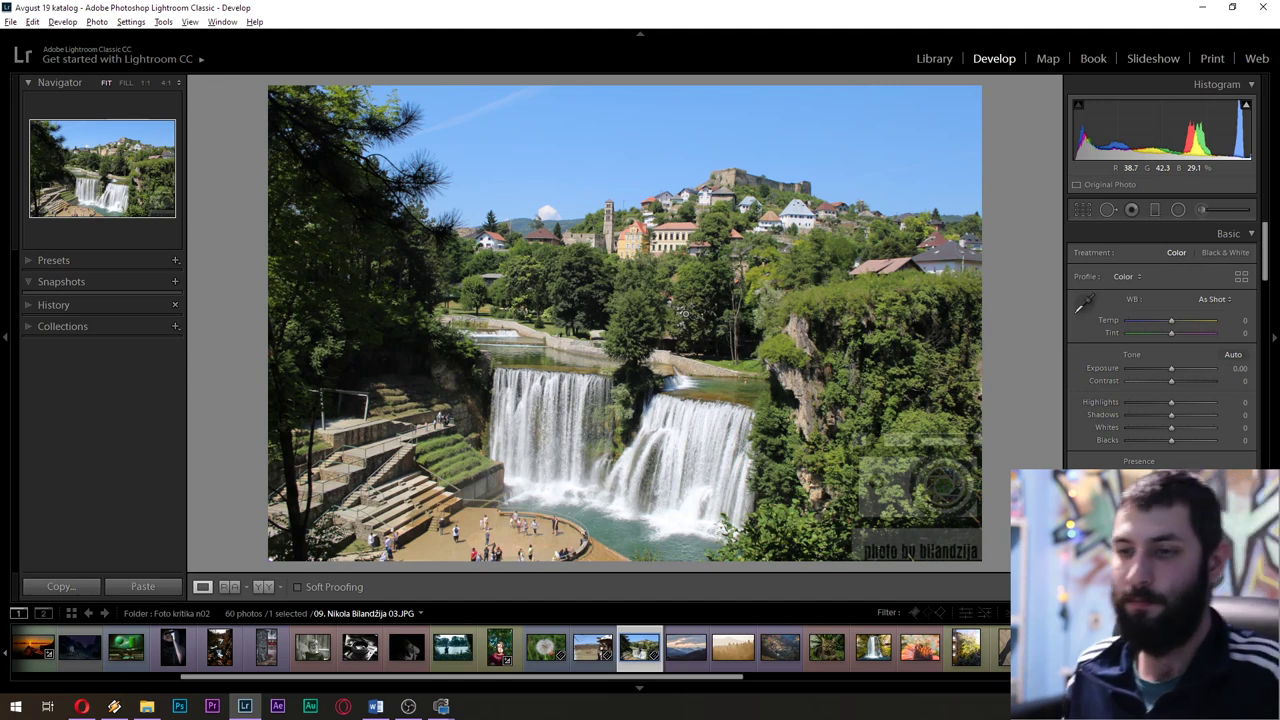
# Go through the cloudy mountain sunset to the misty golden forest and inspect its treetops at 1:1
pyautogui.press('Right')
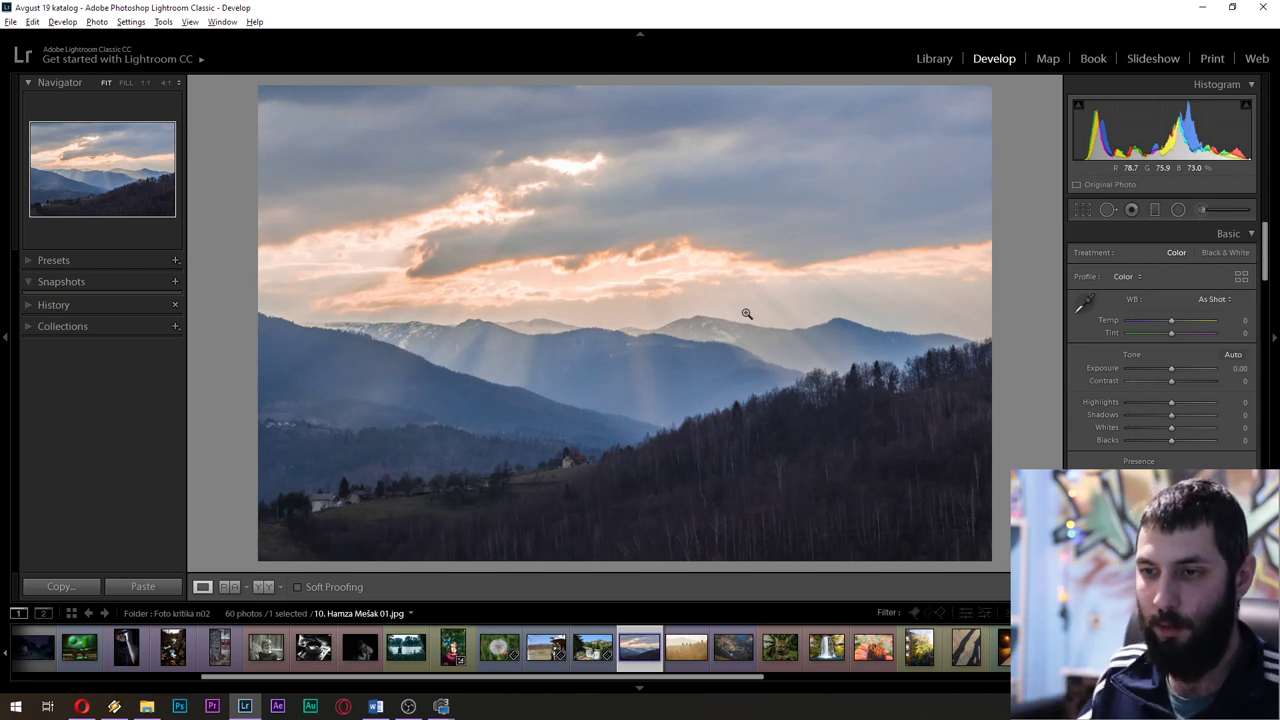
pyautogui.press('Right')
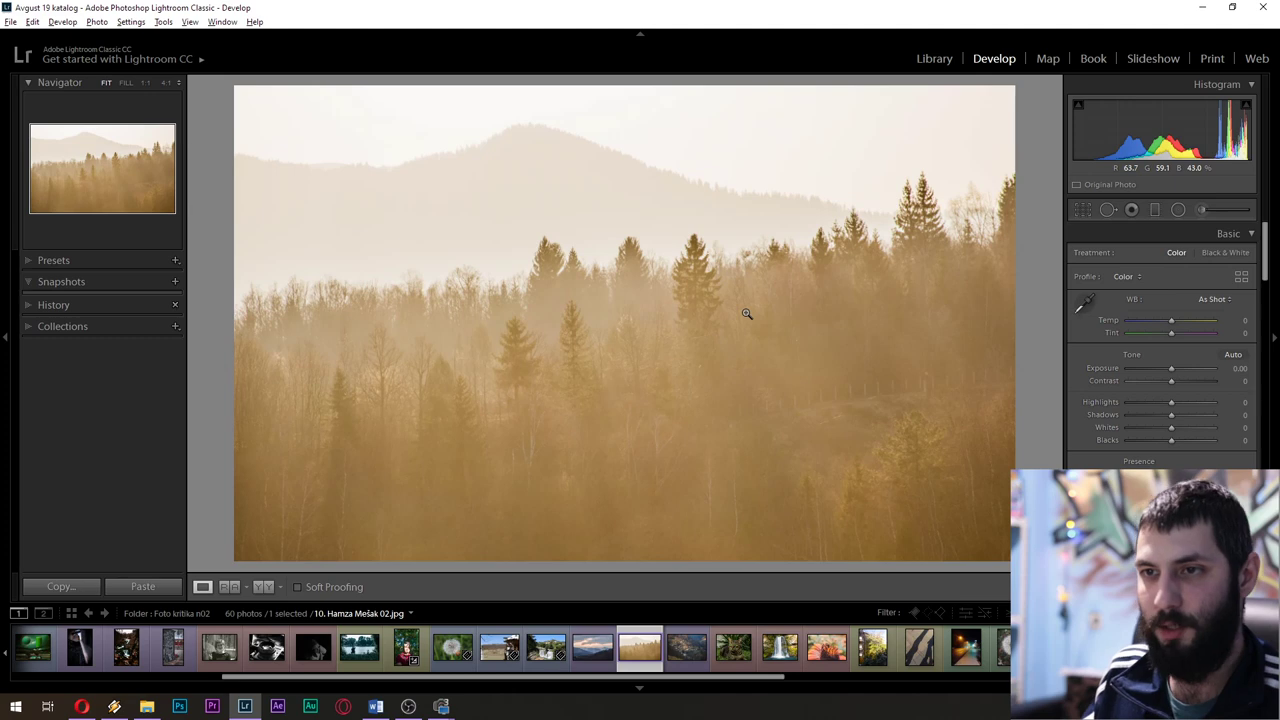
pyautogui.click(746, 313)
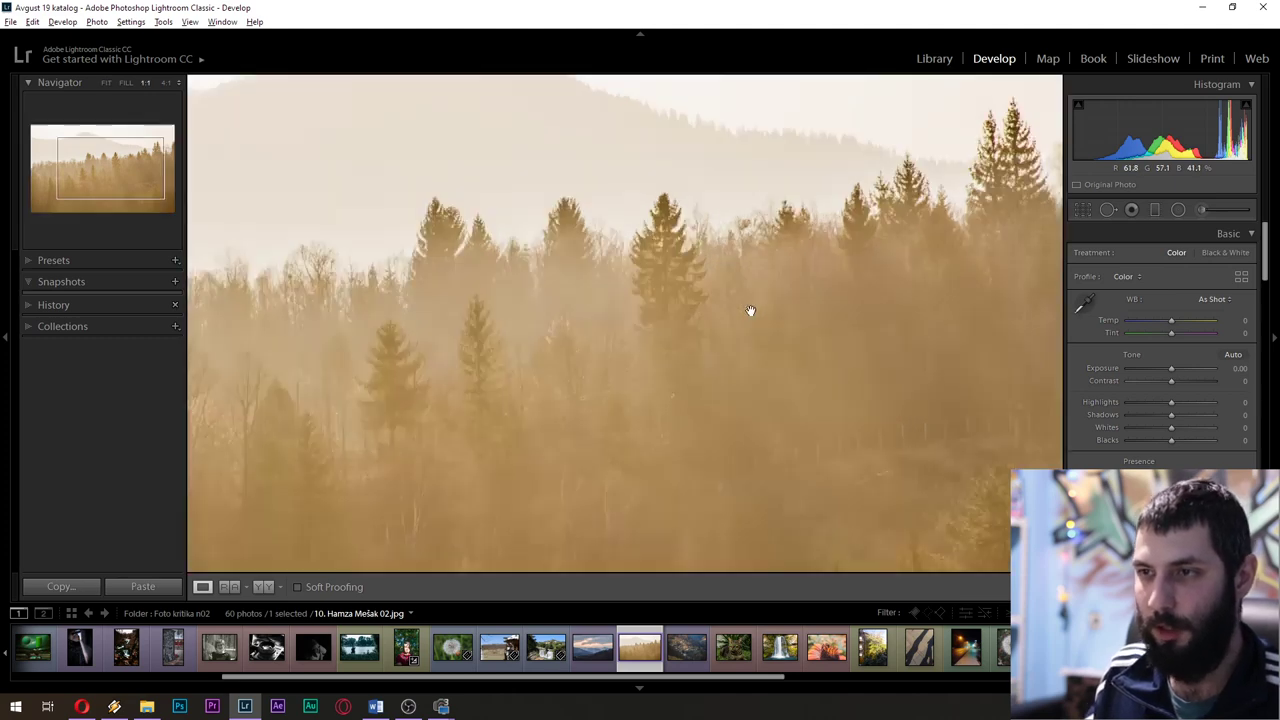
pyautogui.click(822, 333)
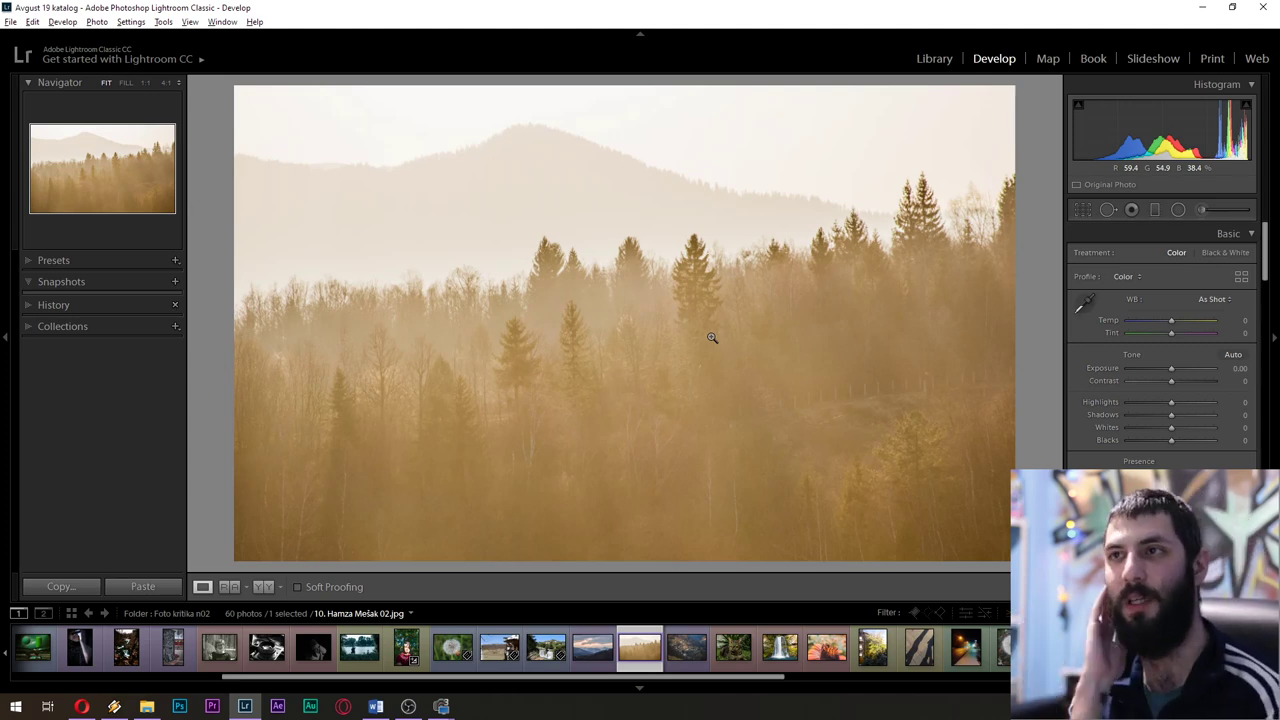
# Try a lower Tint on the misty golden forest photo, and reset it
pyautogui.moveTo(1168, 334); pyautogui.dragTo(1156, 333)
pyautogui.doubleClick(1160, 332)
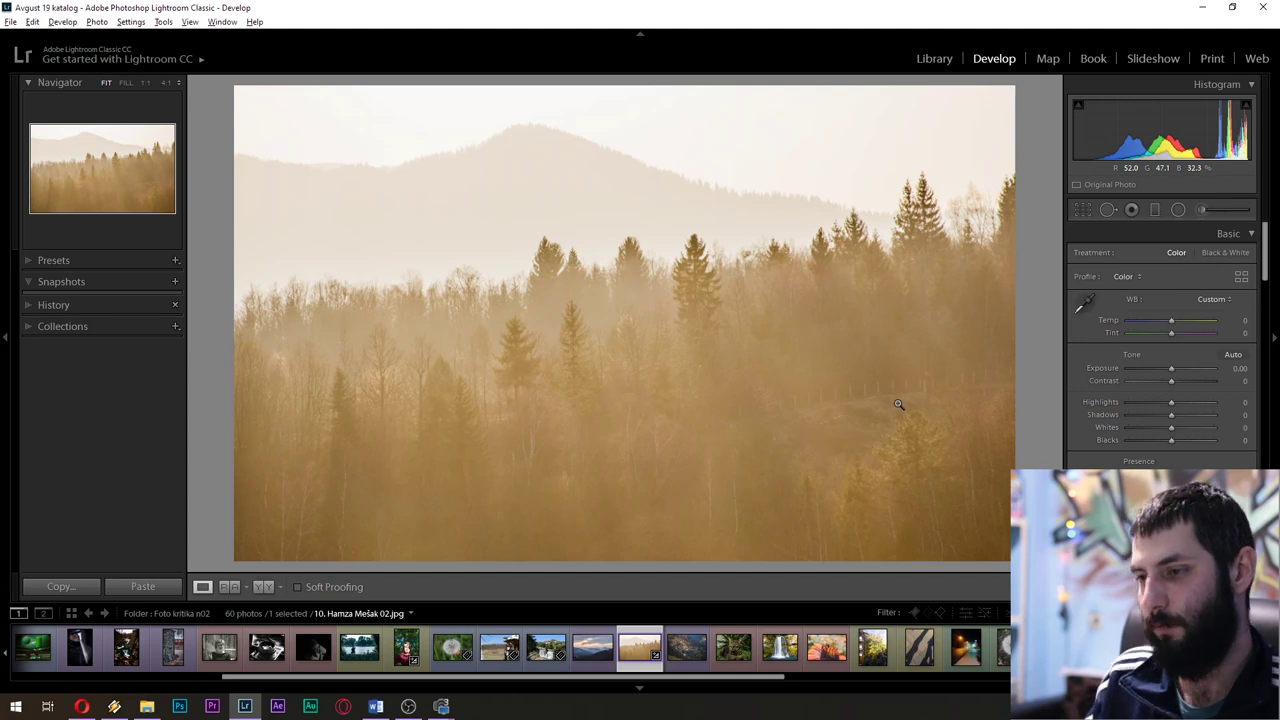
# Go to the hillside village photo, inspect the red-roofed houses at 1:1, and return to the fitted size
pyautogui.press('Right')
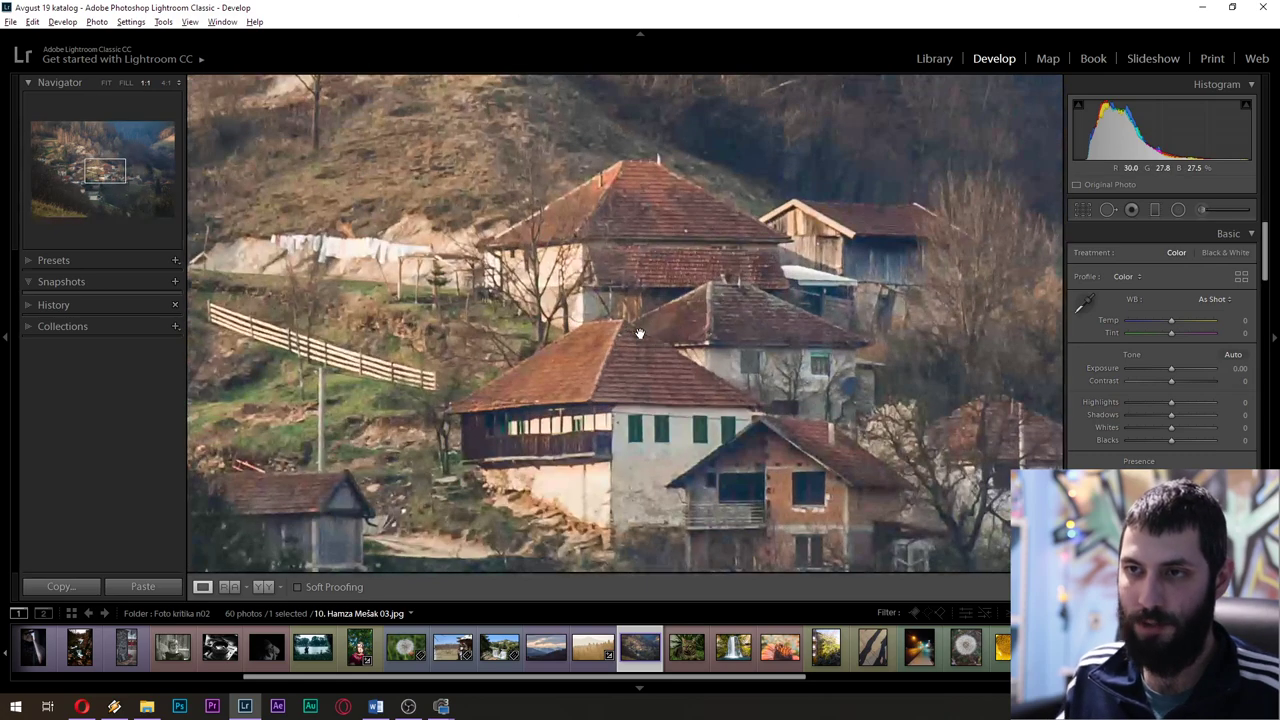
pyautogui.click(641, 333)
pyautogui.click(576, 401)
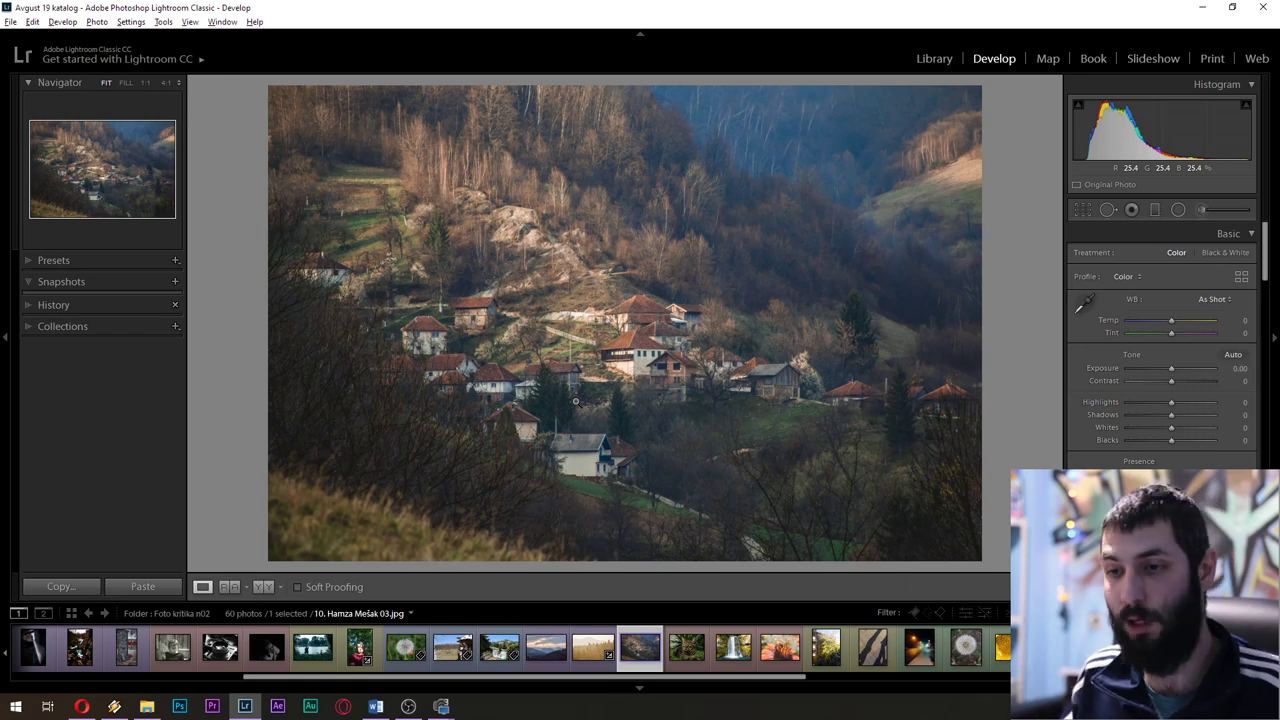
# Glance at the tabby cat photo, return to the hillside village, and inspect its bare rocky slope at 1:1
pyautogui.press('Right')
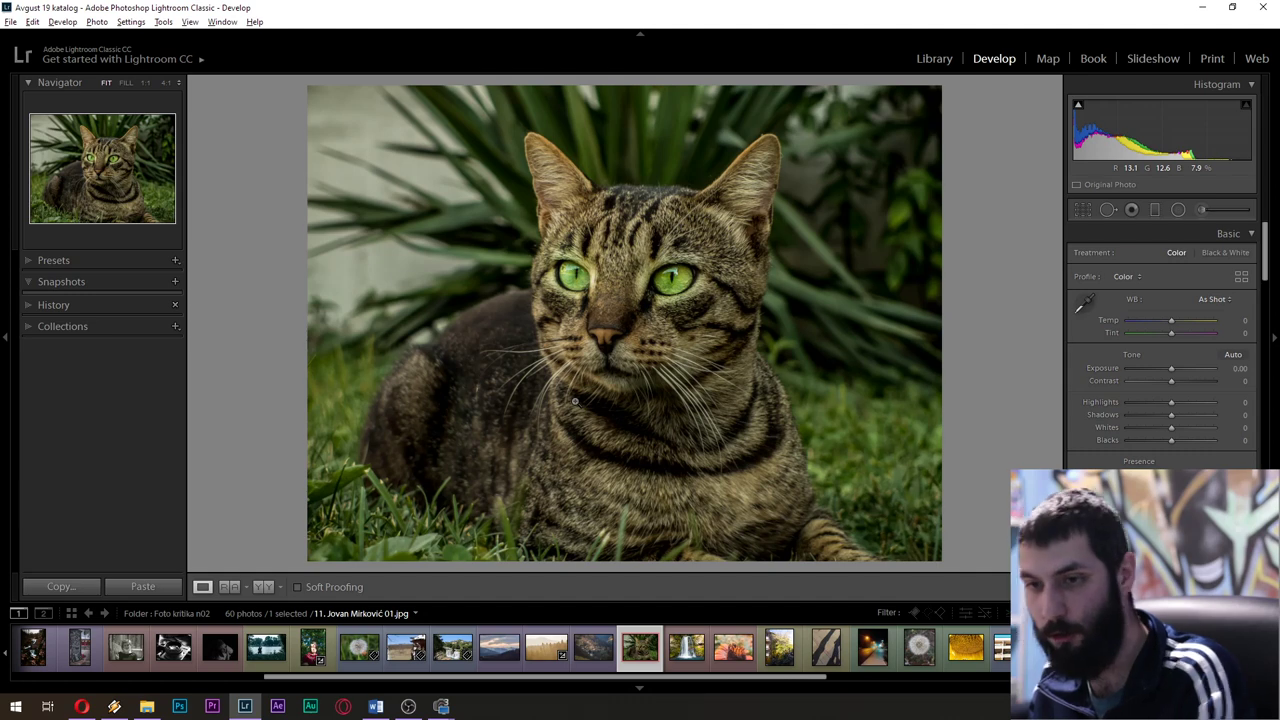
pyautogui.press('Left')
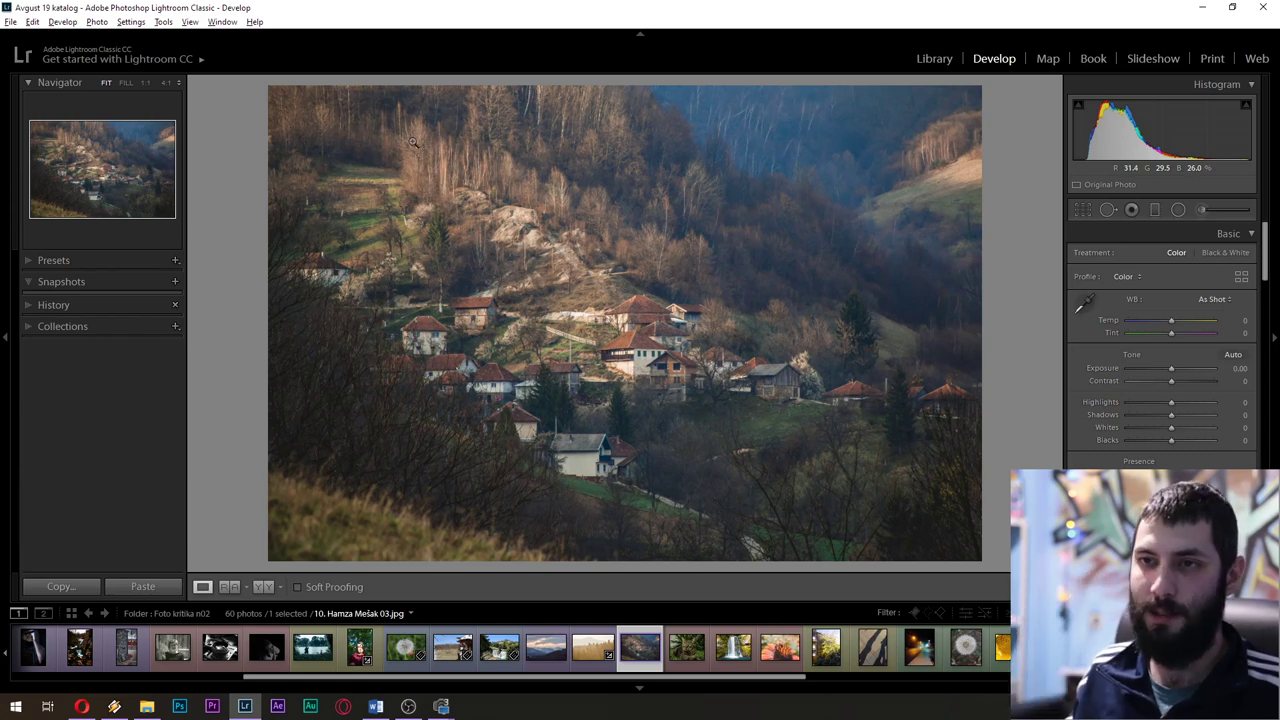
pyautogui.click(566, 254)
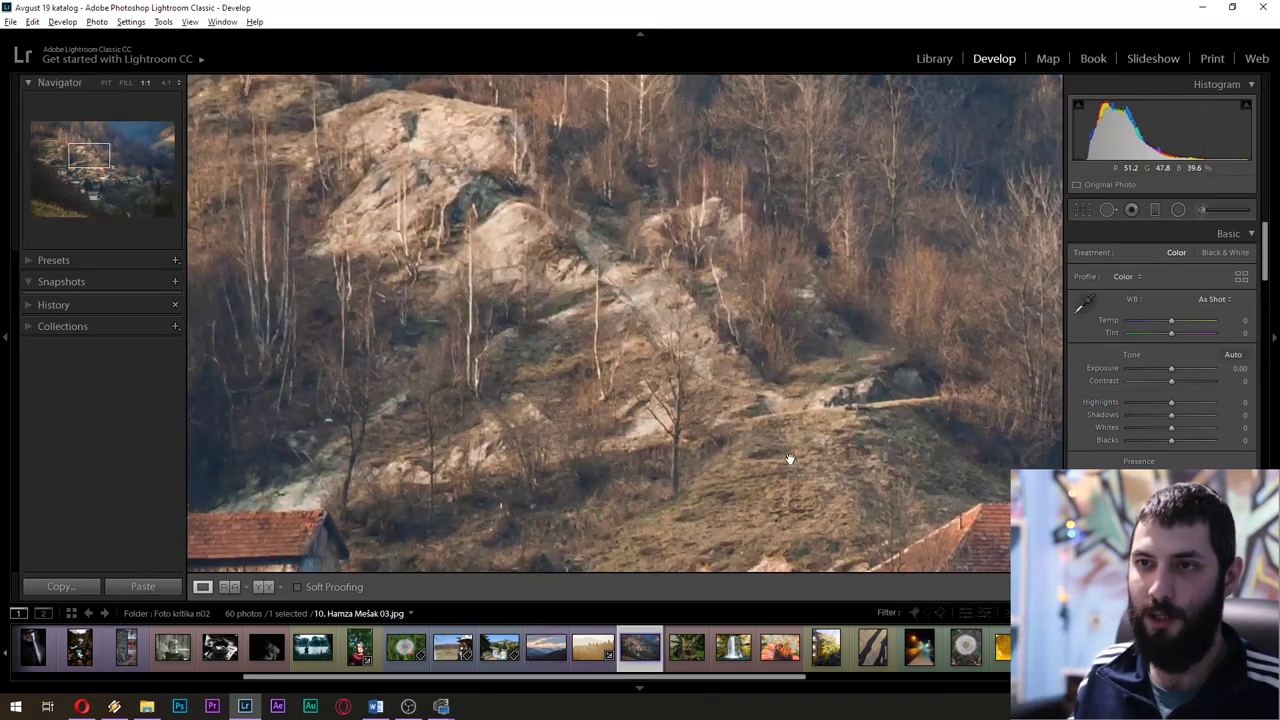
pyautogui.click(790, 459)
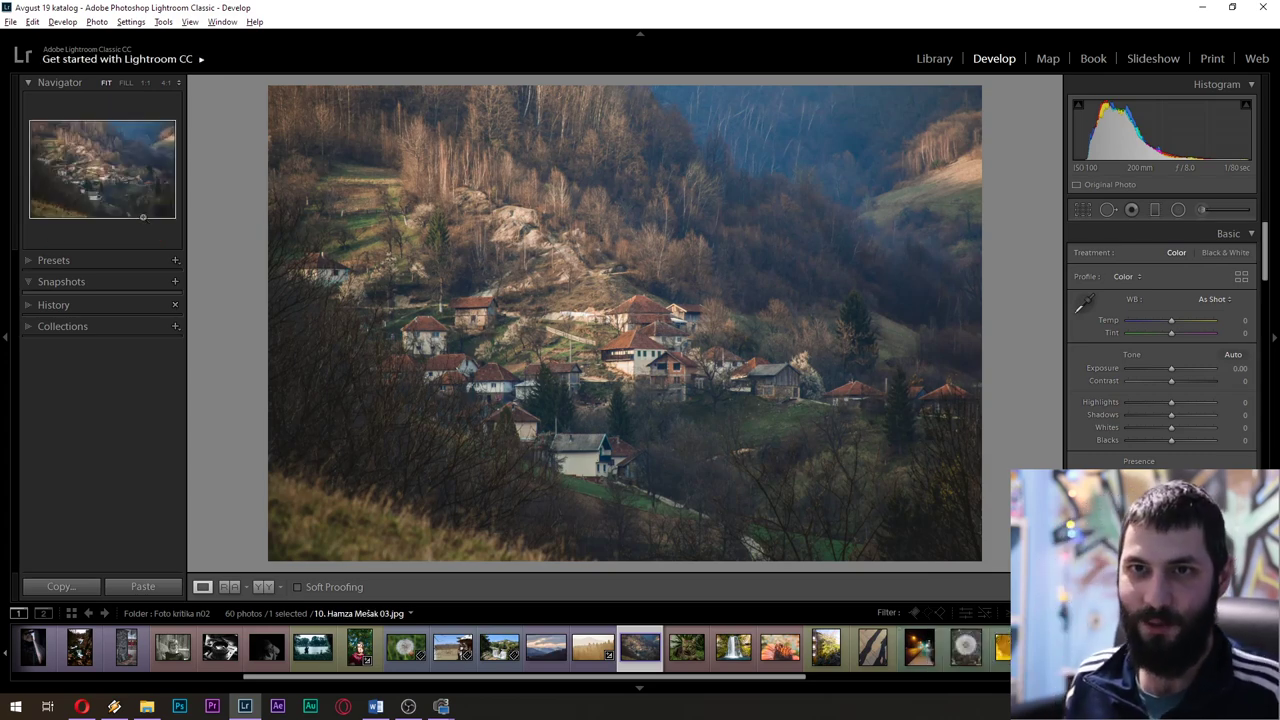
# Go to the tabby cat photo, inspect its green eyes at 1:1, and return to the fitted size
pyautogui.press('Right')
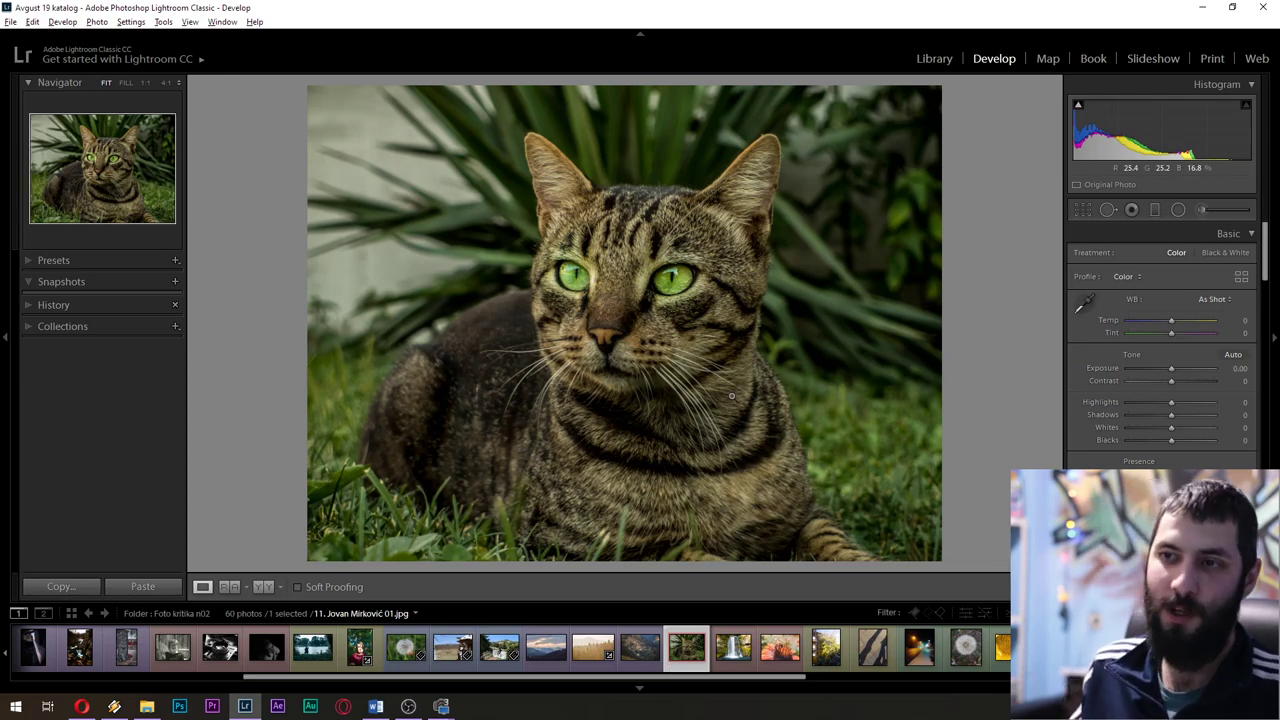
pyautogui.click(679, 295)
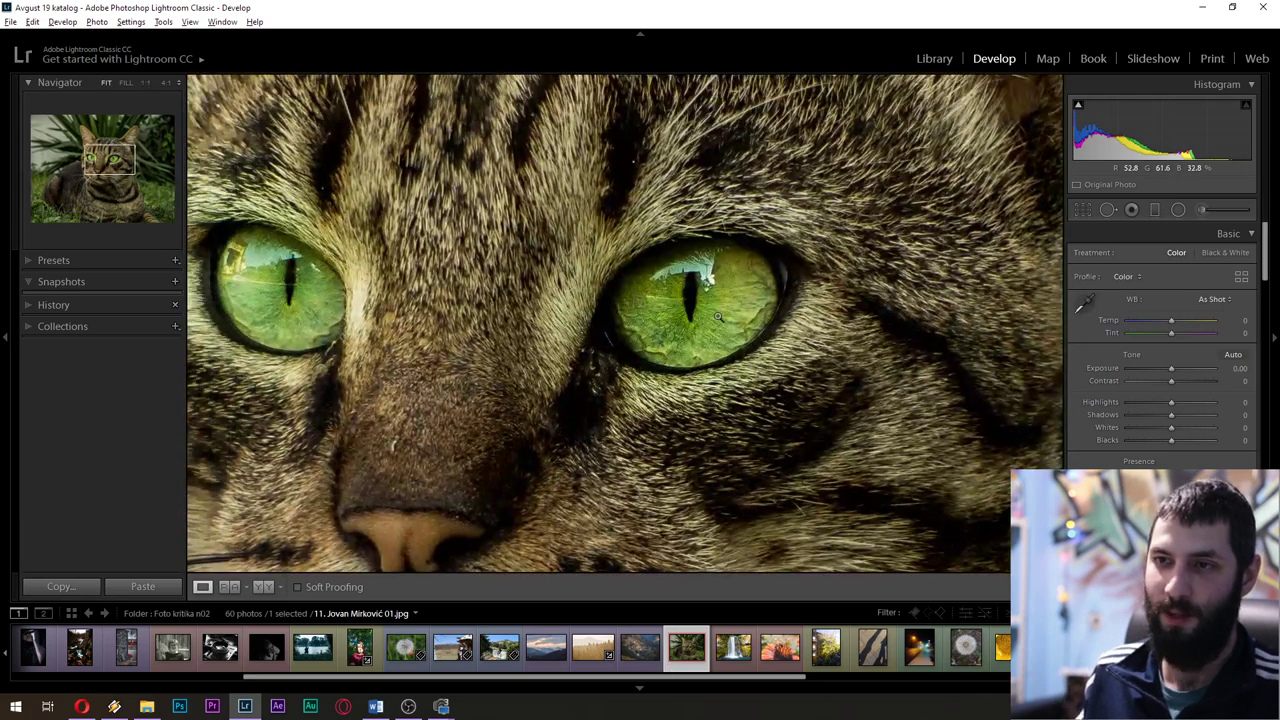
pyautogui.click(720, 317)
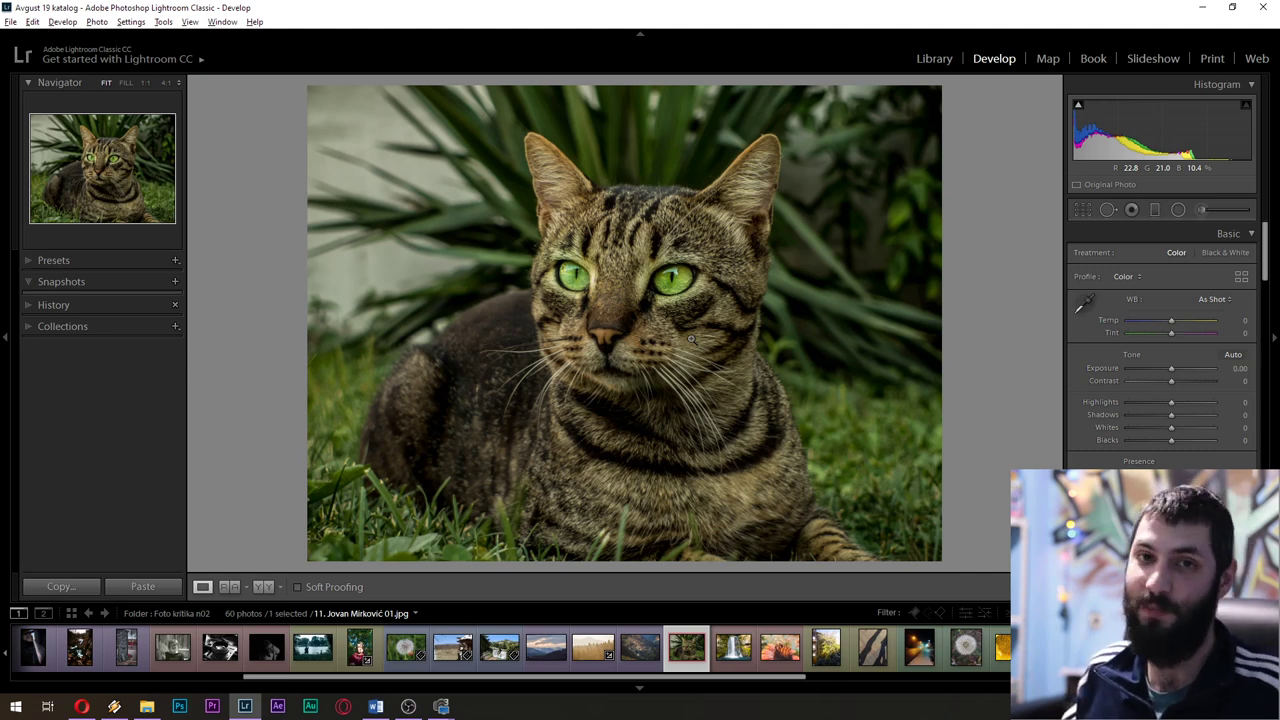
# Inspect the large waterfall photo's lower cascades up close, and try a slightly lower Exposure before resetting it
pyautogui.press('Right')
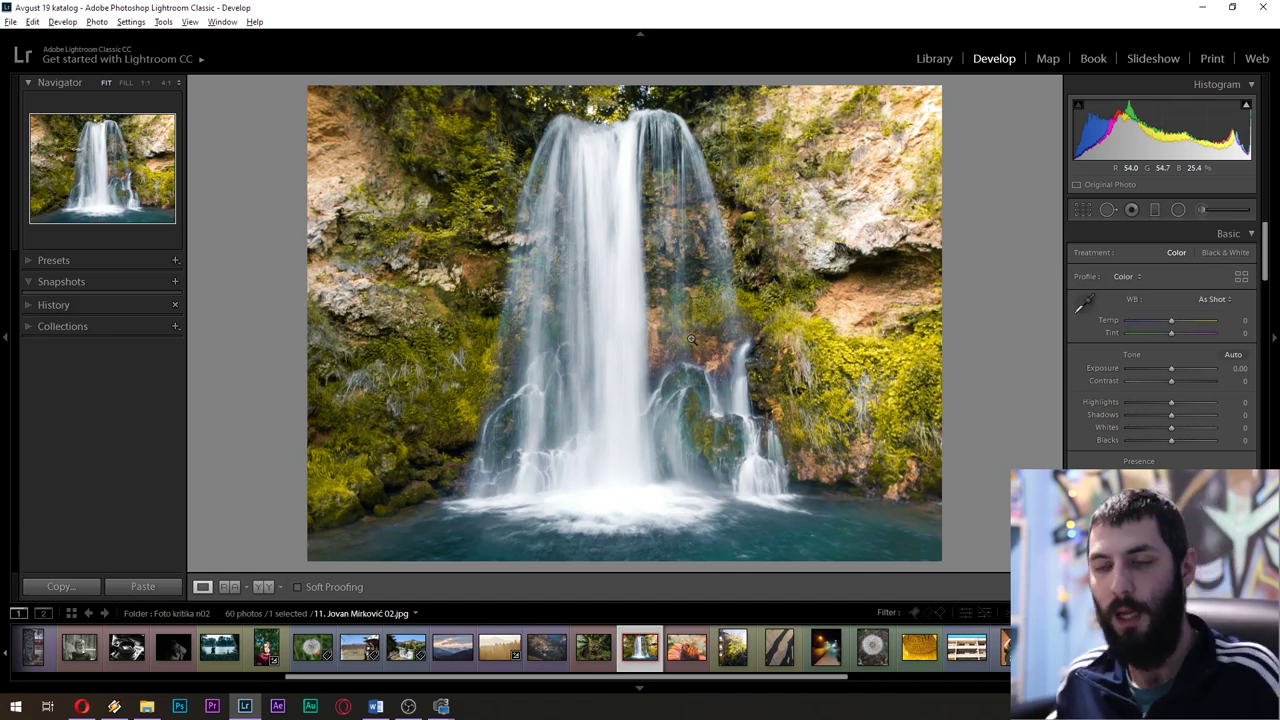
pyautogui.click(689, 414)
pyautogui.click(689, 414)
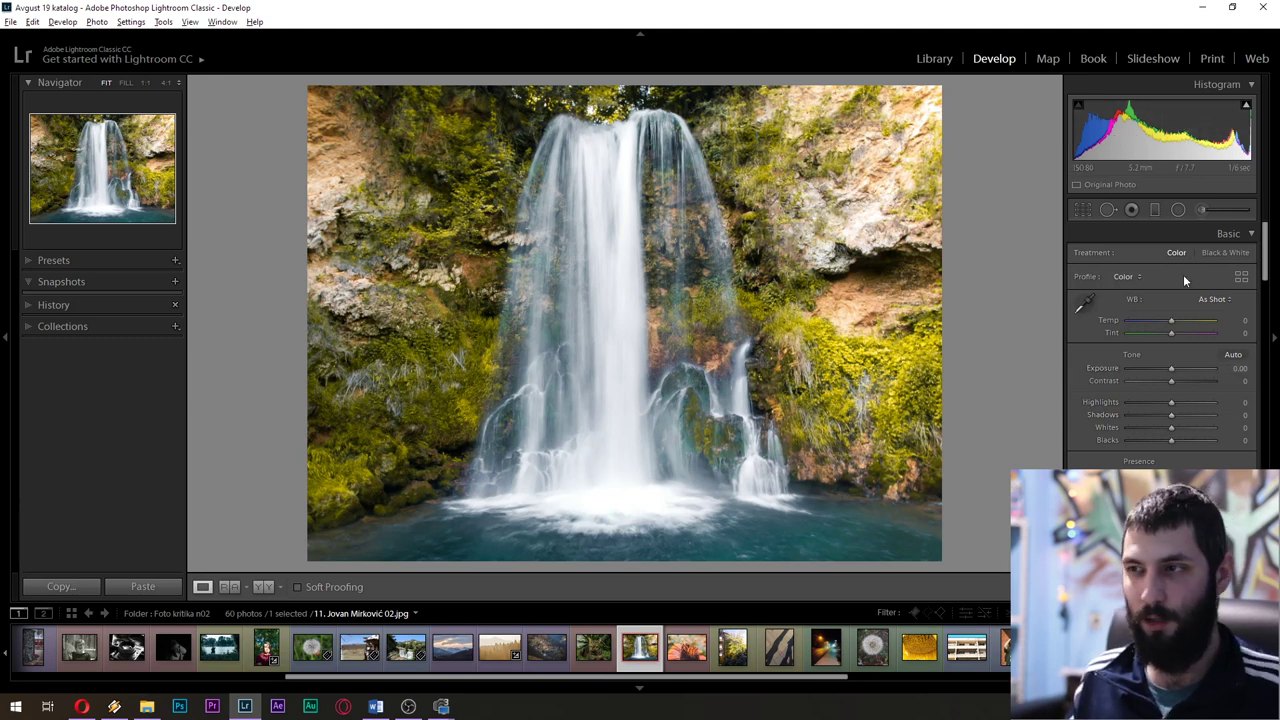
pyautogui.scroll(-3, 1170, 370)
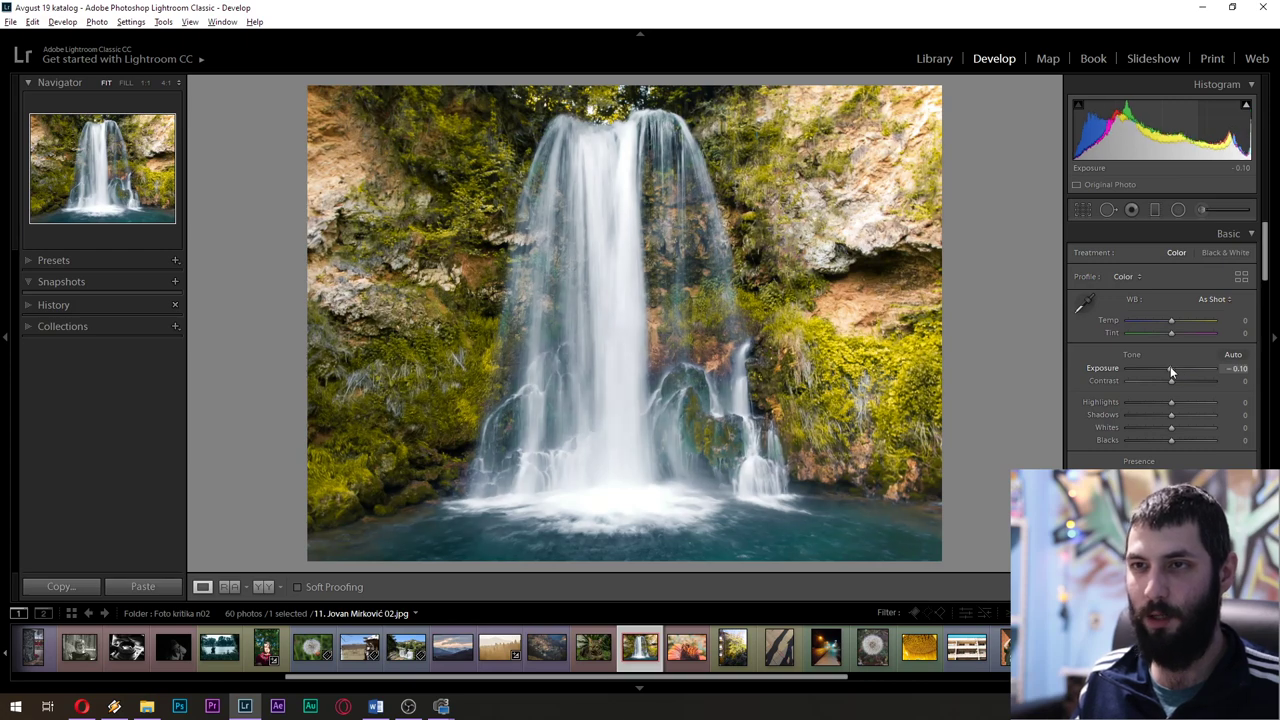
pyautogui.doubleClick(1170, 368)
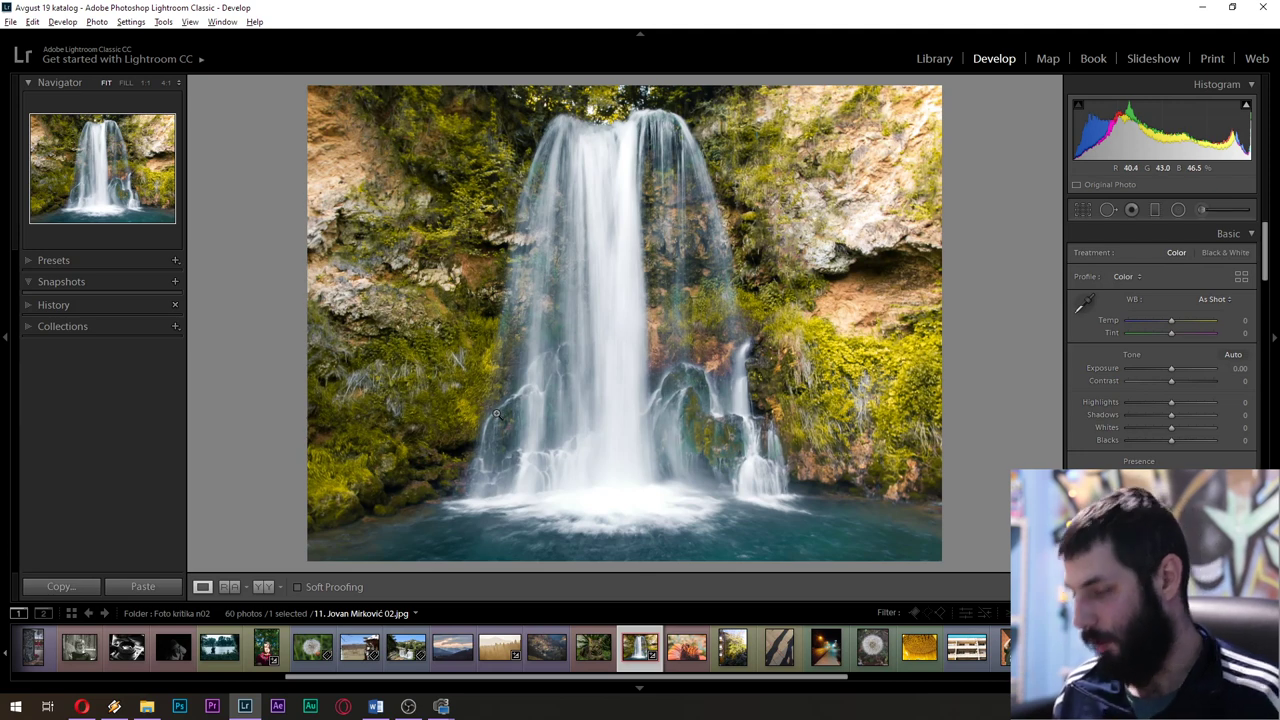
# Go to the bee on the orange flower and inspect its head, eye and the flower center at 1:1
pyautogui.press('Right')
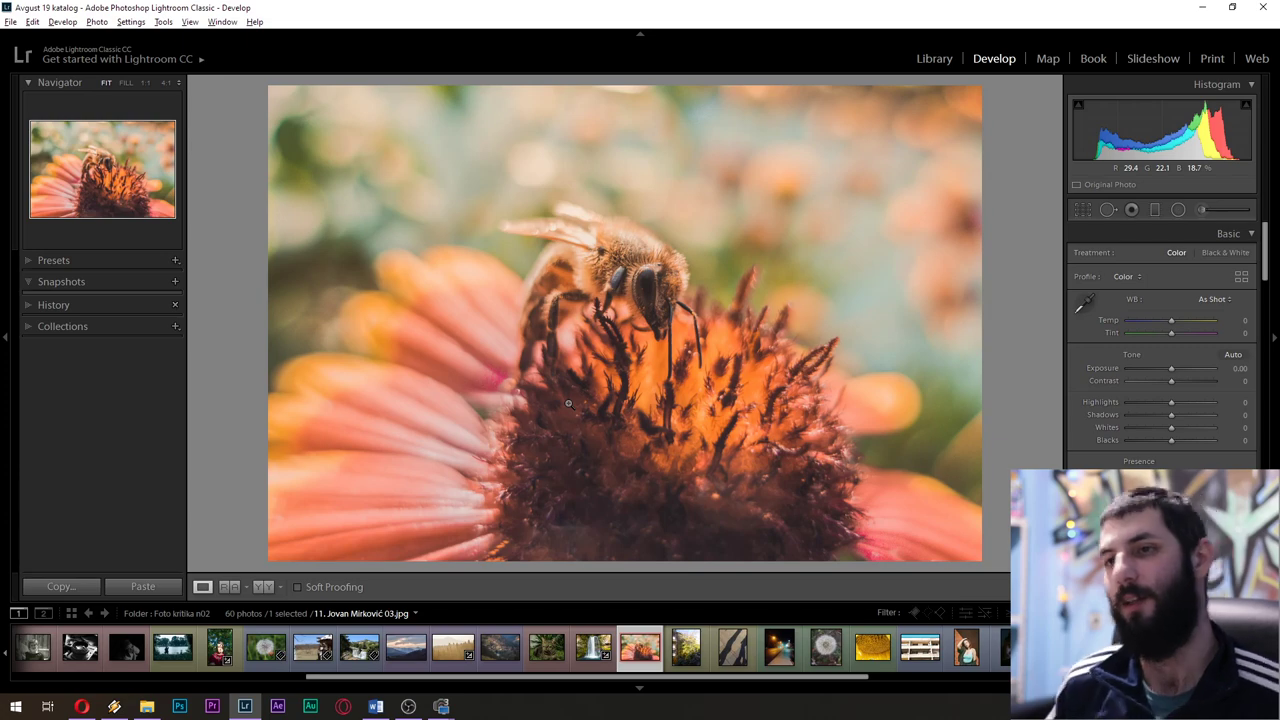
pyautogui.click(660, 310)
pyautogui.click(723, 344)
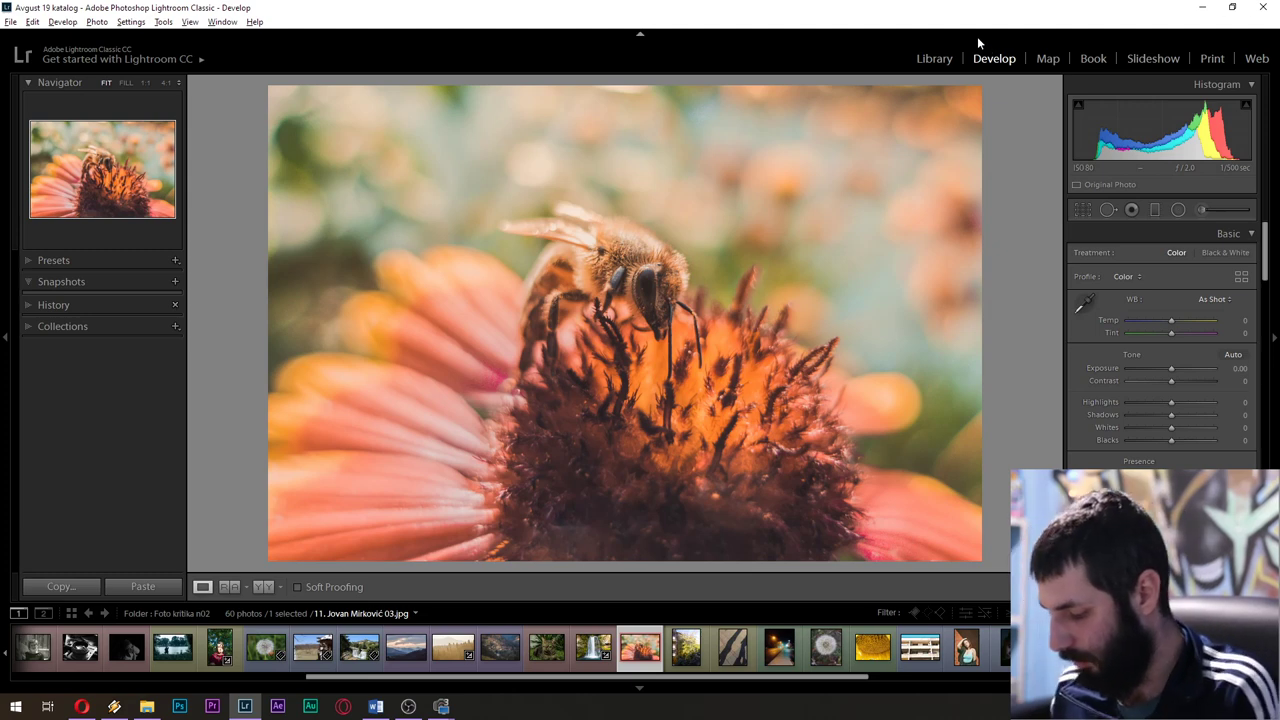
pyautogui.click(631, 293)
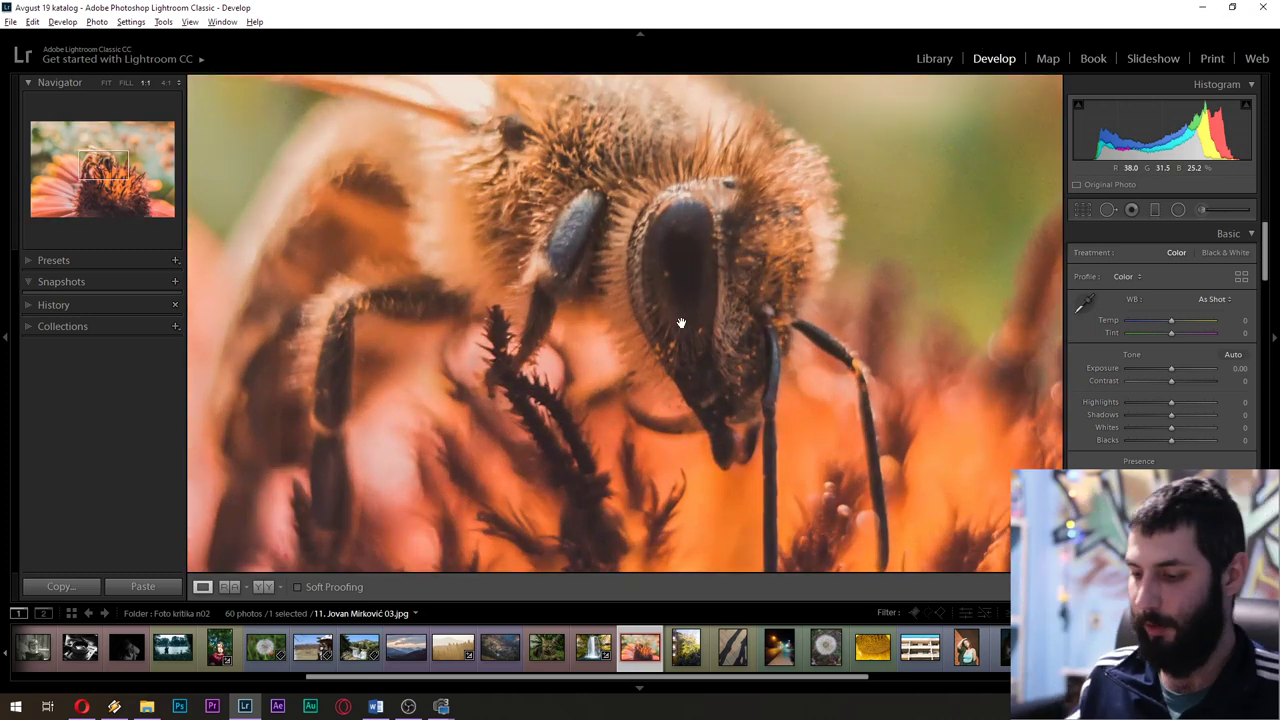
pyautogui.moveTo(680, 323); pyautogui.dragTo(708, 303)
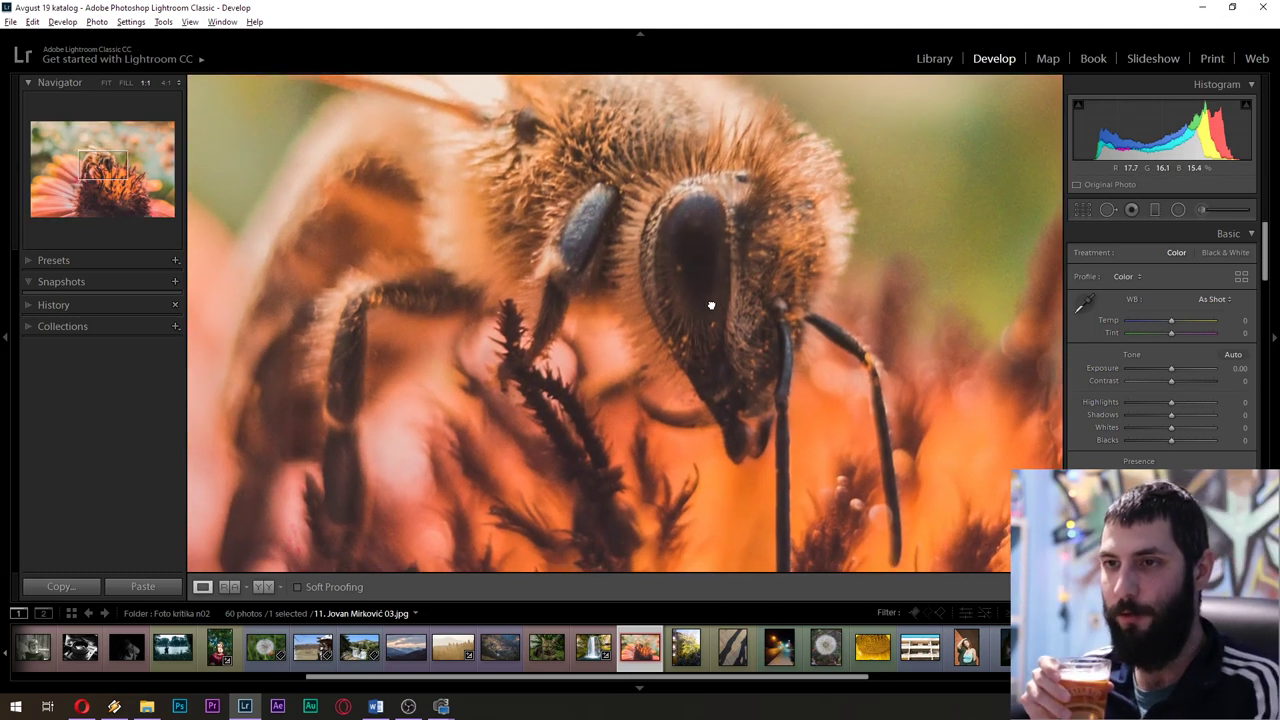
pyautogui.click(708, 303)
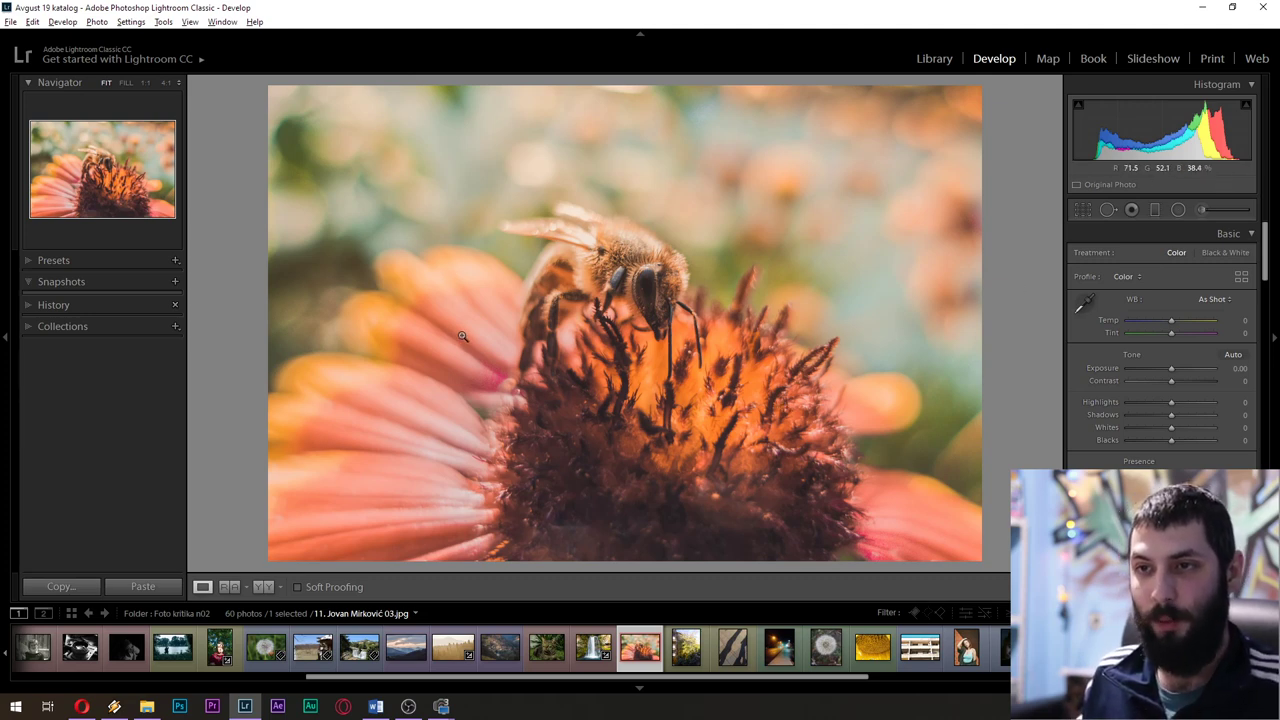
pyautogui.click(672, 336)
pyautogui.click(762, 336)
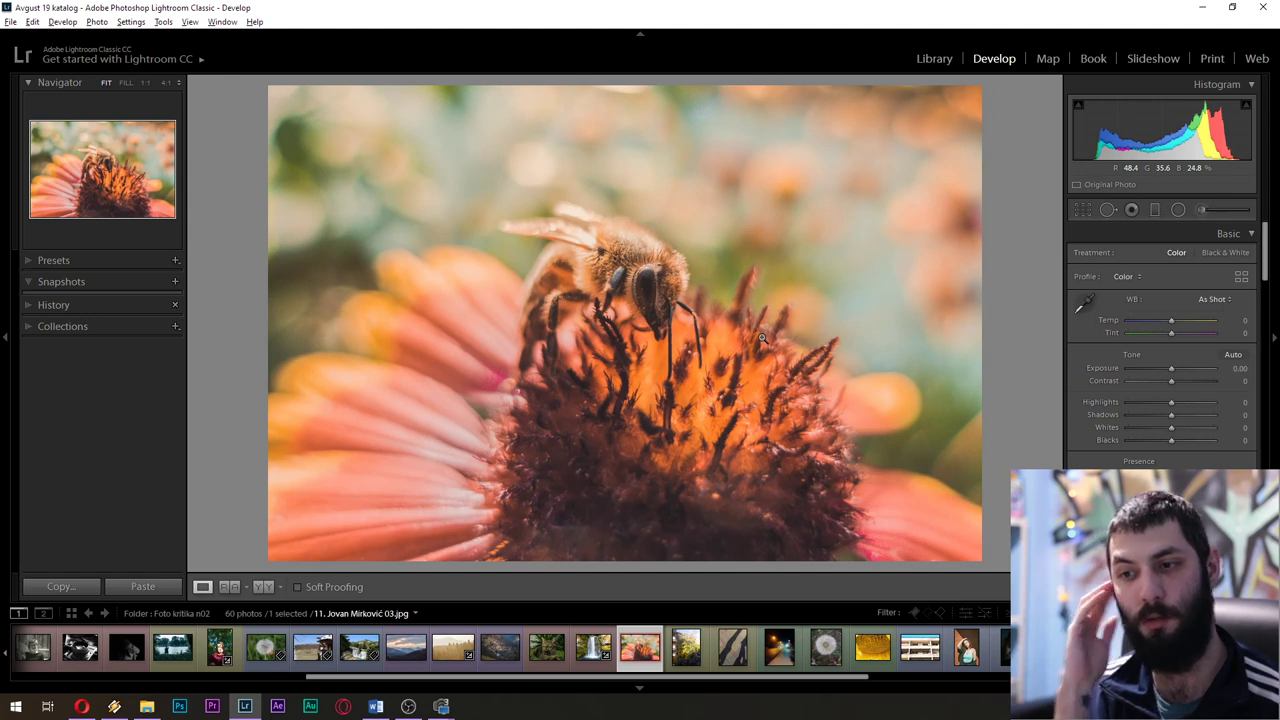
# Go to the photo of yellow balcony flowers beside a building and compare its before and after views
pyautogui.press('Right')
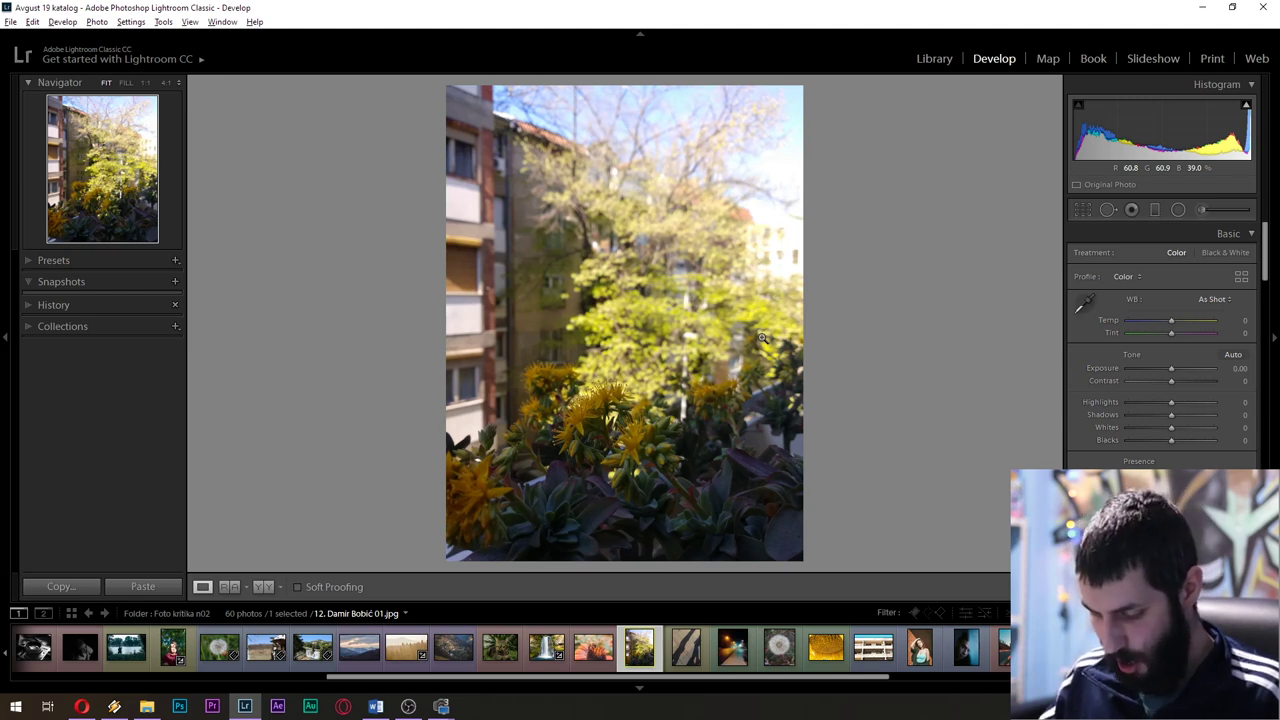
pyautogui.press('\\')
pyautogui.press('\\')
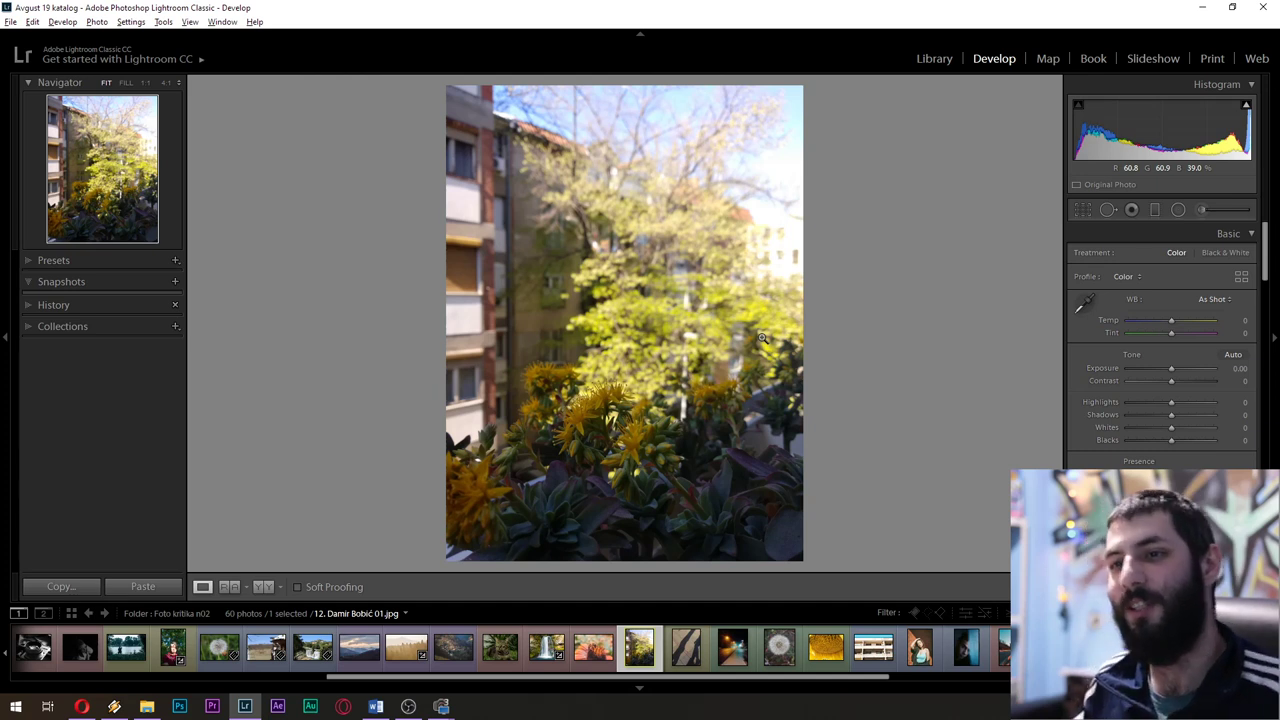
pyautogui.moveTo(762, 338); pyautogui.dragTo(760, 337)
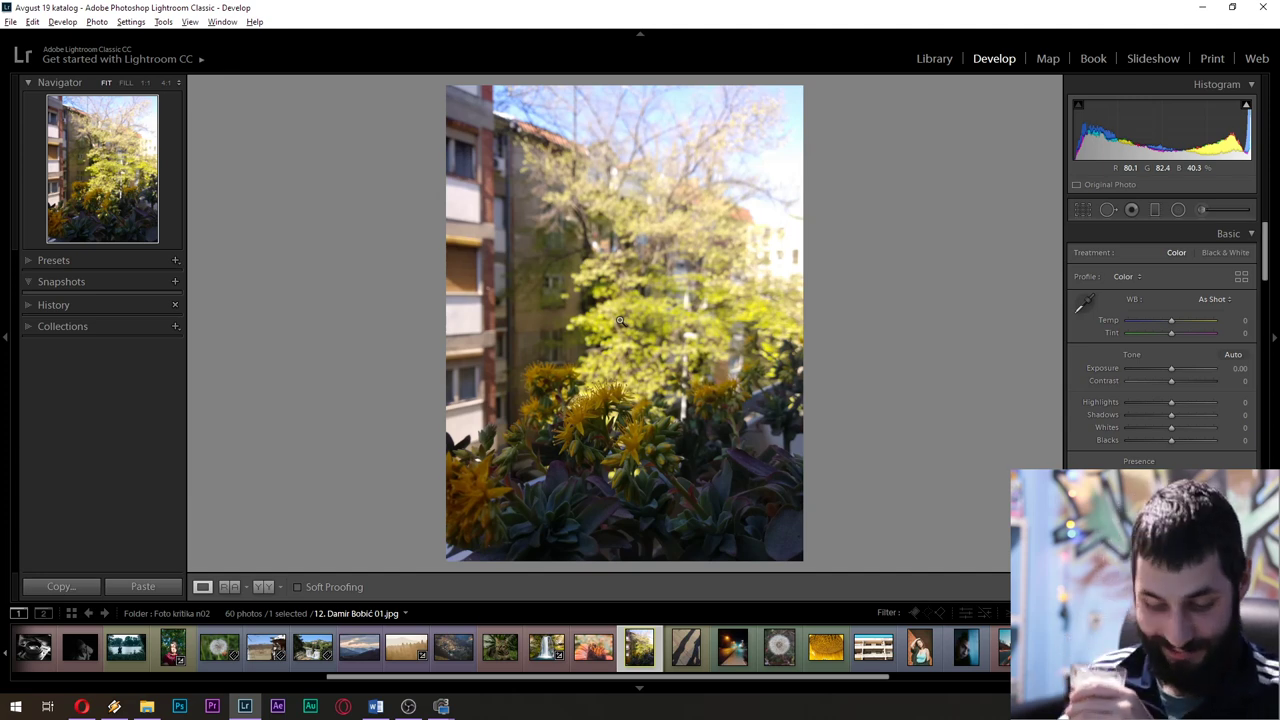
# Go to the photo of shadows on the paving, inspect the shadow area at 1:1, and return to the fitted size
pyautogui.press('Right')
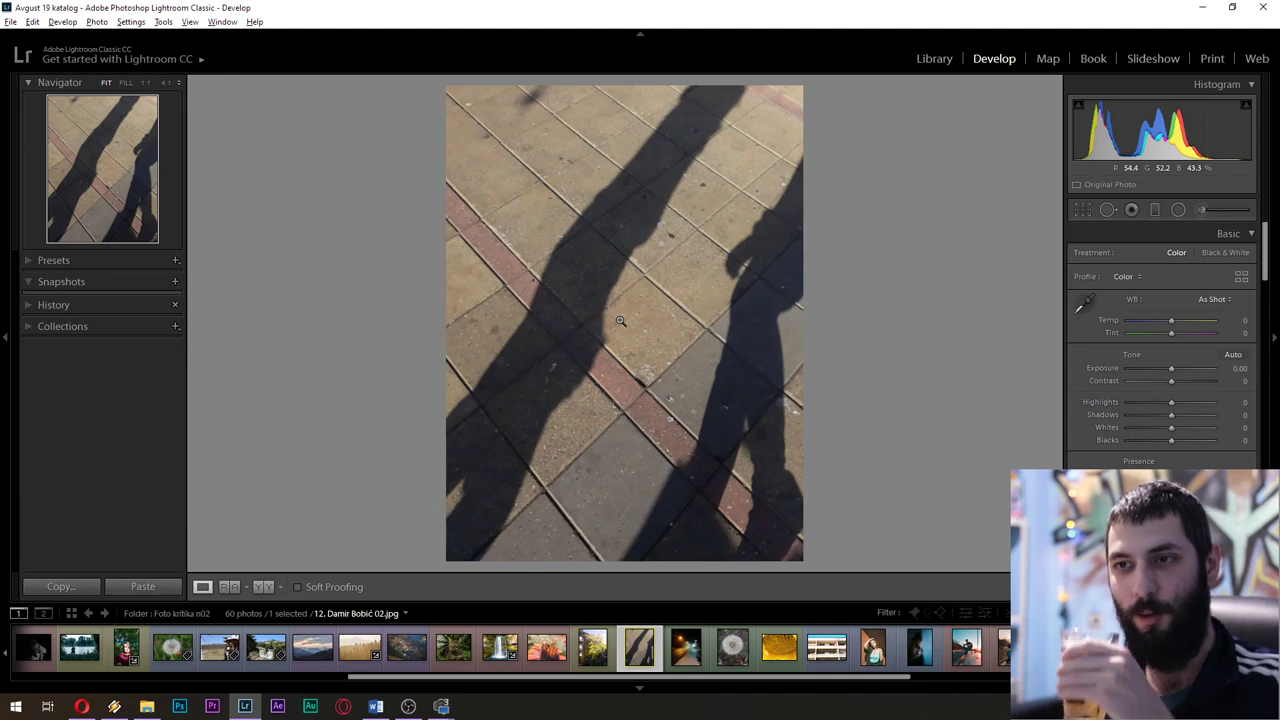
pyautogui.click(606, 342)
pyautogui.moveTo(416, 250); pyautogui.dragTo(510, 500)
pyautogui.click(510, 500)
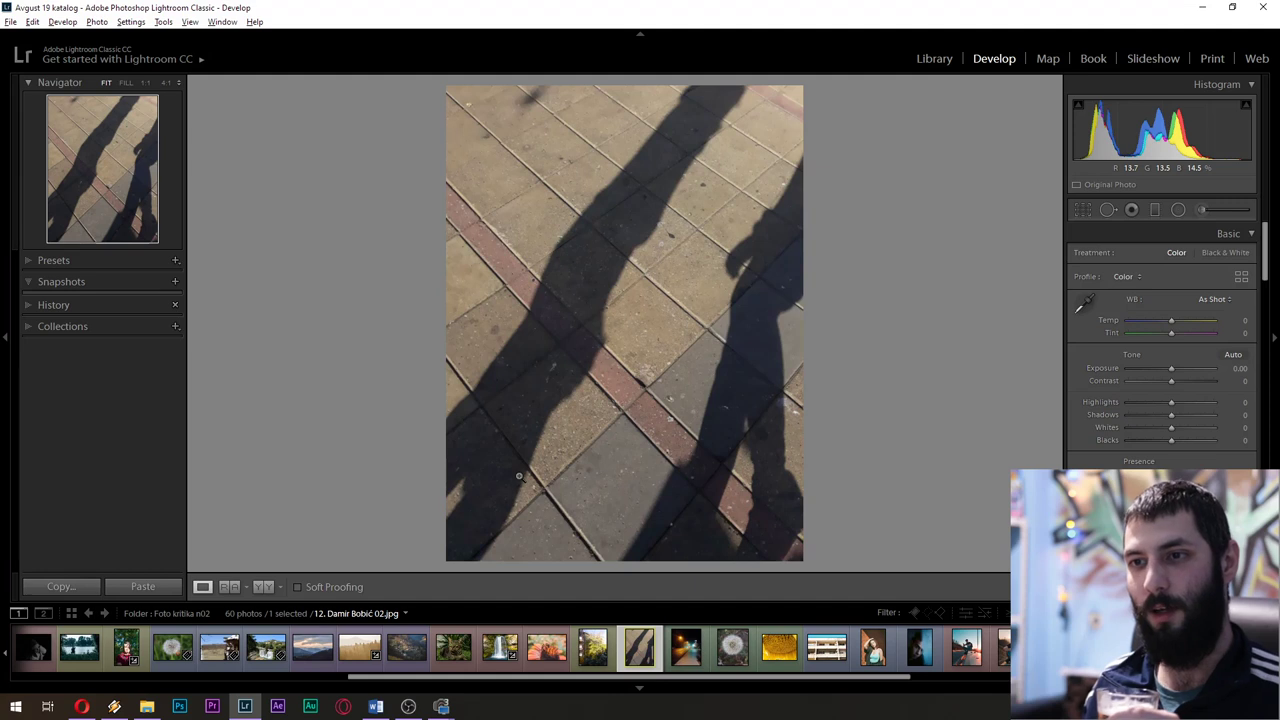
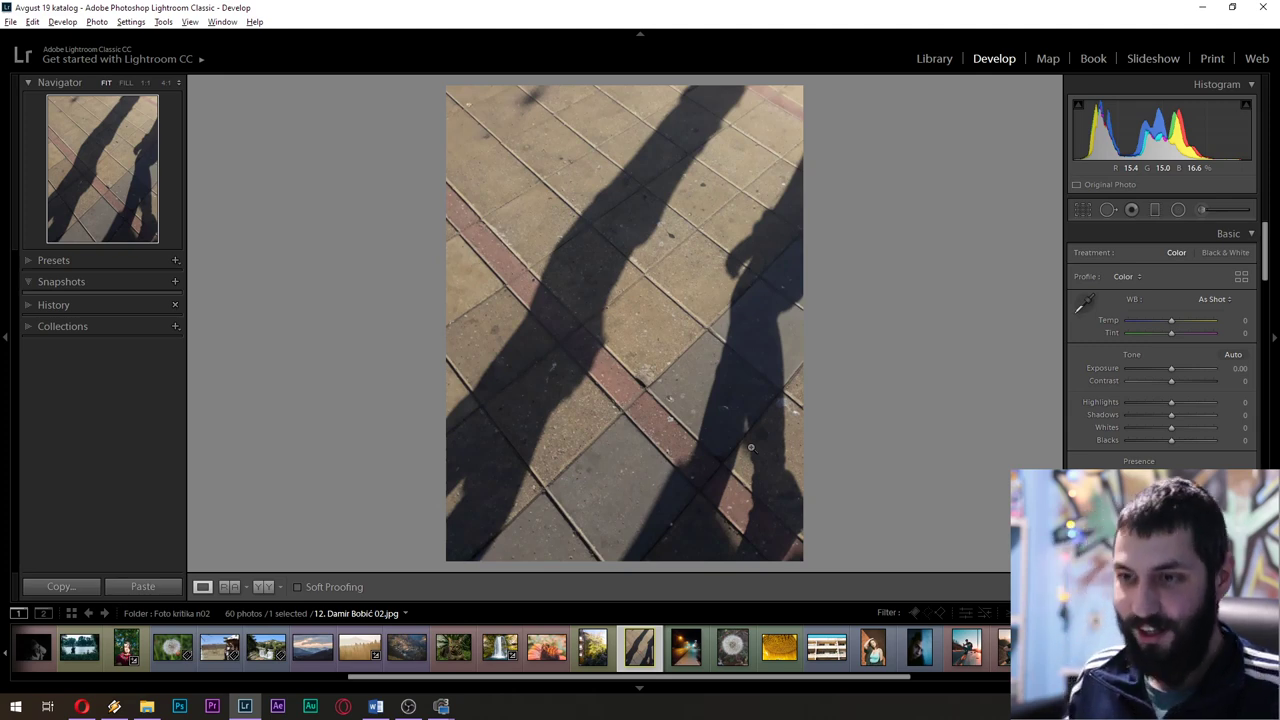
# Go to the night street photo, inspect the street lights and traffic at 1:1, and return to the fitted size
pyautogui.press('Right')
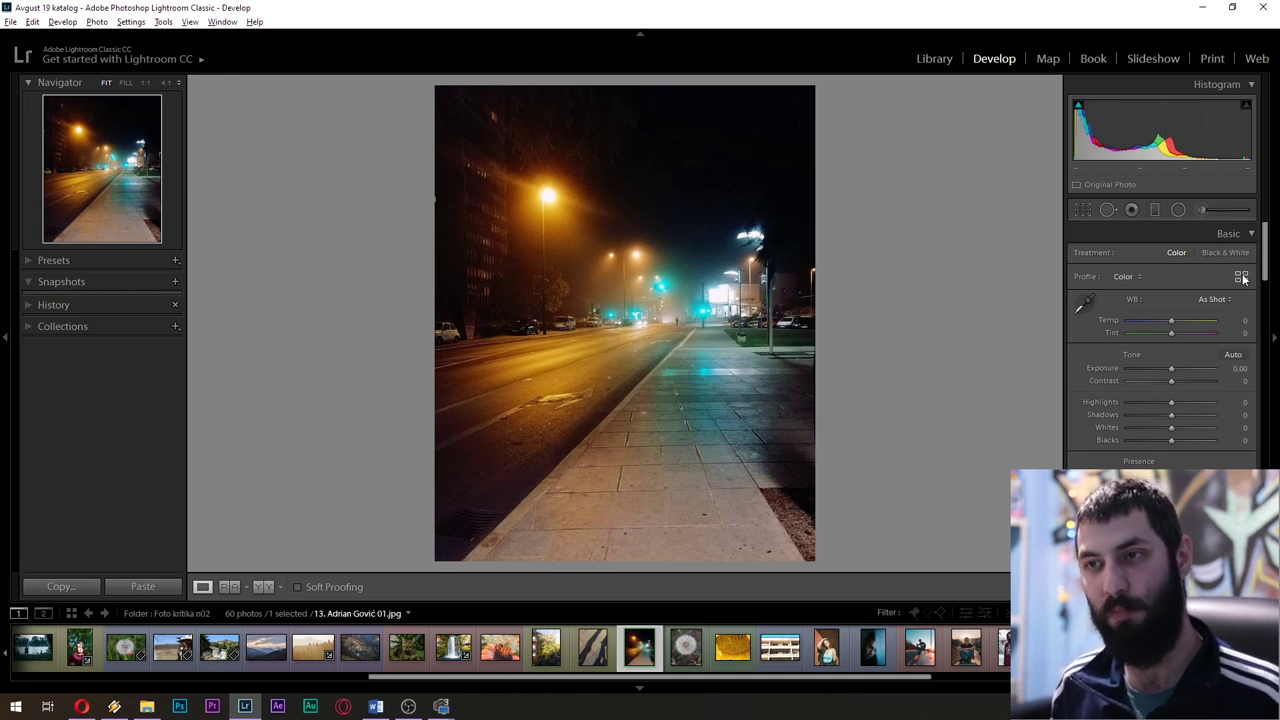
pyautogui.click(689, 343)
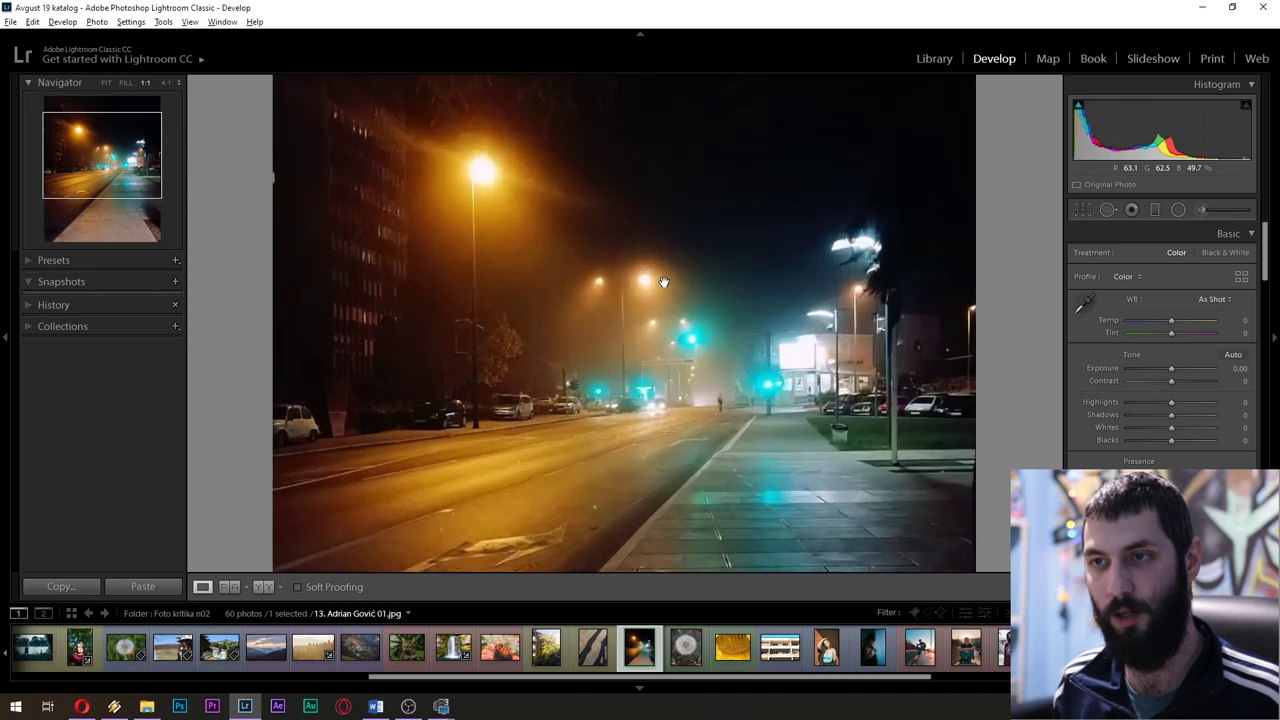
pyautogui.click(688, 384)
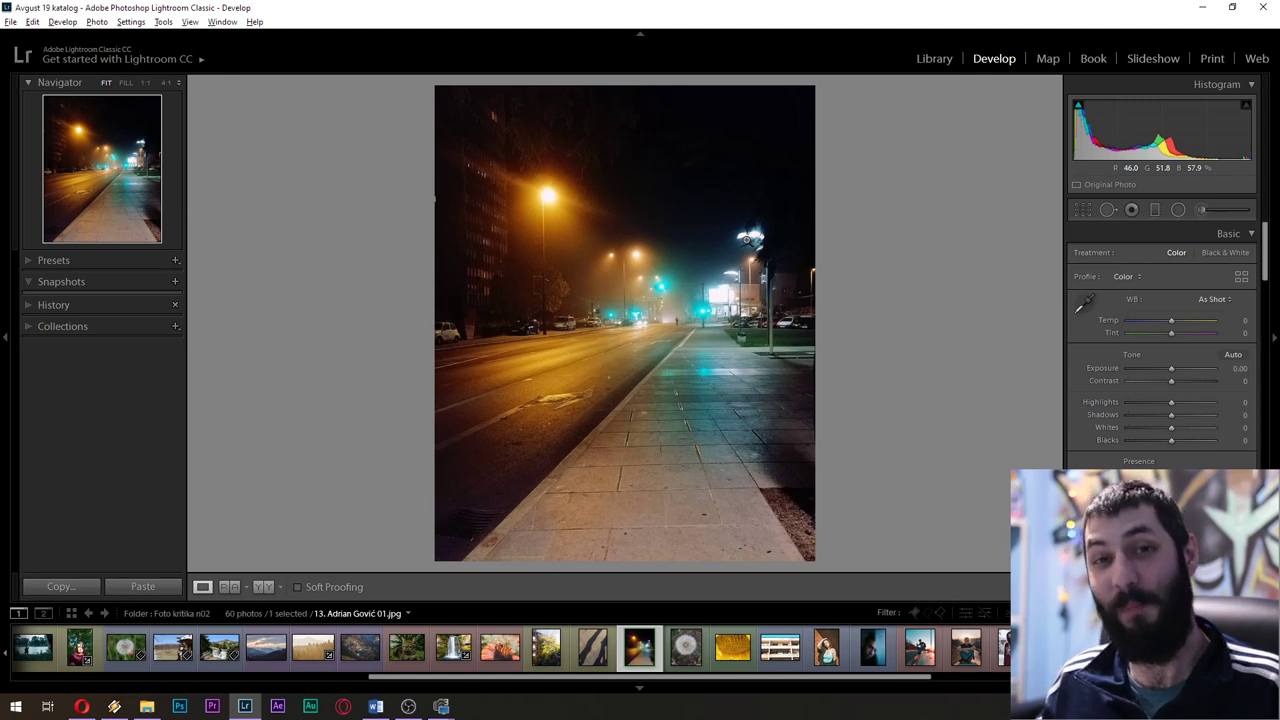
# Go to the white dandelion close-up, inspect the seed head's edge and background at 1:1, and return to the fitted size
pyautogui.press('Right')
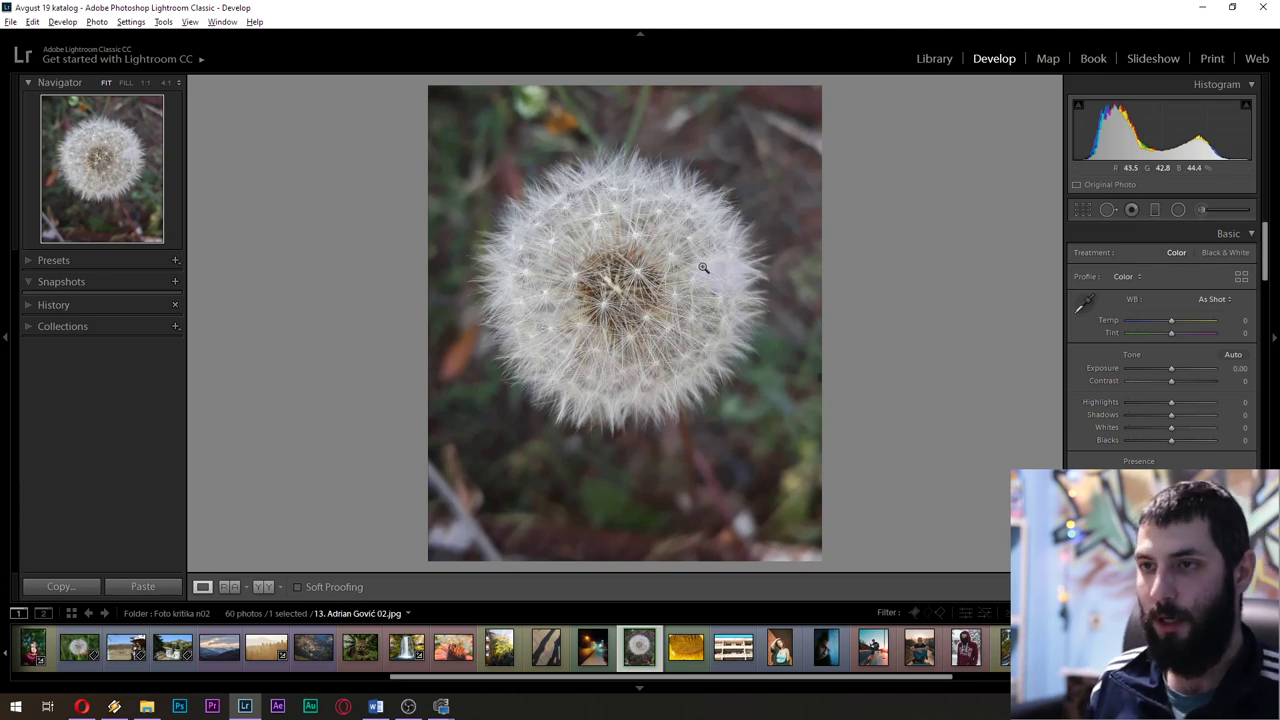
pyautogui.click(815, 214)
pyautogui.click(806, 299)
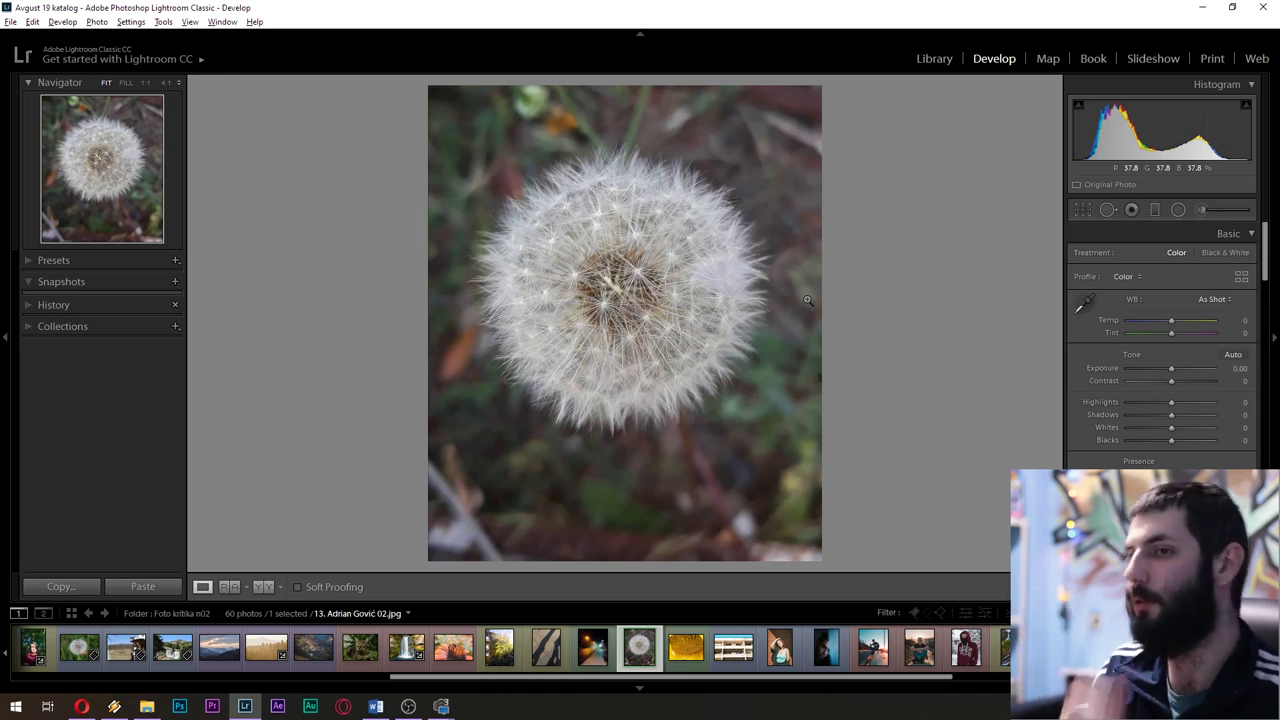
# Go to the sunflower close-up, try a tighter crop that trims its lower edge, and undo the crop
pyautogui.press('Right')
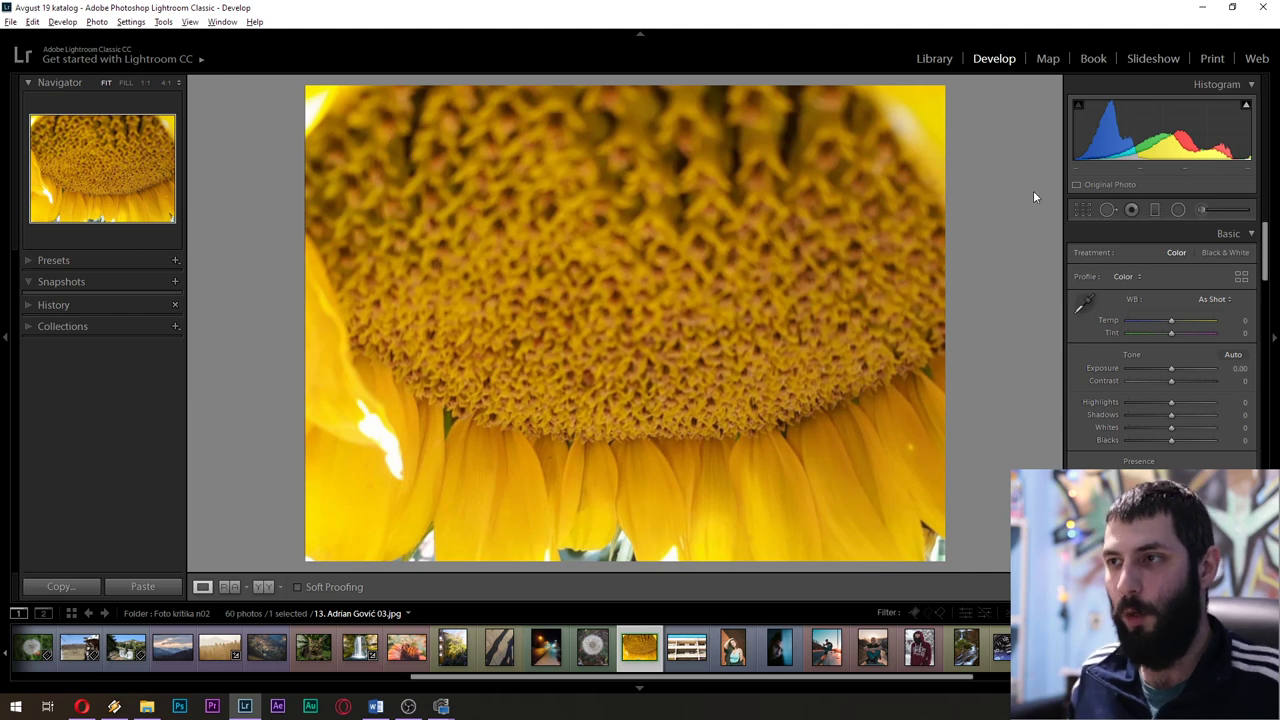
pyautogui.click(1085, 208)
pyautogui.moveTo(305, 561); pyautogui.dragTo(329, 553)
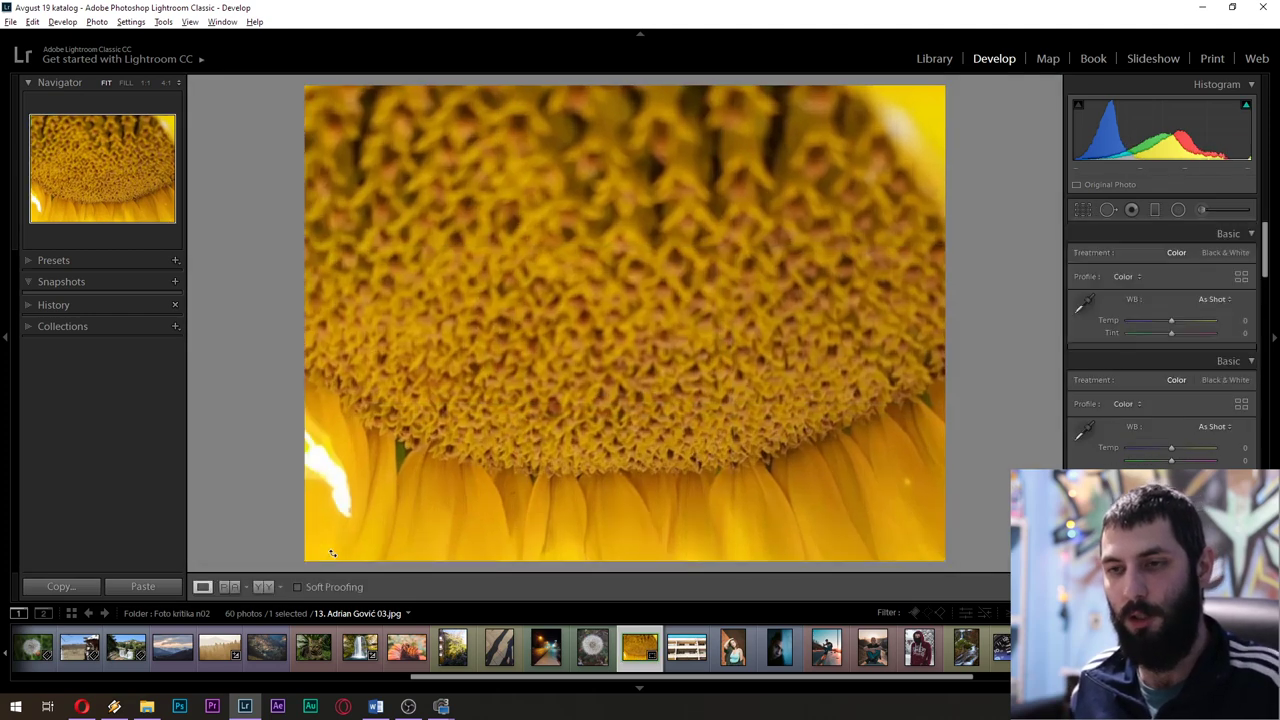
pyautogui.press('Return')
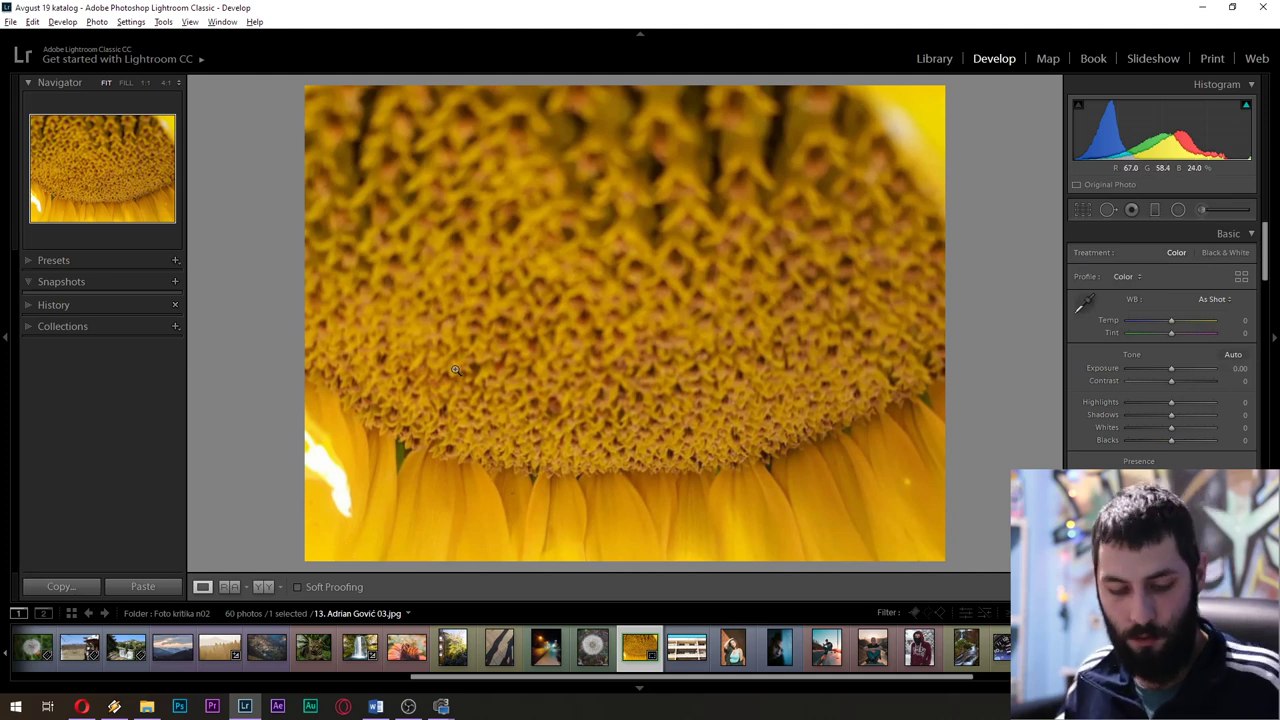
pyautogui.hotkey('ctrl', 'z')
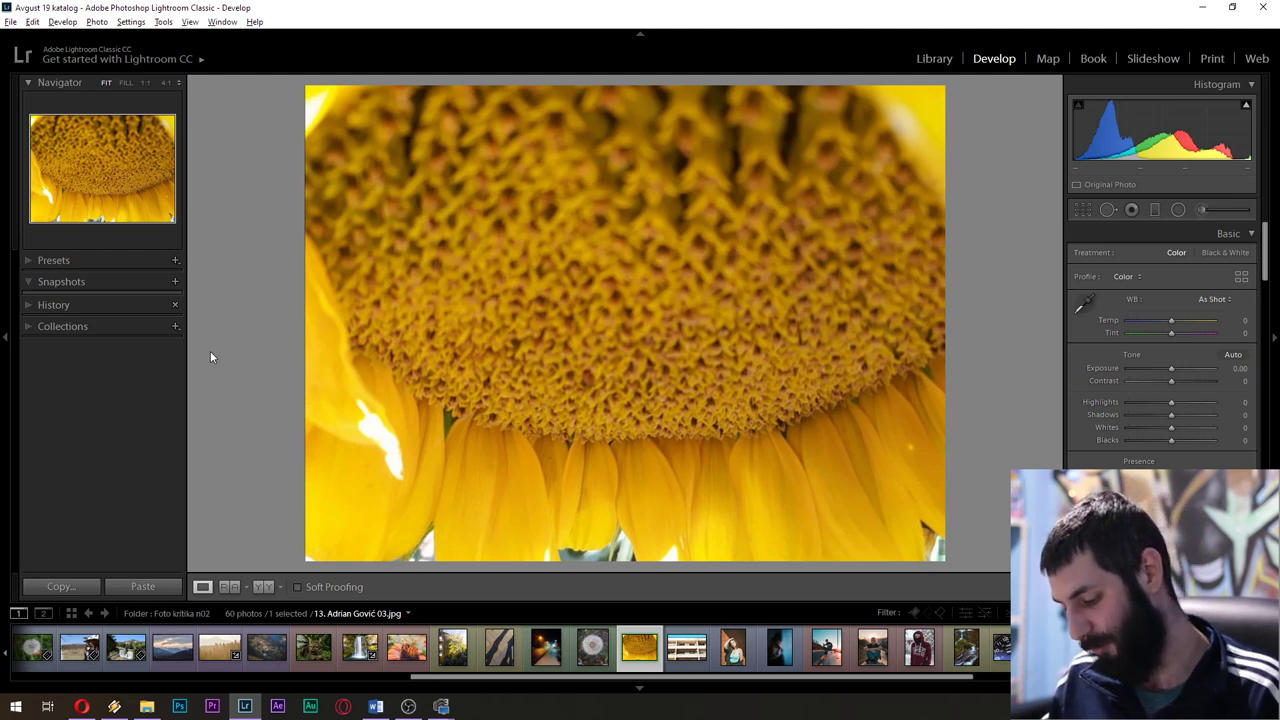
# Go to the apartment building photo, compare the Level and Full Upright corrections, and apply Level
pyautogui.press('Right')
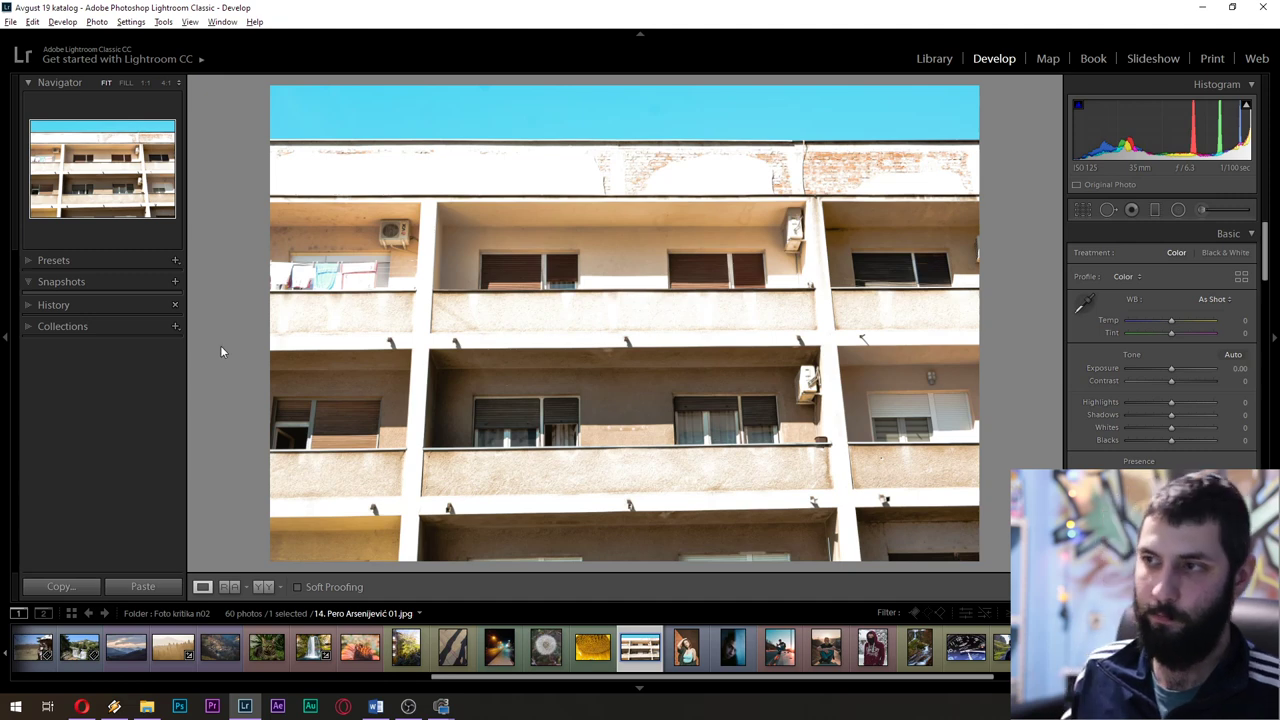
pyautogui.scroll(-5, 1116, 320)
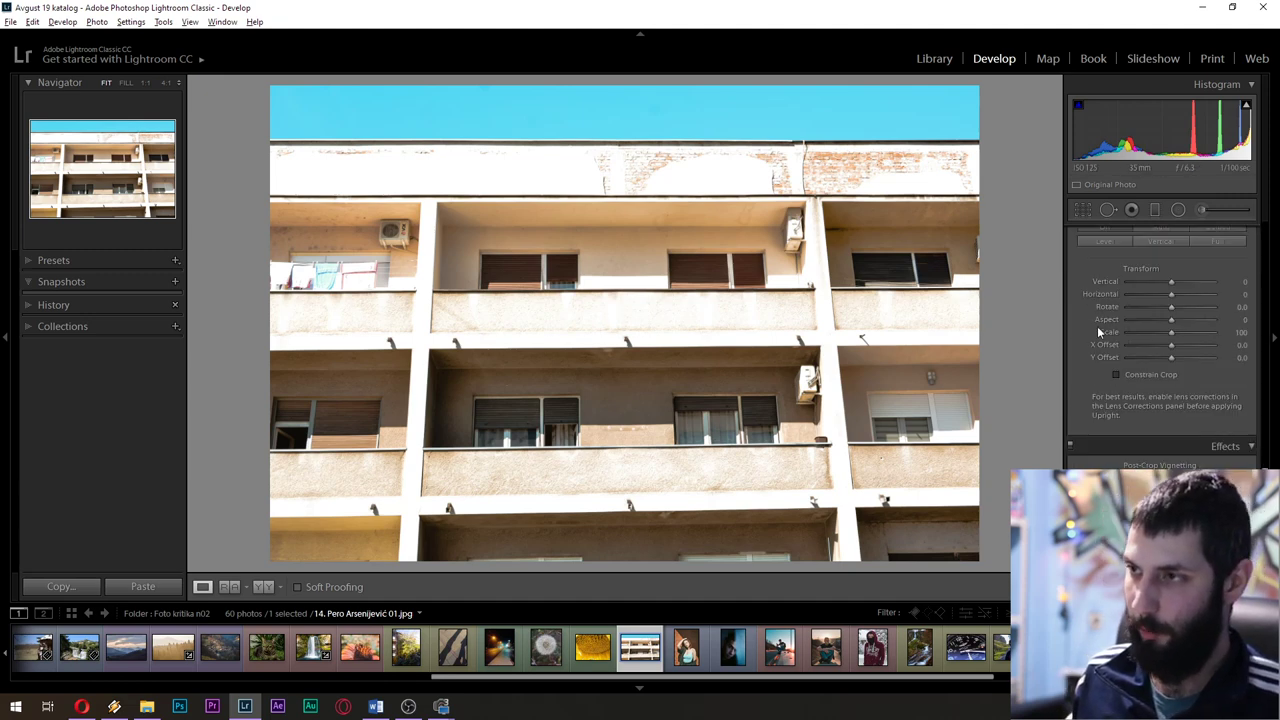
pyautogui.scroll(1, 1095, 335)
pyautogui.click(1094, 338)
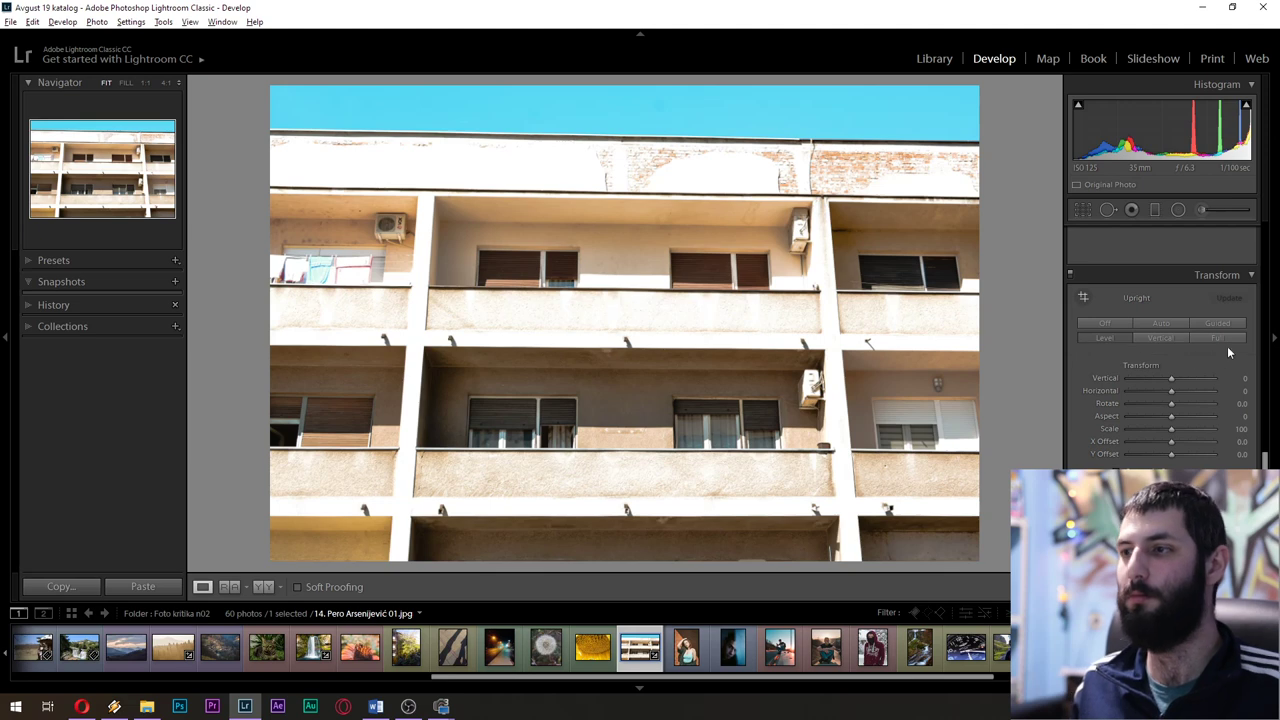
pyautogui.click(1226, 340)
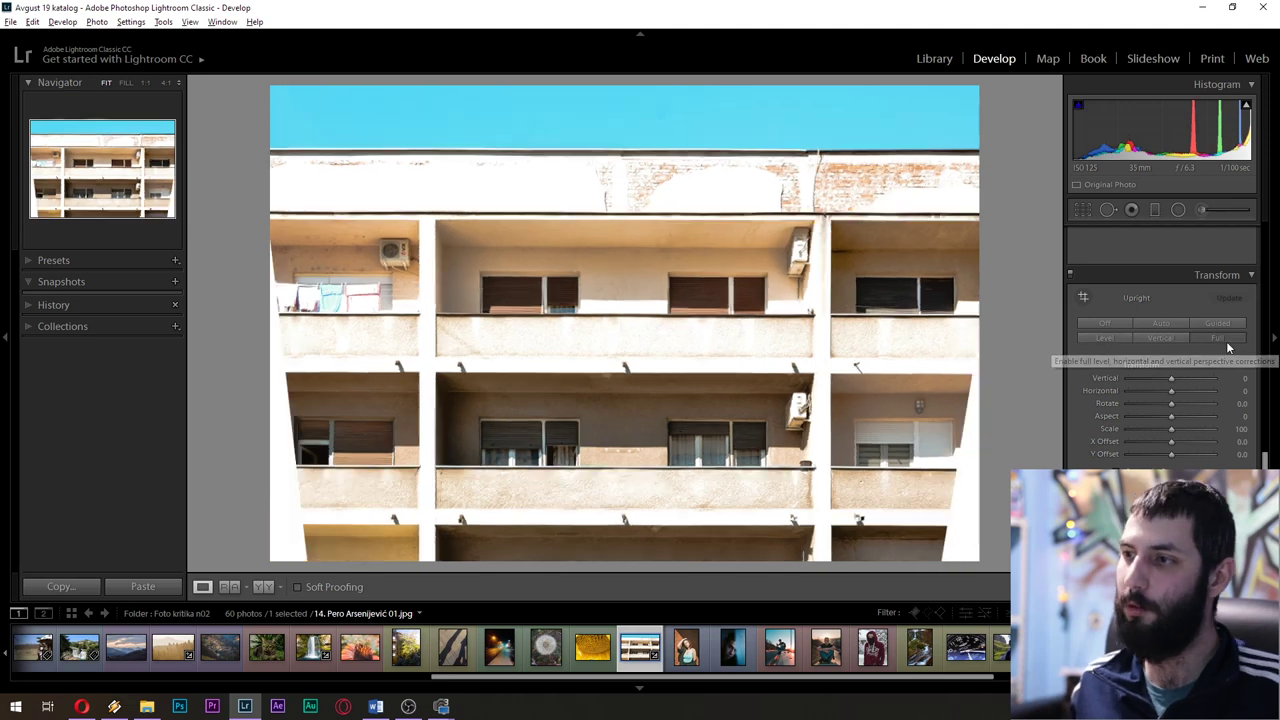
pyautogui.click(1101, 337)
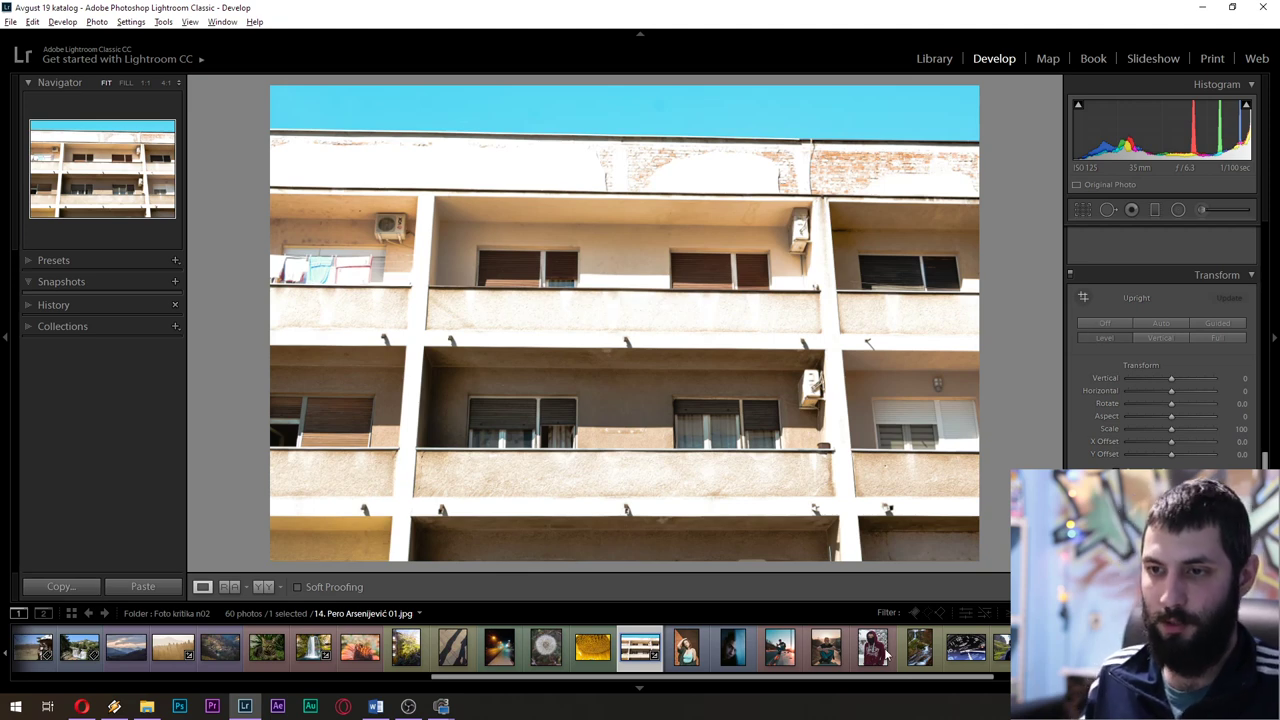
# View the brick wall portrait and the dark blue half-face portrait, comparing them with the apartment building photo
pyautogui.click(680, 655)
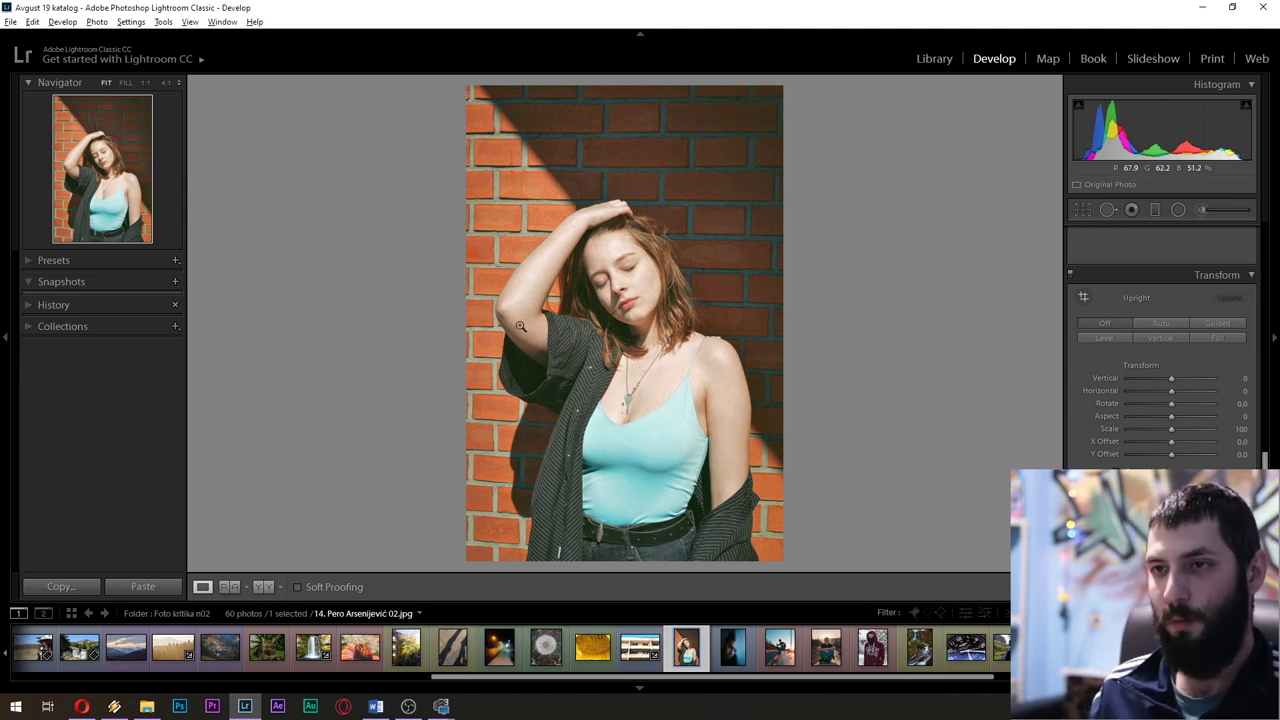
pyautogui.moveTo(604, 287); pyautogui.dragTo(721, 331)
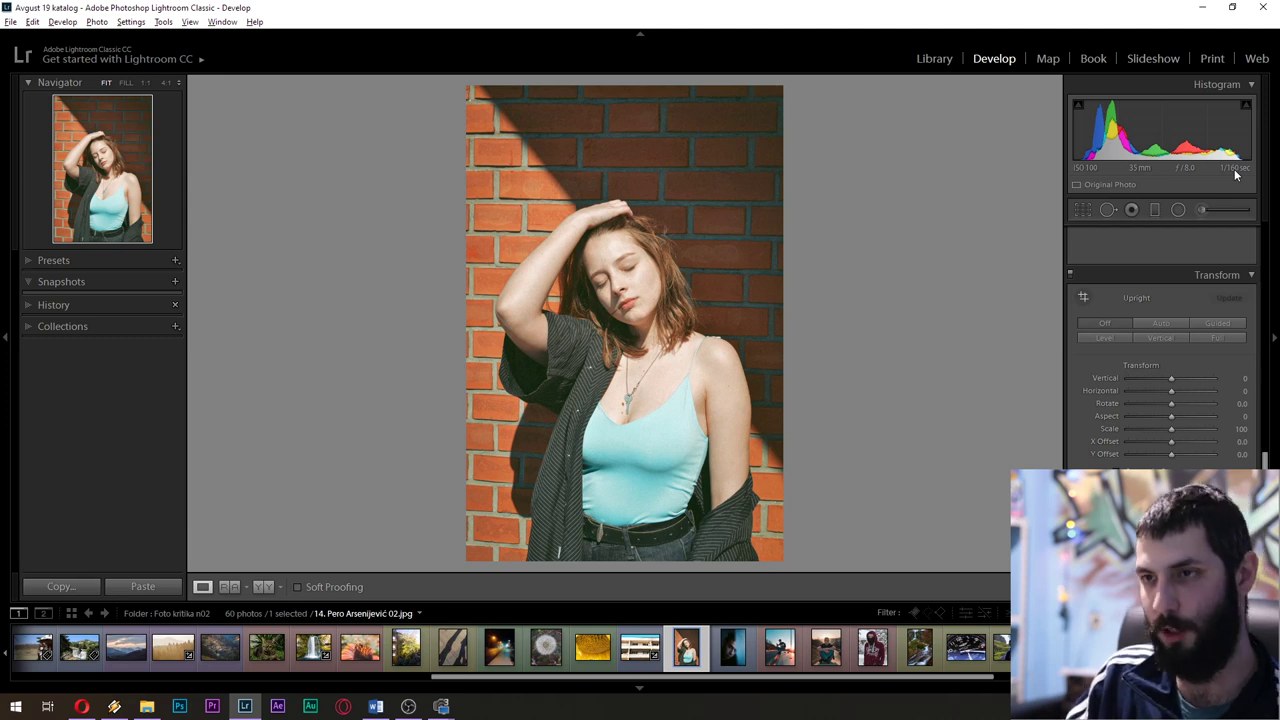
pyautogui.press('Right')
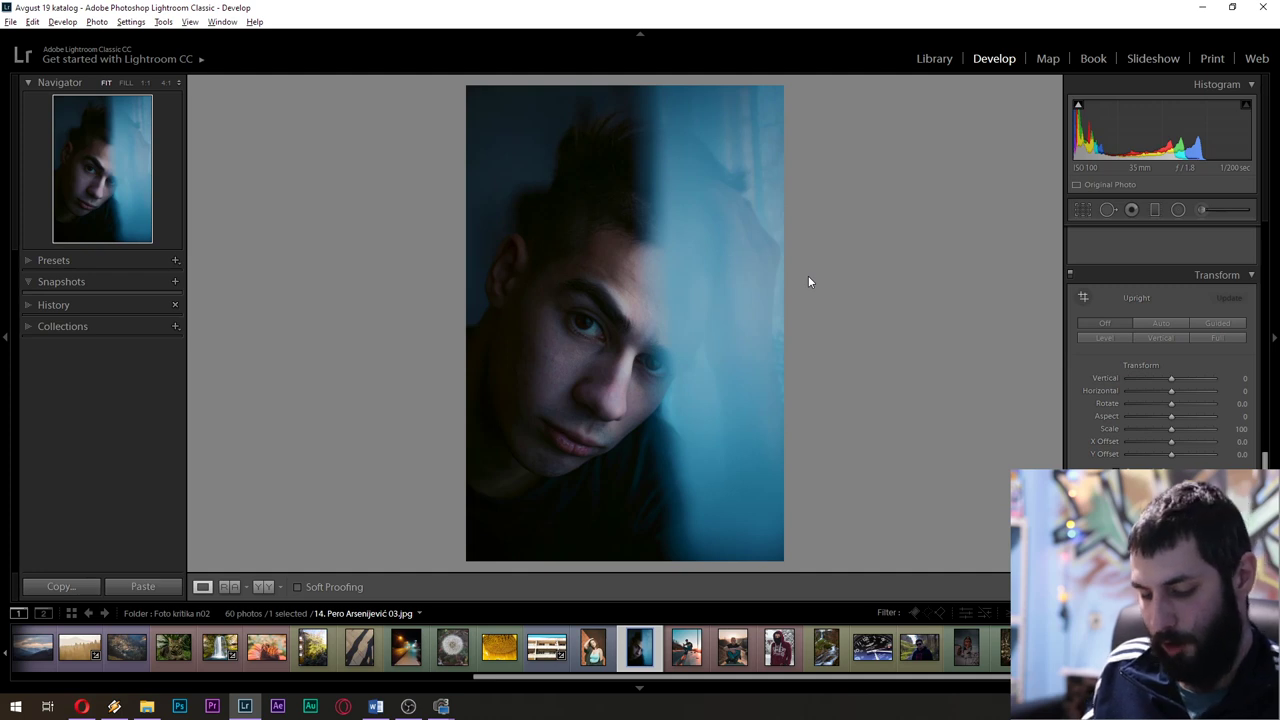
pyautogui.press('Left')
pyautogui.press('Left')
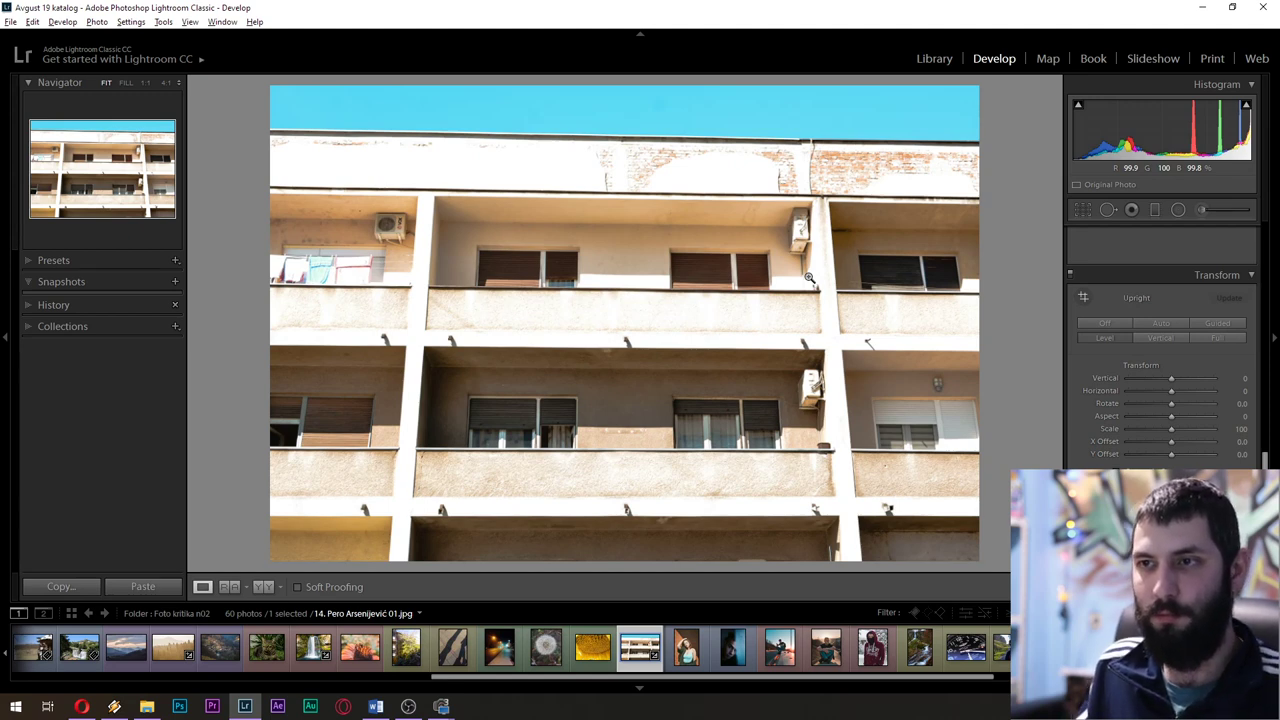
pyautogui.press('Right')
pyautogui.press('Right')
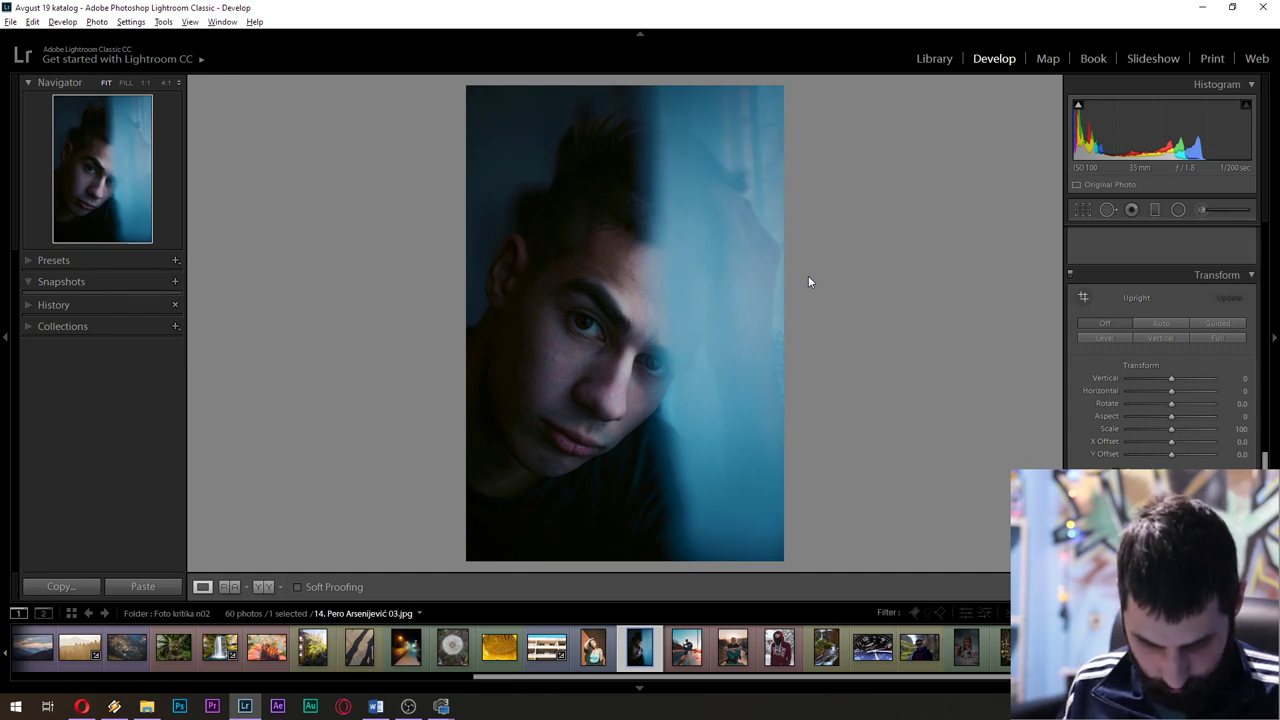
# Go to the photo of the man with a phone on the roadside barrier, inspect his face at 1:1, and return to the fitted size
pyautogui.press('Right')
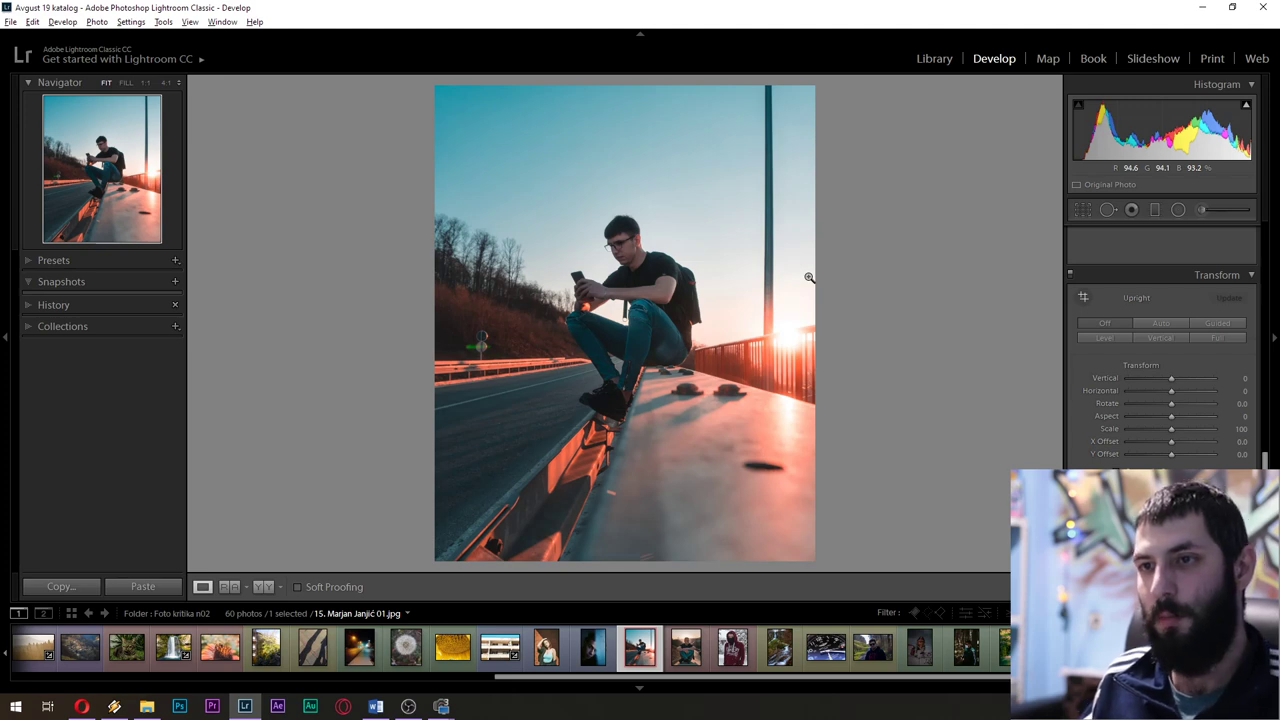
pyautogui.click(568, 272)
pyautogui.moveTo(724, 492); pyautogui.dragTo(769, 405)
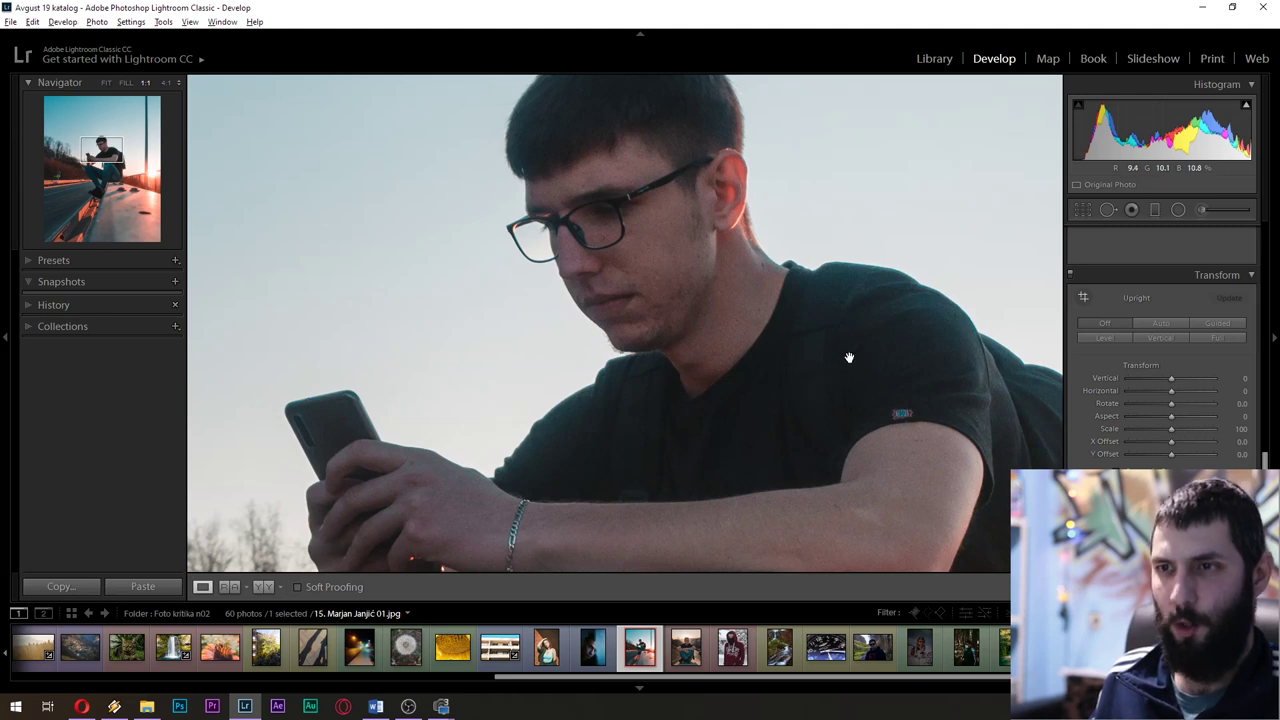
pyautogui.click(848, 362)
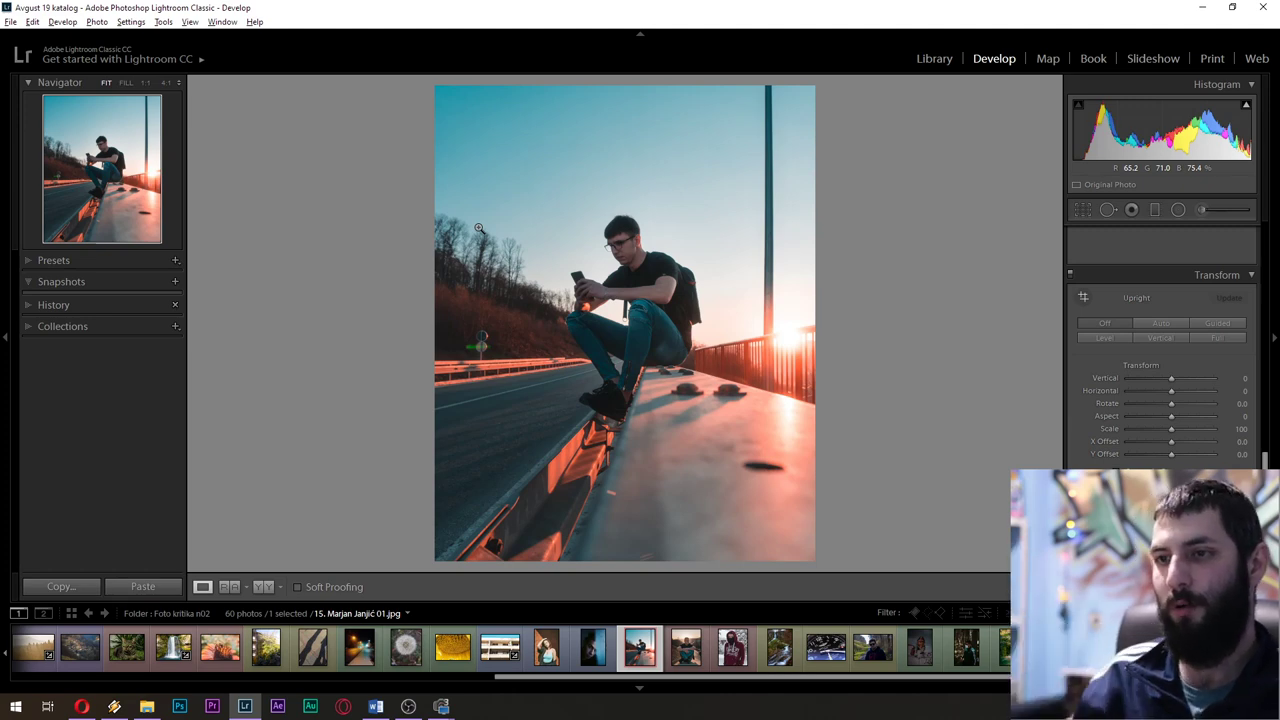
# Inspect the barrier's bolts, the sun behind the railing and the man's head at 1:1, returning to the fitted size after each
pyautogui.click(645, 393)
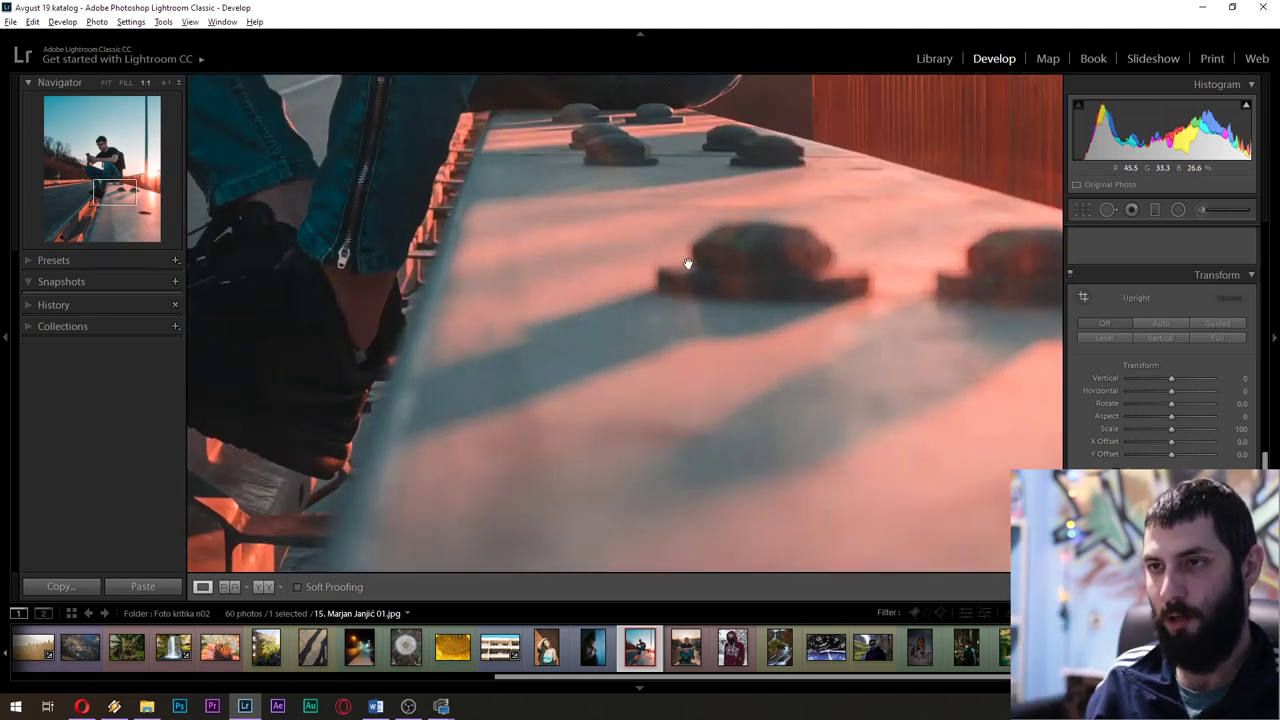
pyautogui.click(748, 264)
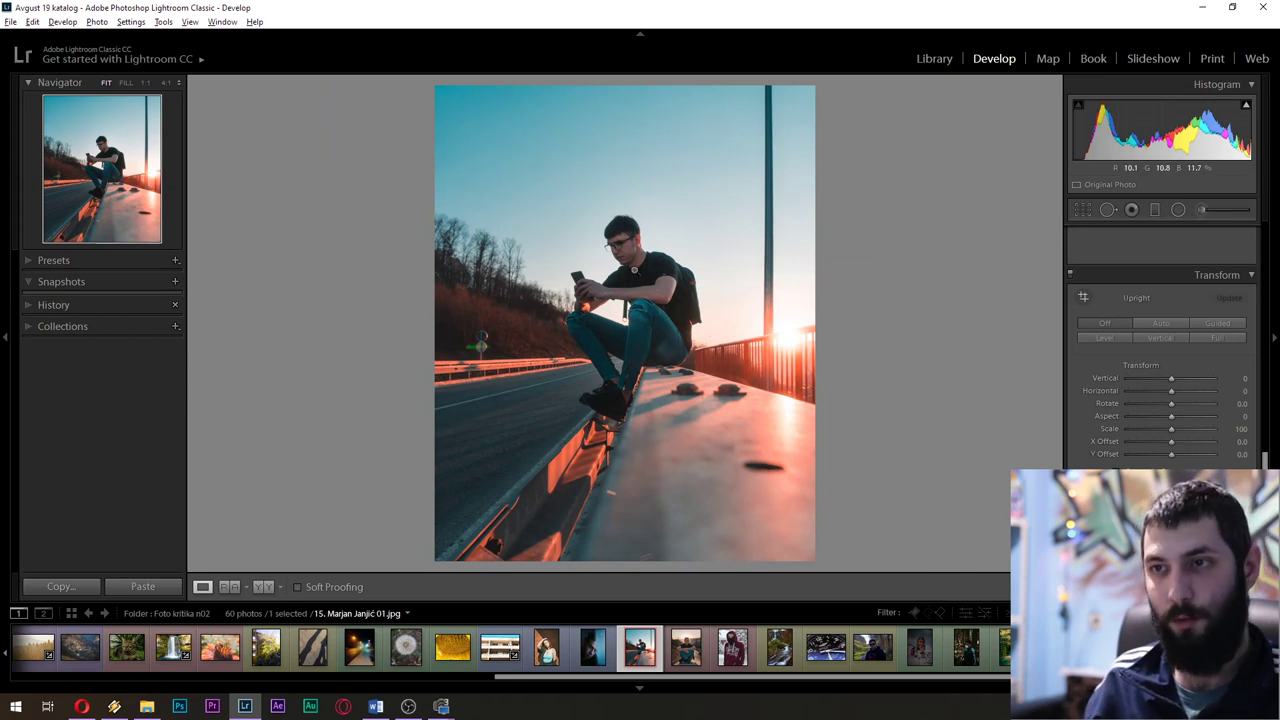
pyautogui.click(791, 329)
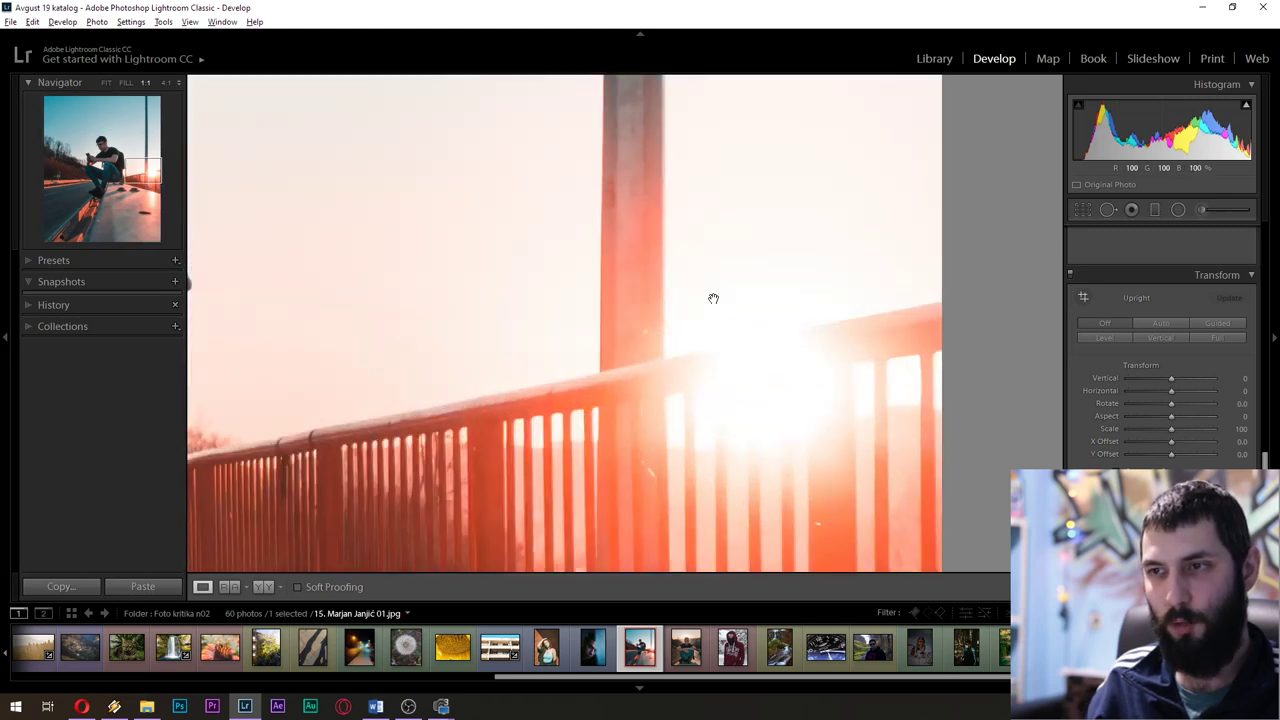
pyautogui.click(814, 357)
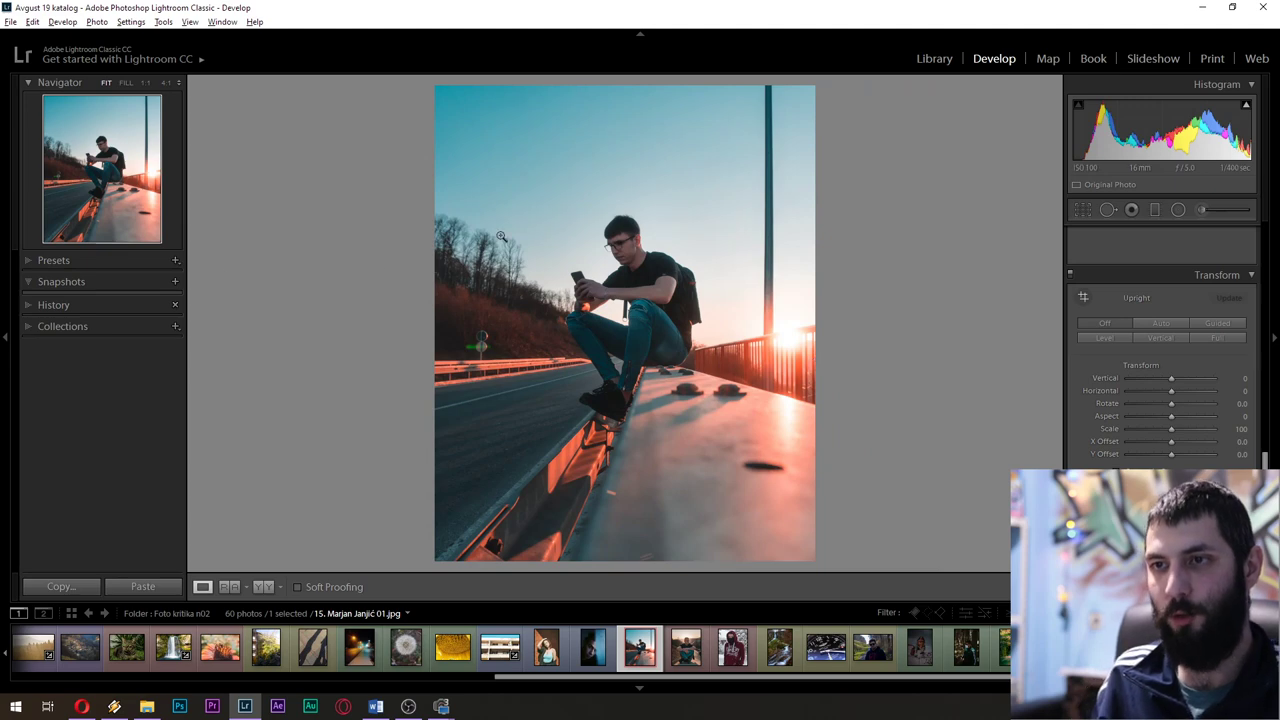
pyautogui.click(666, 242)
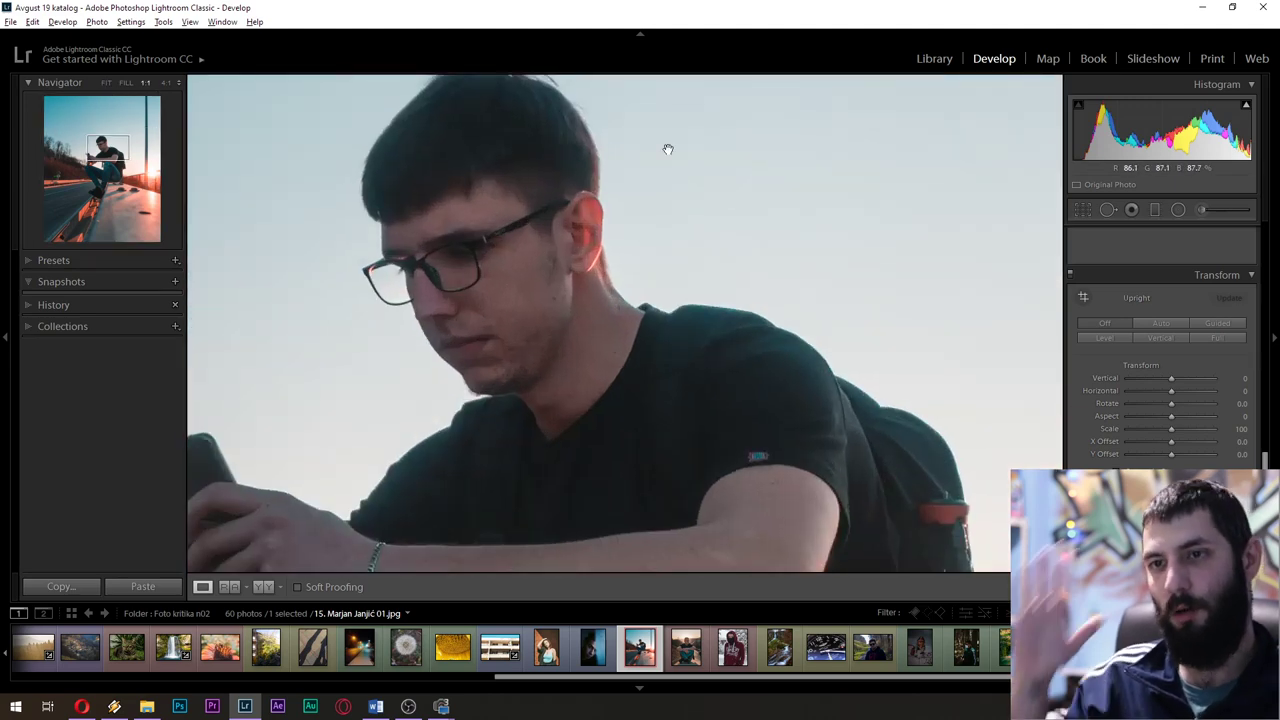
pyautogui.click(646, 197)
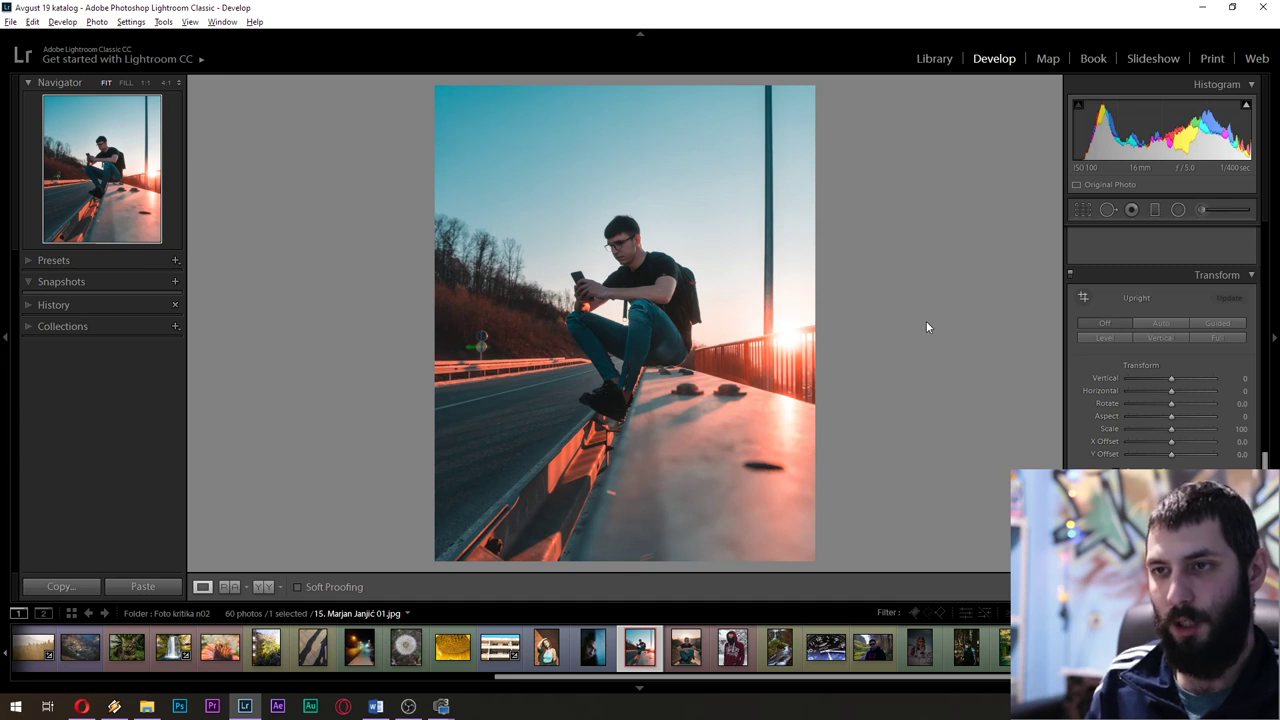
# Go to the cross-legged sunset portrait, inspect the car at the photo's edge at 1:1, and return to the fitted size
pyautogui.press('Right')
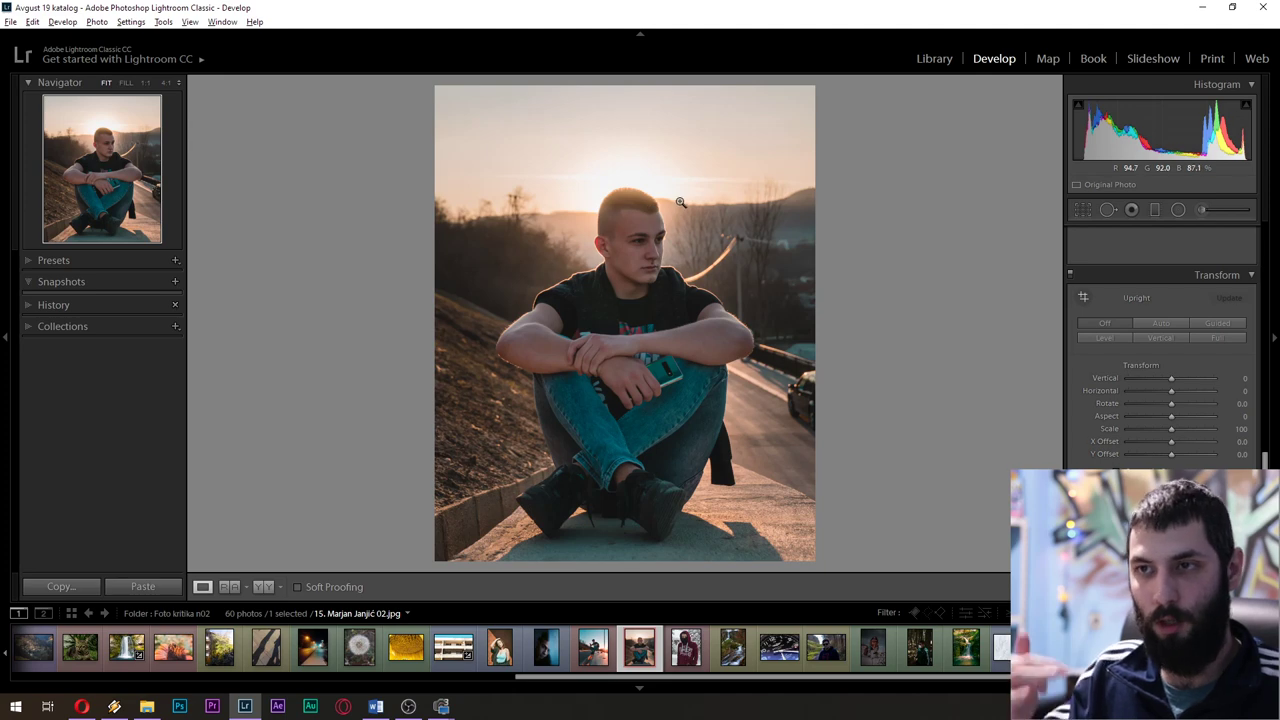
pyautogui.click(791, 409)
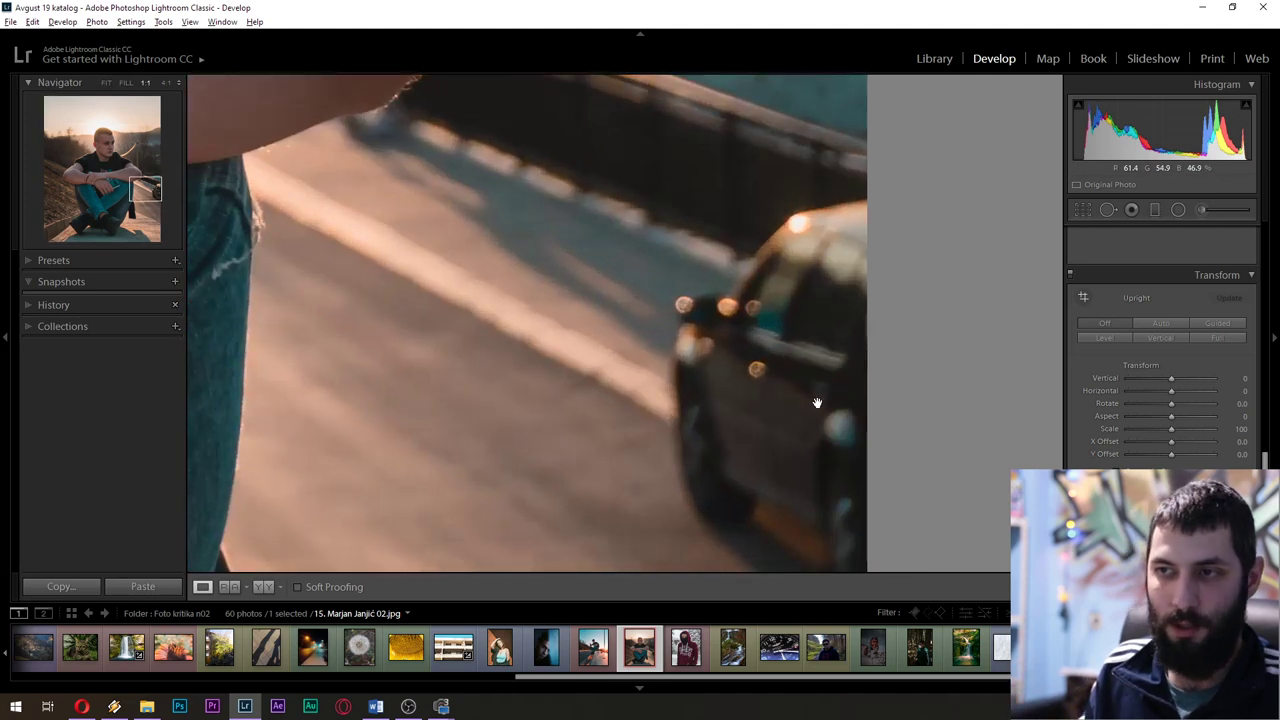
pyautogui.click(680, 358)
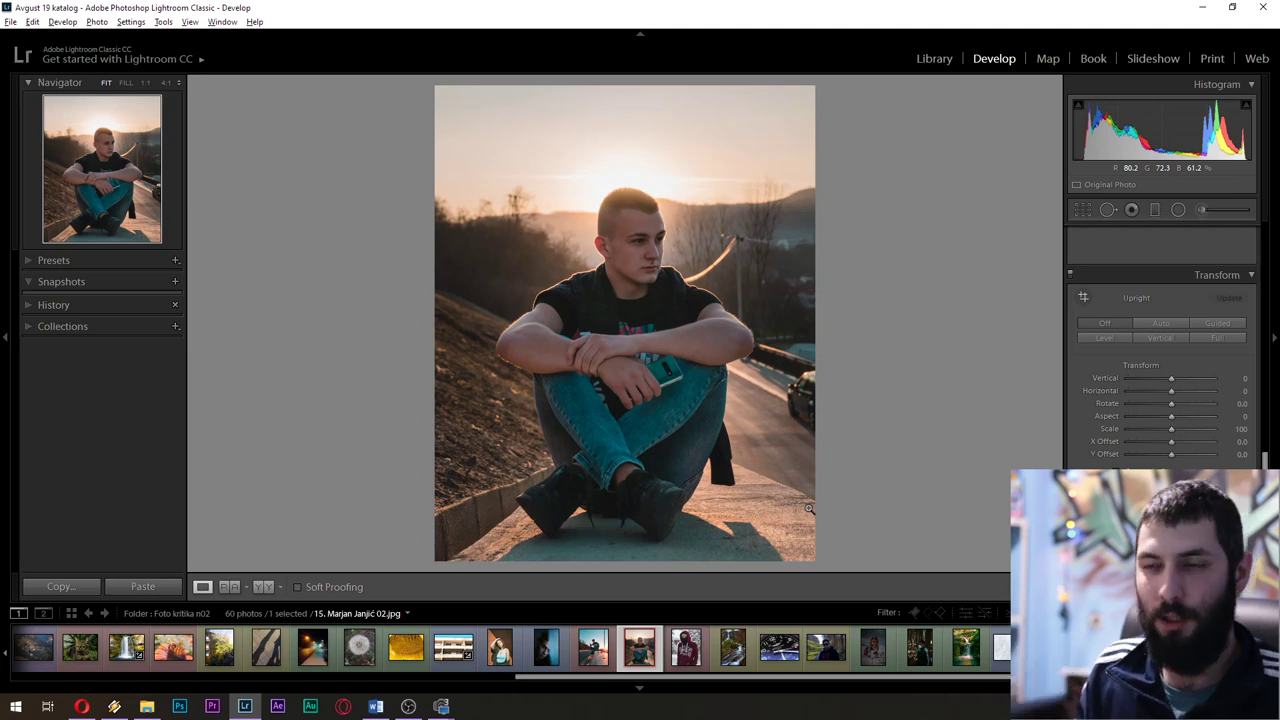
pyautogui.moveTo(805, 403); pyautogui.dragTo(800, 378)
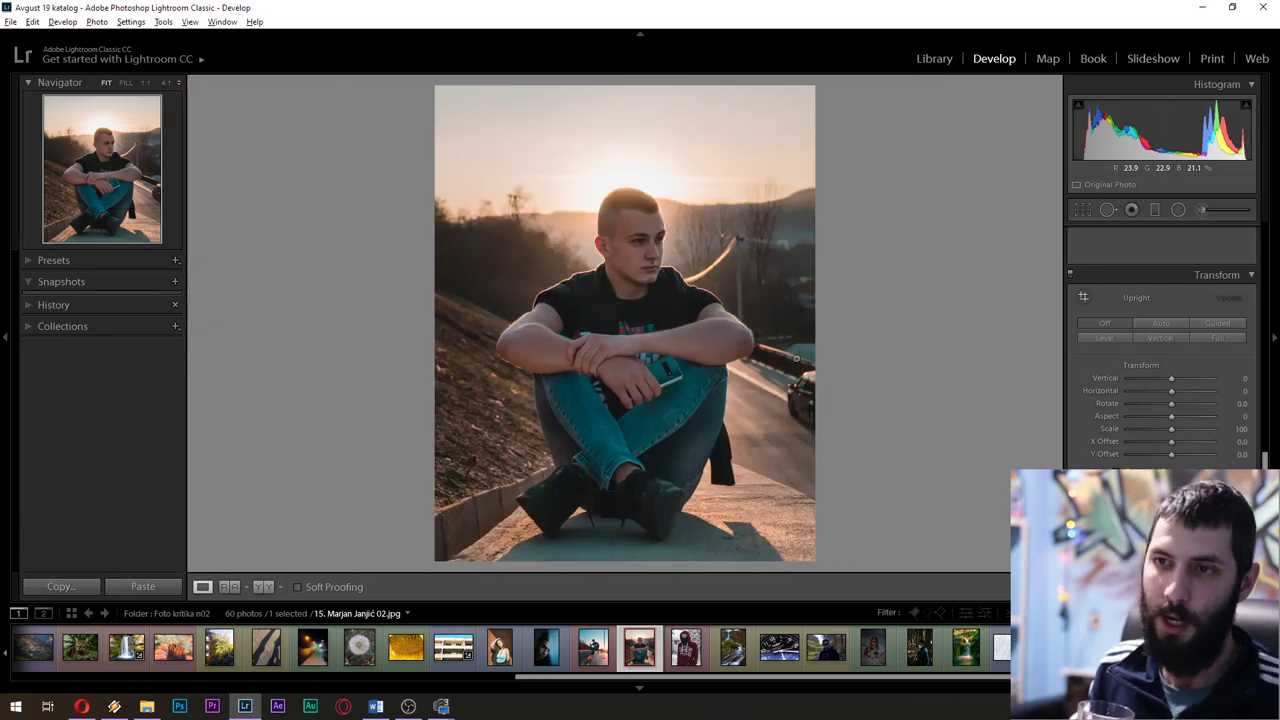
# Inspect the backlit hair and the shoulder's glowing outline in the sunset portrait at 1:1, and return to the fitted size
pyautogui.click(663, 180)
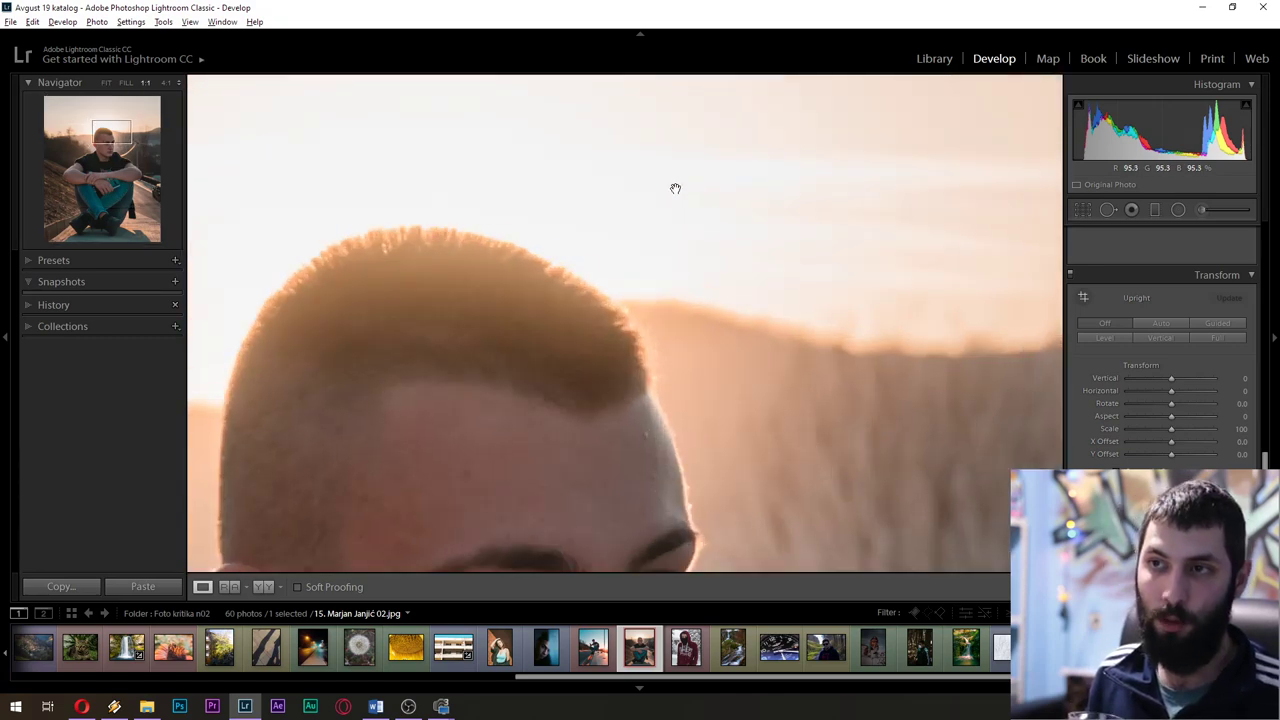
pyautogui.click(580, 220)
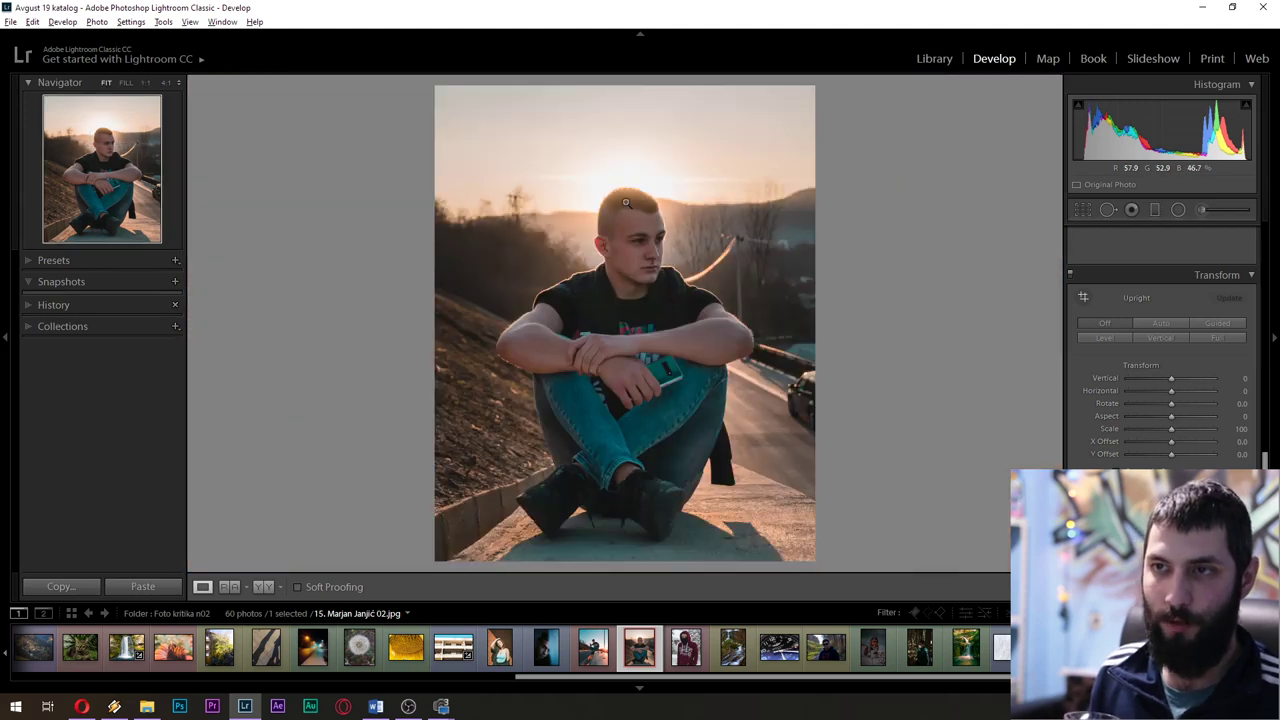
pyautogui.click(598, 268)
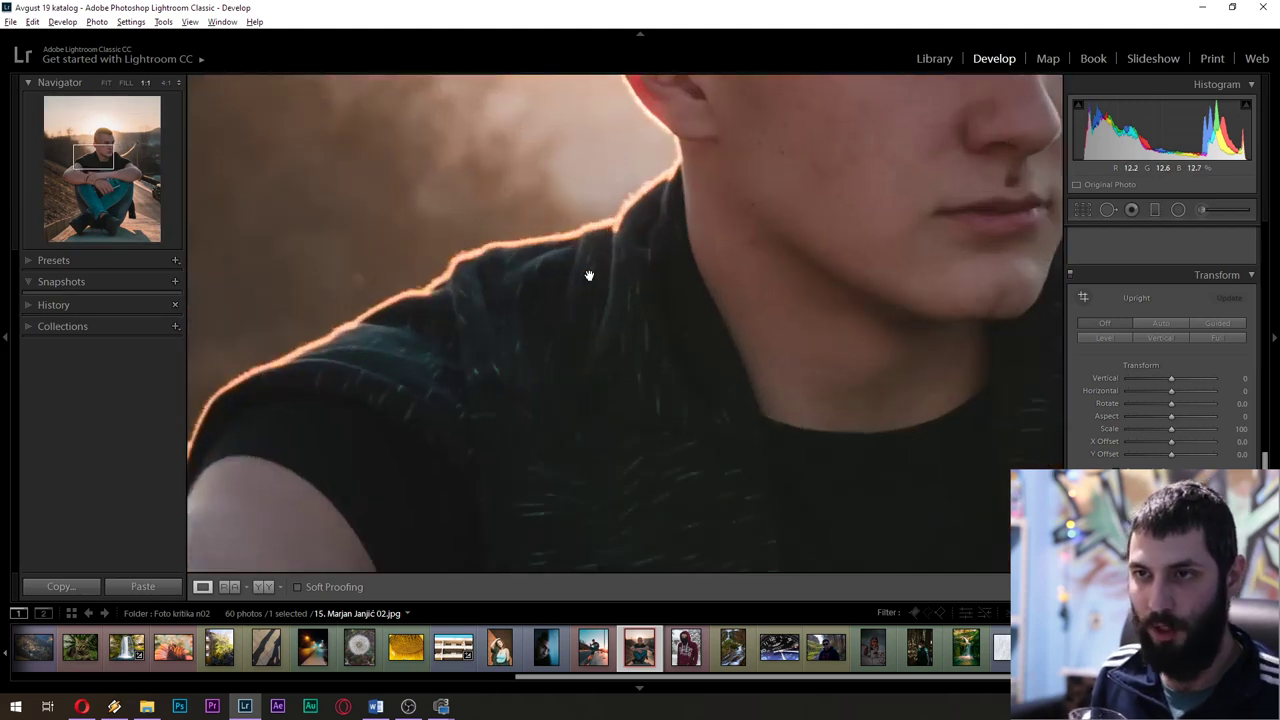
pyautogui.moveTo(329, 374); pyautogui.dragTo(341, 413)
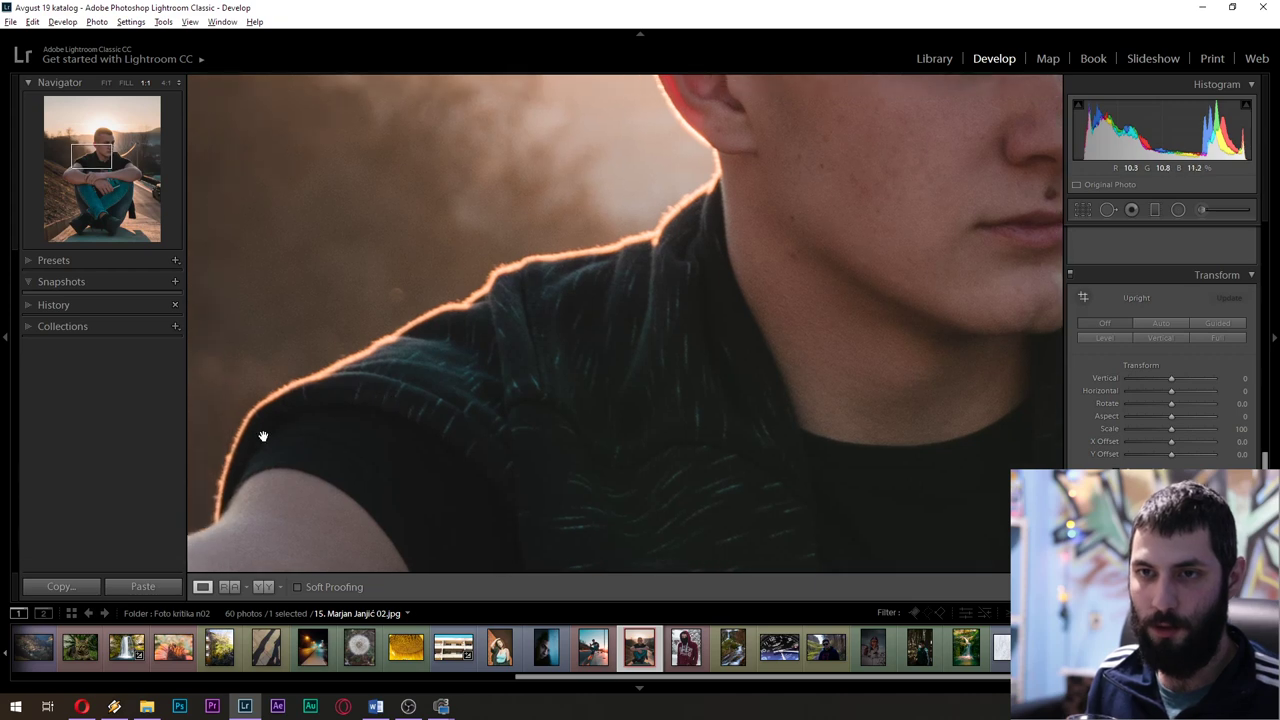
pyautogui.click(632, 369)
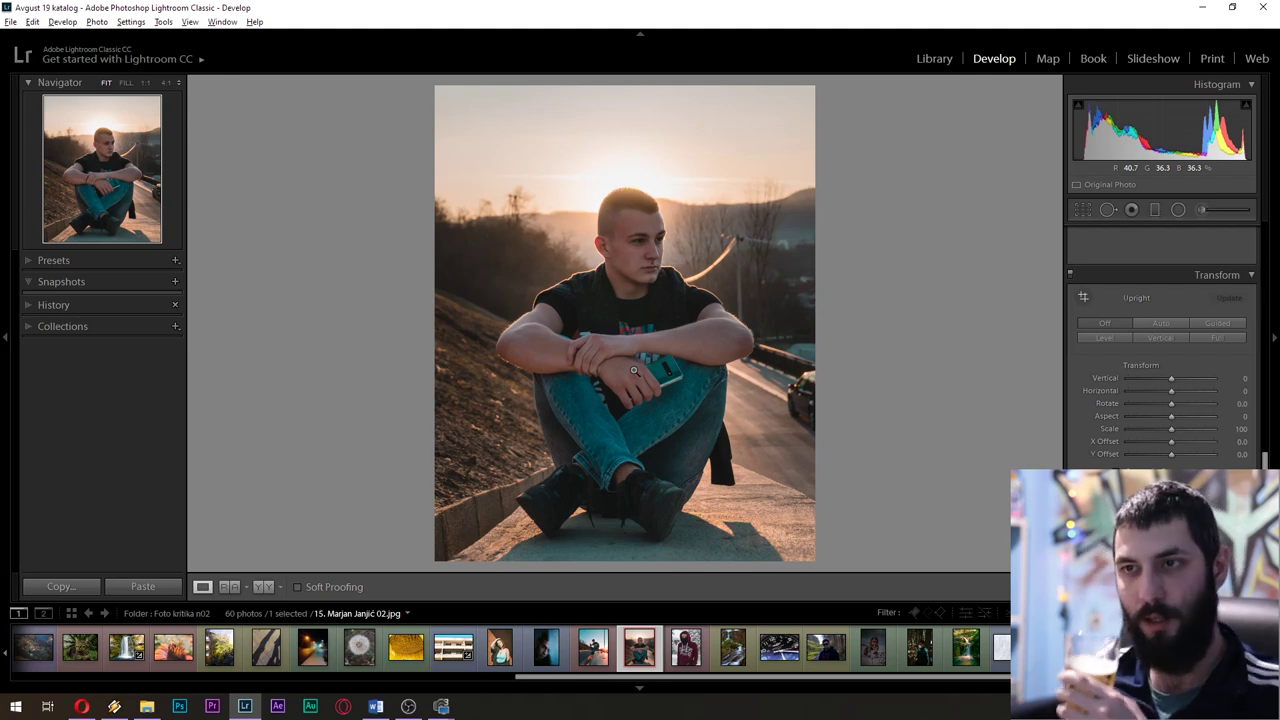
# View the snowy hoodie portrait, go on to the waterfall photo, inspect its flowing water at 1:1, and return to the fitted size
pyautogui.press('Right')
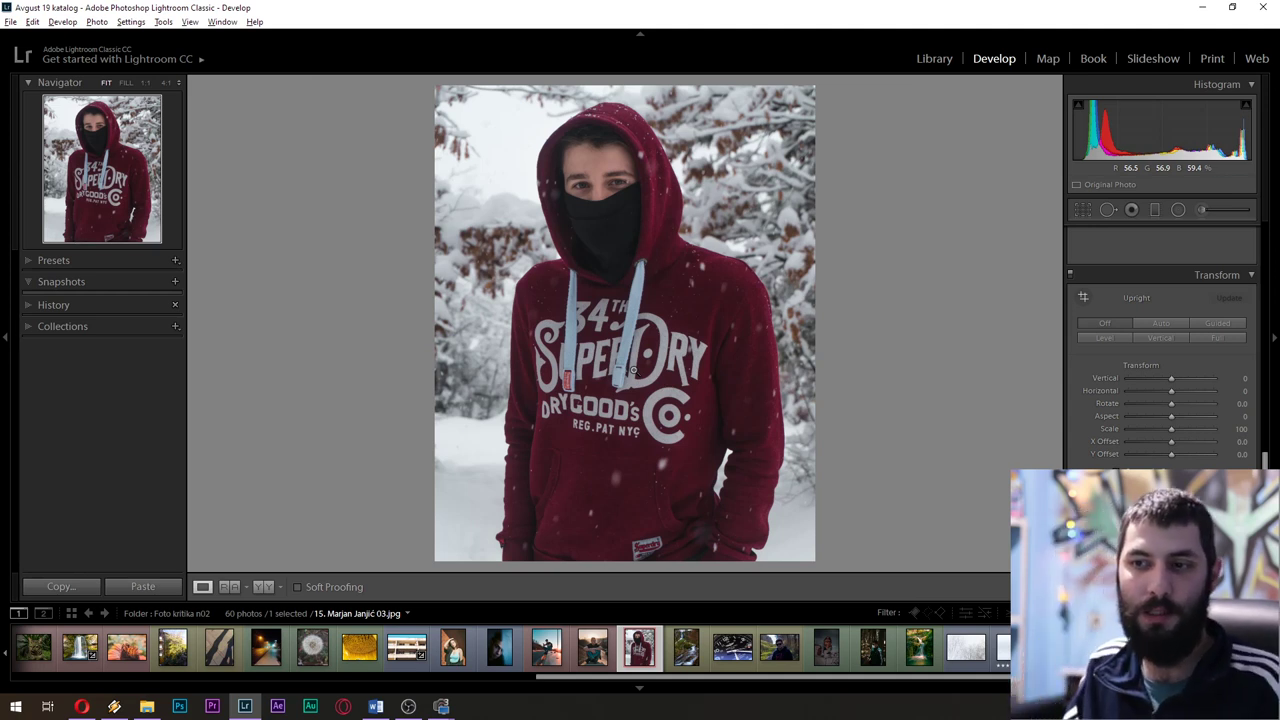
pyautogui.press('Right')
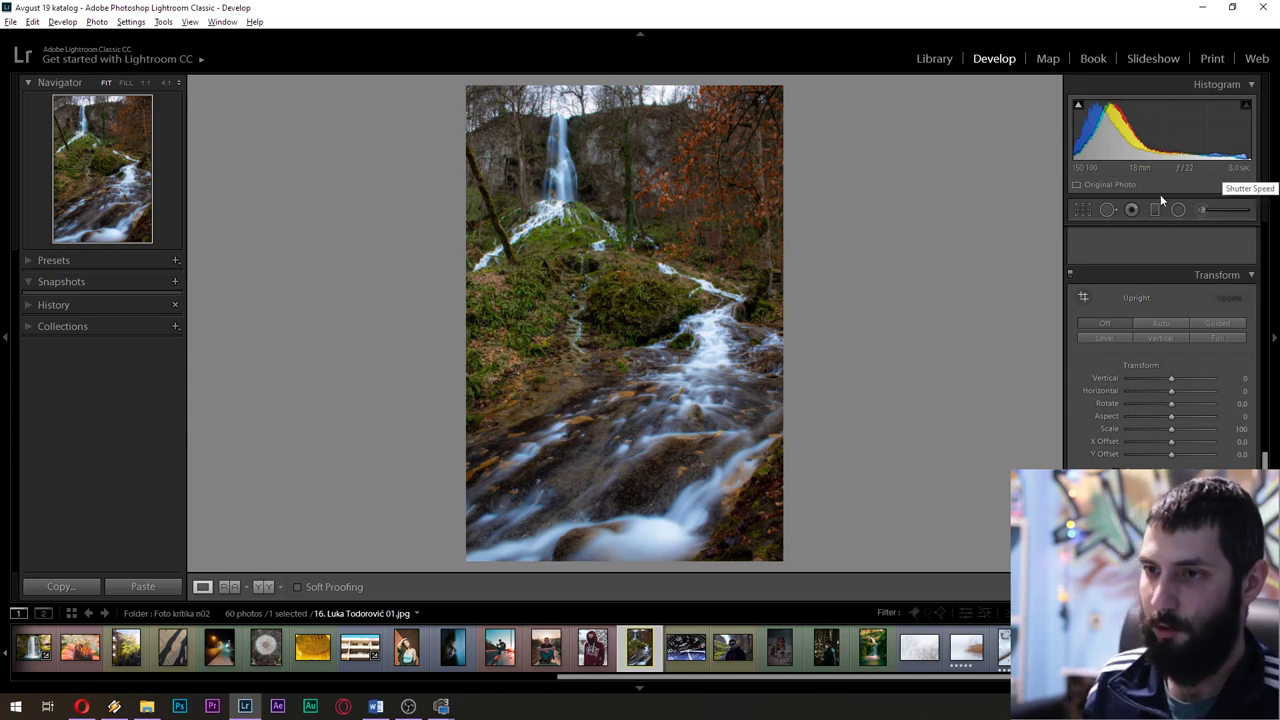
pyautogui.click(705, 366)
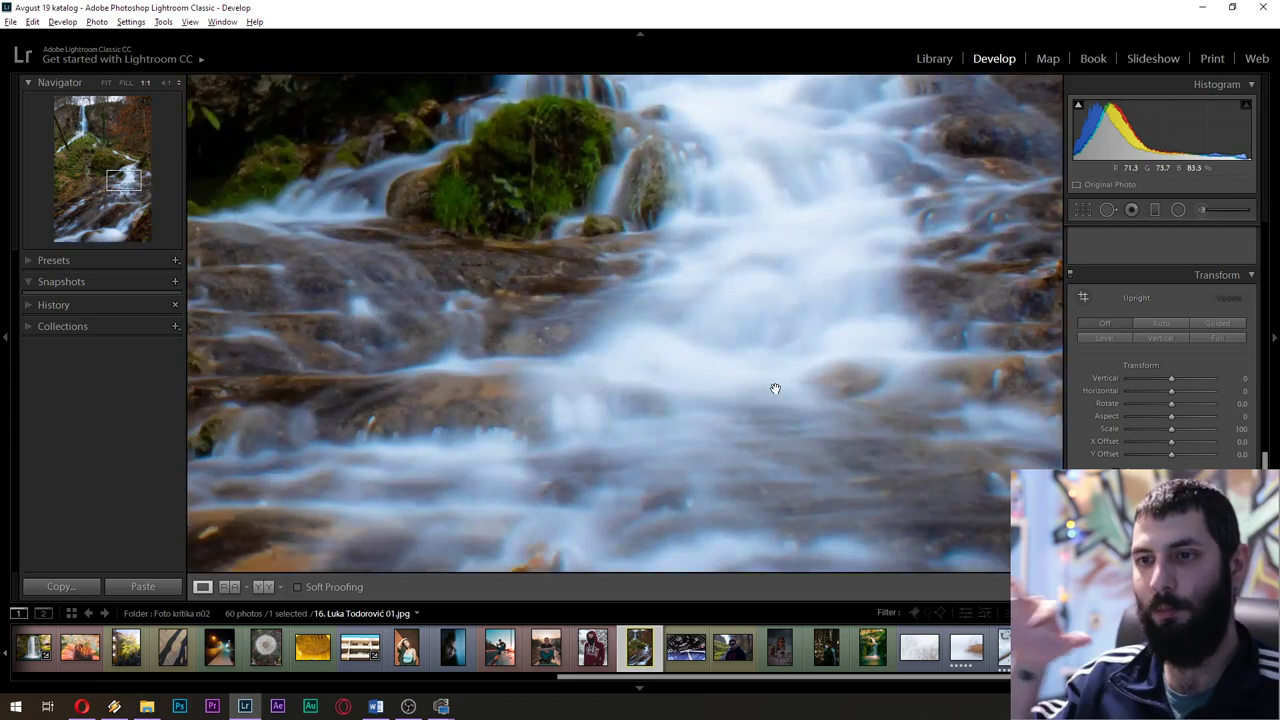
pyautogui.click(775, 388)
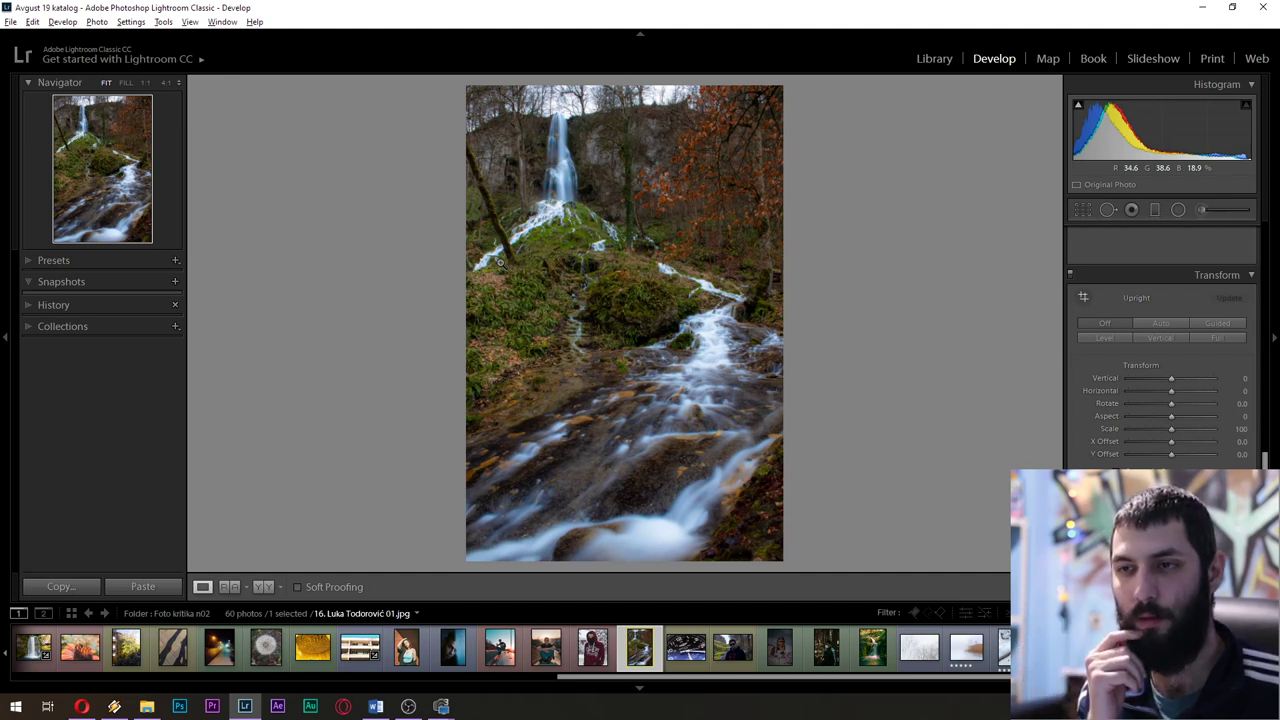
# View the Breitling watch close-up and go on to the forest path portrait of the man in sunglasses
pyautogui.press('Right')
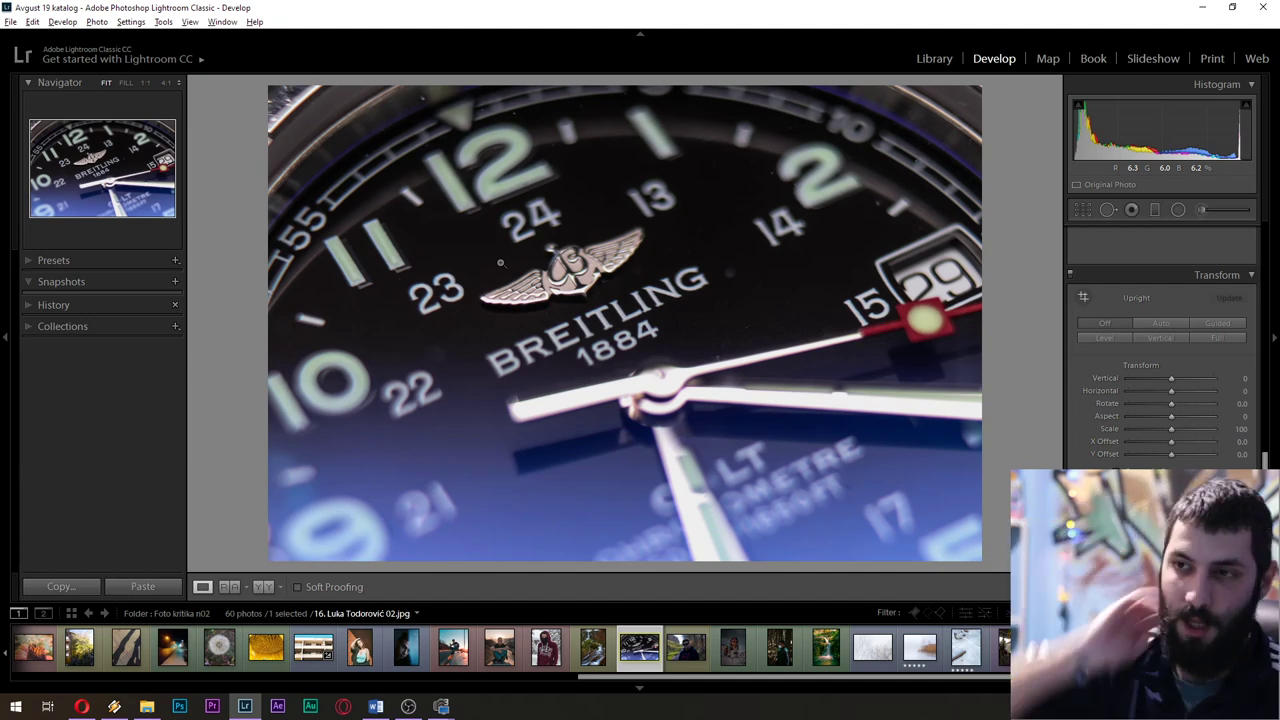
pyautogui.press('Right')
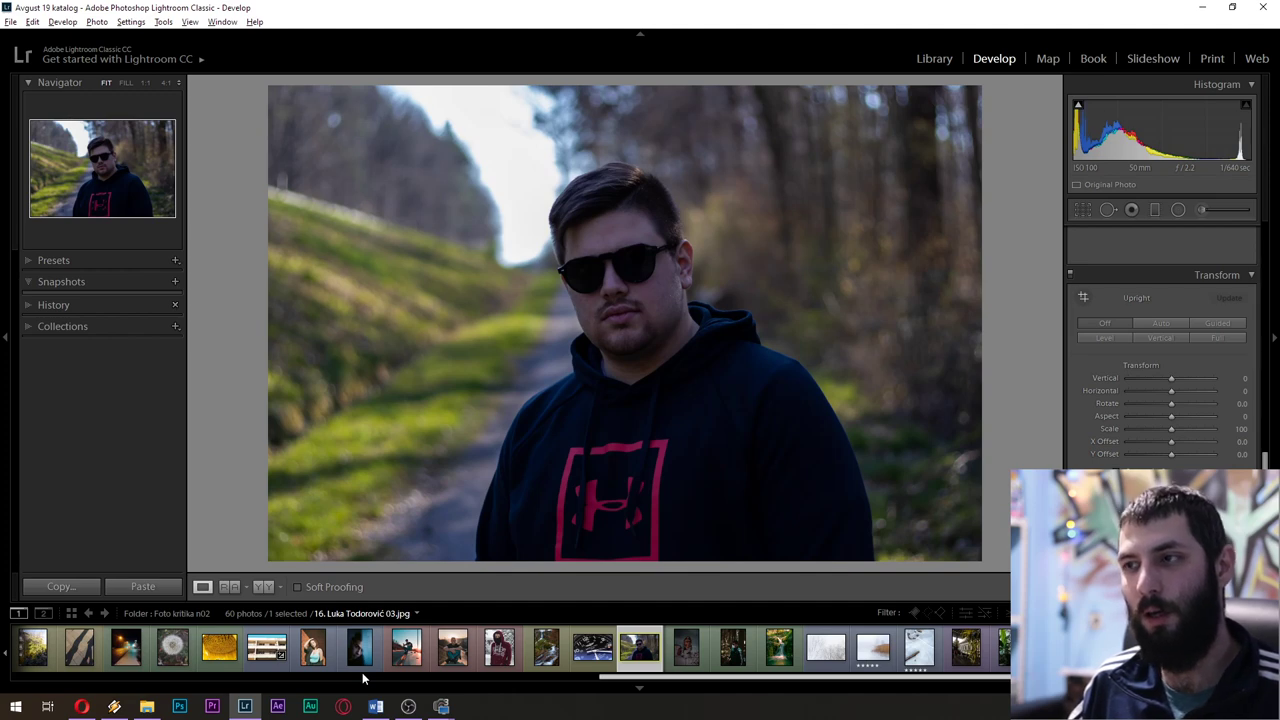
pyautogui.scroll(3, 363, 678)
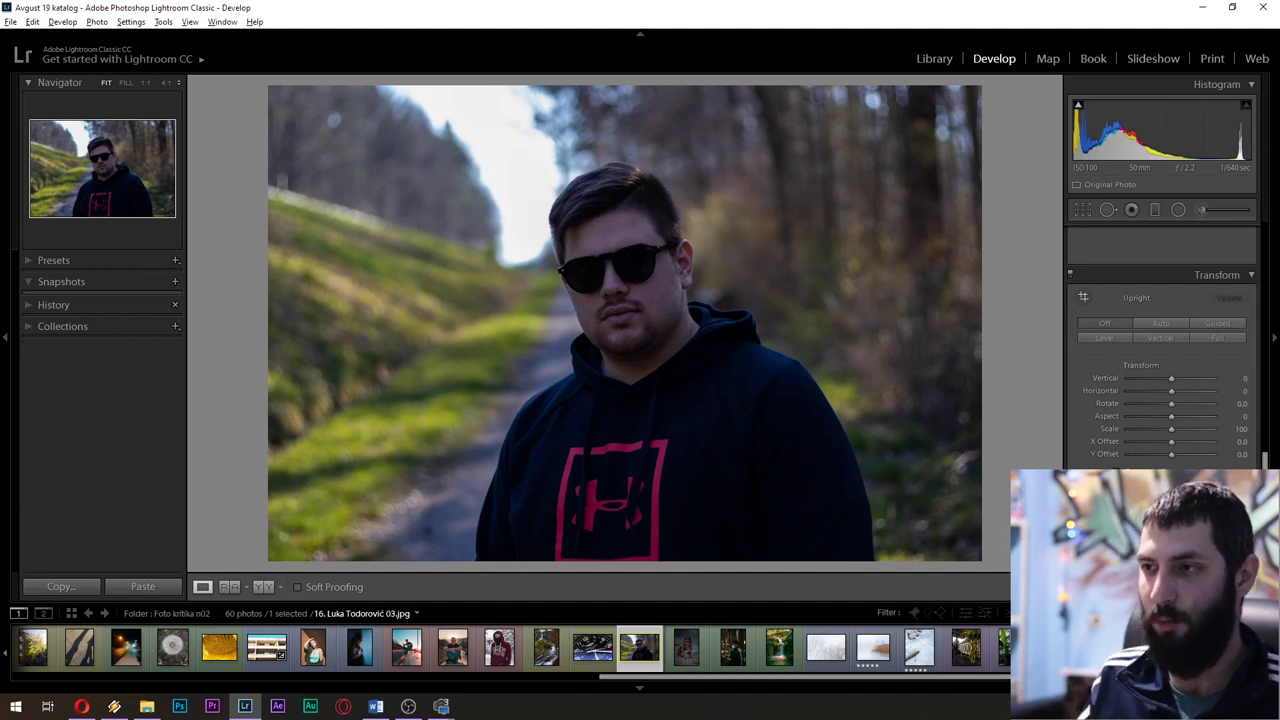
# Set the forest path portrait's highlights to −77, shadows to +29 and exposure to +0.49
pyautogui.scroll(5, 1152, 415)
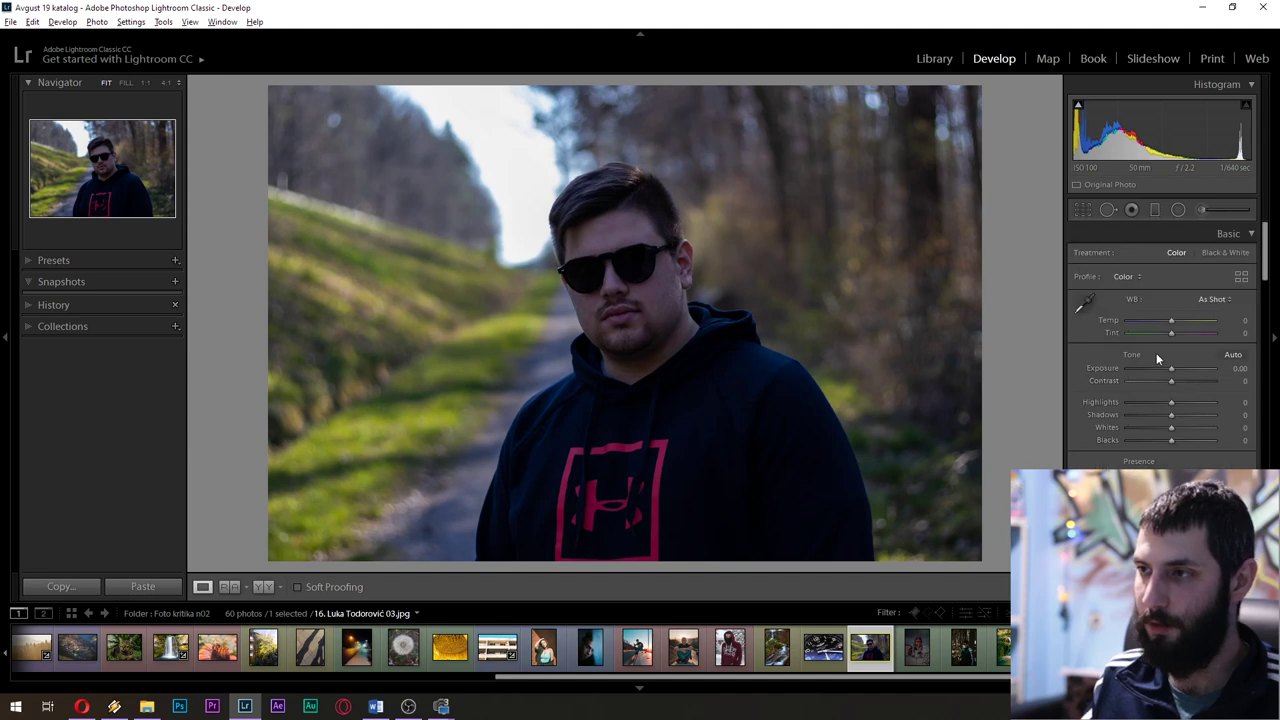
pyautogui.moveTo(1171, 373)
pyautogui.mouseDown()
pyautogui.moveTo(1128, 396)
pyautogui.moveTo(1175, 368)
pyautogui.mouseUp()
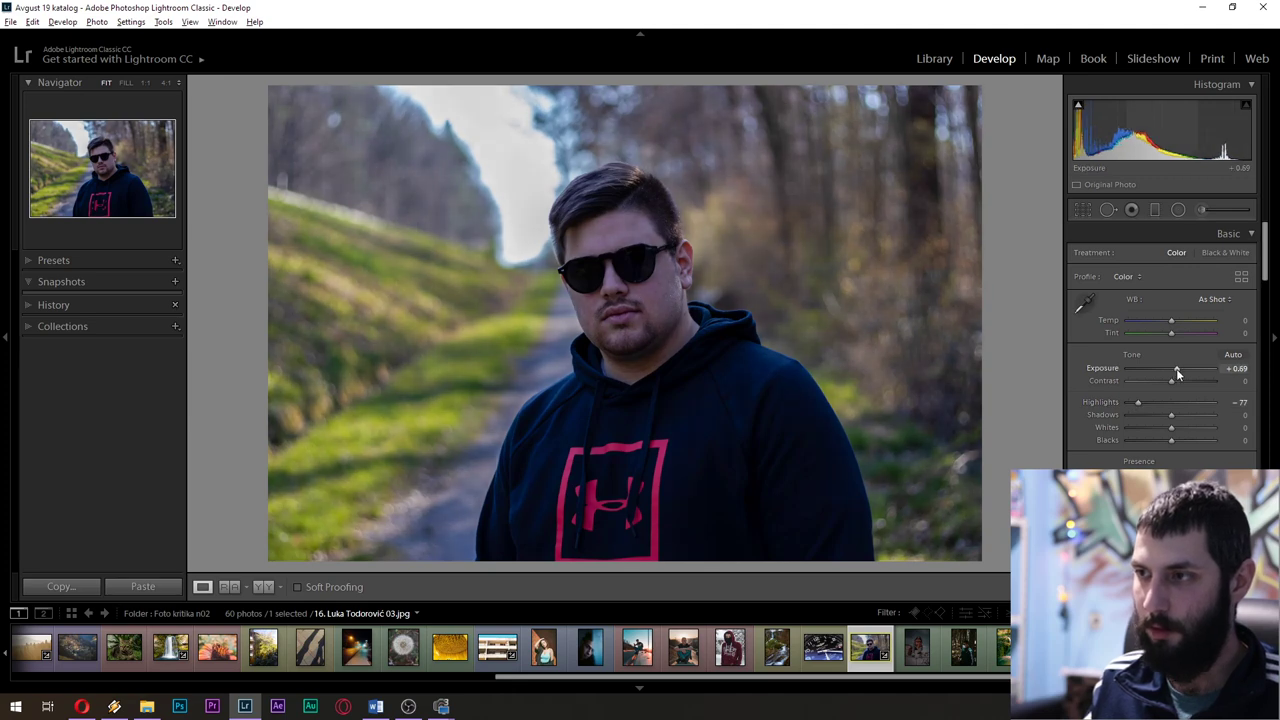
pyautogui.moveTo(1170, 414); pyautogui.dragTo(1183, 414)
pyautogui.moveTo(1173, 369); pyautogui.dragTo(1171, 369)
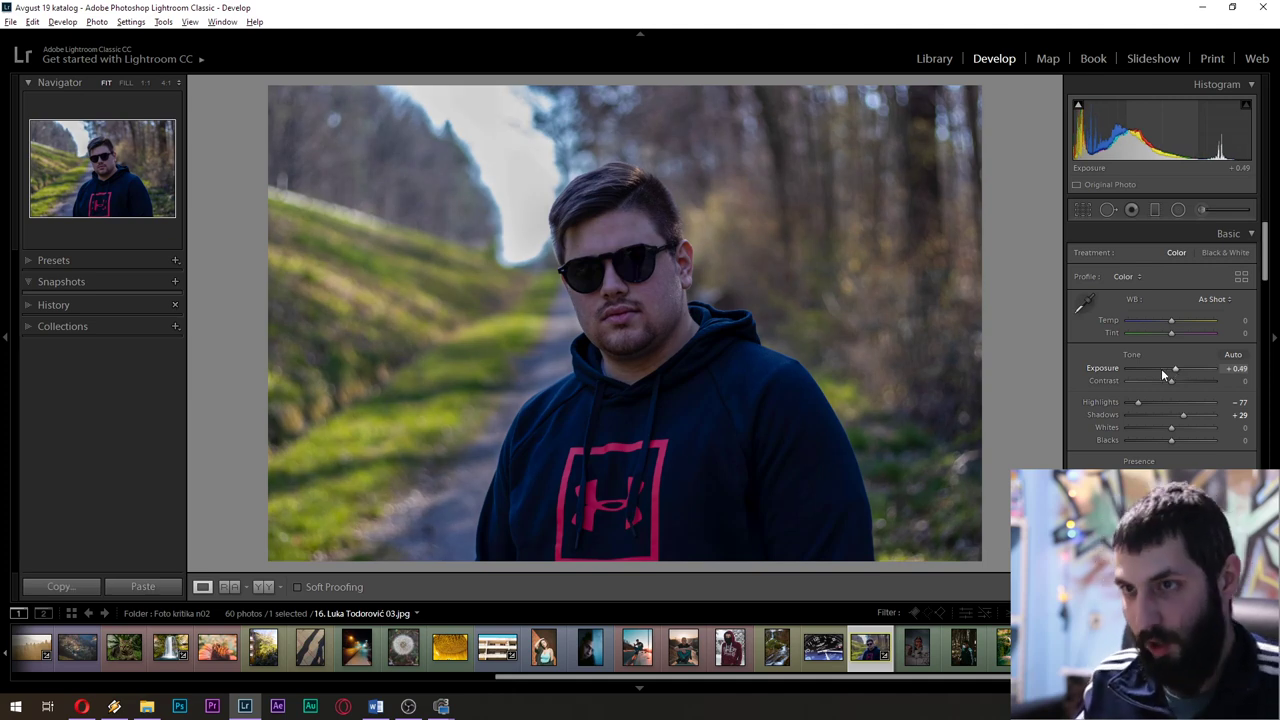
# Compare the forest path portrait before and after the adjustments, then revisit the Breitling watch photo and return to the portrait
pyautogui.press('\\')
pyautogui.press('\\')
pyautogui.press('\\')
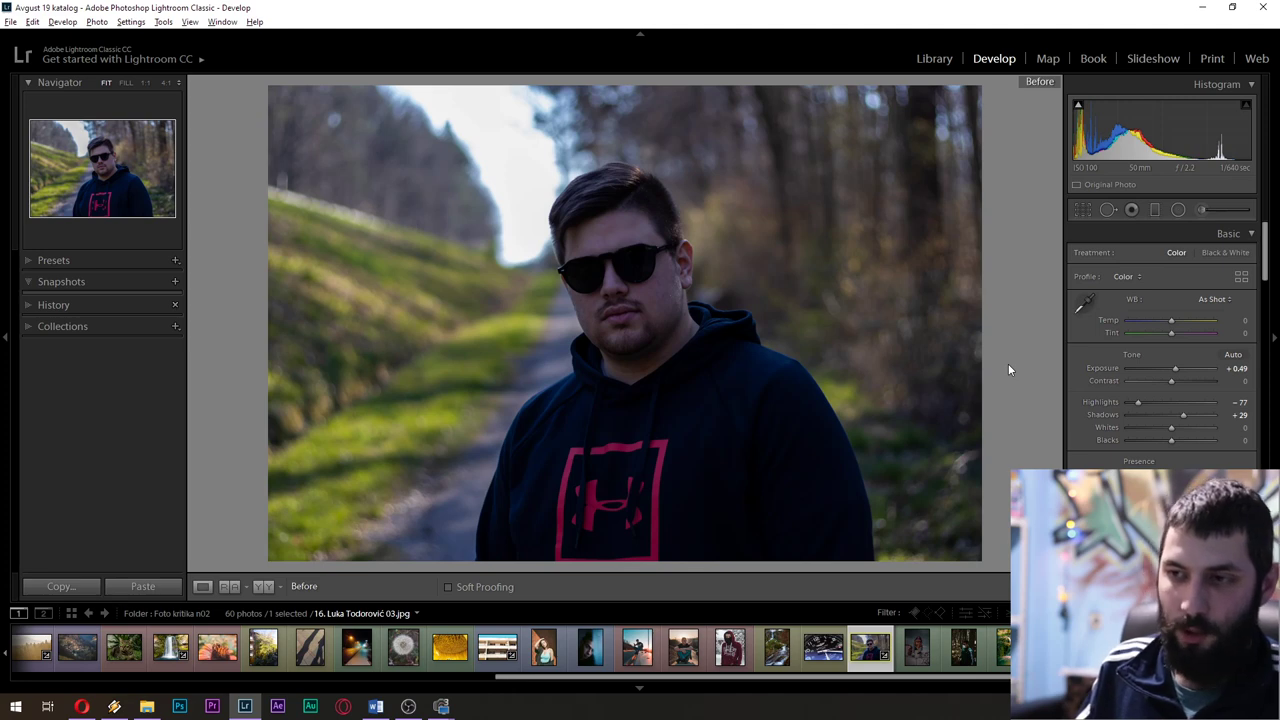
pyautogui.press('Left')
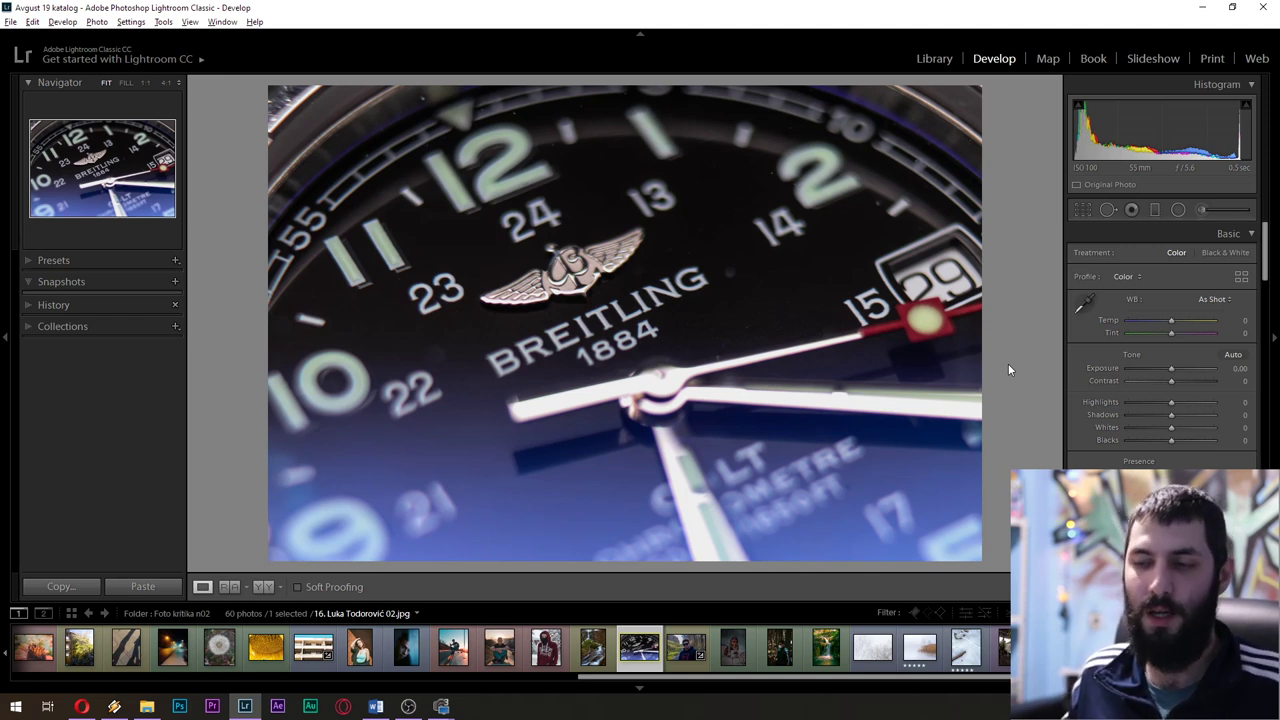
pyautogui.press('Right')
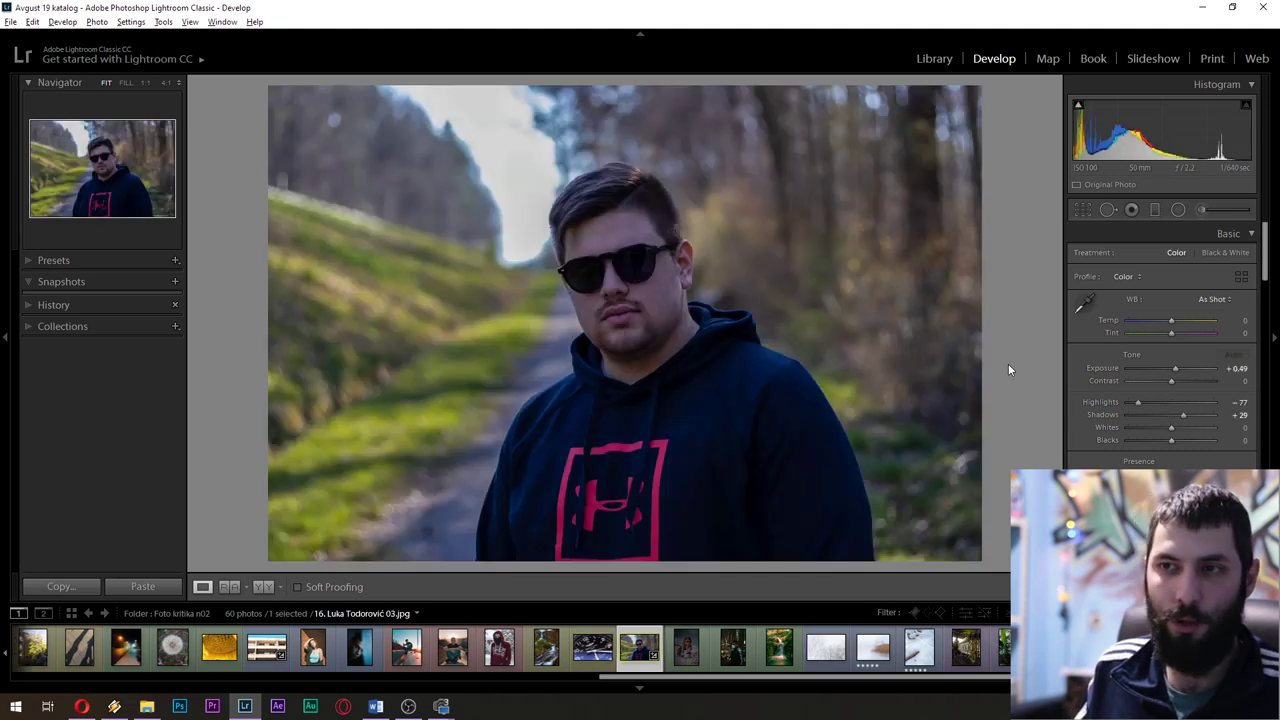
# Go on to the portrait of the woman seated on the concrete wall and level it with Upright, cropping away the blank edges
pyautogui.press('Right')
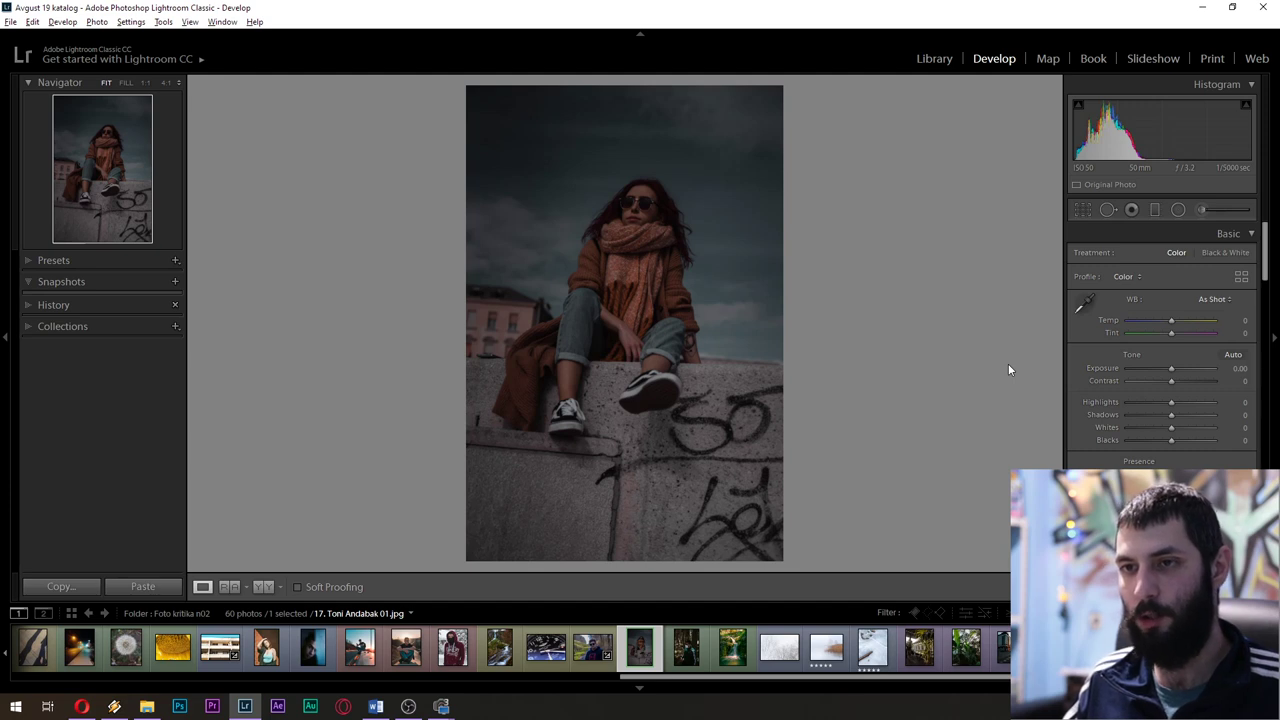
pyautogui.scroll(-15, 1080, 430)
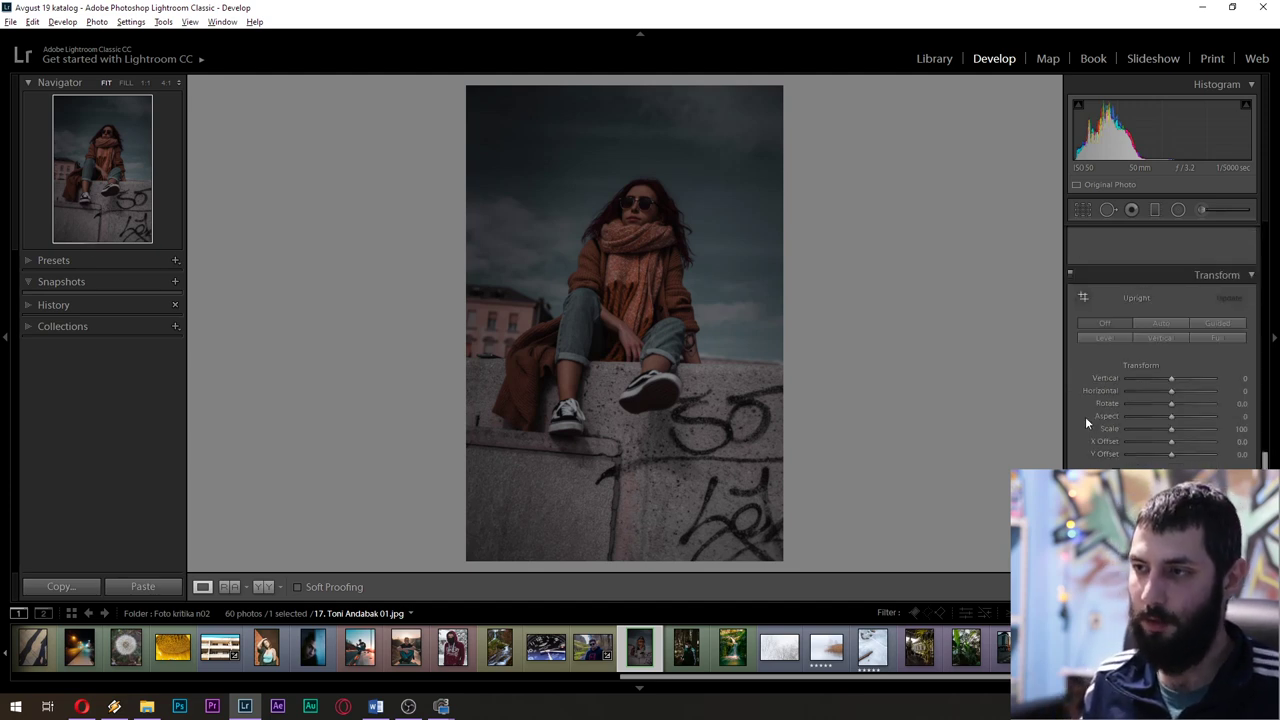
pyautogui.click(1110, 338)
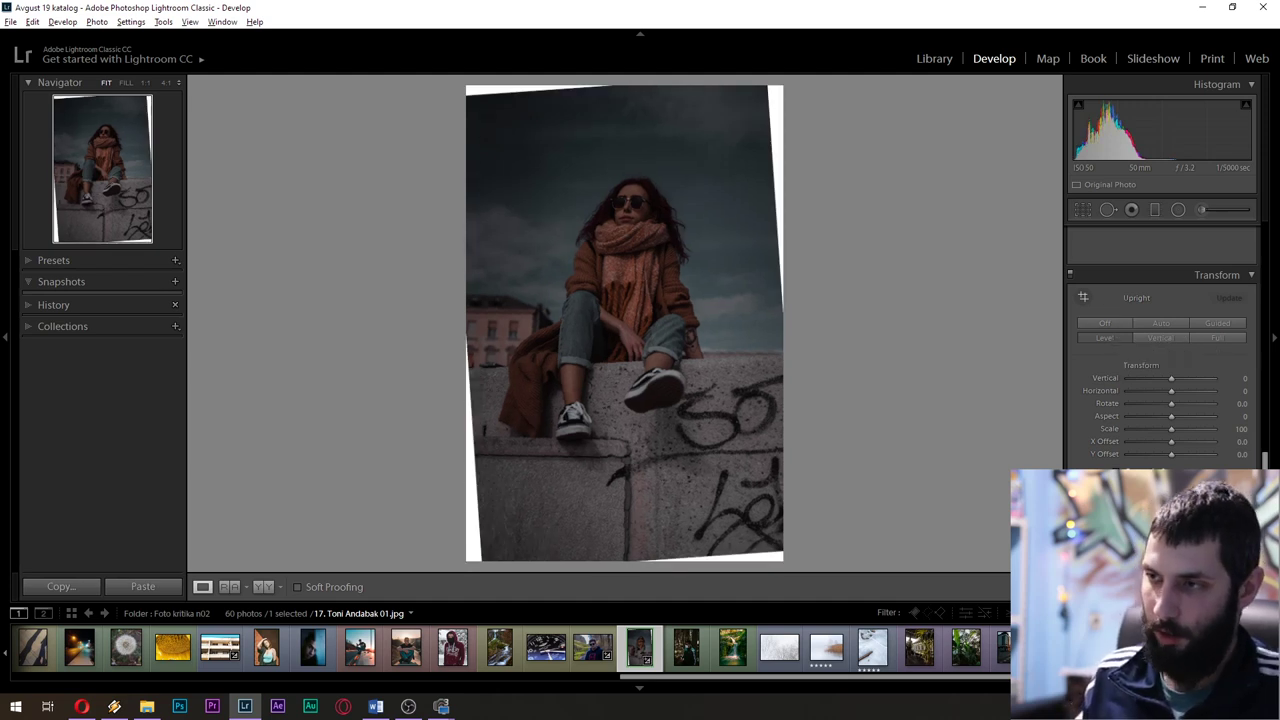
pyautogui.hotkey('ctrl', 'z')
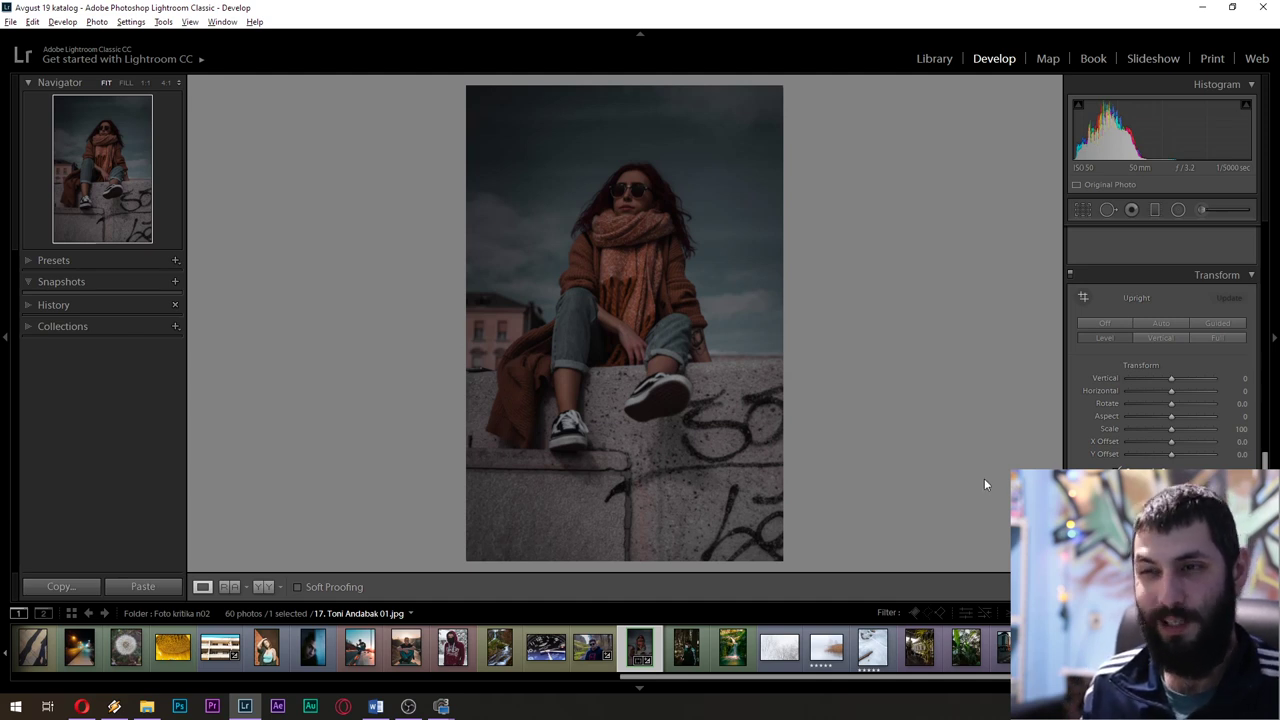
# Try raising the seated portrait's exposure to +1.12, and reset it to zero
pyautogui.scroll(5, 1188, 348)
pyautogui.scroll(5, 1188, 348)
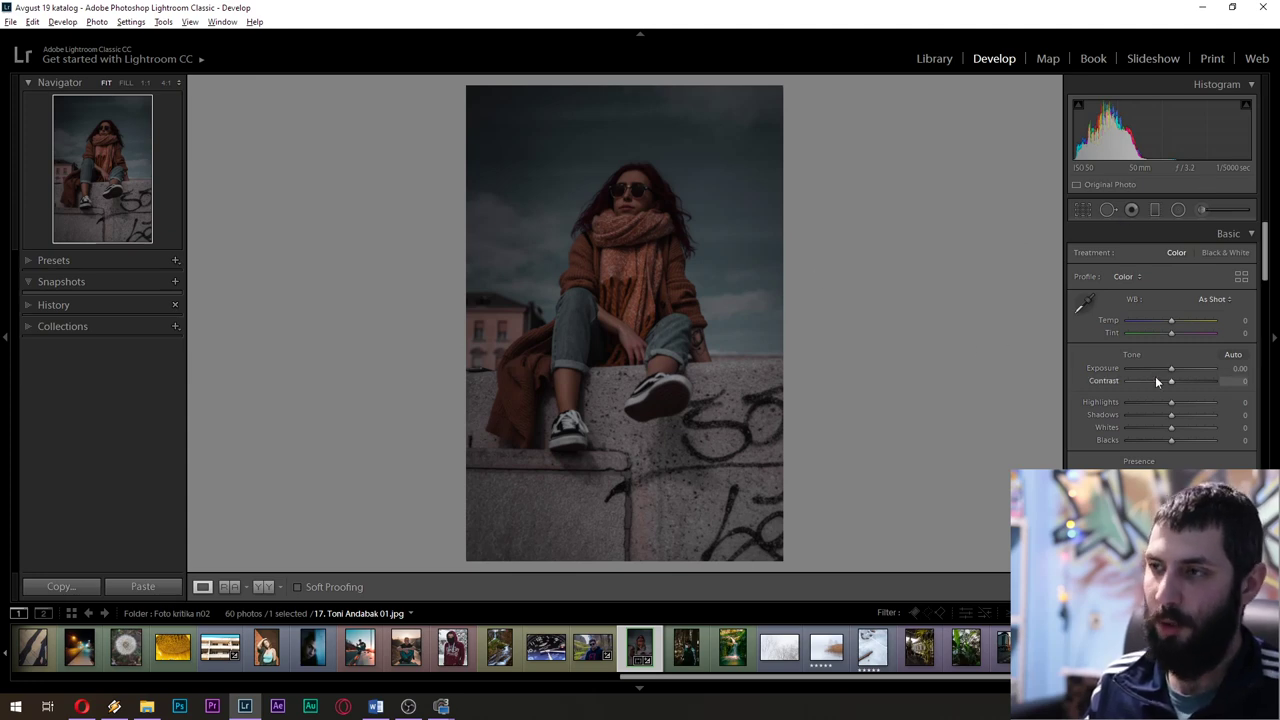
pyautogui.moveTo(1172, 367); pyautogui.dragTo(1182, 370)
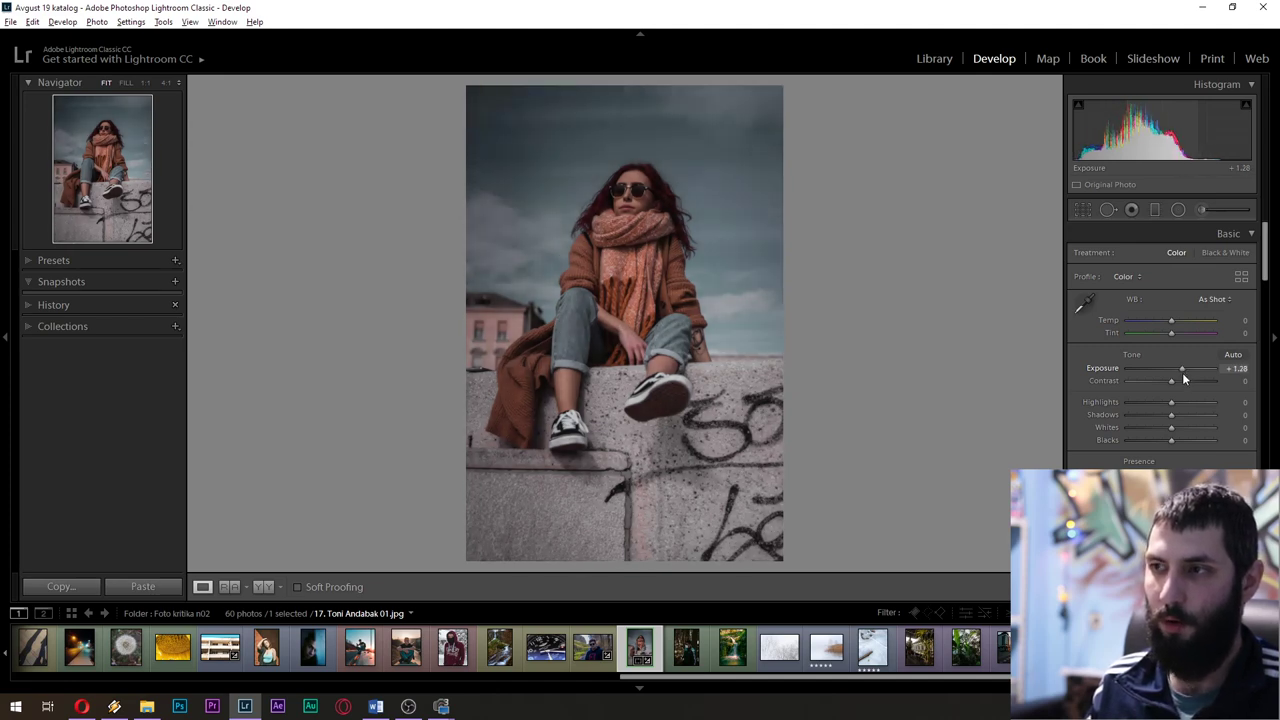
pyautogui.moveTo(1181, 372); pyautogui.dragTo(1180, 370)
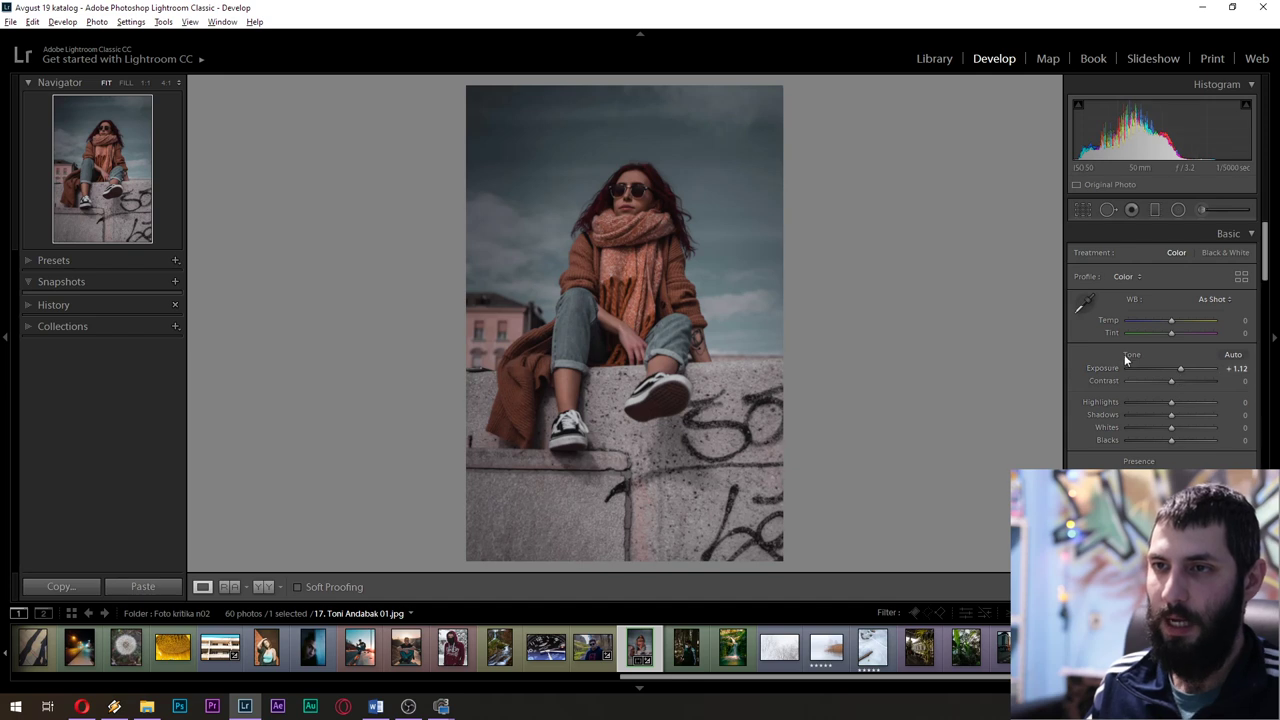
pyautogui.doubleClick(1182, 368)
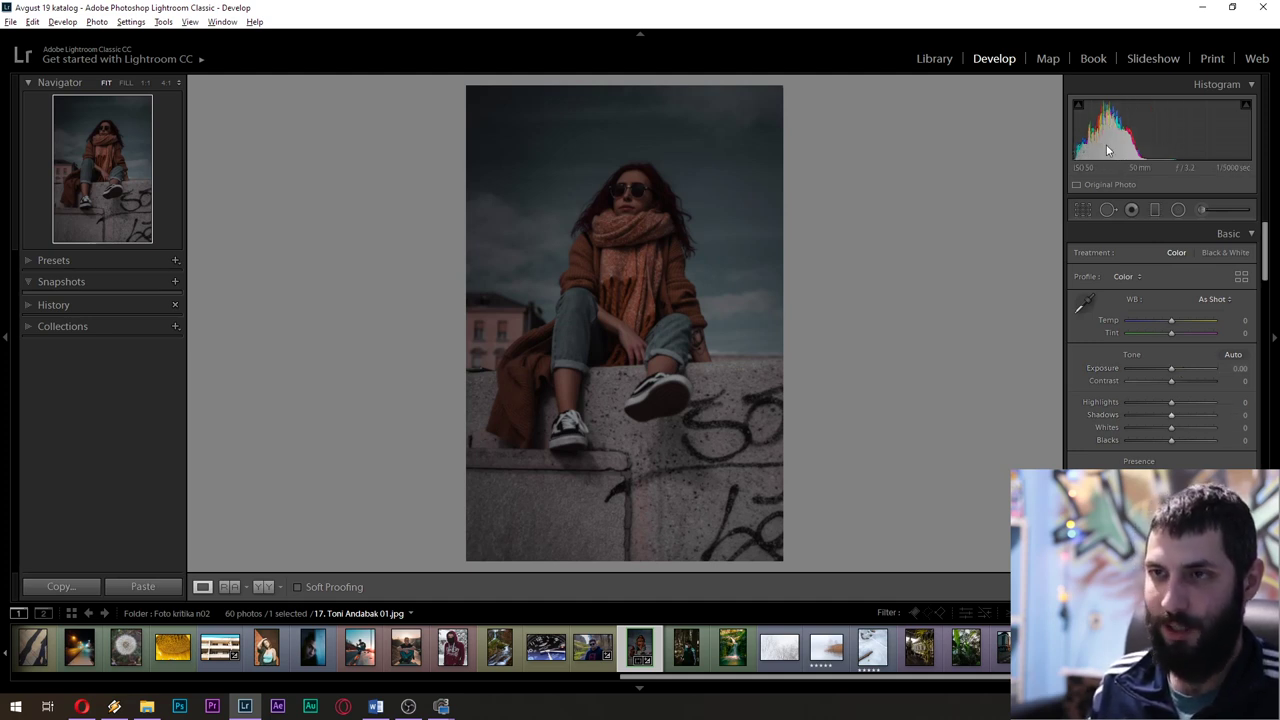
# Inspect the woman's face, sunglasses and scarf close up, and return to the fitted size
pyautogui.click(638, 180)
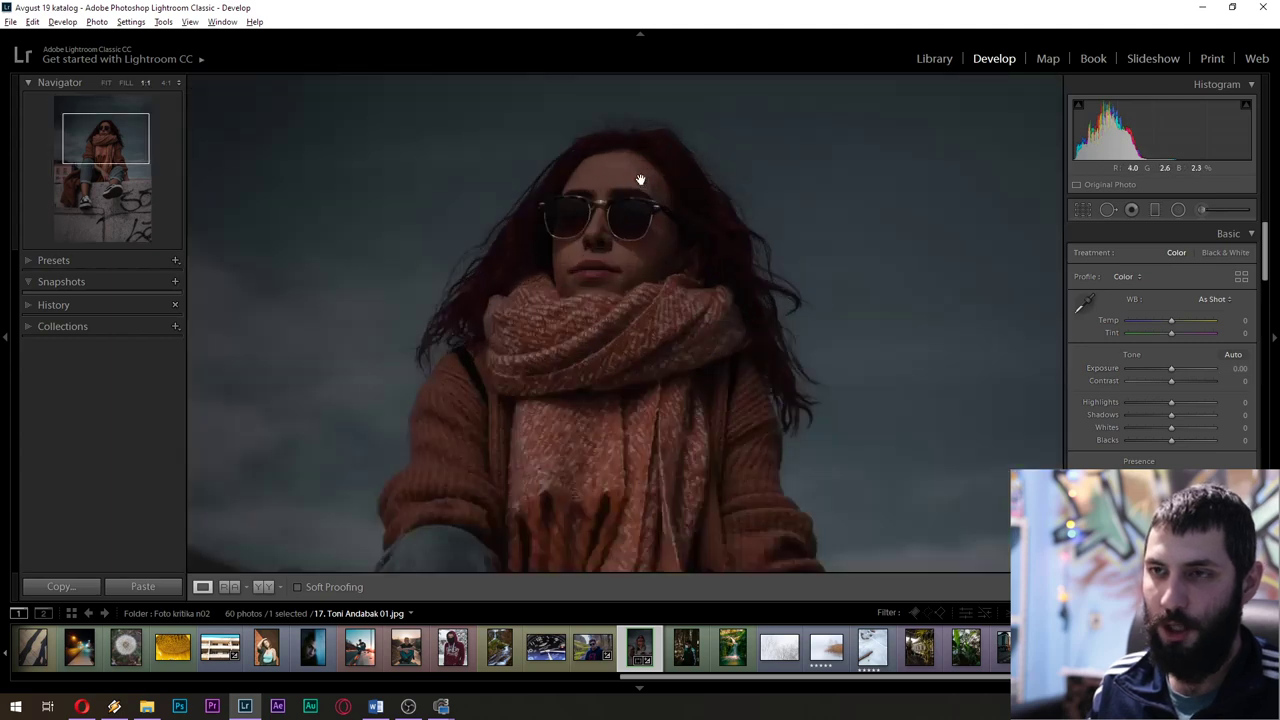
pyautogui.click(686, 331)
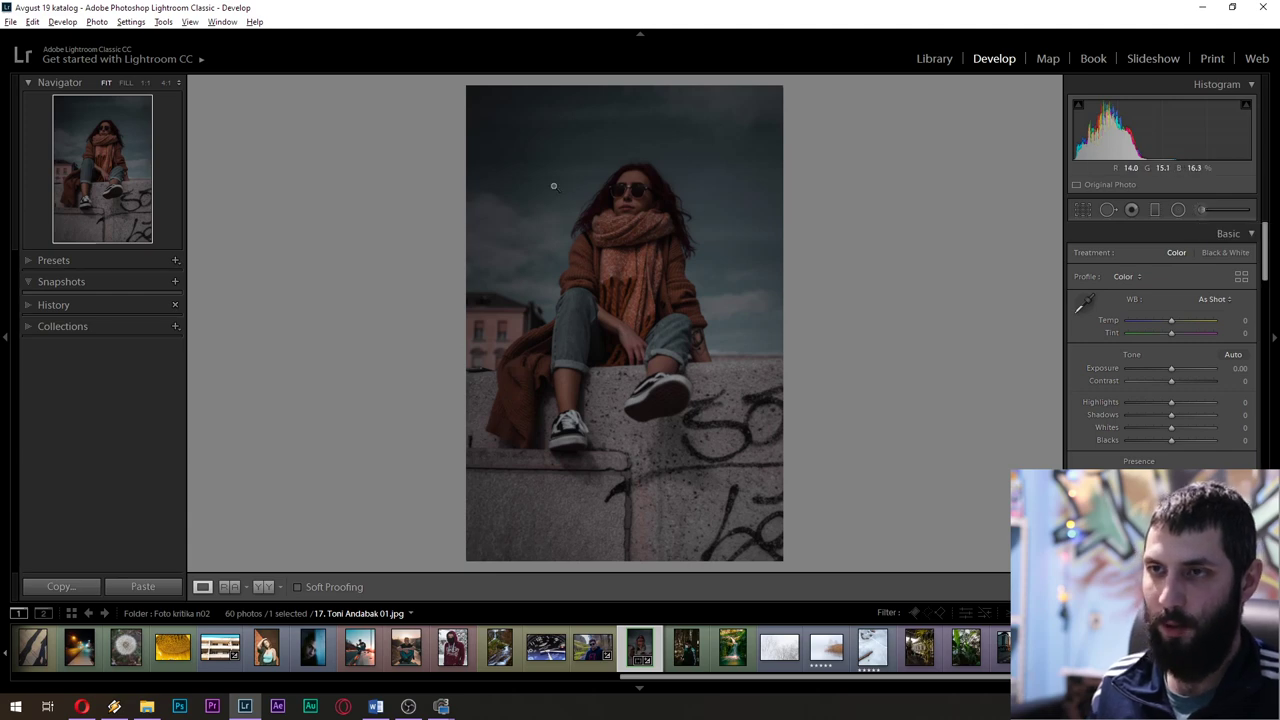
pyautogui.click(628, 186)
pyautogui.click(714, 219)
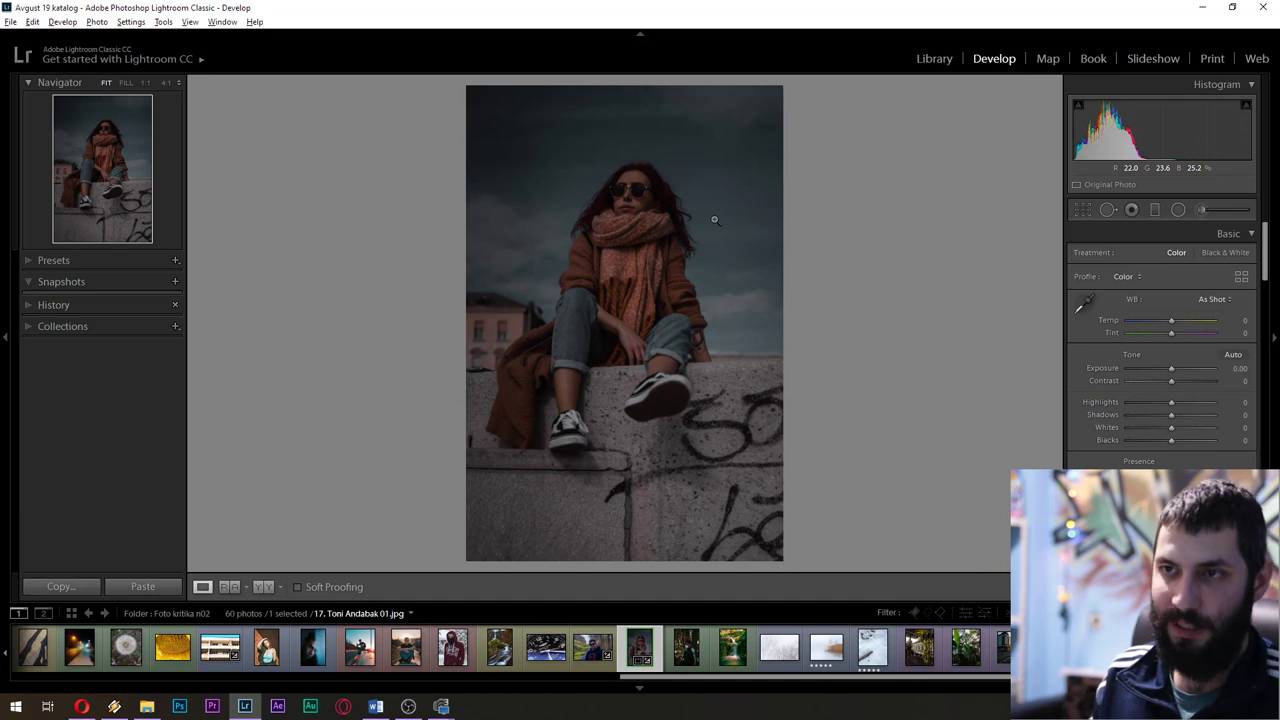
pyautogui.click(626, 183)
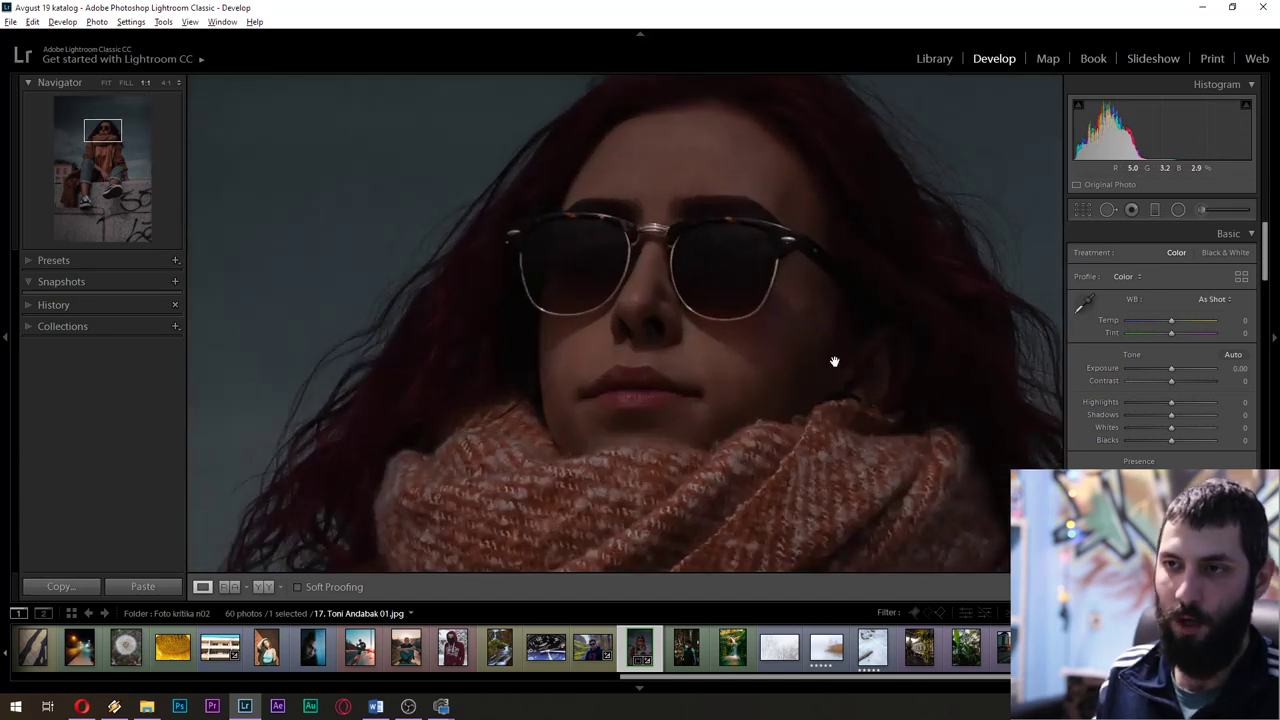
pyautogui.click(852, 307)
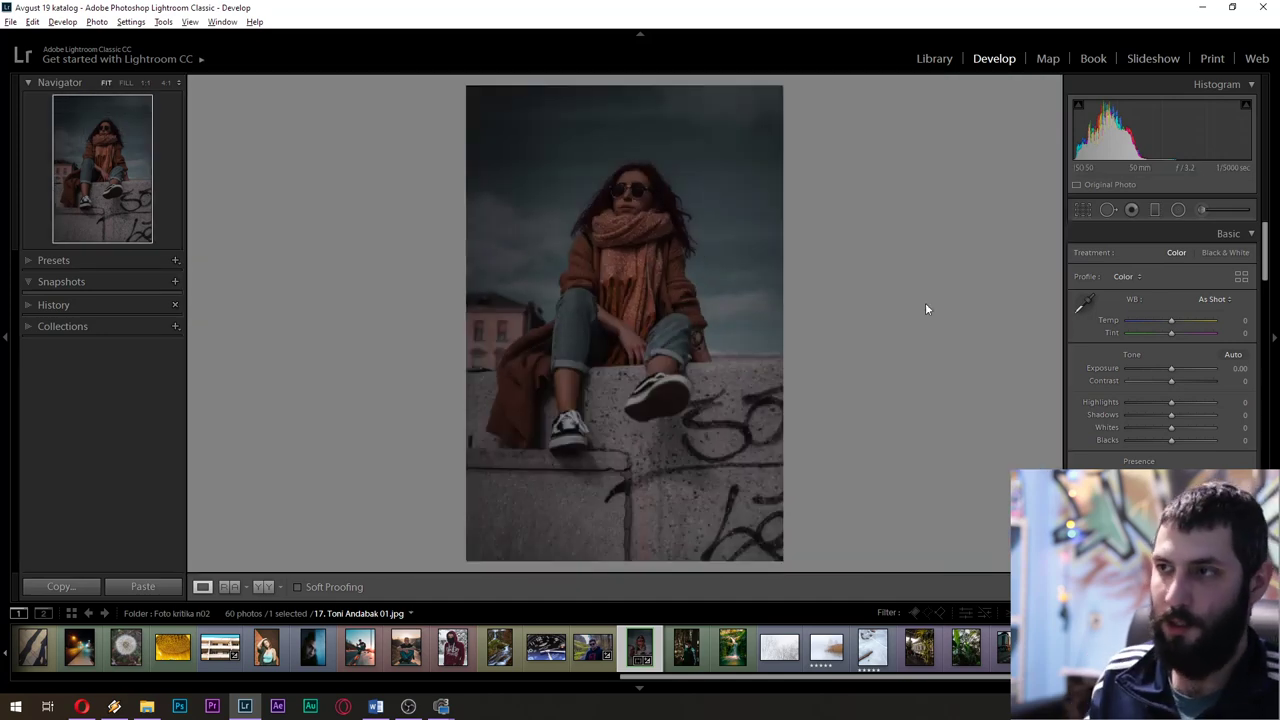
# Set the seated portrait's exposure to +1.08 and highlights to −29, and go on to the forest photo of the masked man
pyautogui.moveTo(1171, 414)
pyautogui.mouseDown()
pyautogui.moveTo(1197, 415)
pyautogui.moveTo(1171, 414)
pyautogui.moveTo(1182, 373)
pyautogui.moveTo(1171, 407)
pyautogui.moveTo(1158, 400)
pyautogui.mouseUp()
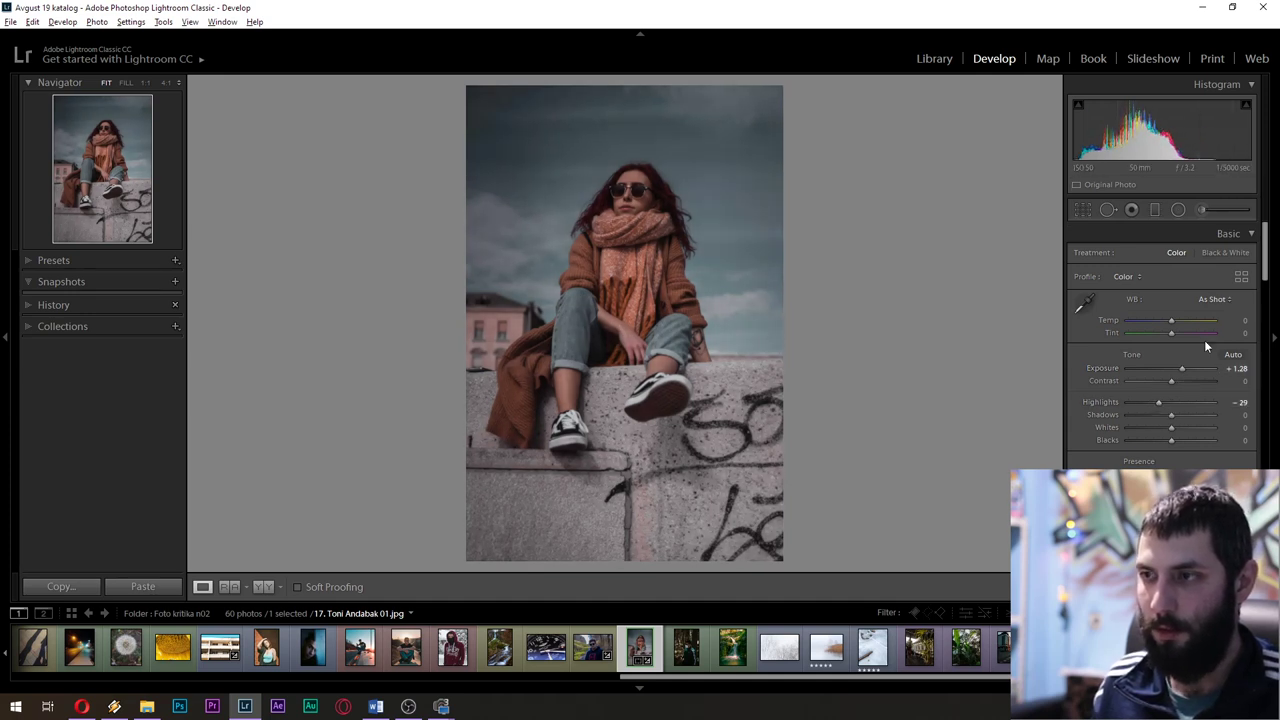
pyautogui.moveTo(1180, 369); pyautogui.dragTo(1178, 369)
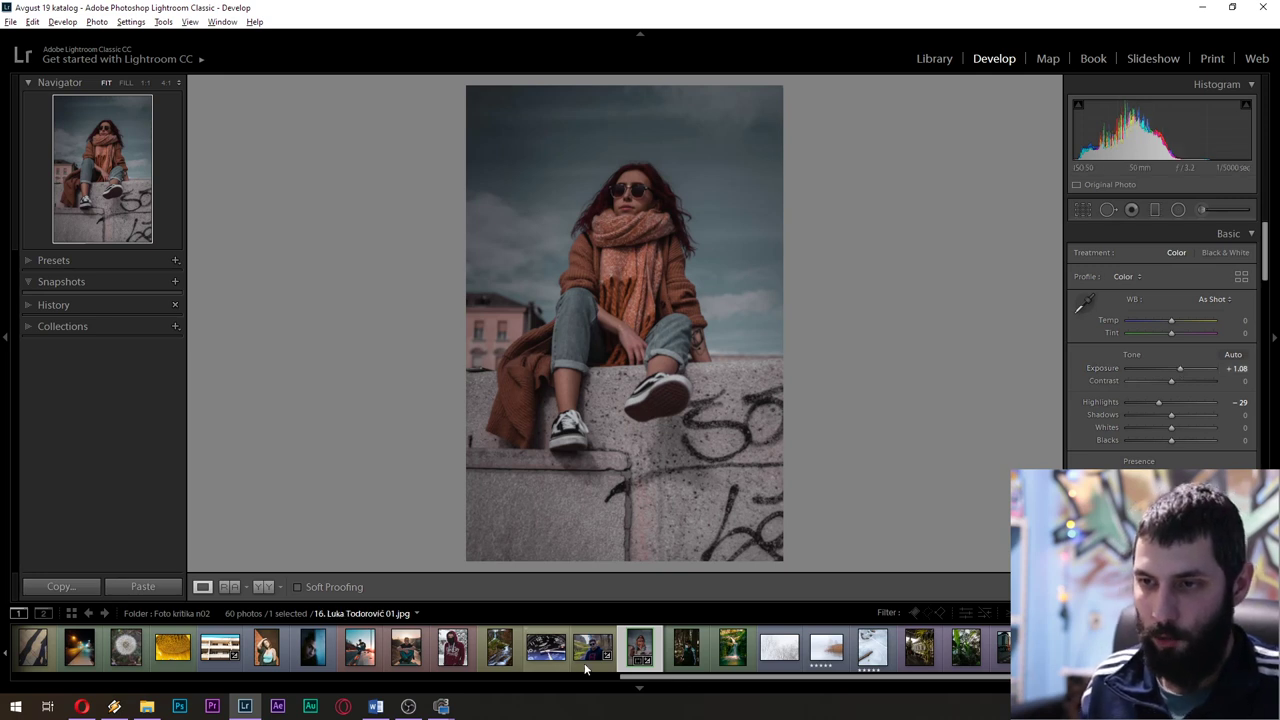
pyautogui.click(696, 662)
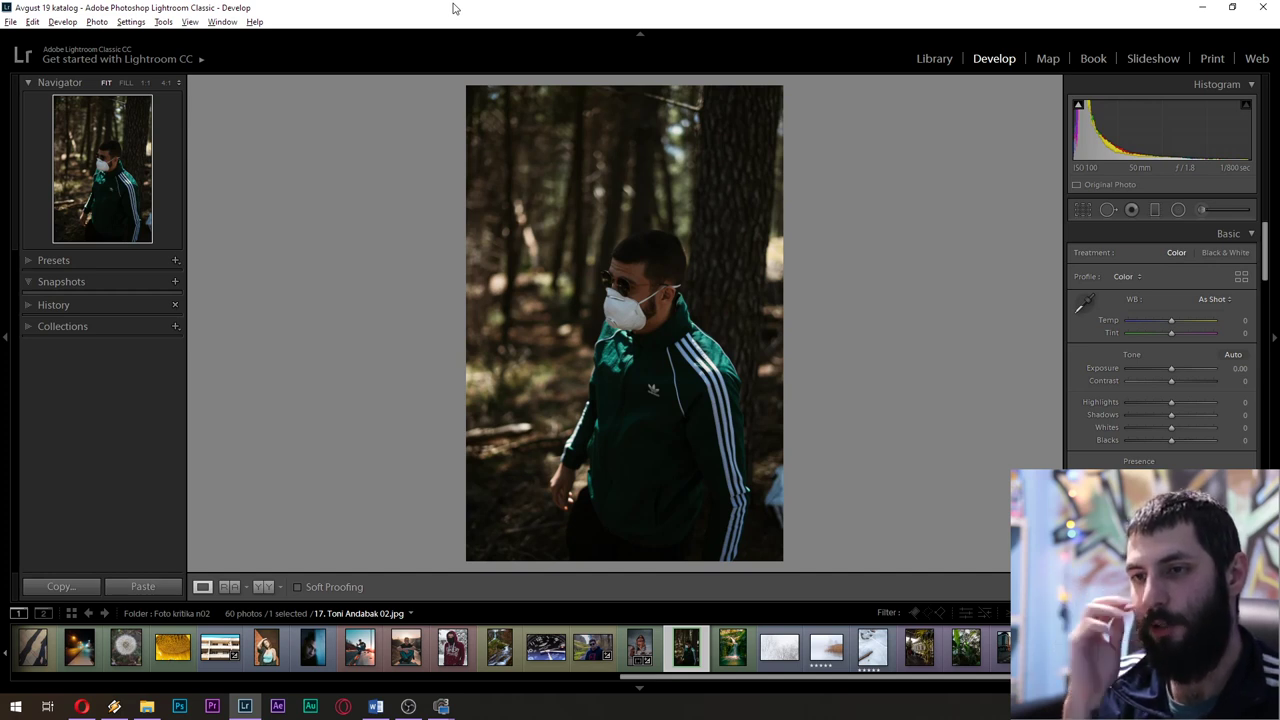
# Inspect the jacket sleeve and the tree trunk behind the masked man at 1:1, and return to the fitted size
pyautogui.click(722, 550)
pyautogui.click(716, 492)
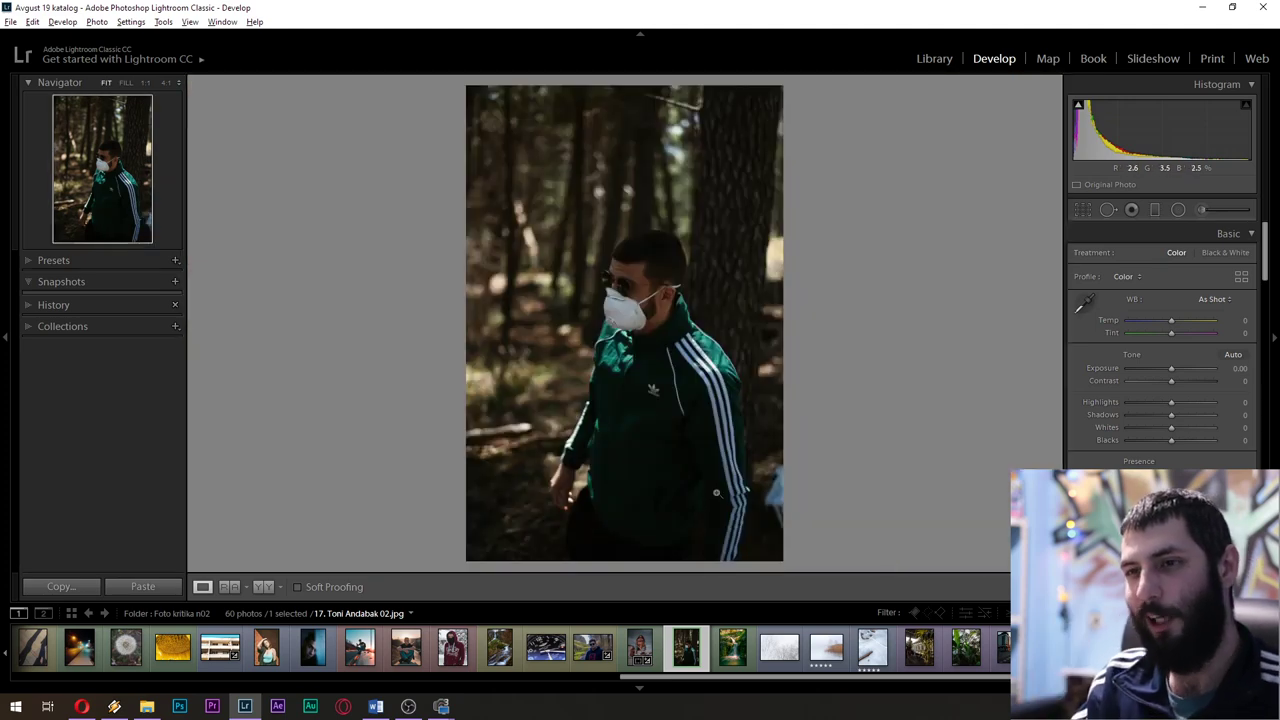
pyautogui.click(719, 239)
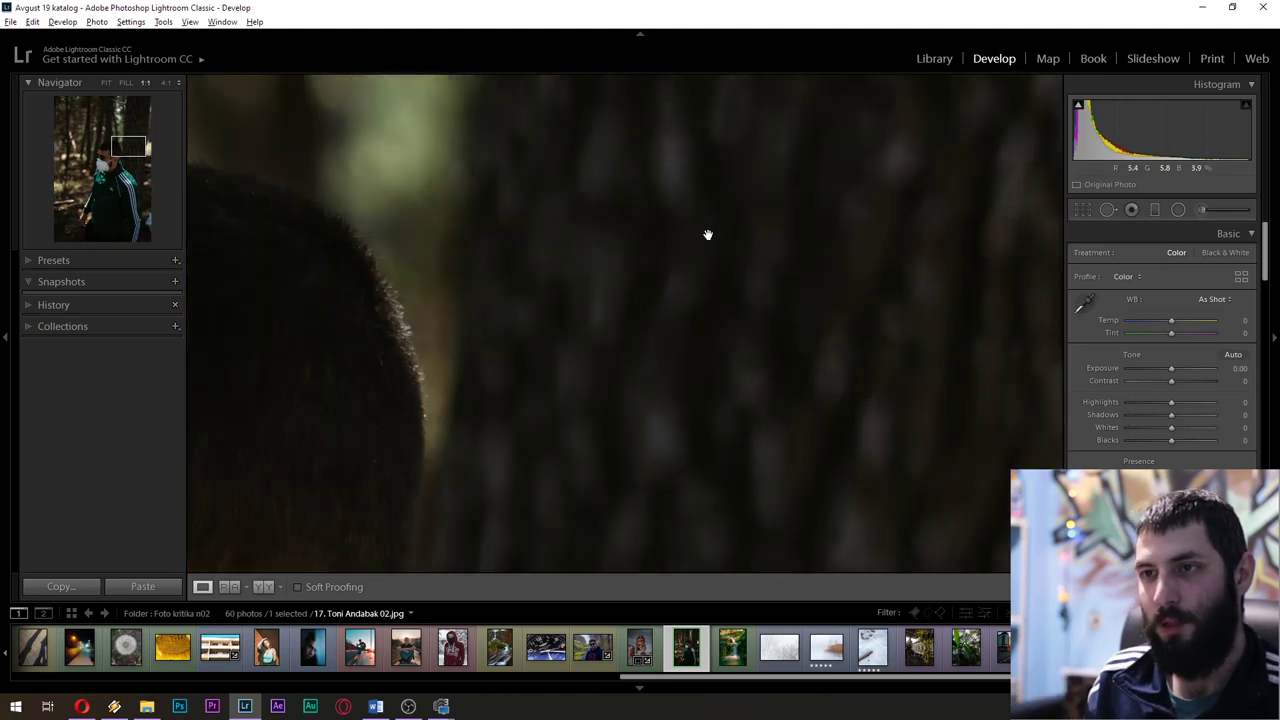
pyautogui.click(803, 297)
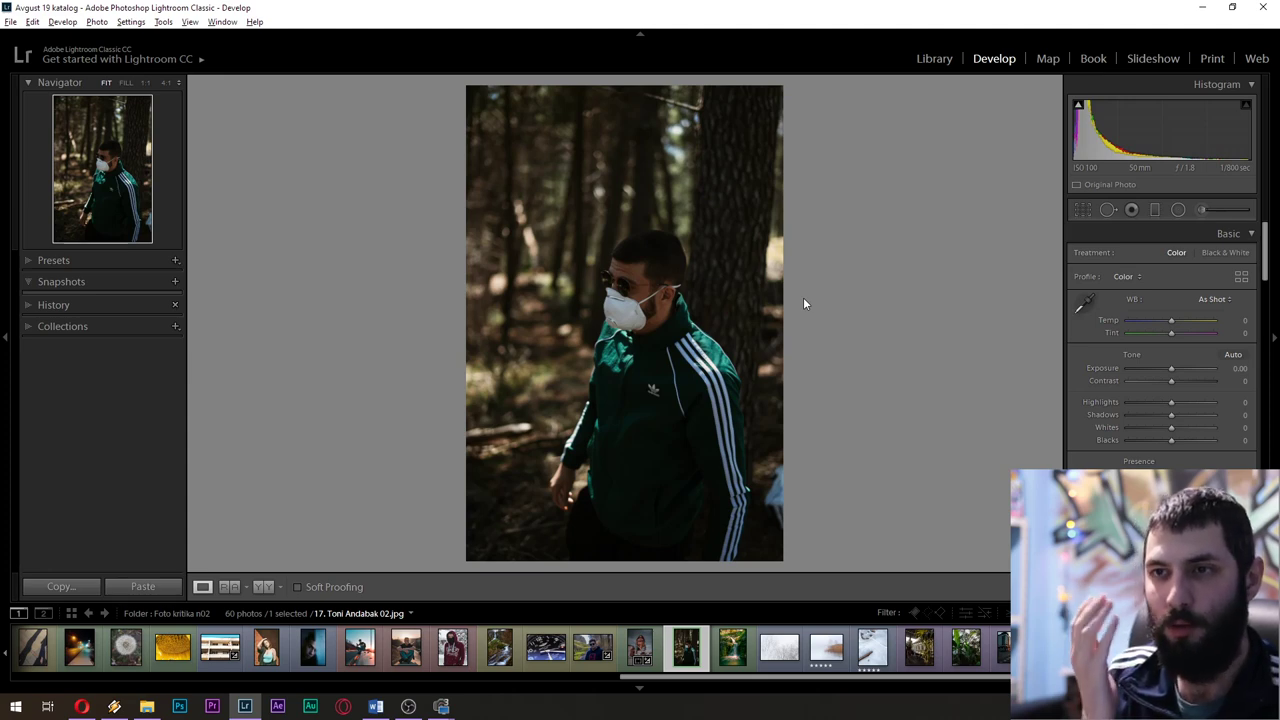
# Inspect the blurred background trees and the masked man's shoulder at 1:1, and go on to the pink-toned waterfall photo
pyautogui.click(626, 143)
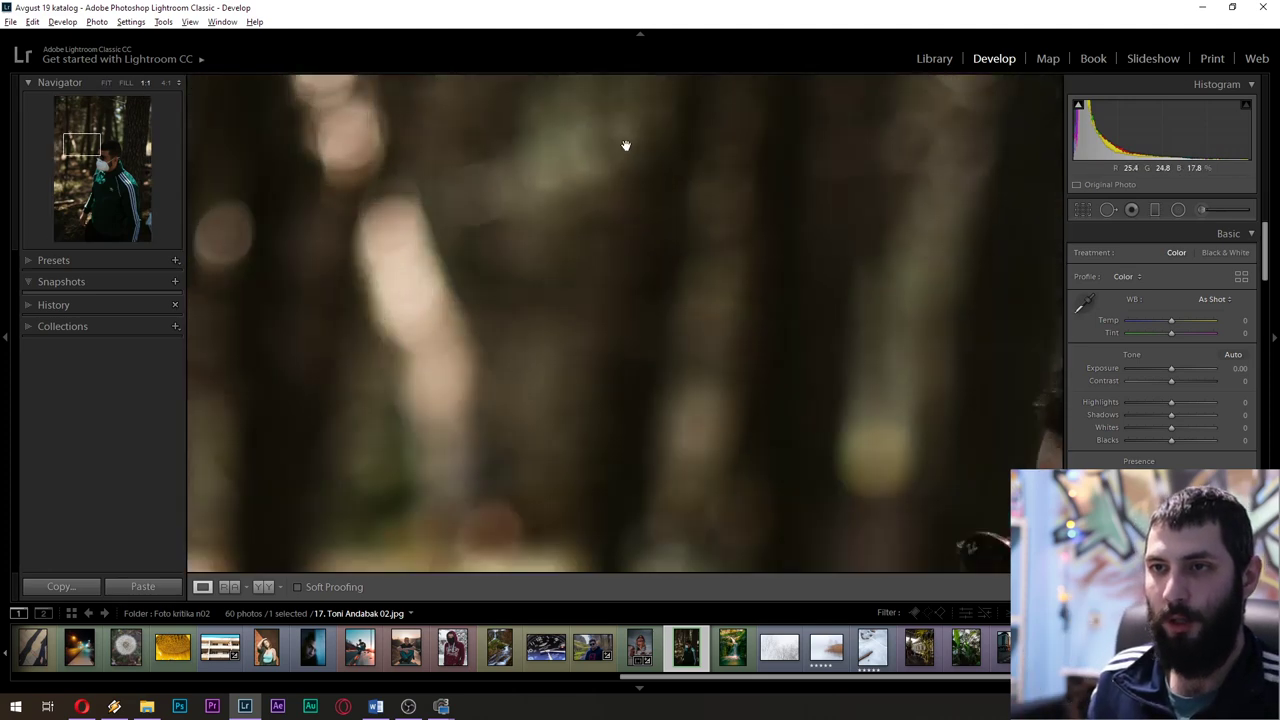
pyautogui.click(666, 260)
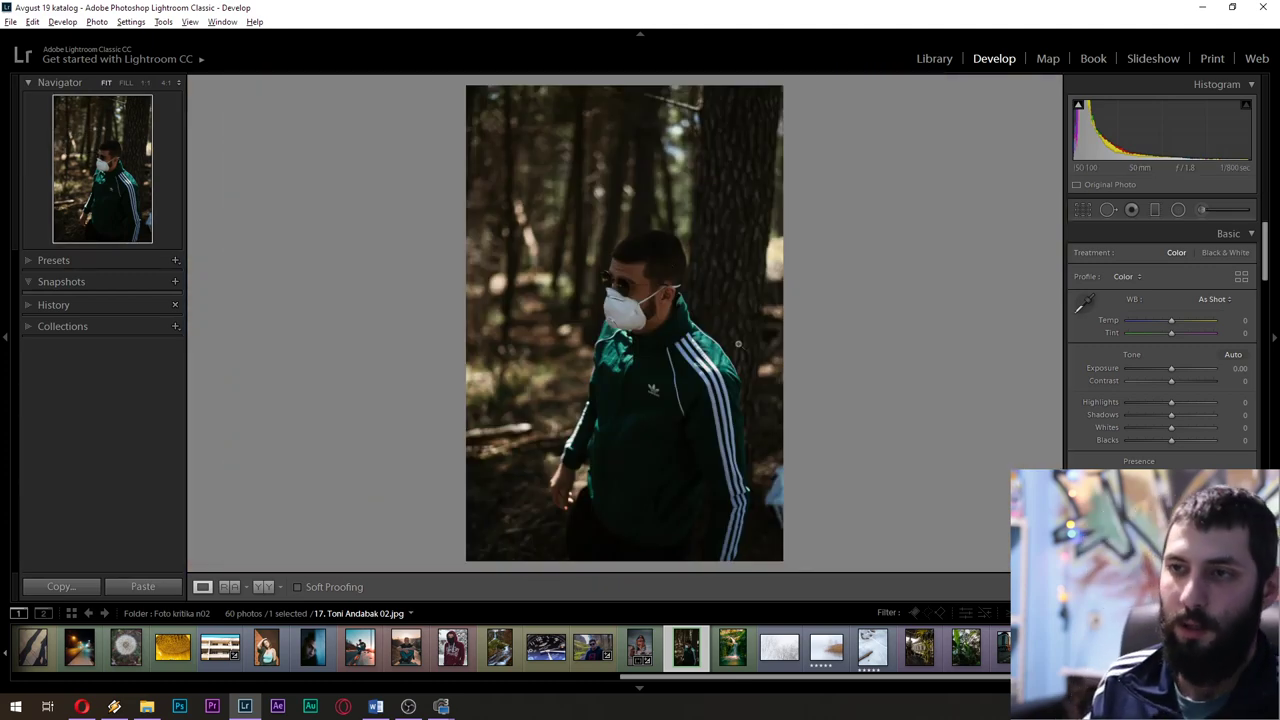
pyautogui.click(698, 328)
pyautogui.moveTo(843, 383); pyautogui.dragTo(884, 348)
pyautogui.rightClick(770, 5)
pyautogui.click(735, 5)
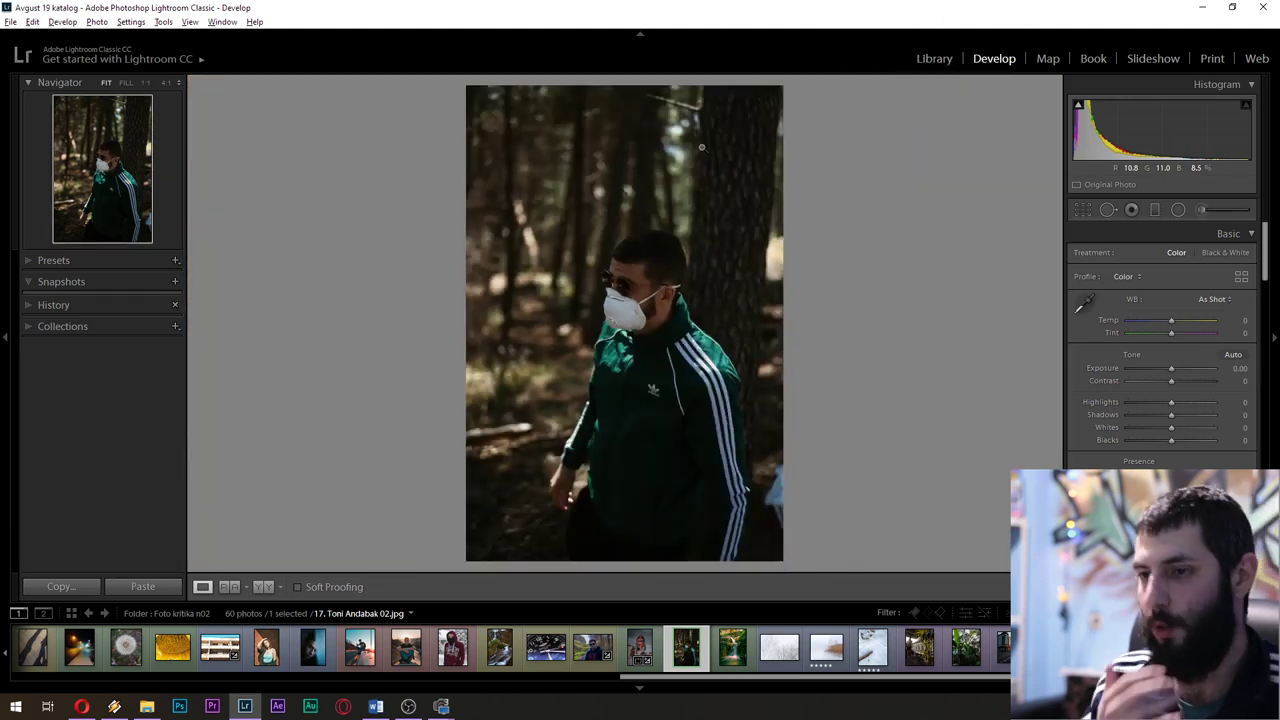
pyautogui.press('Right')
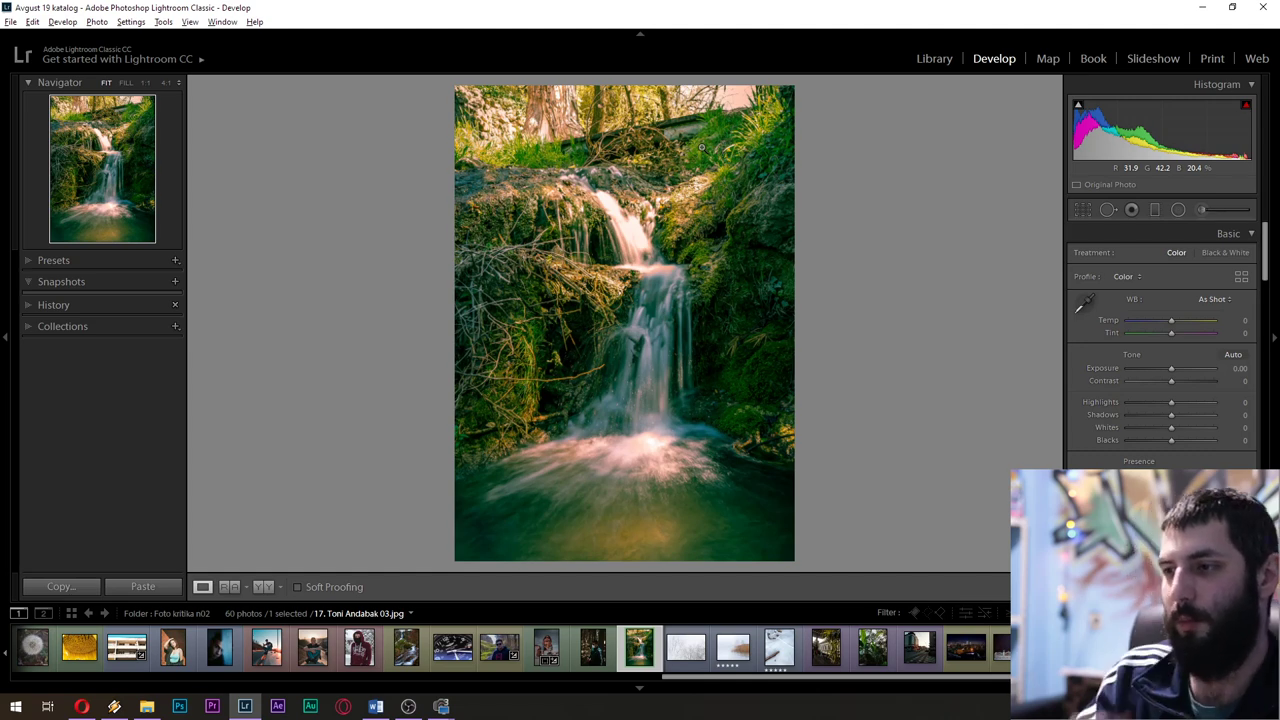
# Try bending the waterfall photo's RGB tone curve, and reset it to linear
pyautogui.scroll(-5, 1118, 370)
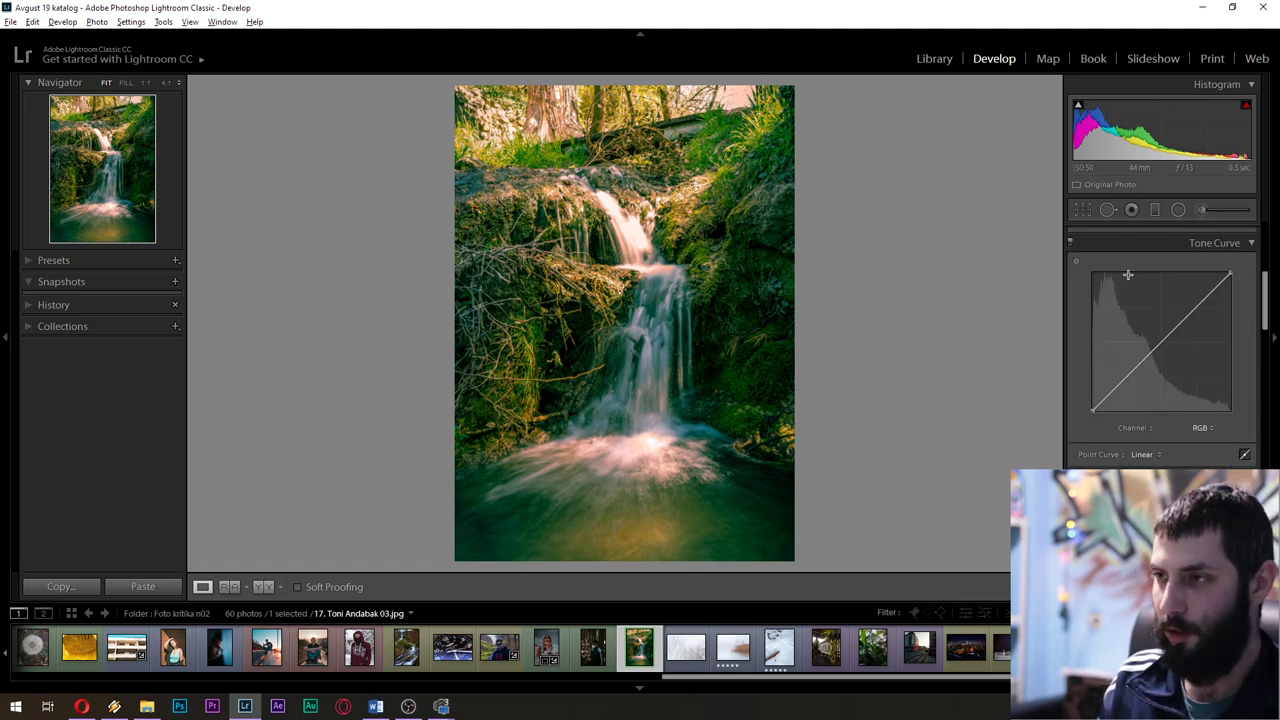
pyautogui.moveTo(1122, 372); pyautogui.dragTo(1146, 273)
pyautogui.doubleClick(1178, 272)
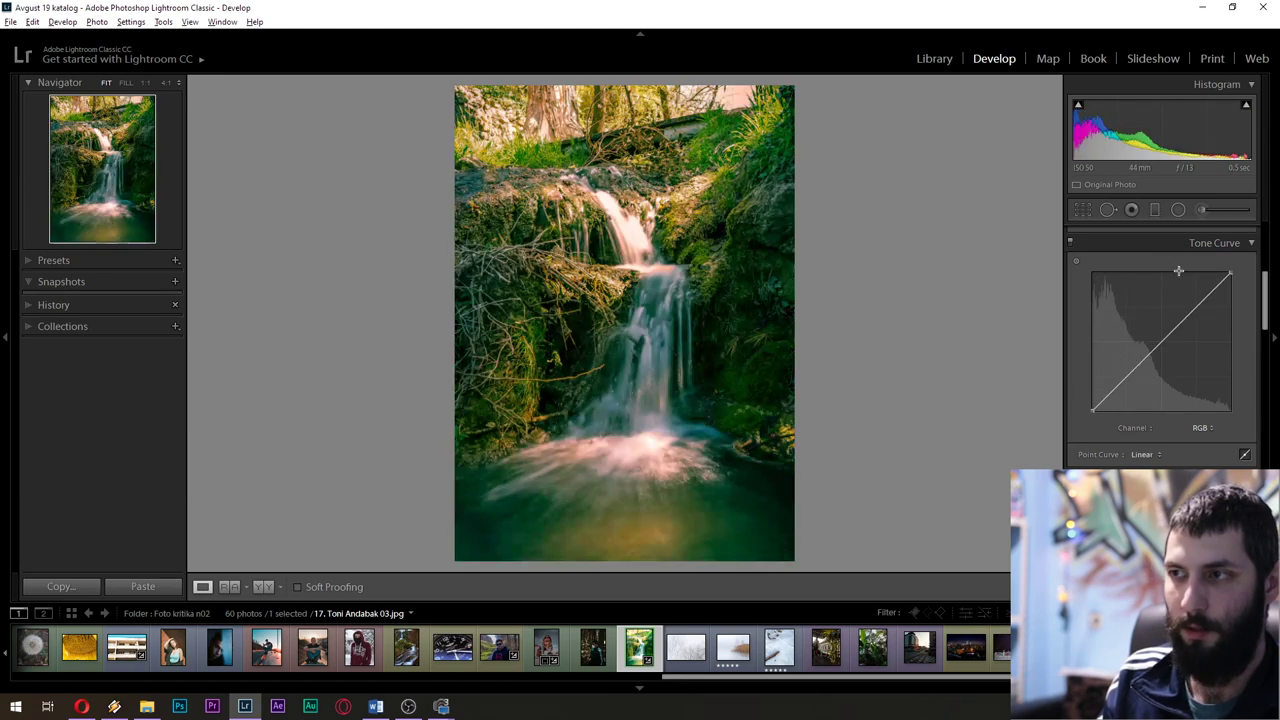
pyautogui.scroll(3, 1142, 342)
pyautogui.scroll(2, 1142, 342)
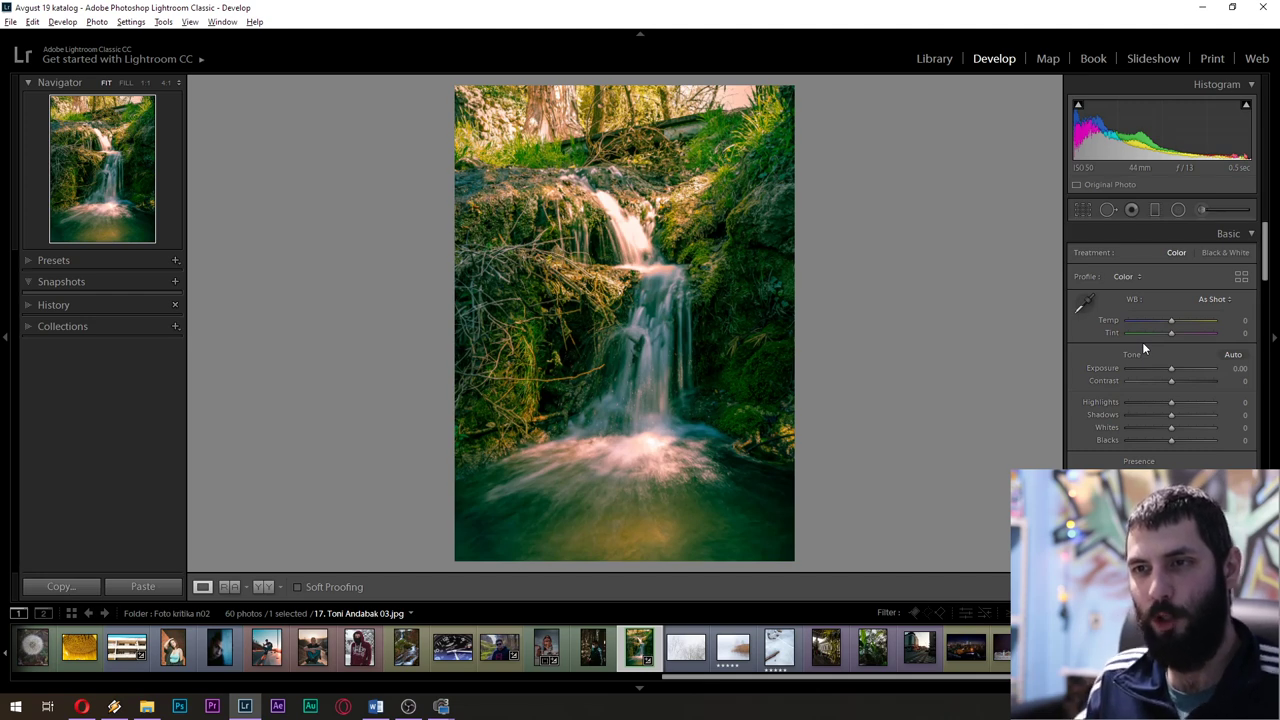
# Try cropping the waterfall photo tighter from its upper-left corner at the original aspect ratio, and undo the crop
pyautogui.click(1084, 211)
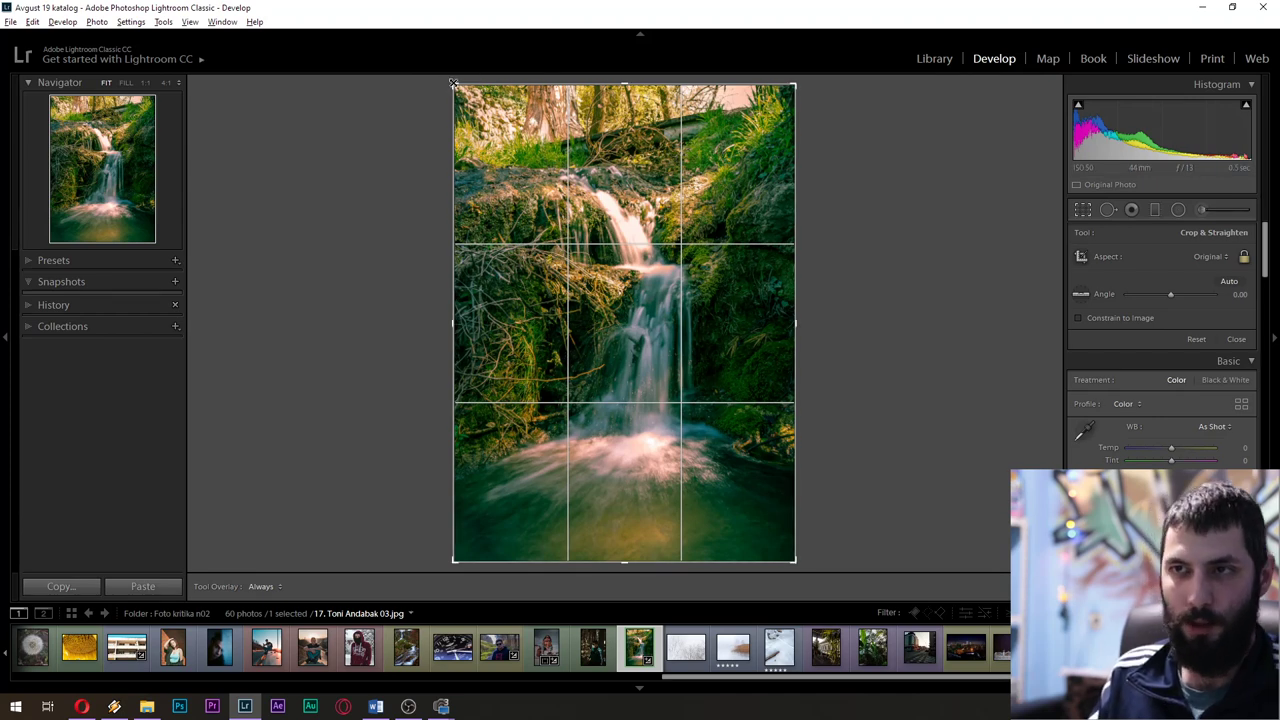
pyautogui.moveTo(449, 86); pyautogui.dragTo(503, 153)
pyautogui.press('Return')
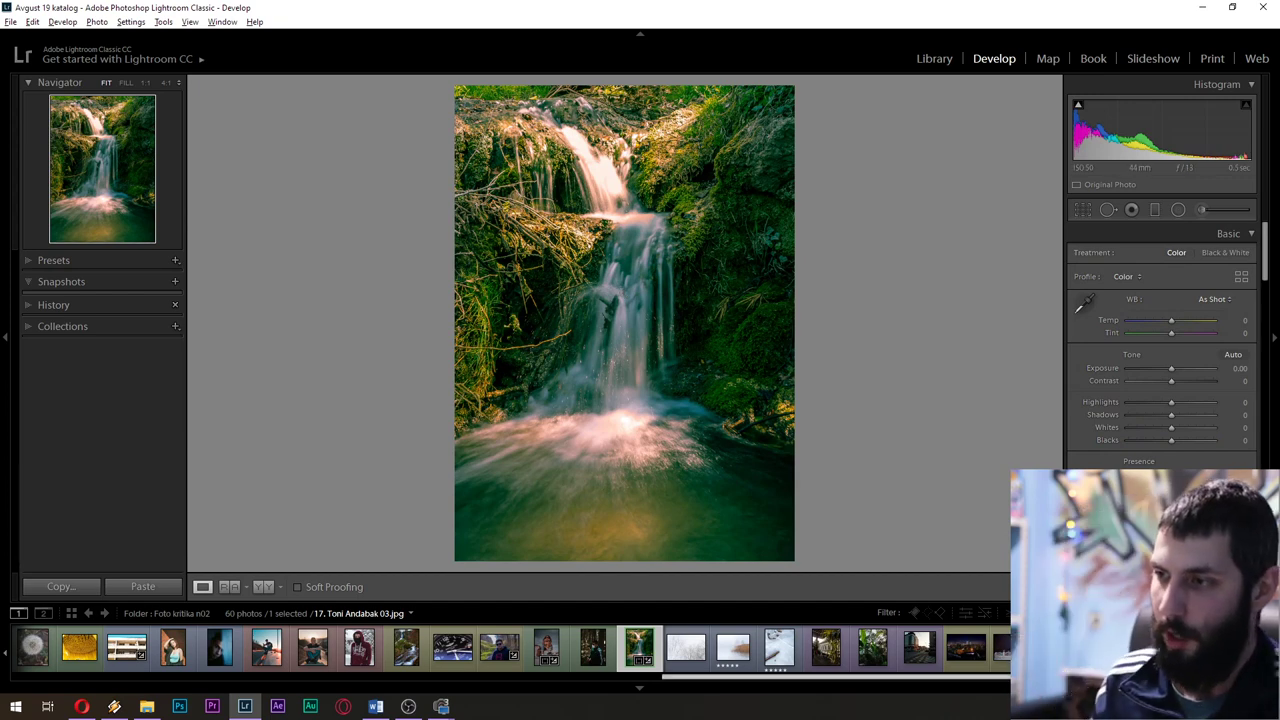
pyautogui.hotkey('ctrl', 'z')
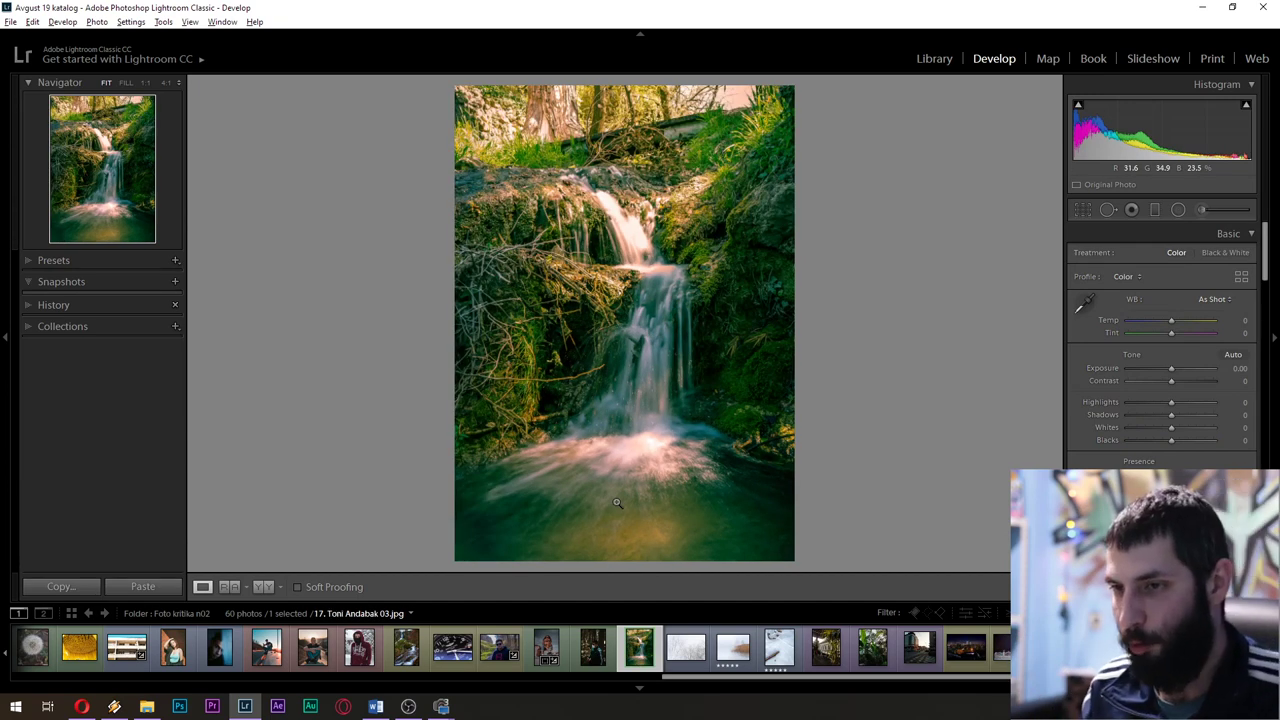
# Go on to the photo of snow-covered trees
pyautogui.press('Right')
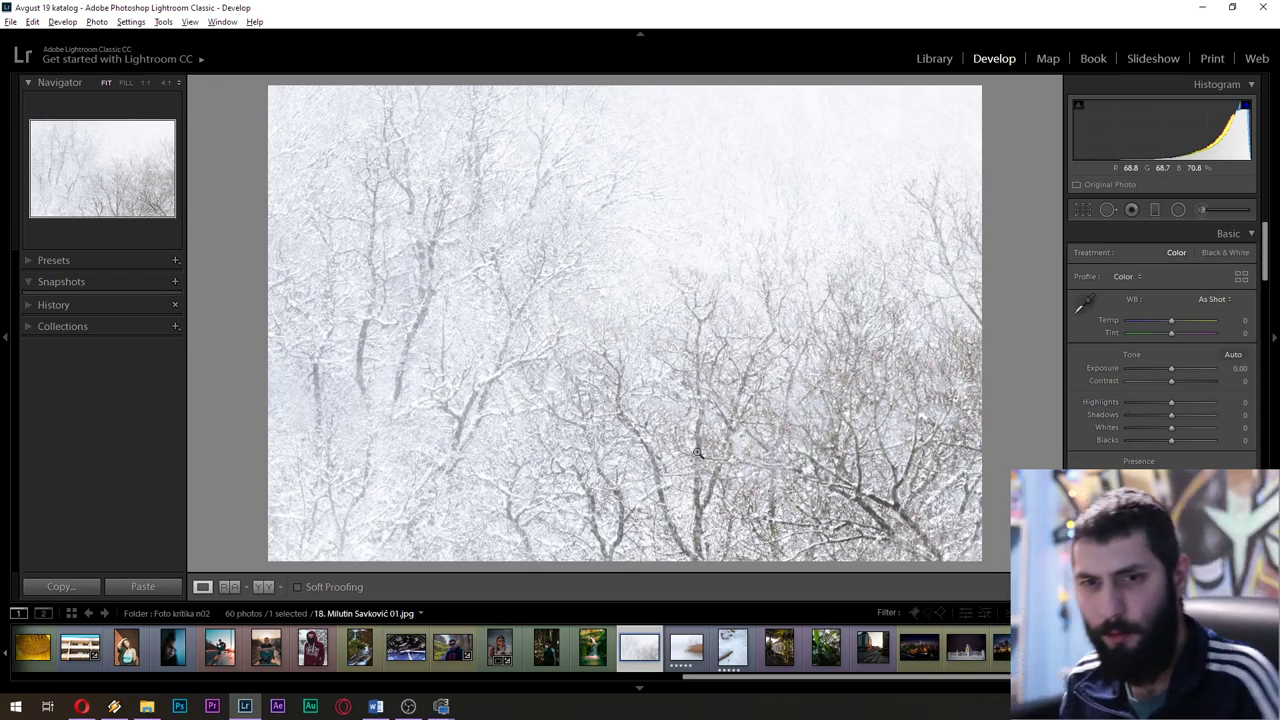
pyautogui.click(114, 706)
pyautogui.hotkey('alt', 'Tab')
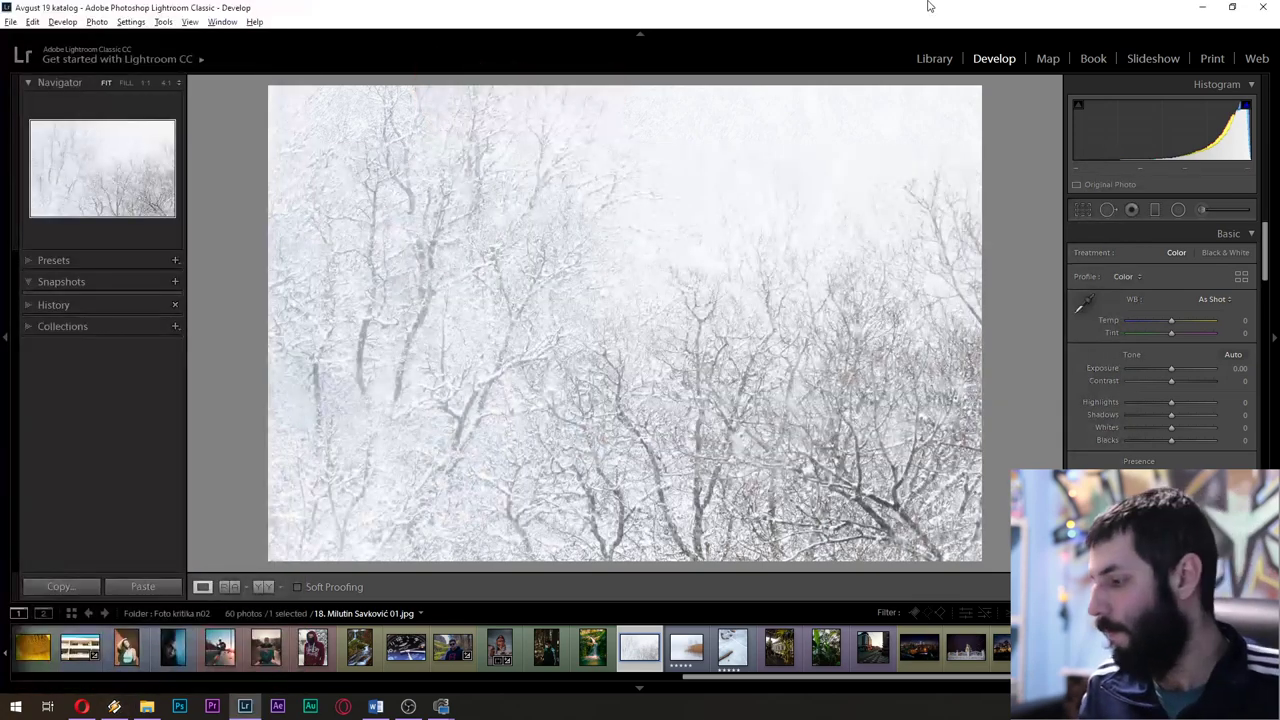
# Switch to the Opera browser's YouTube tab, toggle playback of the Mozart string quartet video, and return to Lightroom
pyautogui.click(82, 706)
pyautogui.click(245, 10)
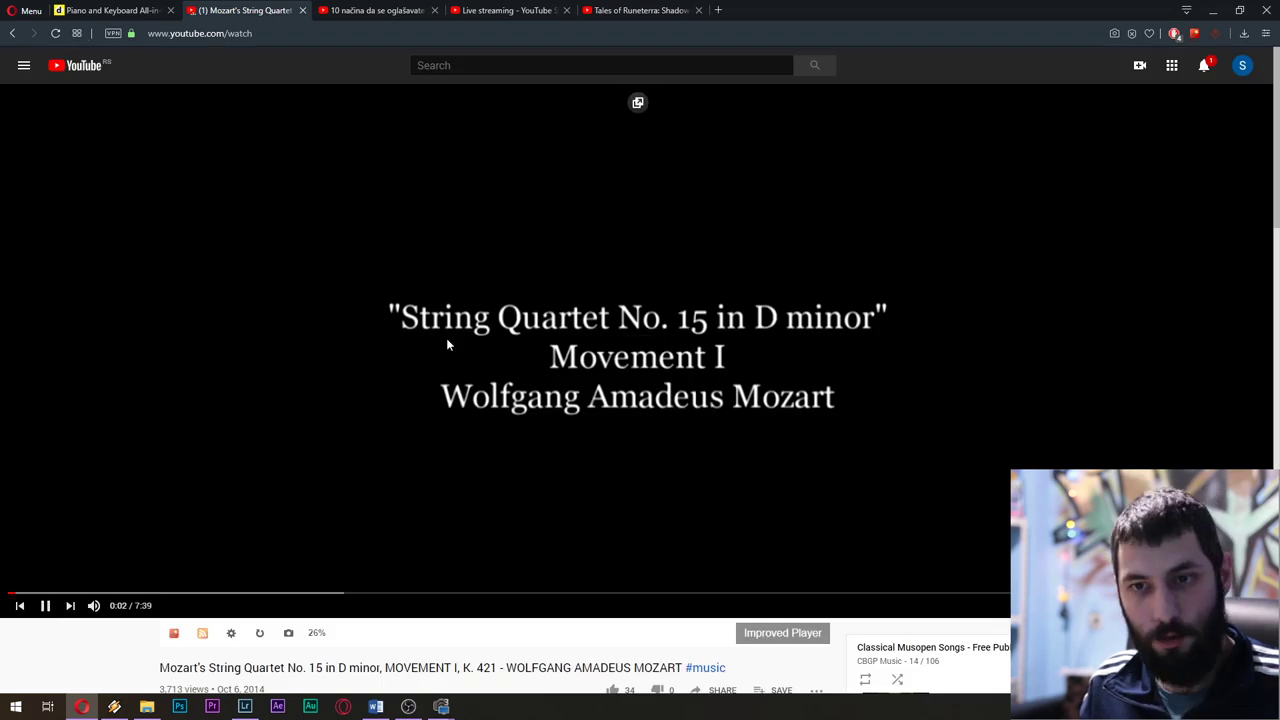
pyautogui.click(460, 365)
pyautogui.hotkey('alt', 'Tab')
pyautogui.press('Tab')
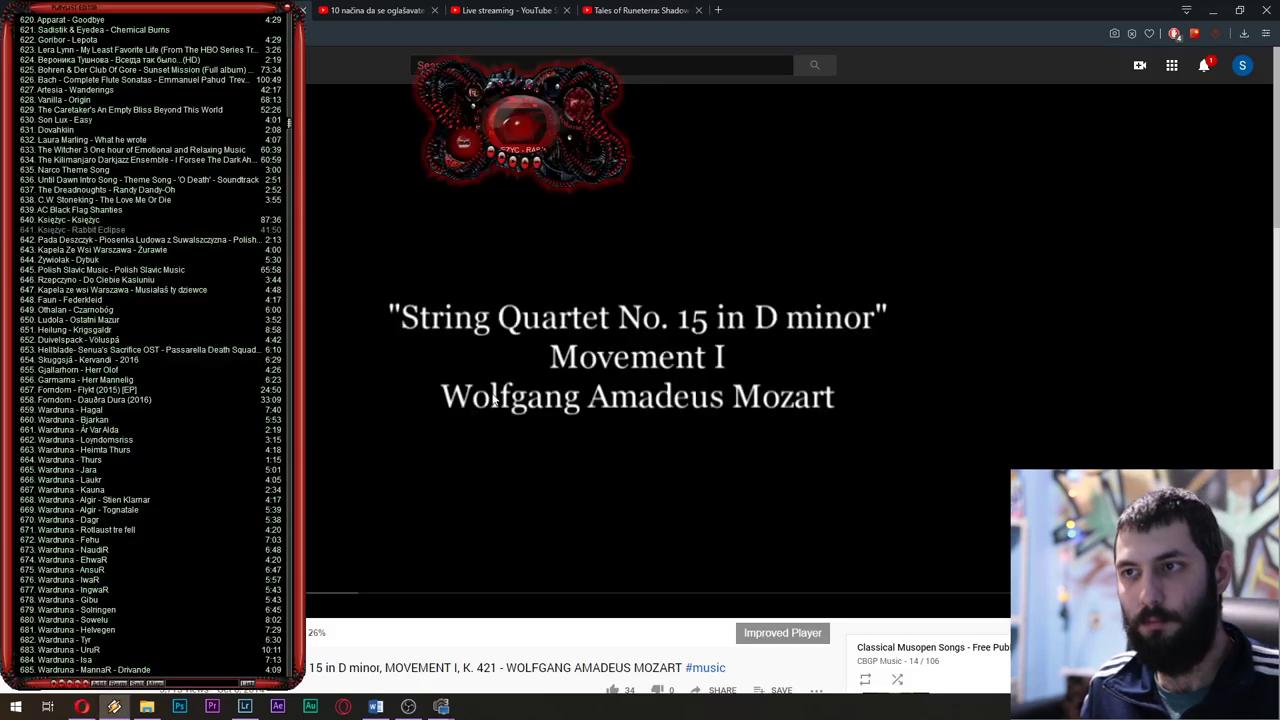
pyautogui.click(245, 706)
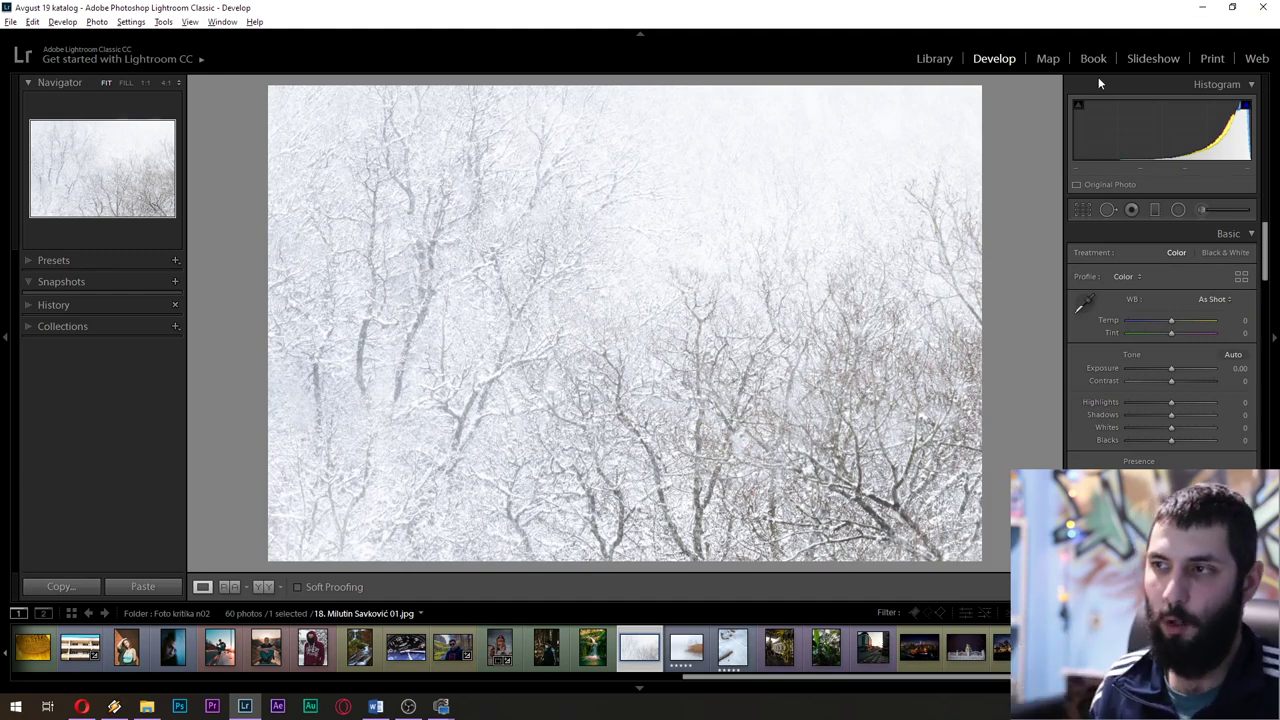
# Crop the snowy trees photo tighter from its lower-left corner, keeping the original aspect ratio
pyautogui.click(1080, 208)
pyautogui.moveTo(268, 561); pyautogui.dragTo(345, 522)
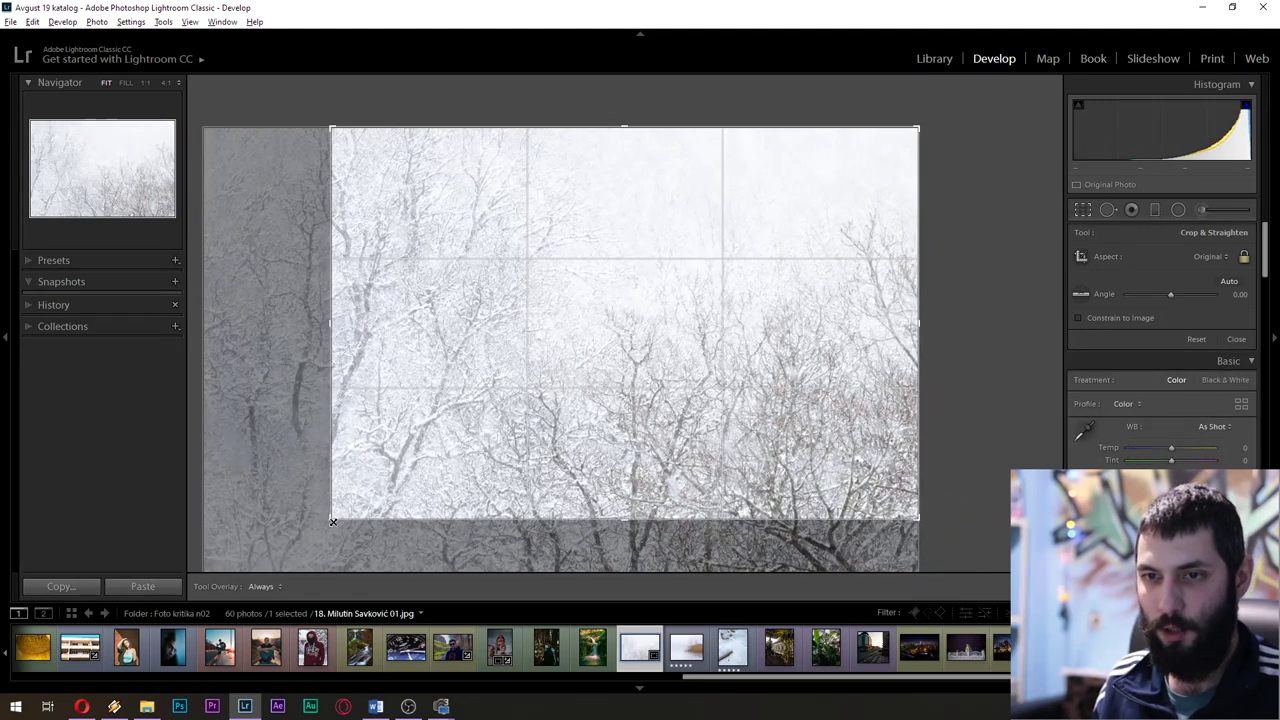
pyautogui.press('Return')
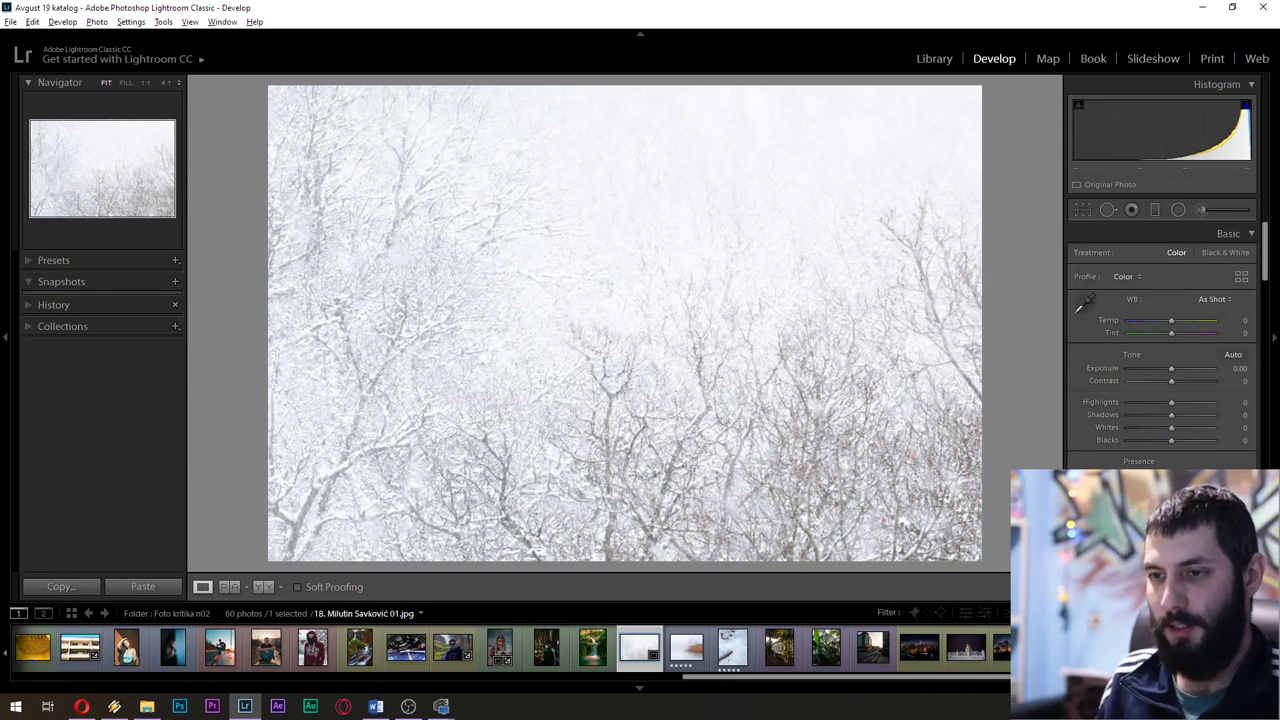
# Go on to the foggy lake photo and inspect the man in the distant boat at 1:1, returning to the fitted size
pyautogui.press('Right')
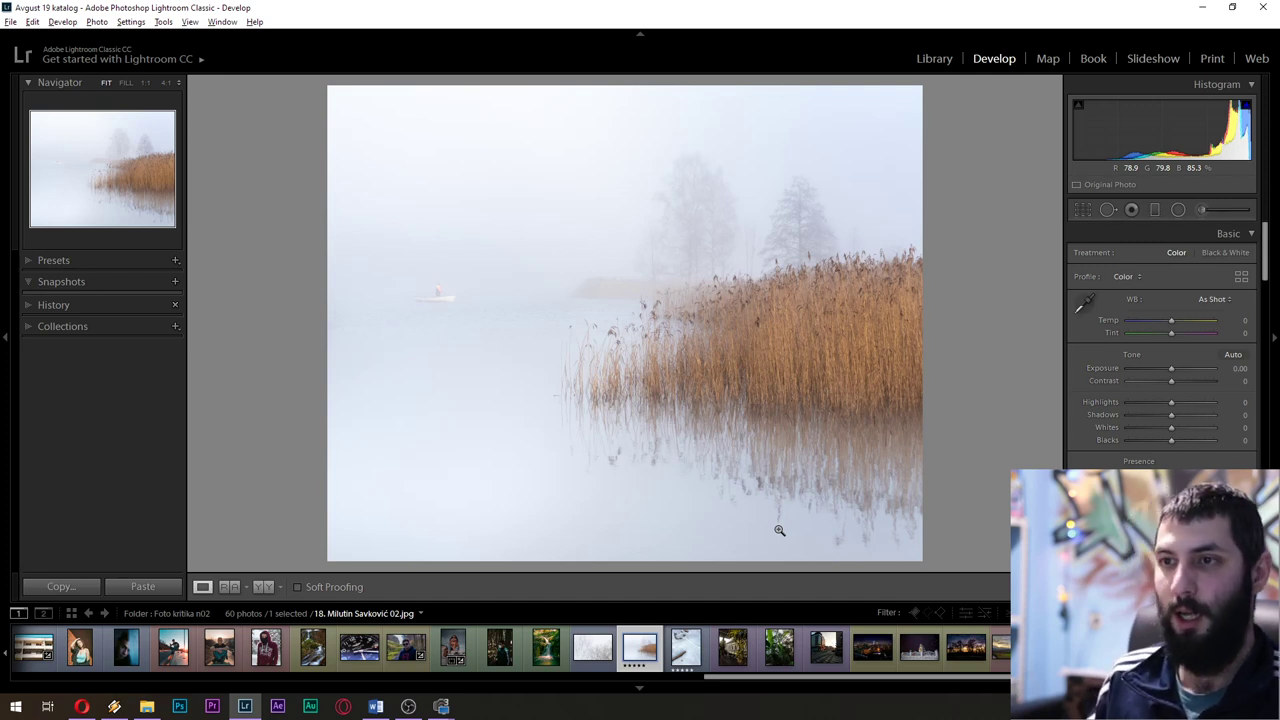
pyautogui.click(430, 298)
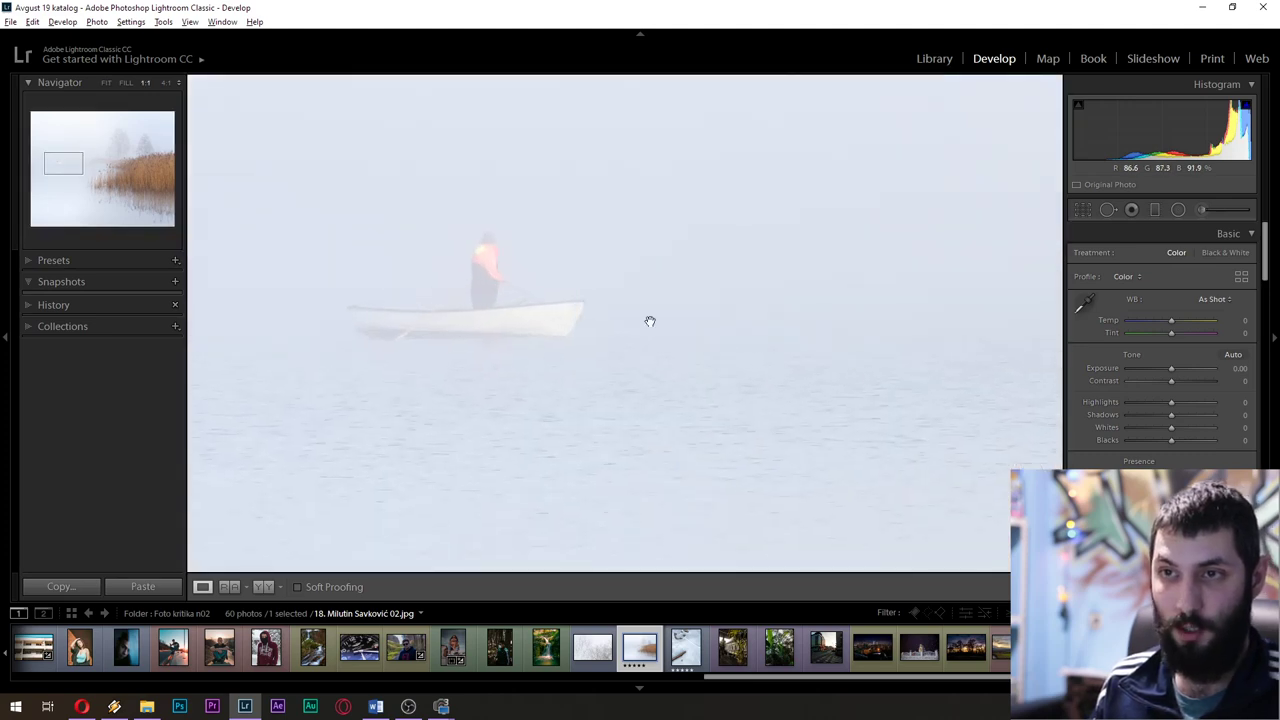
pyautogui.click(566, 318)
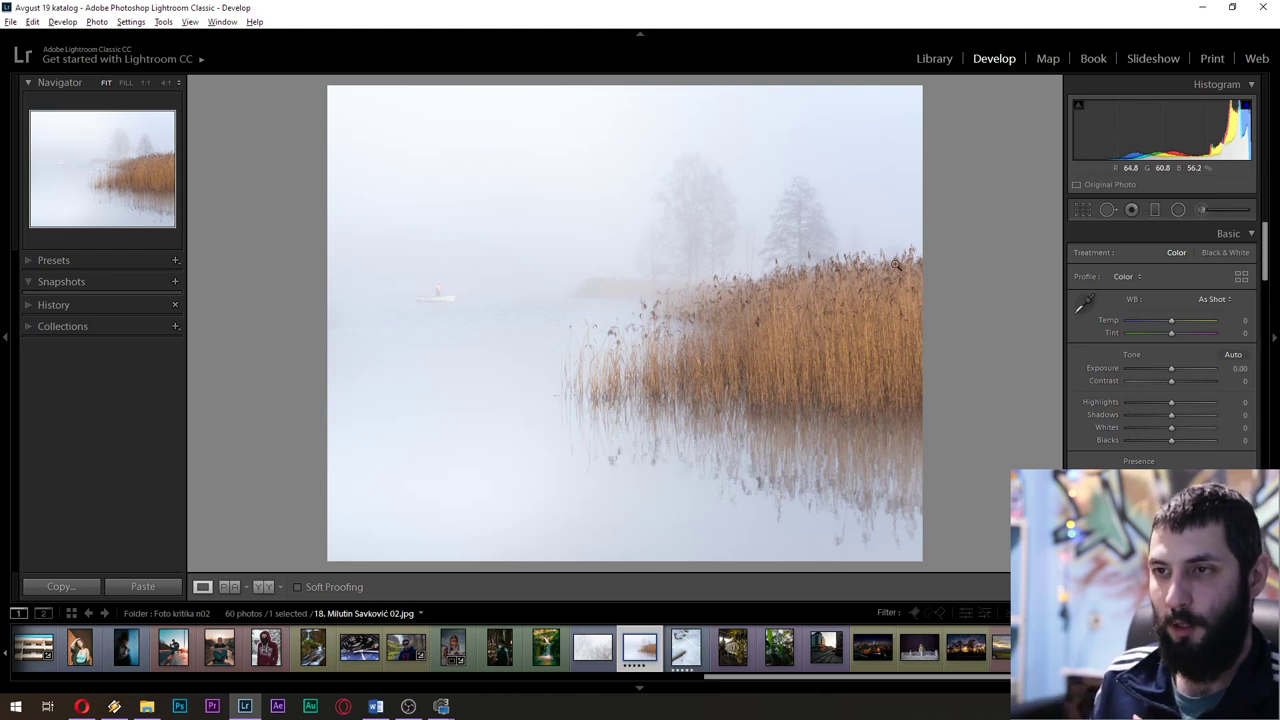
pyautogui.click(450, 293)
pyautogui.click(443, 289)
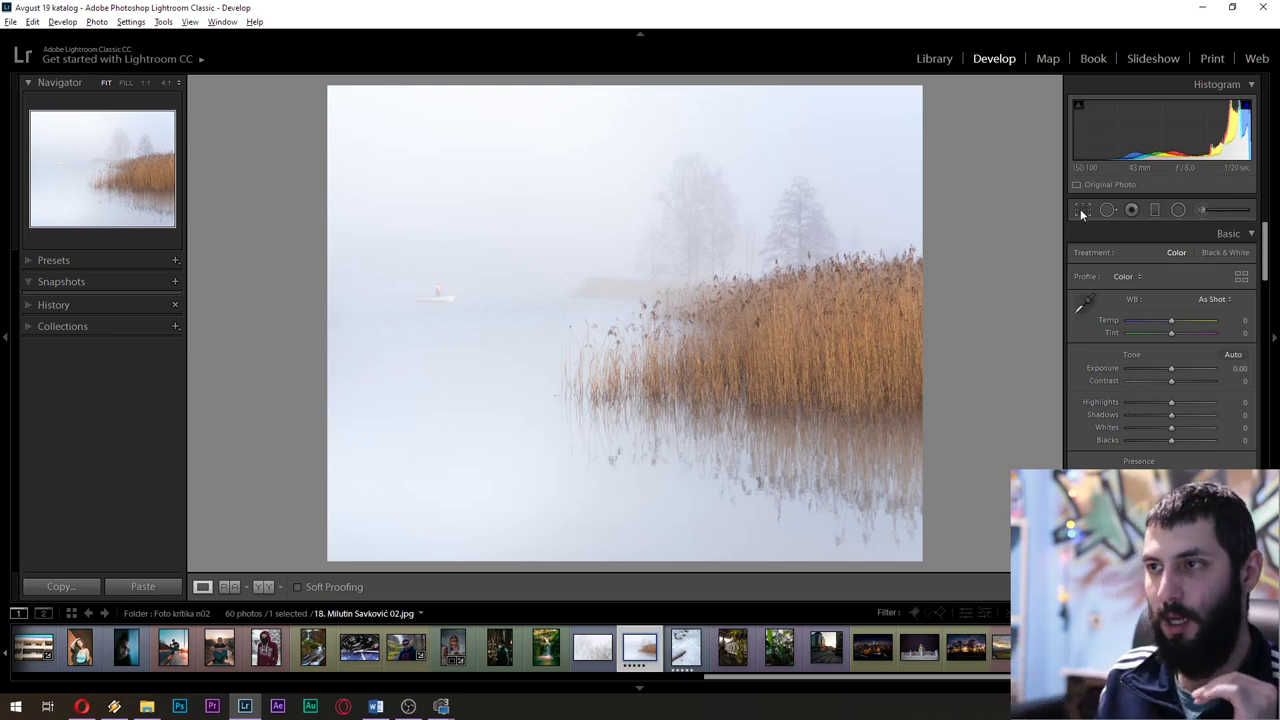
# Try a 1 x 1 aspect ratio crop on the foggy lake photo, and cancel it
pyautogui.press('r')
pyautogui.click(1215, 256)
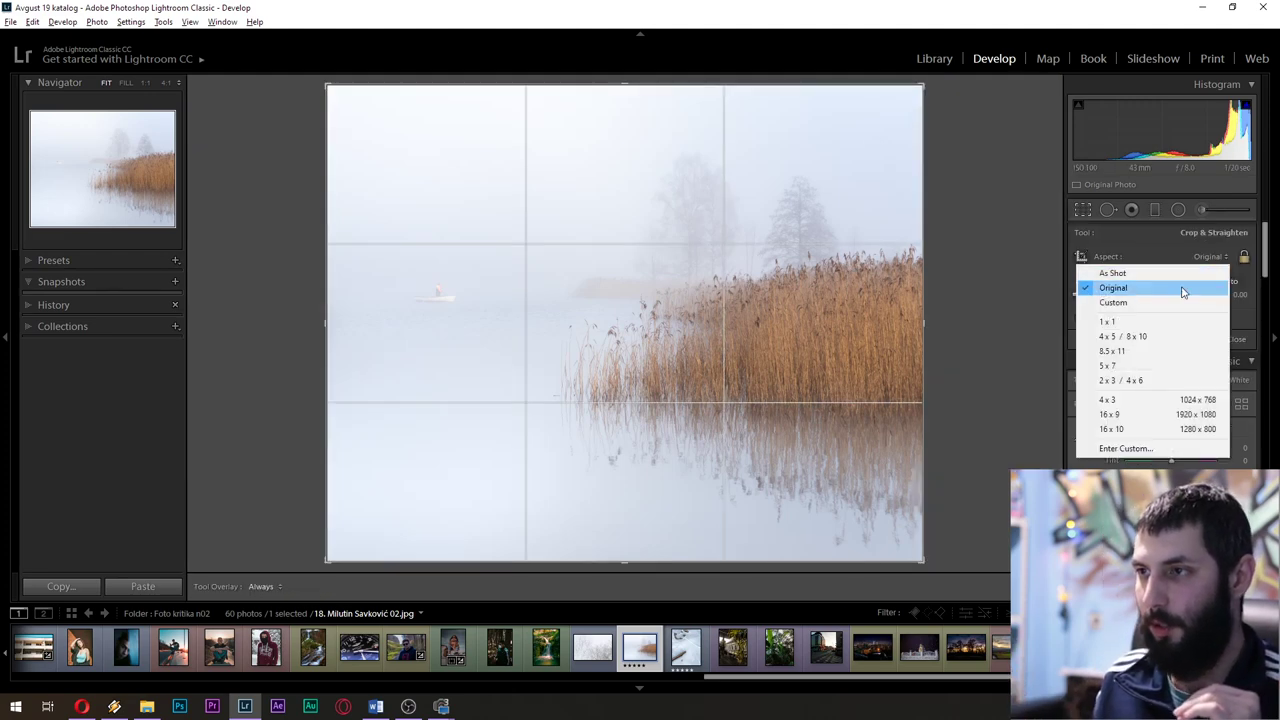
pyautogui.click(1175, 321)
pyautogui.press('Escape')
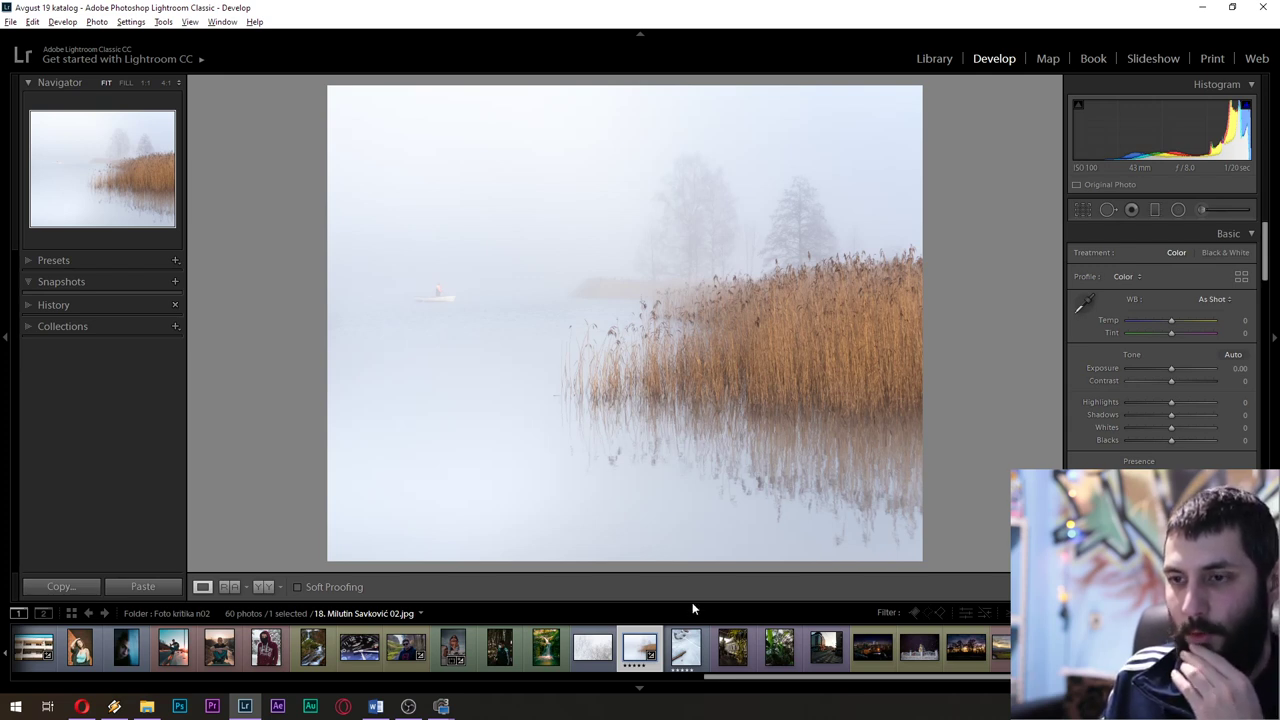
# Open the ice photo, inspect the frozen-in stone and the stick at 1:1, and return to the fitted size
pyautogui.click(686, 647)
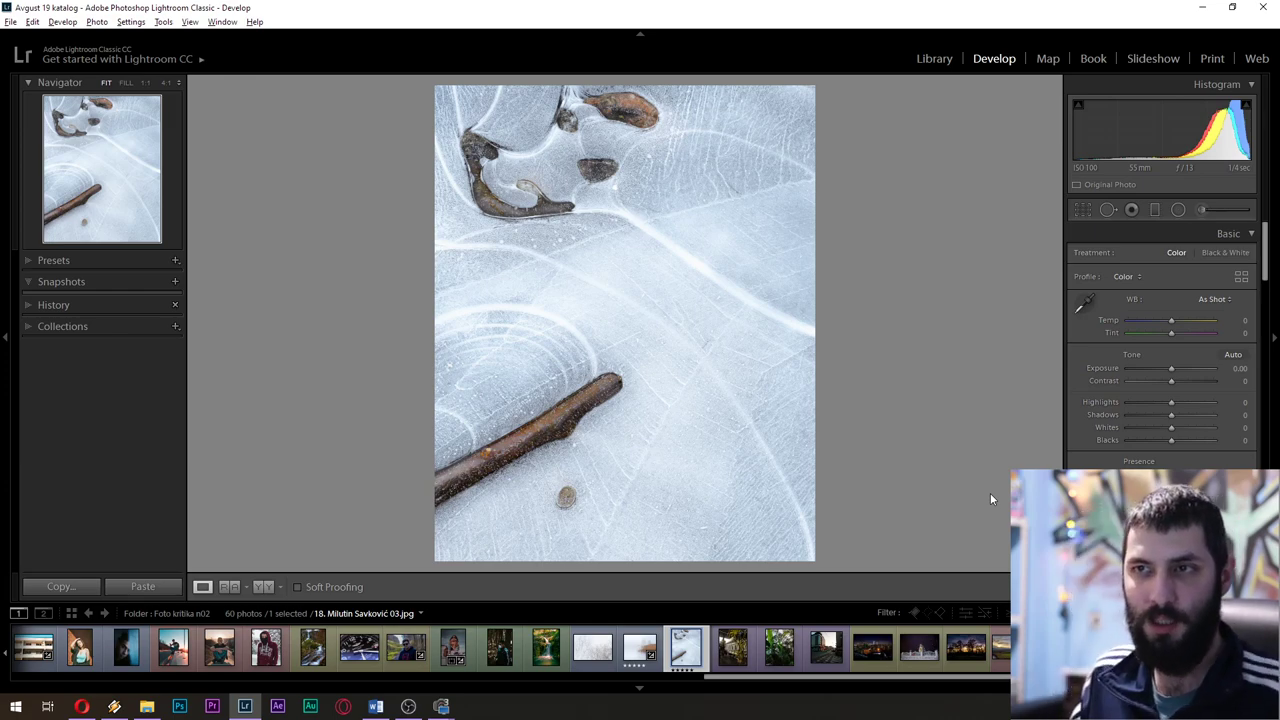
pyautogui.moveTo(640, 128); pyautogui.dragTo(708, 325)
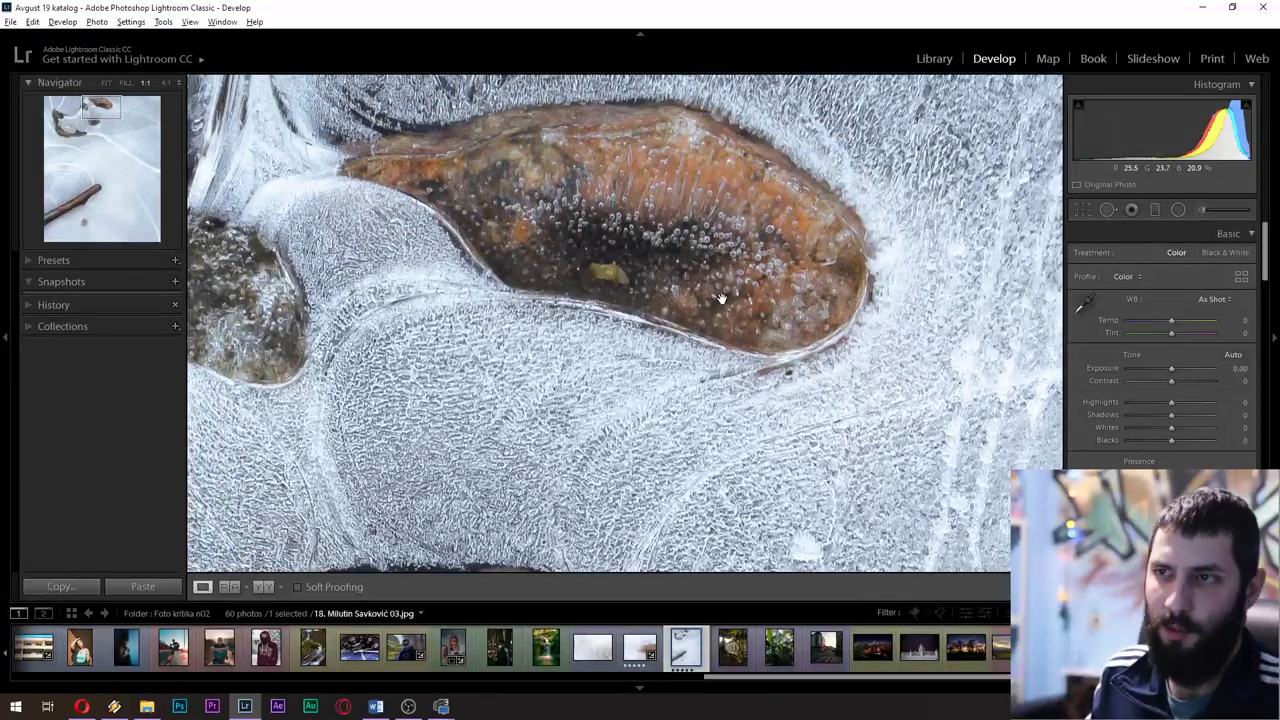
pyautogui.click(724, 298)
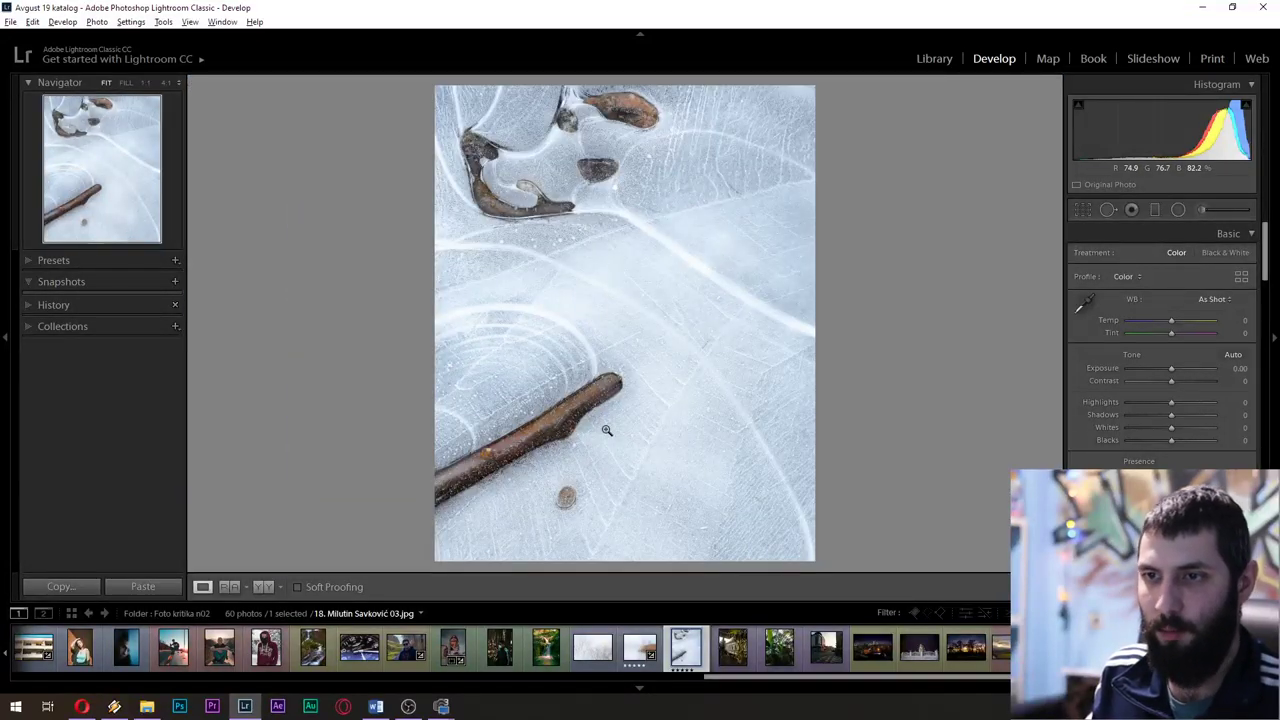
pyautogui.moveTo(587, 430); pyautogui.dragTo(677, 341)
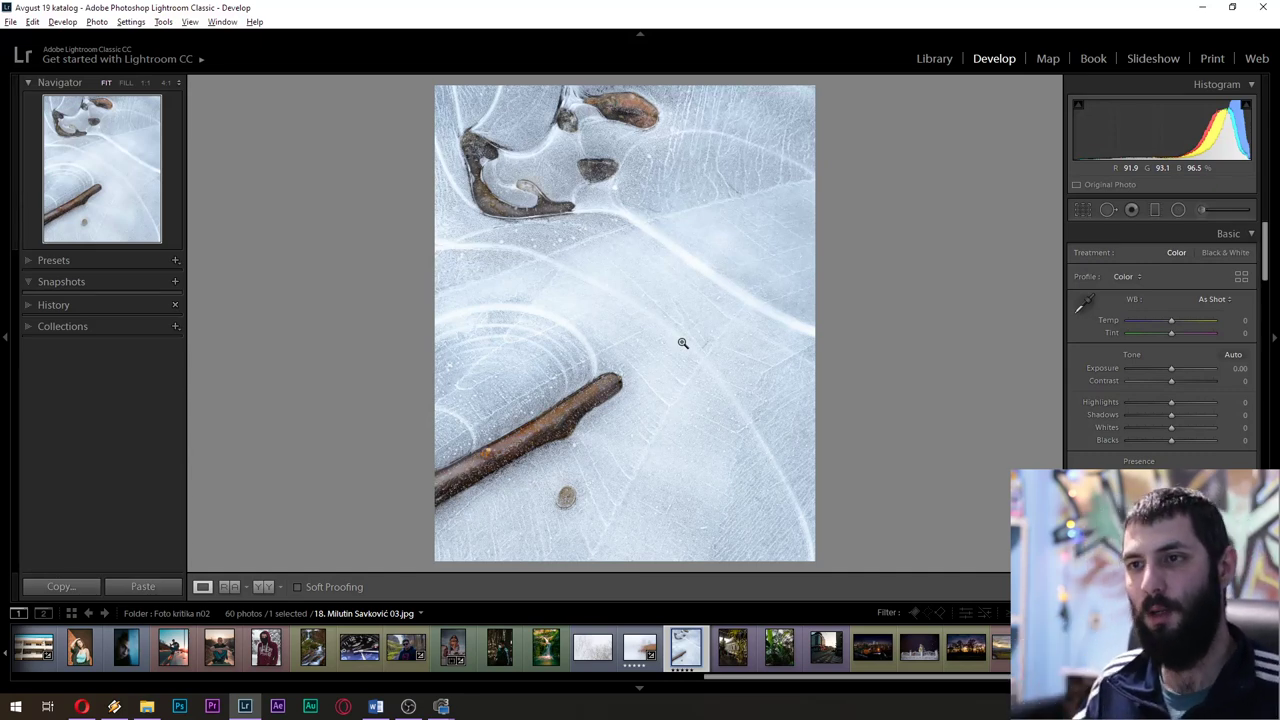
pyautogui.moveTo(682, 343); pyautogui.dragTo(602, 436)
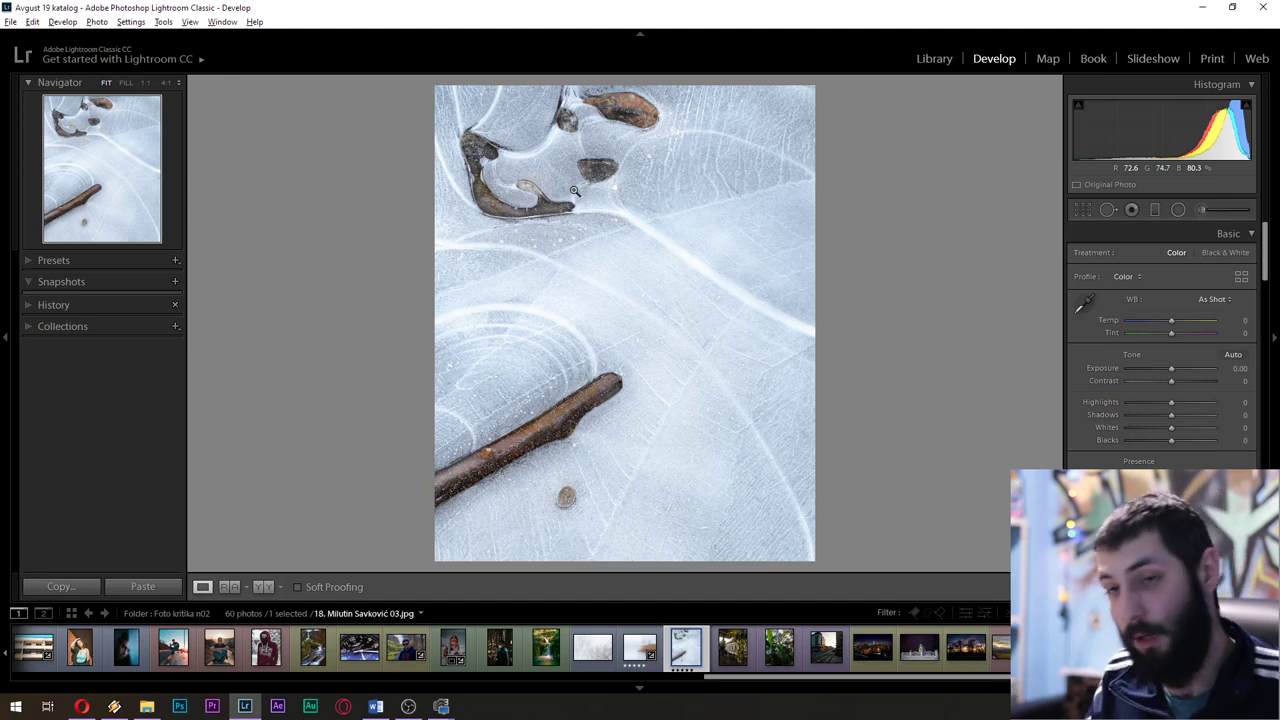
# View the palm terrace and greenhouse plant photos, and go on to the street intersection photo
pyautogui.press('Right')
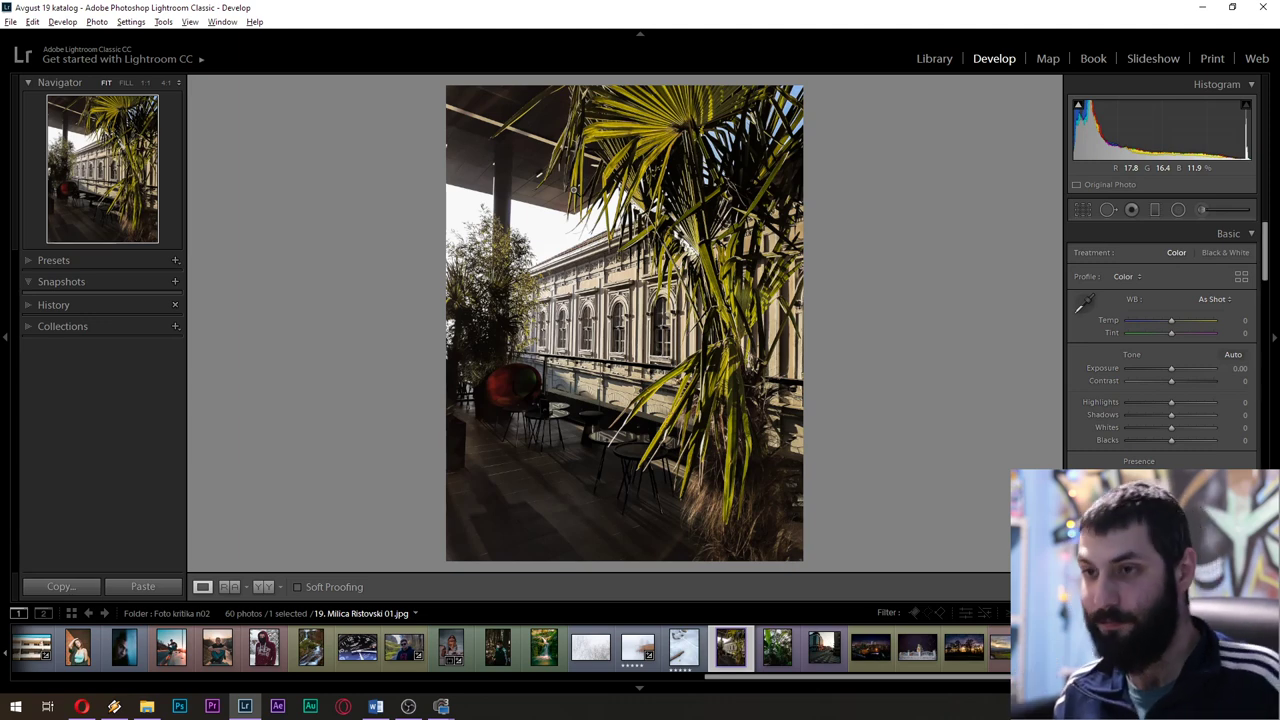
pyautogui.click(777, 647)
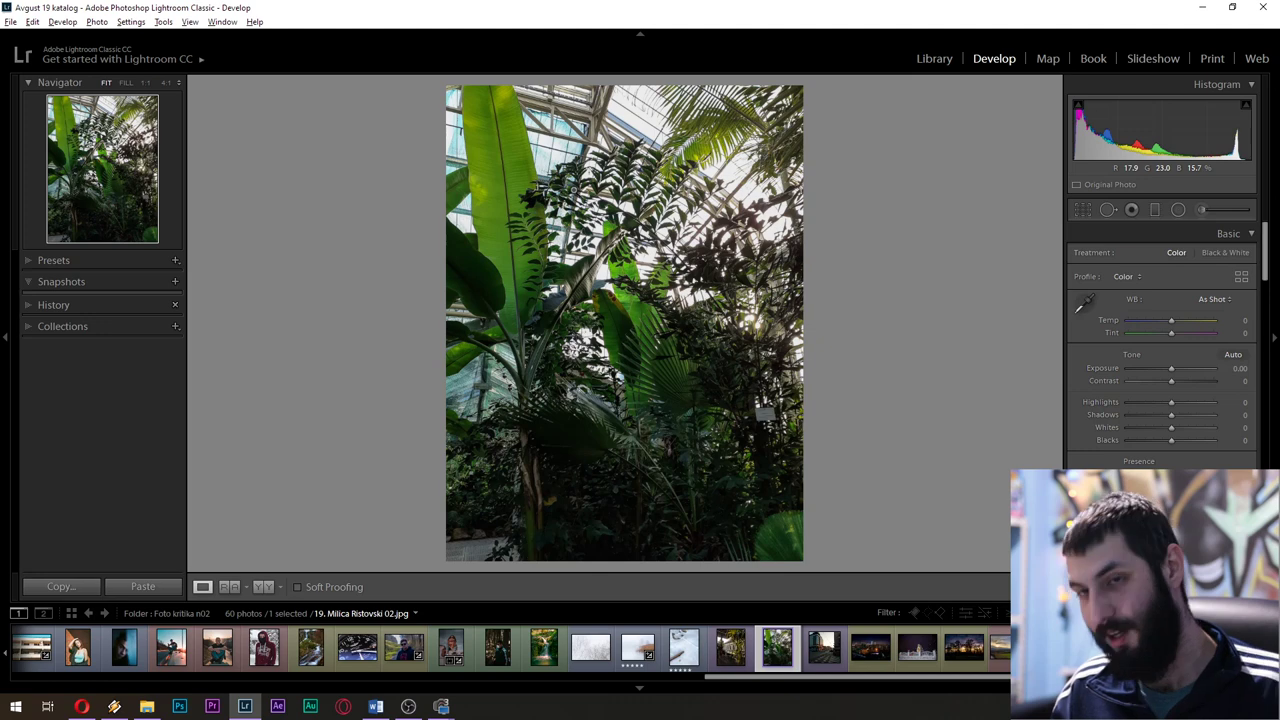
pyautogui.press('Right')
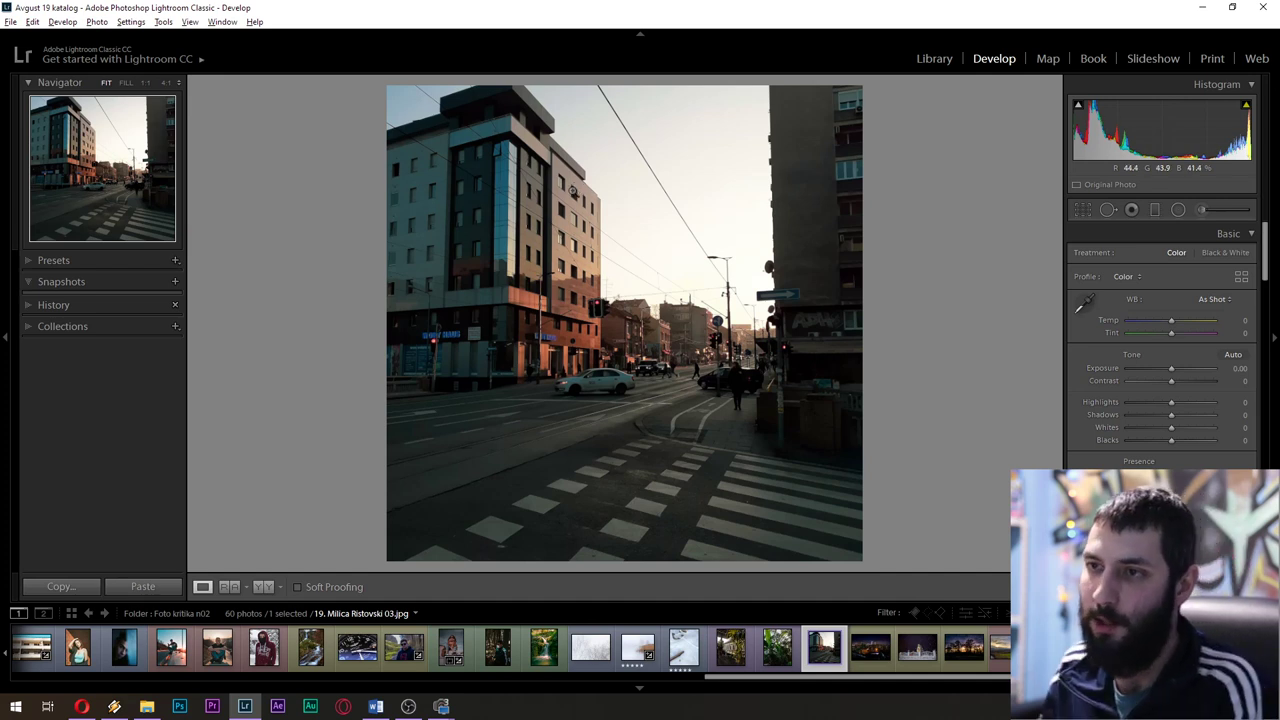
# Inspect the dark building with graffiti and the street sign at 1:1, and return to the fitted size
pyautogui.click(813, 323)
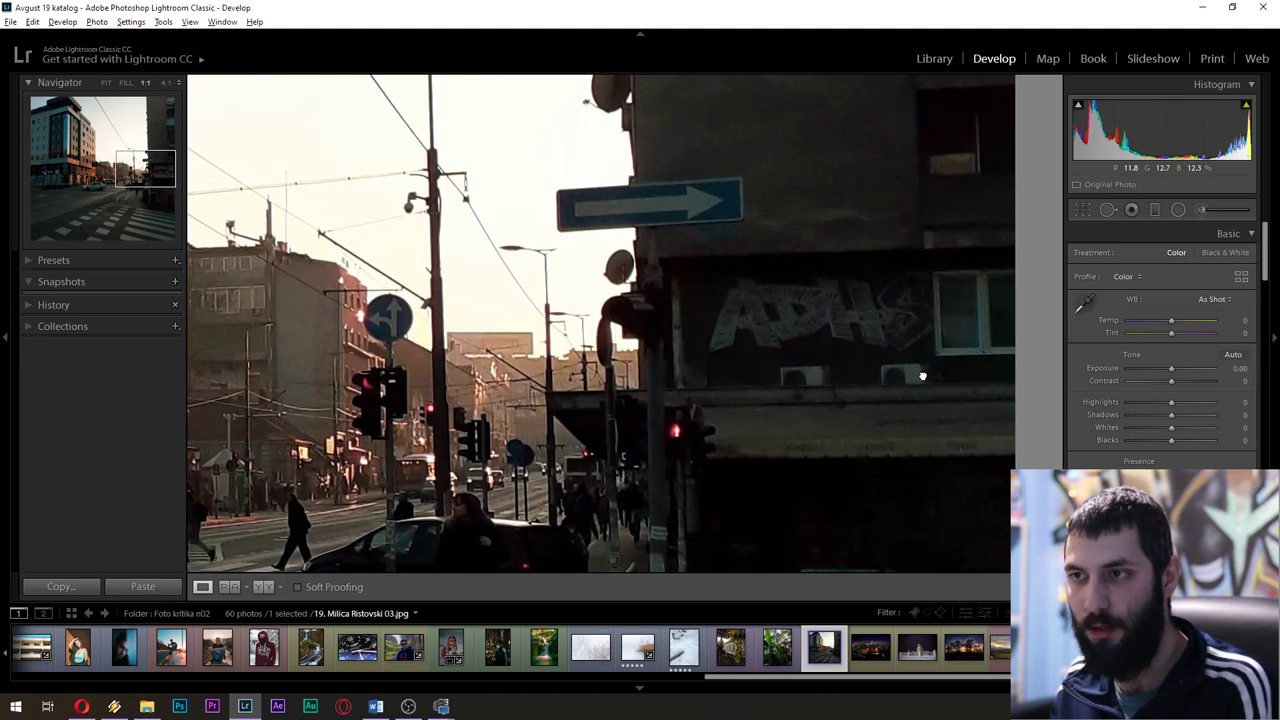
pyautogui.moveTo(887, 401); pyautogui.dragTo(823, 471)
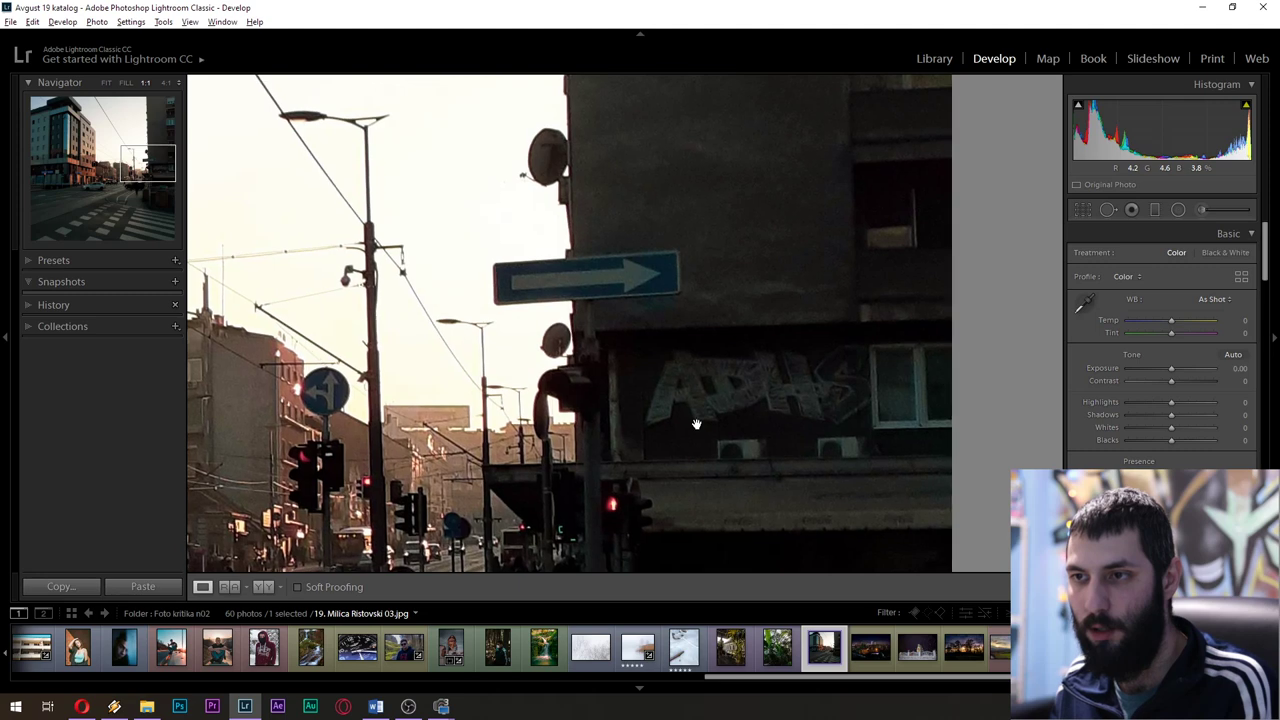
pyautogui.click(803, 426)
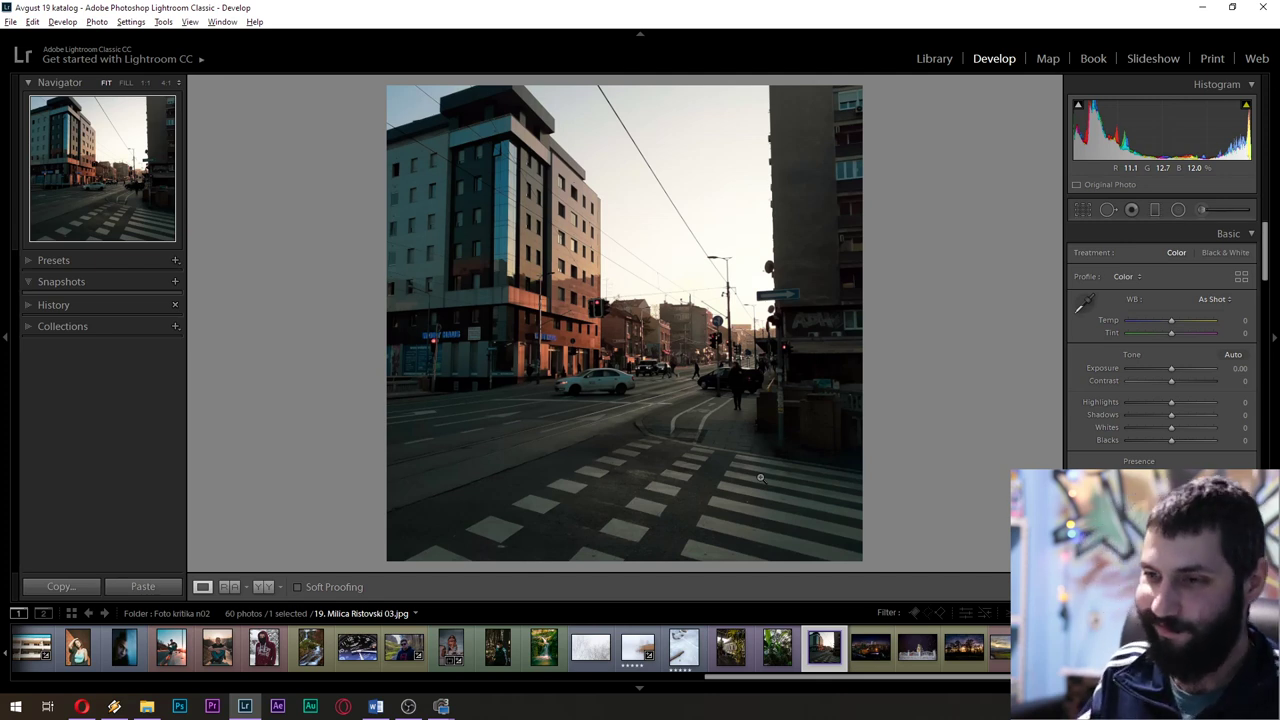
# Go on to the night city skyline photo and inspect its pine branches and lit towers at 1:1
pyautogui.press('Right')
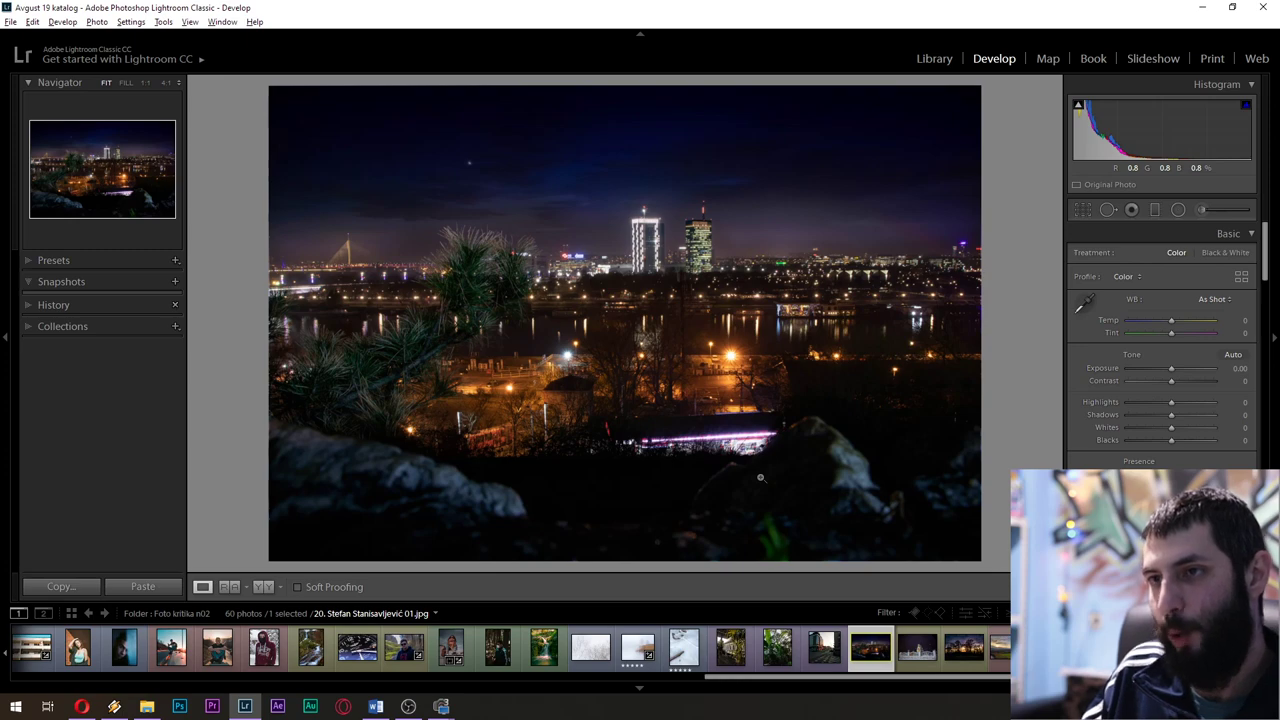
pyautogui.click(520, 288)
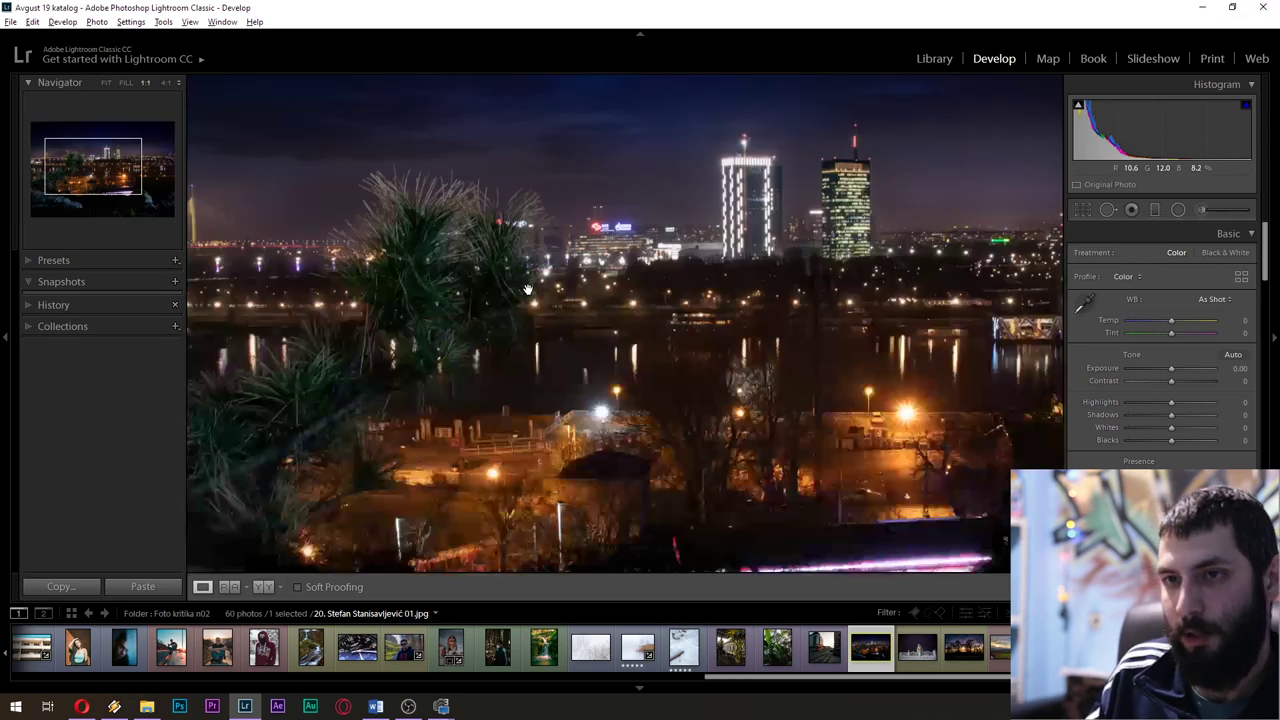
pyautogui.moveTo(492, 282); pyautogui.dragTo(700, 380)
pyautogui.click(700, 380)
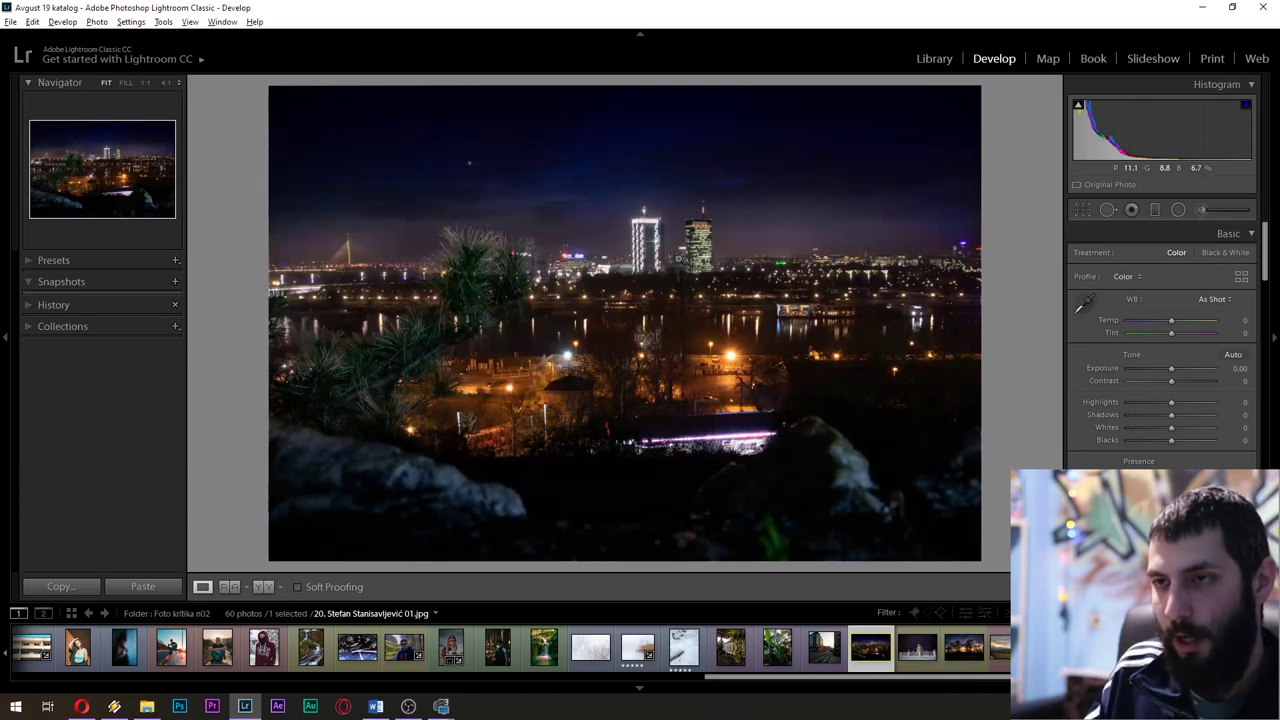
pyautogui.click(730, 268)
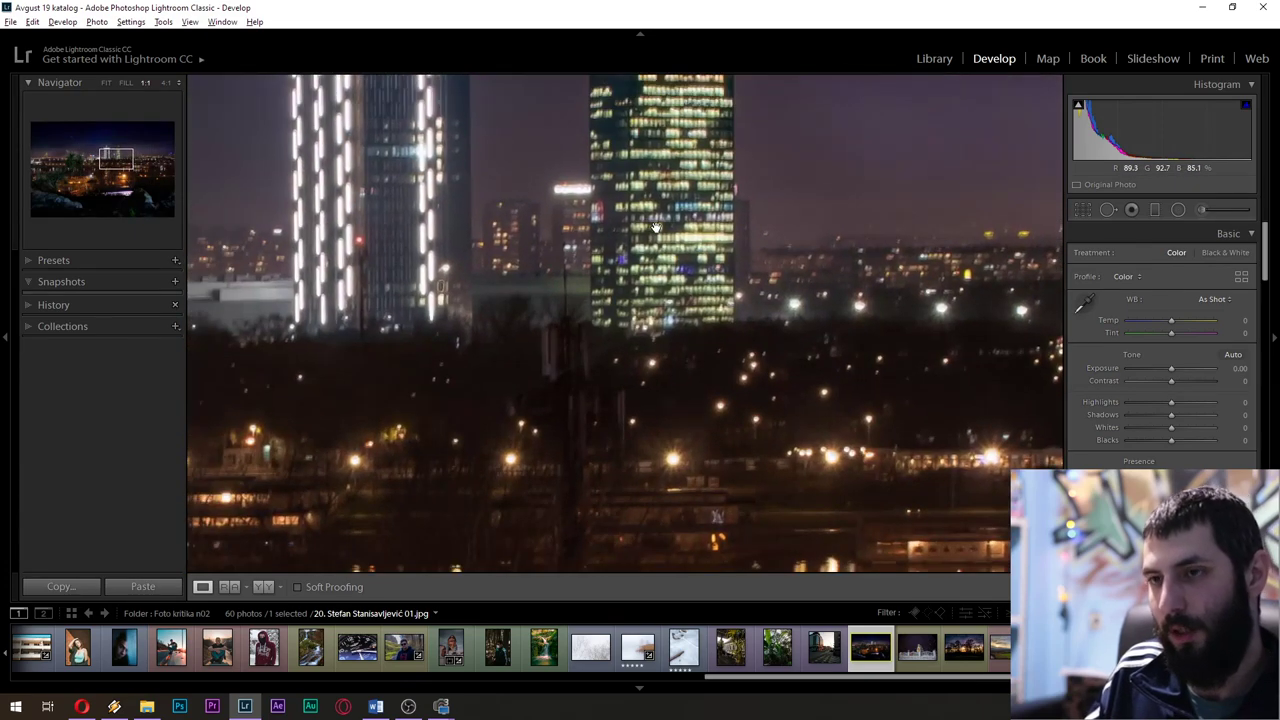
pyautogui.click(656, 227)
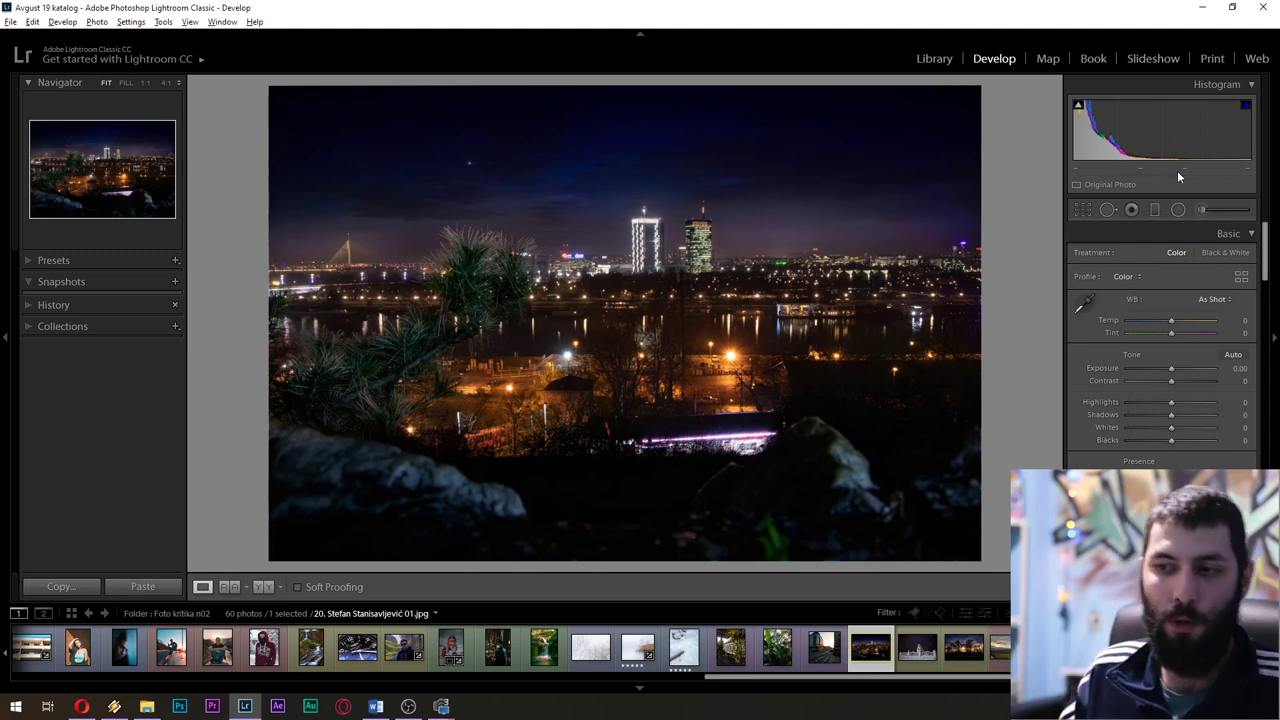
# Go on to the snowy night church photo and inspect the church up close, returning to the fitted size
pyautogui.press('Right')
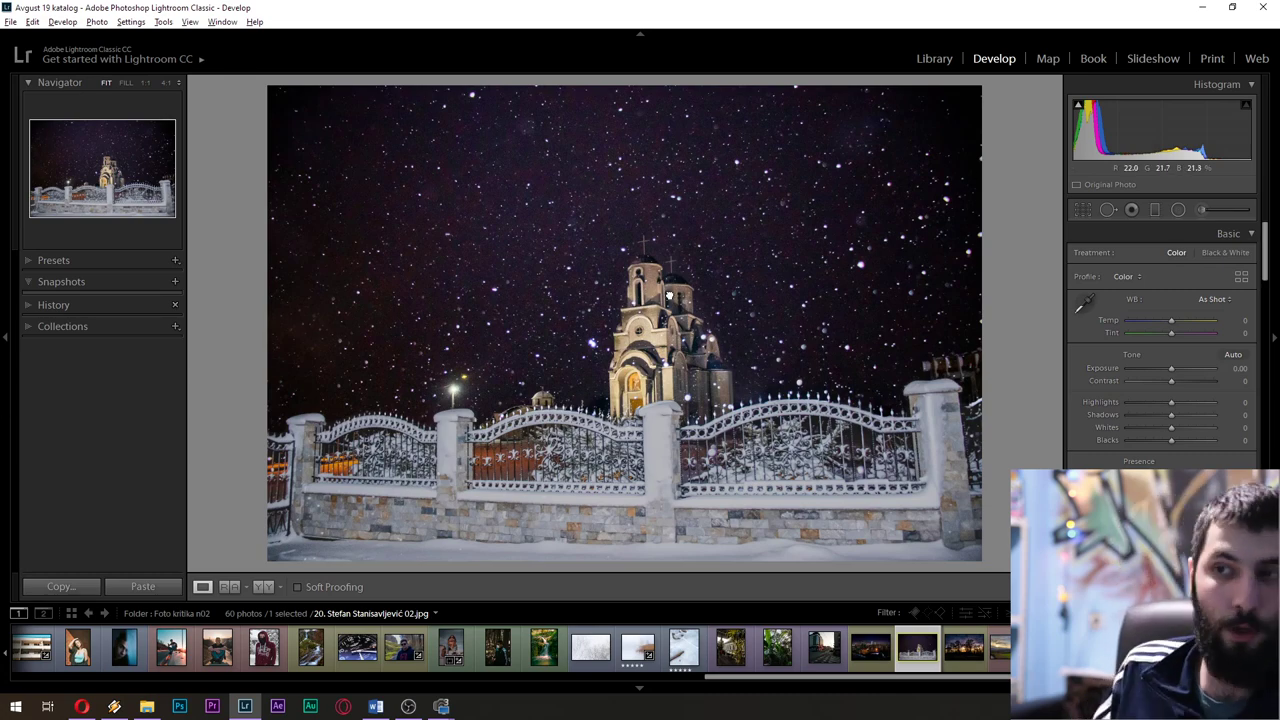
pyautogui.click(673, 320)
pyautogui.click(690, 325)
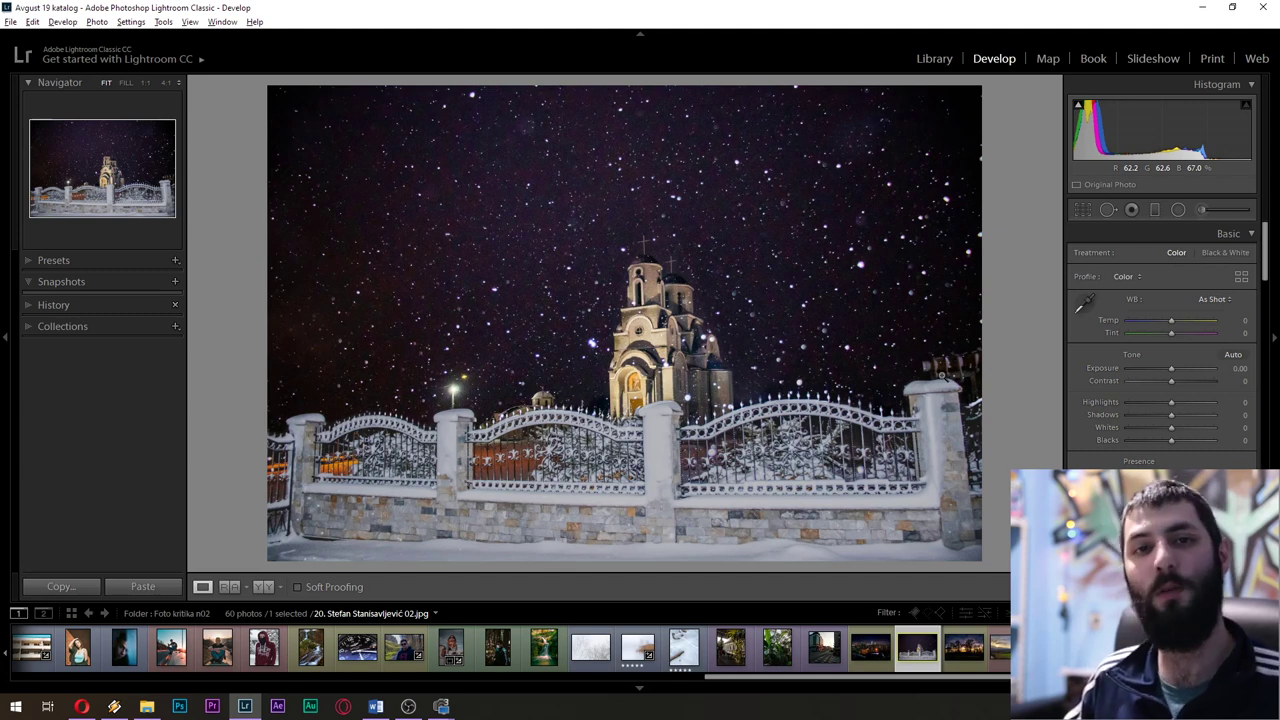
# Go on to the sunset tree silhouettes photo, inspect the sky and trees at 1:1, and return to the fitted size
pyautogui.press('Right')
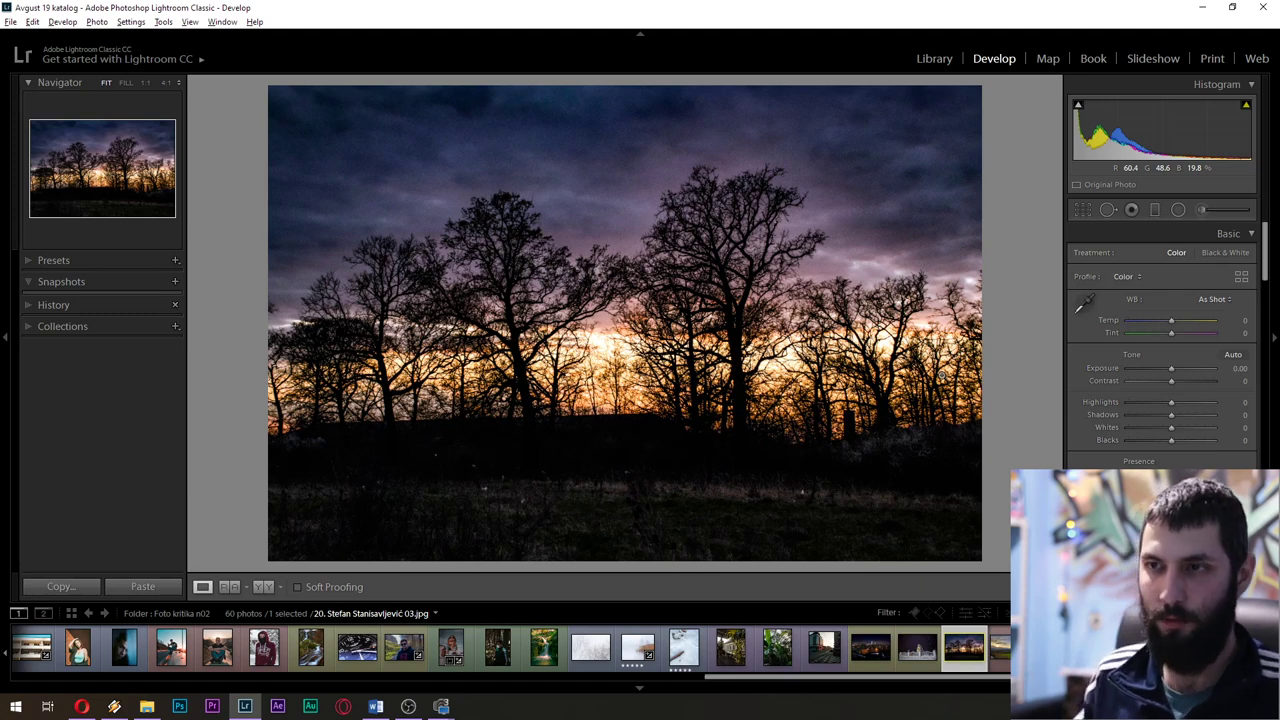
pyautogui.click(637, 123)
pyautogui.moveTo(637, 123); pyautogui.dragTo(585, 198)
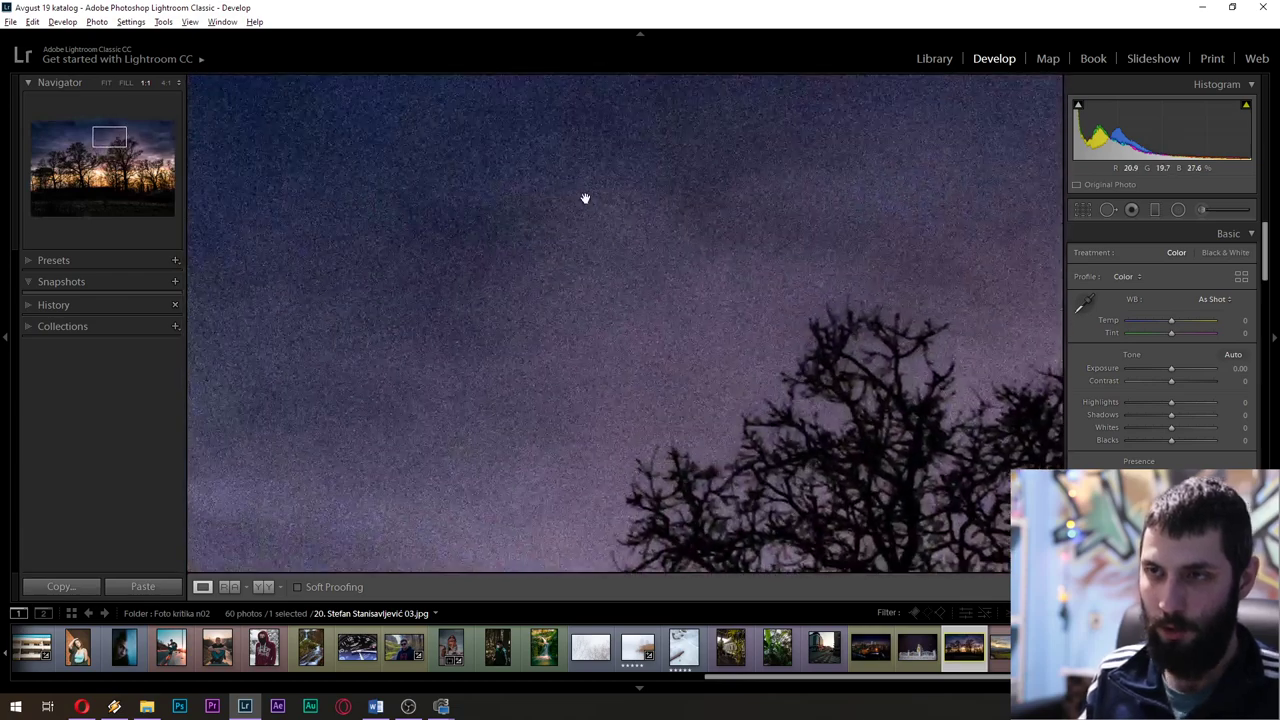
pyautogui.moveTo(843, 428); pyautogui.dragTo(588, 337)
pyautogui.click(588, 337)
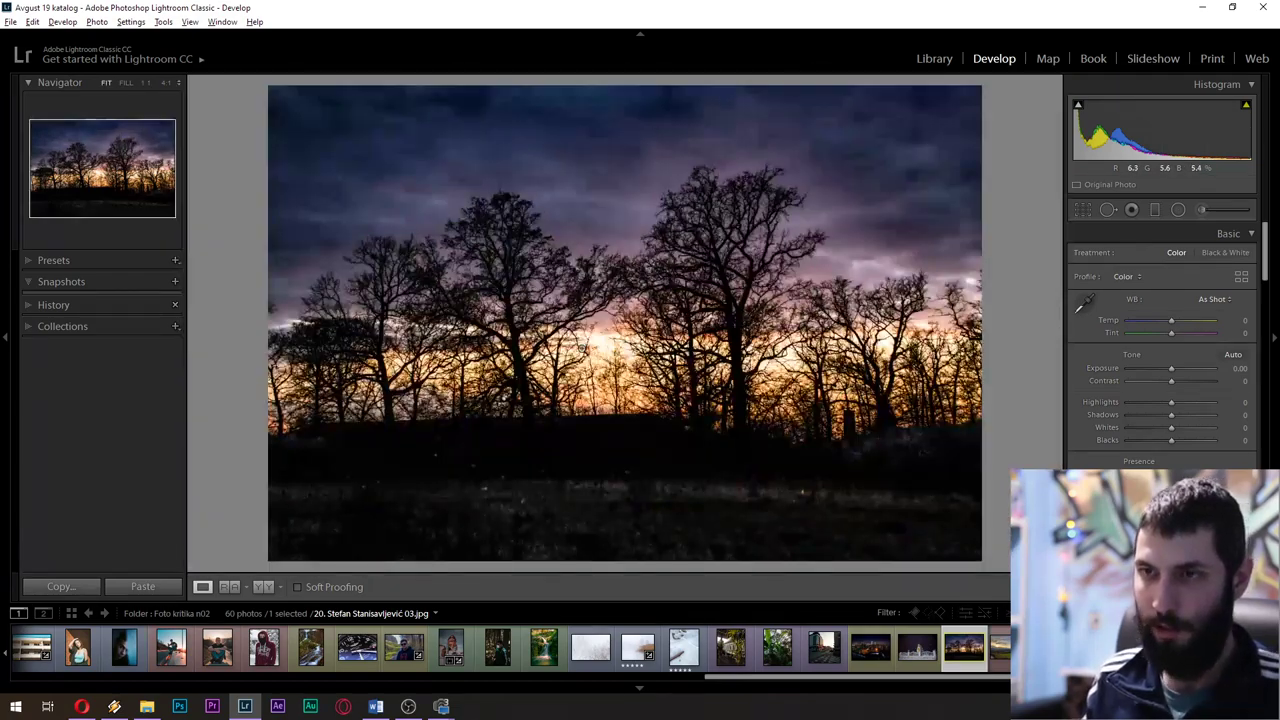
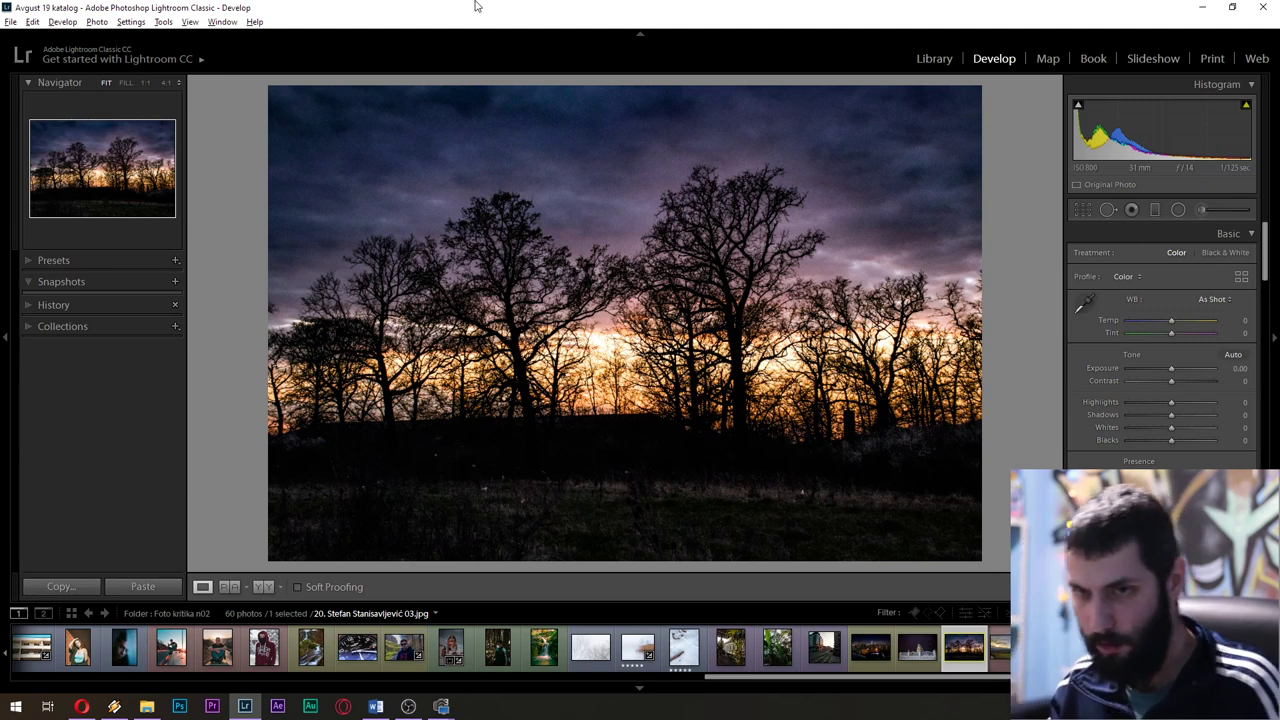
# Go on to the sunset church photo, inspect the sun and church at 1:1, and return to the fitted size
pyautogui.press('Right')
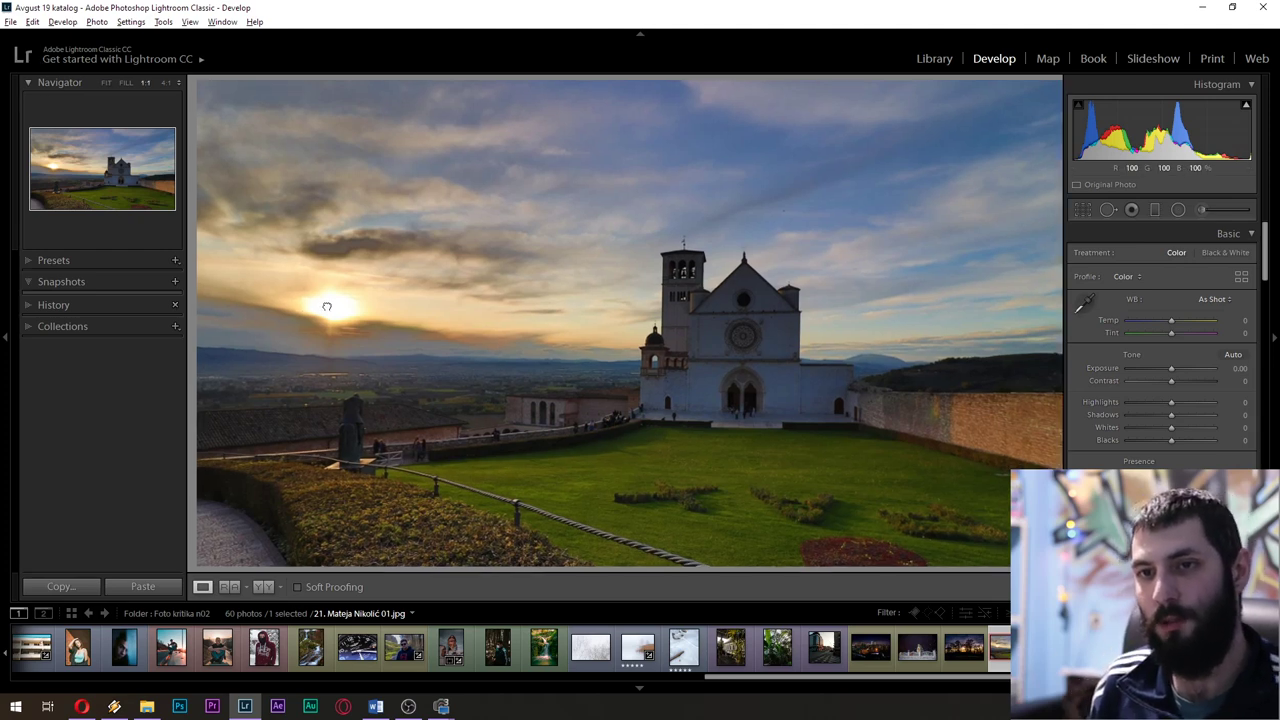
pyautogui.click(333, 307)
pyautogui.click(333, 307)
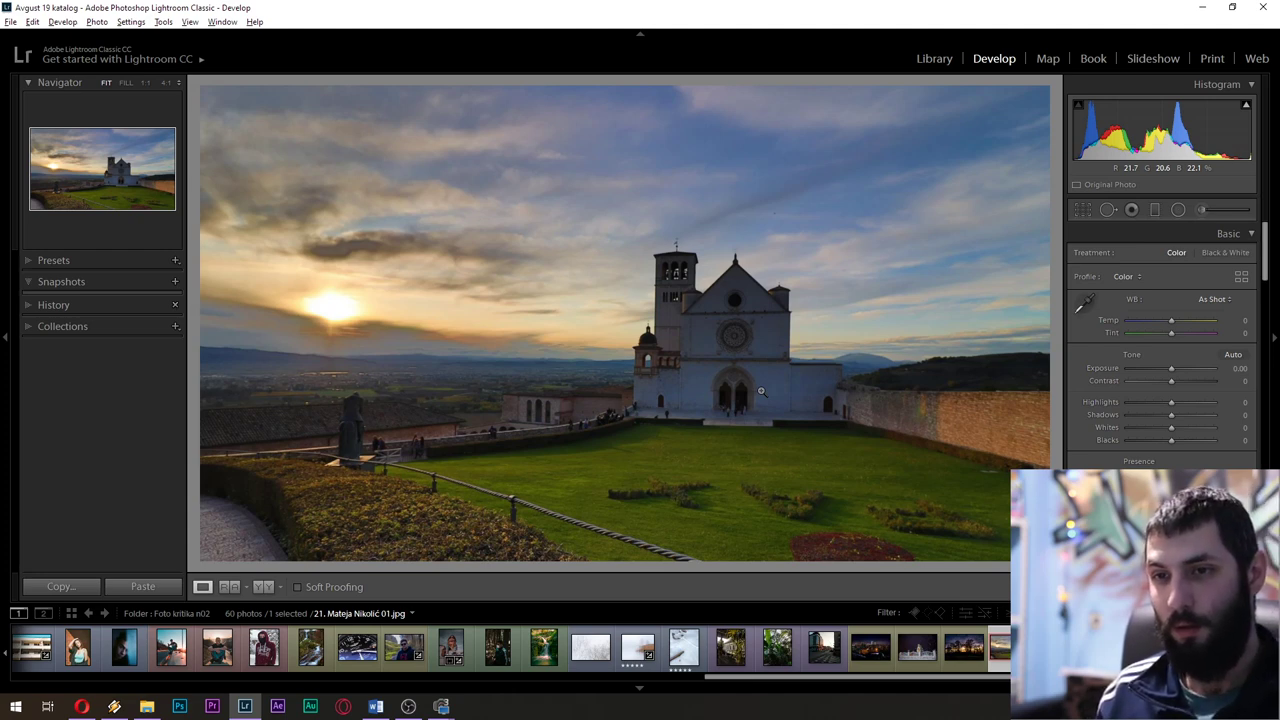
# Go on to the colourful coastal village photo and inspect its cliffs, harbour and foreground roof at 1:1, returning to the fitted size
pyautogui.press('Right')
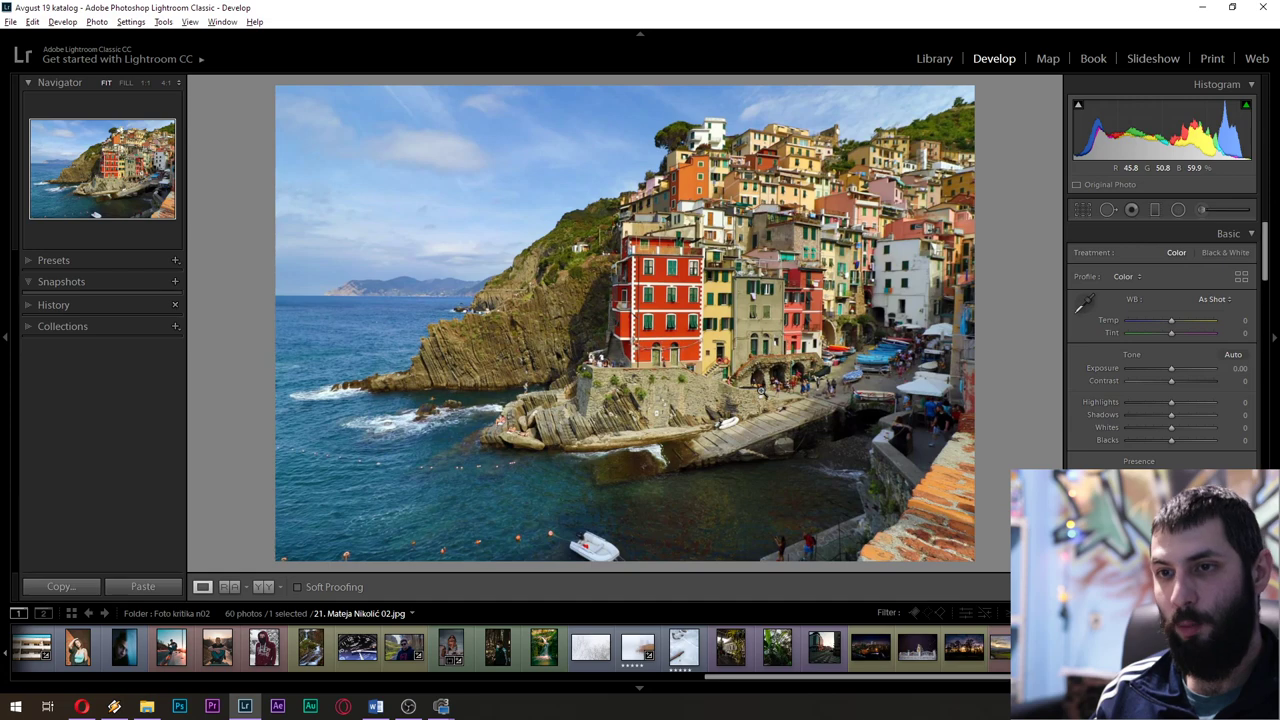
pyautogui.click(412, 378)
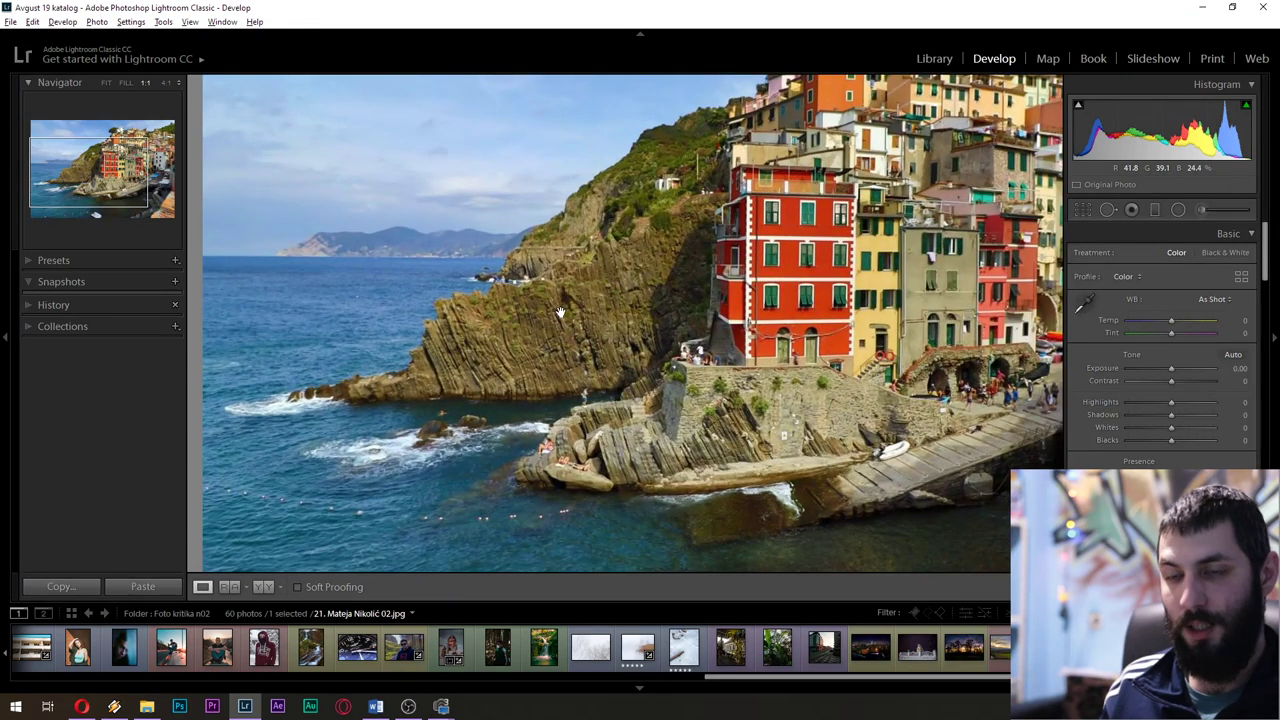
pyautogui.click(592, 333)
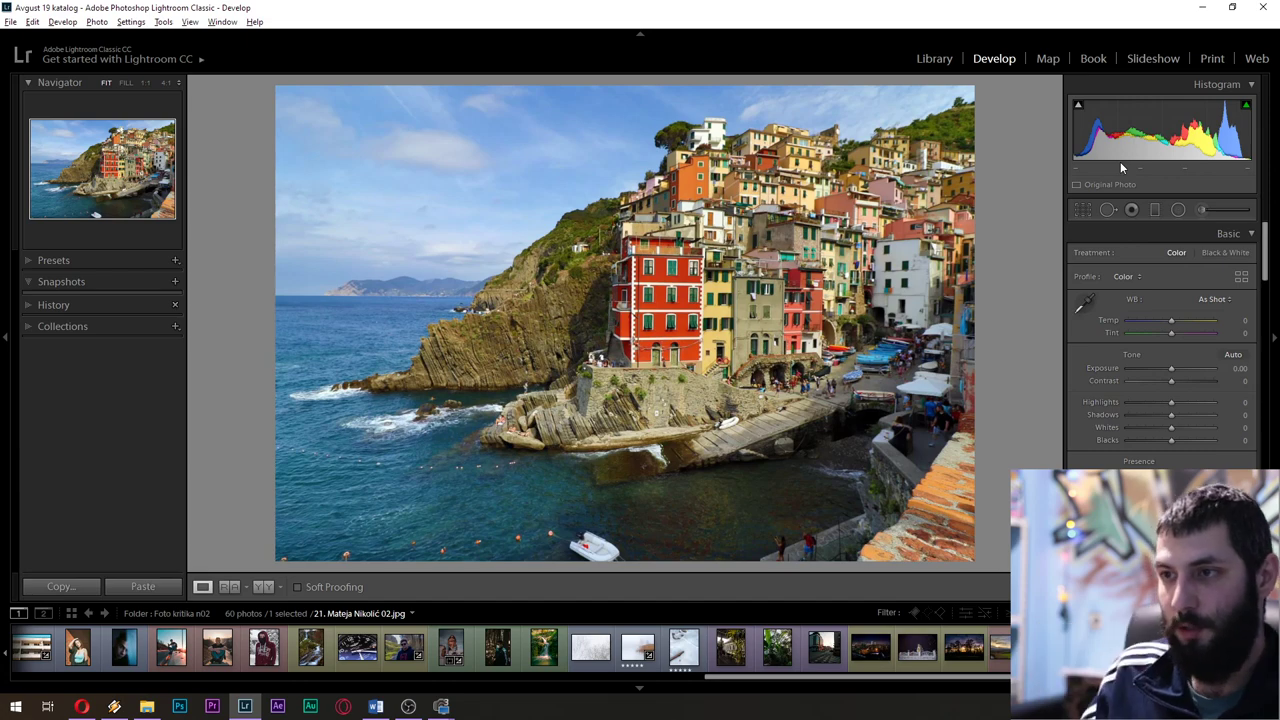
pyautogui.click(964, 496)
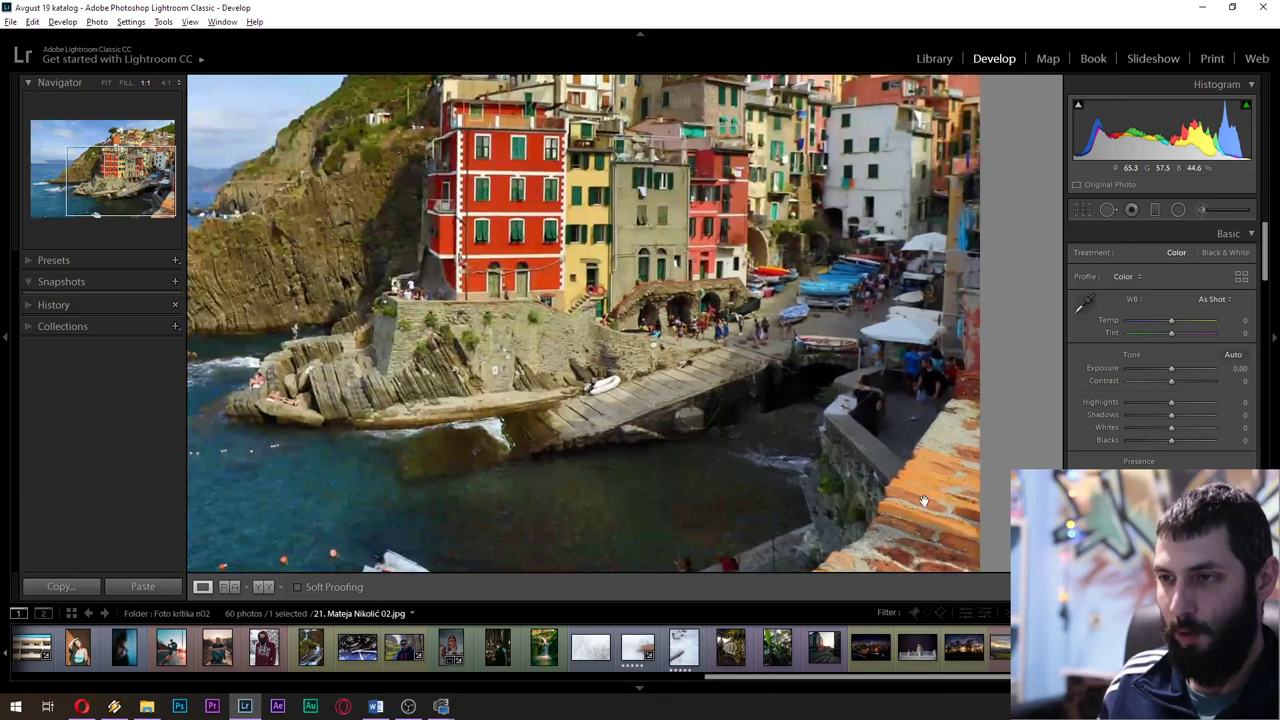
pyautogui.click(957, 475)
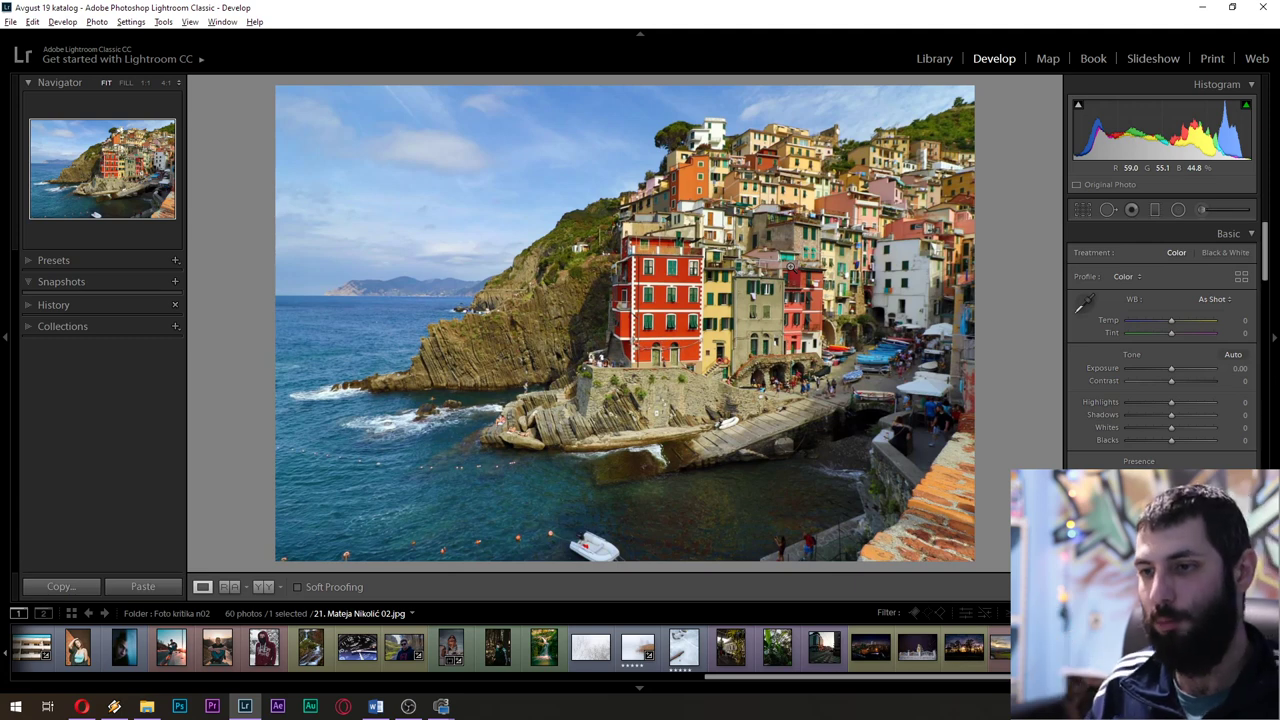
# Go on to the orange building photo and inspect the rabbit sculpture from base to ears at 1:1, returning to the fitted size
pyautogui.press('Right')
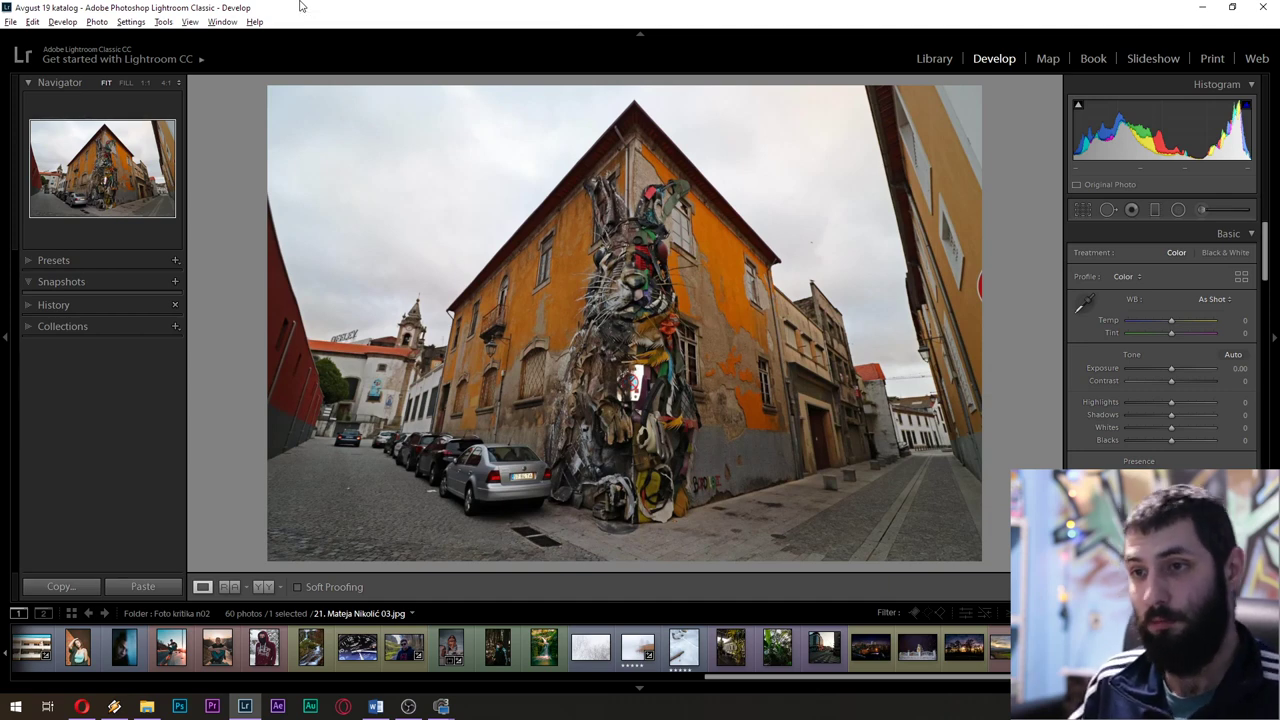
pyautogui.click(646, 288)
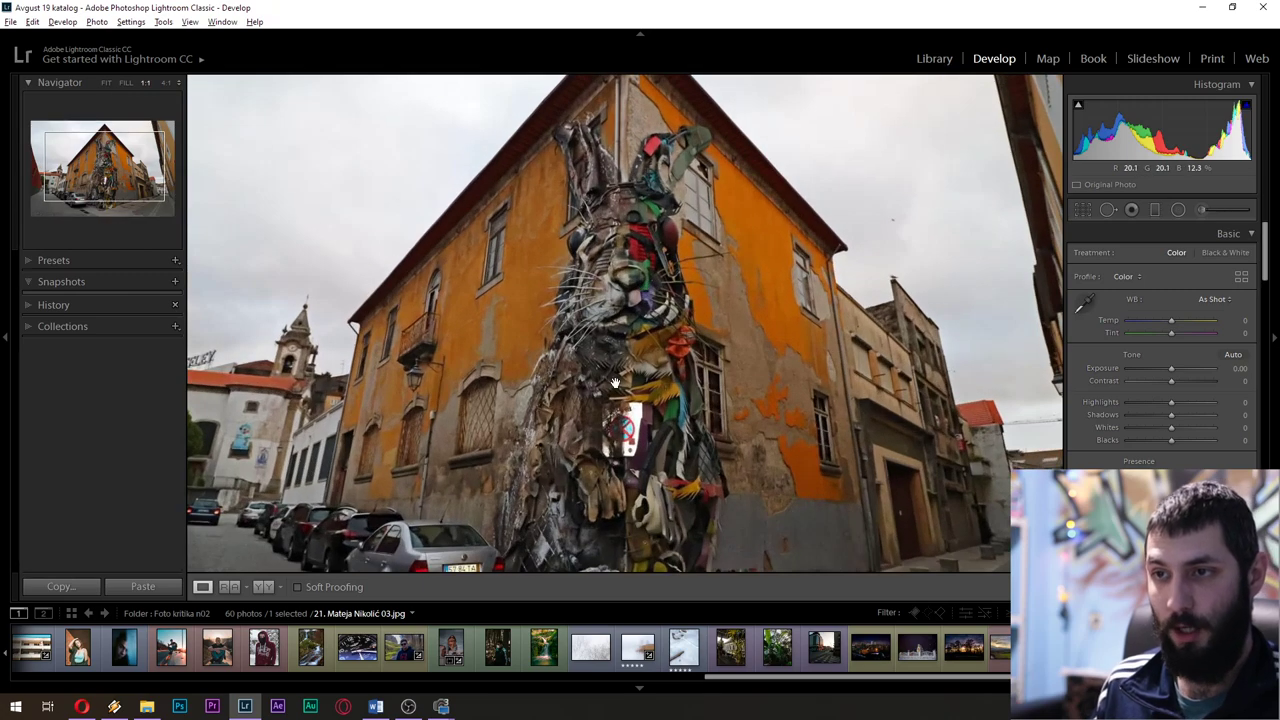
pyautogui.moveTo(646, 458); pyautogui.dragTo(666, 406)
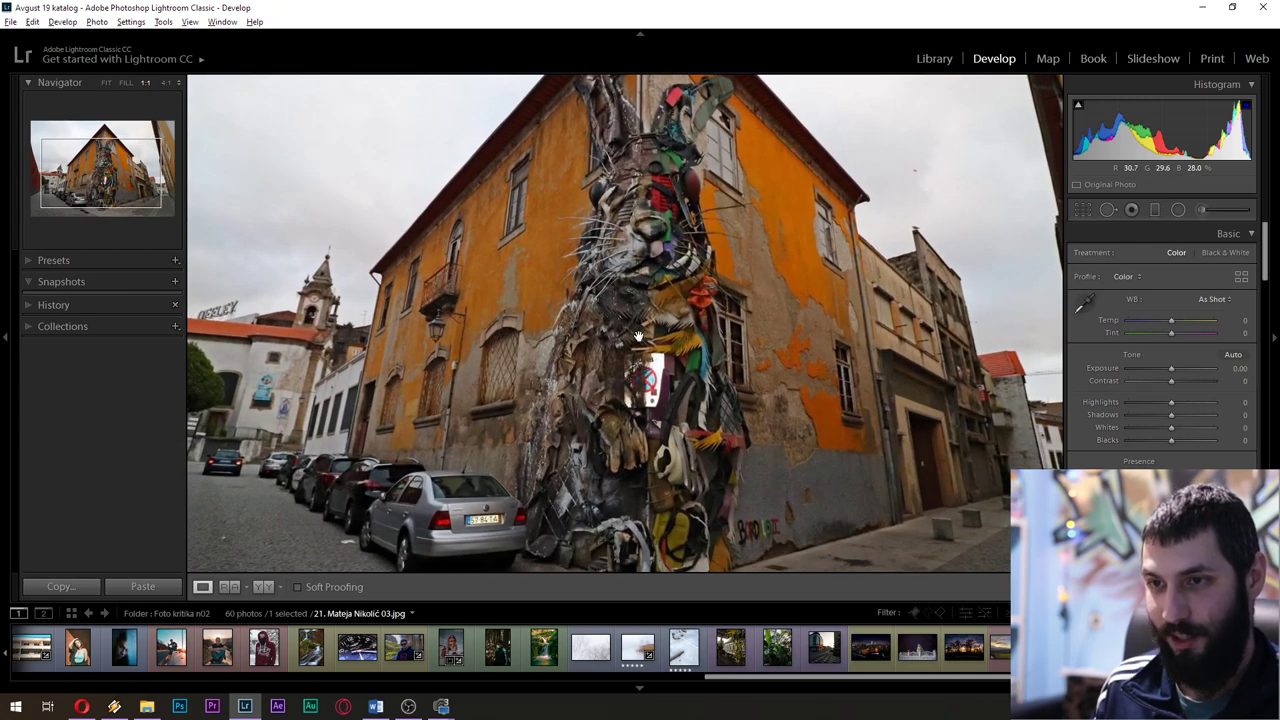
pyautogui.moveTo(661, 180); pyautogui.dragTo(694, 297)
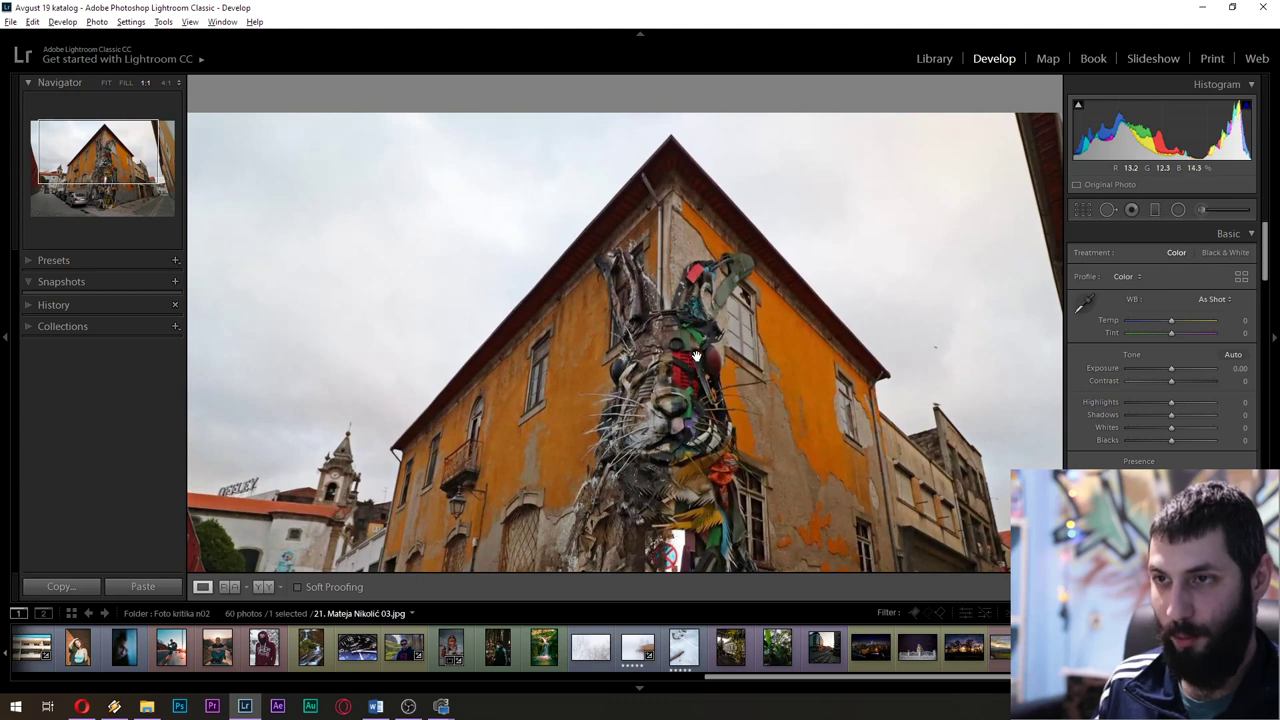
pyautogui.click(703, 404)
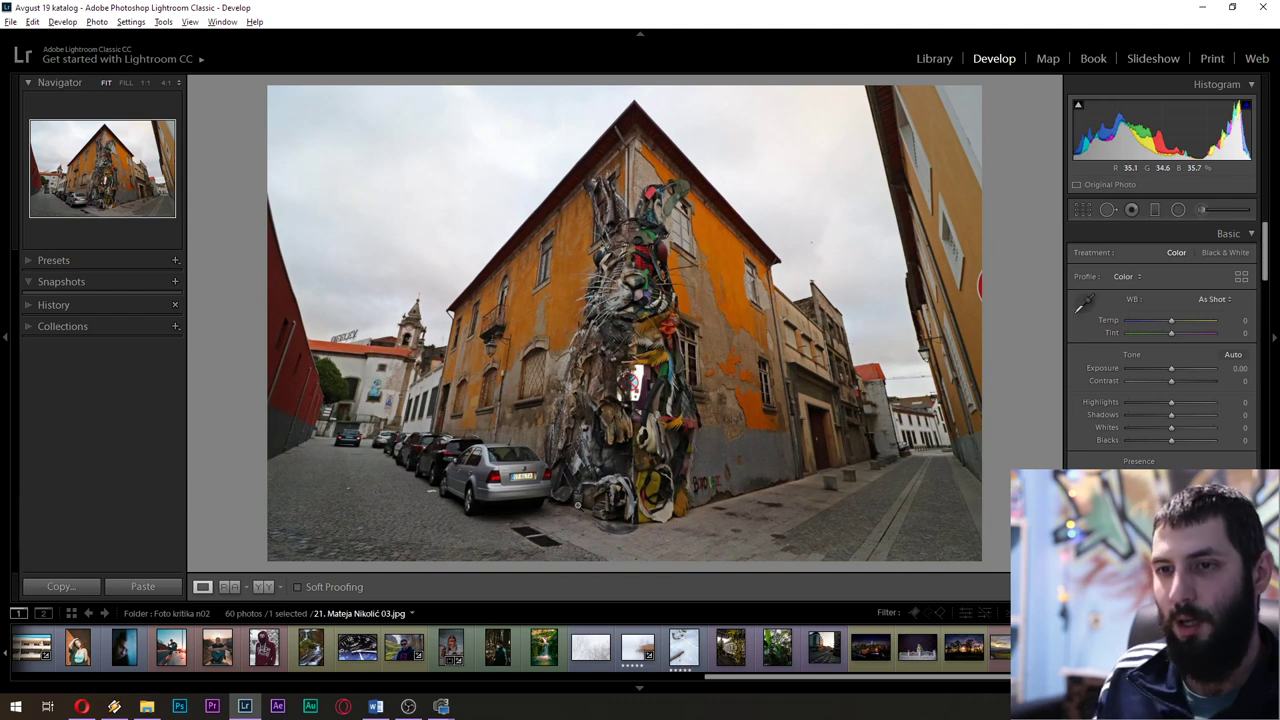
# Inspect the parked cars beside the rabbit sculpture at 1:1, and return to the fitted size
pyautogui.click(512, 485)
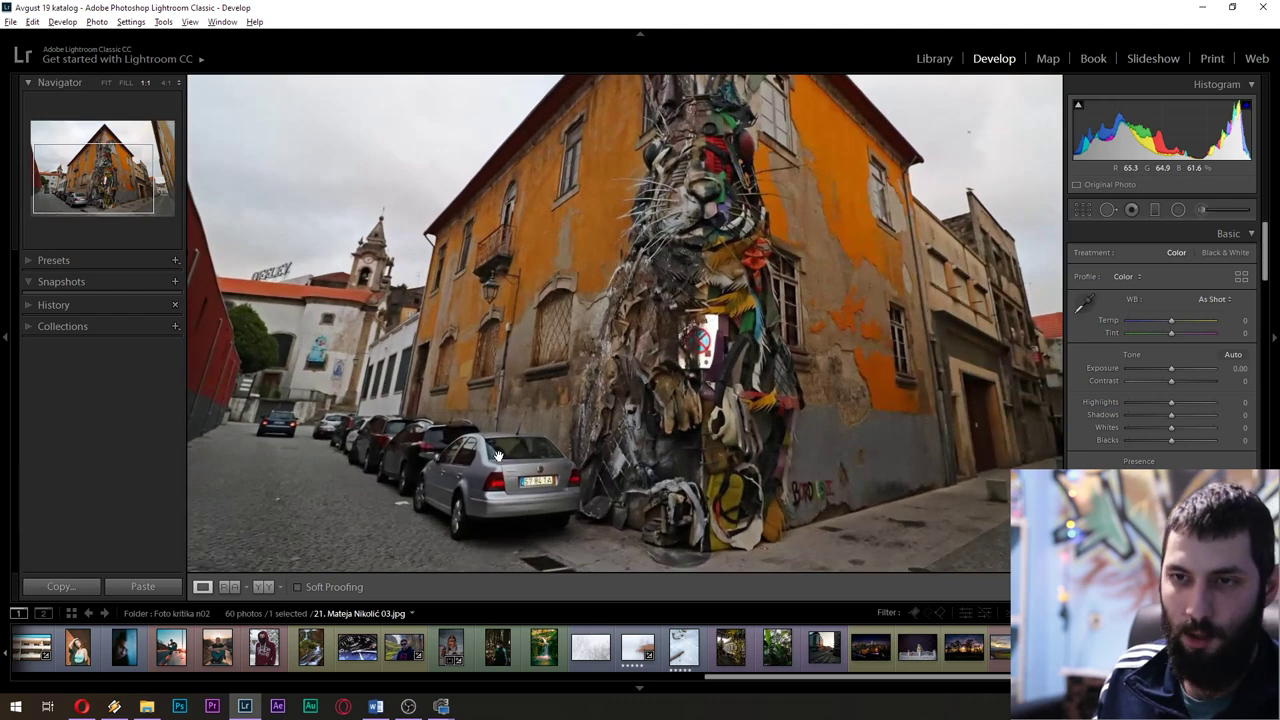
pyautogui.click(410, 436)
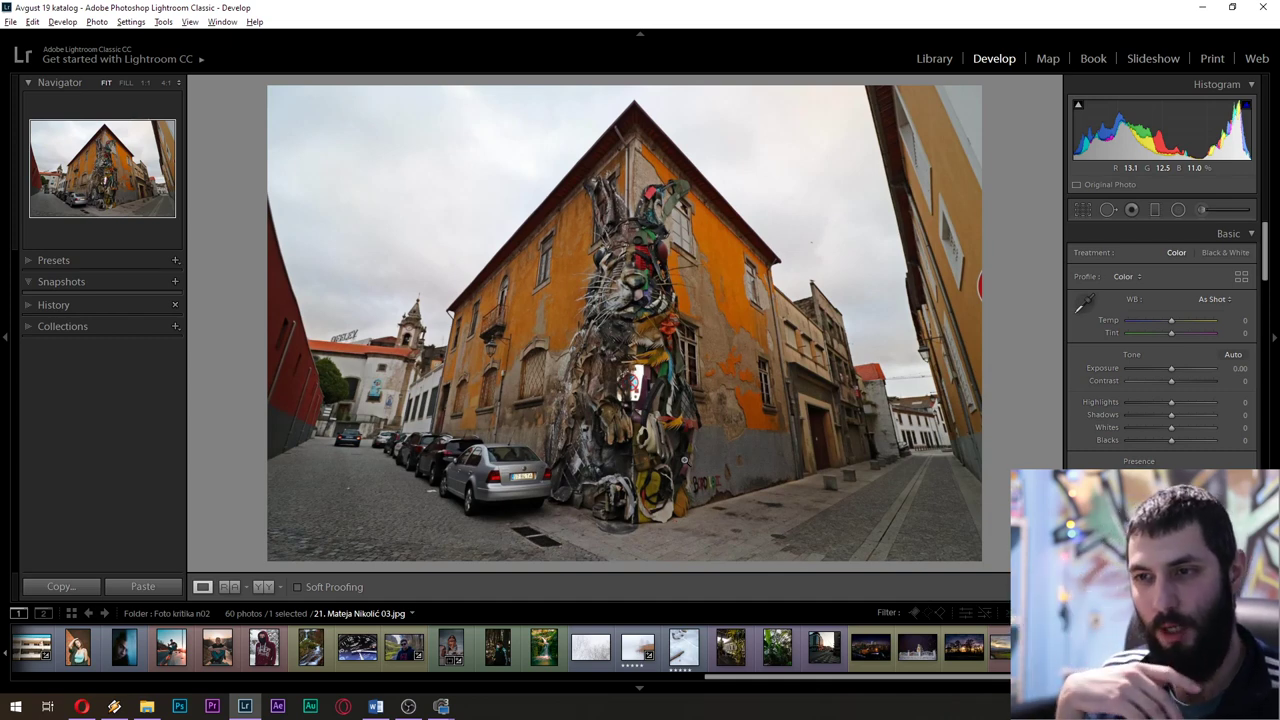
pyautogui.moveTo(592, 322); pyautogui.dragTo(704, 369)
# View the snowy portrait with the white dog, go on to the wildflower meadow photo, and inspect its sky and mountains at 1:1
pyautogui.press('Right')
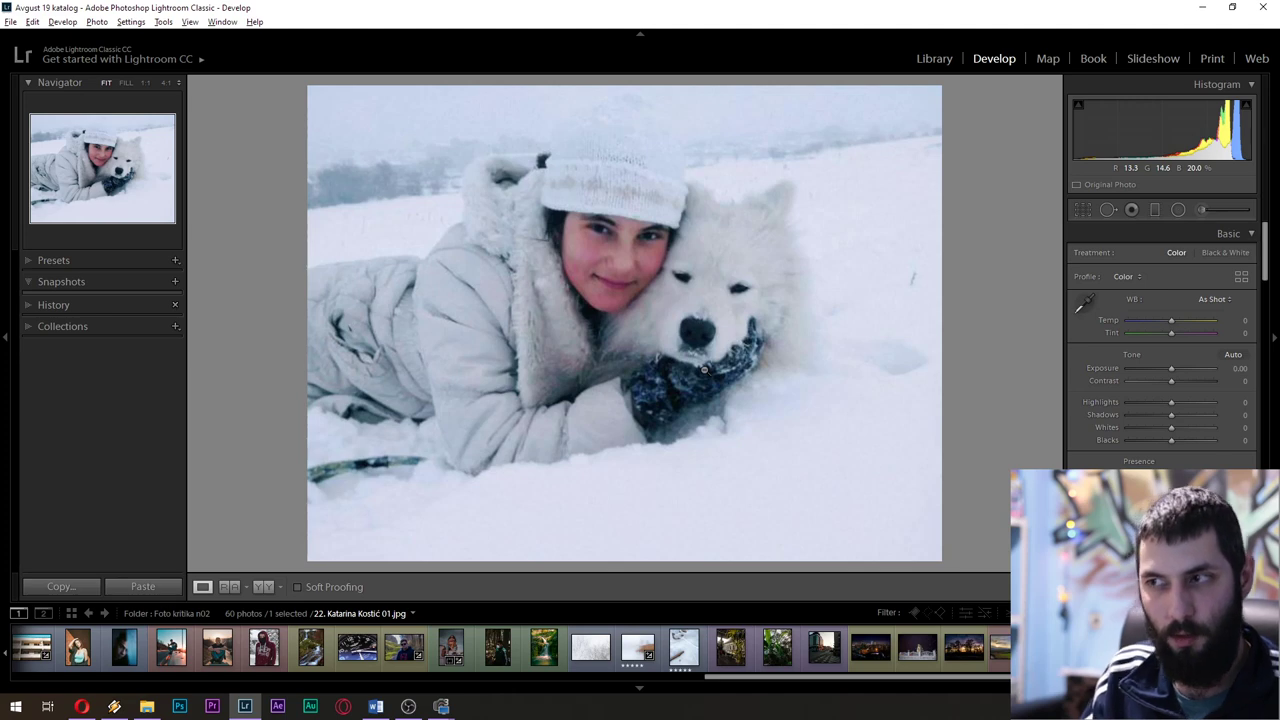
pyautogui.press('Right')
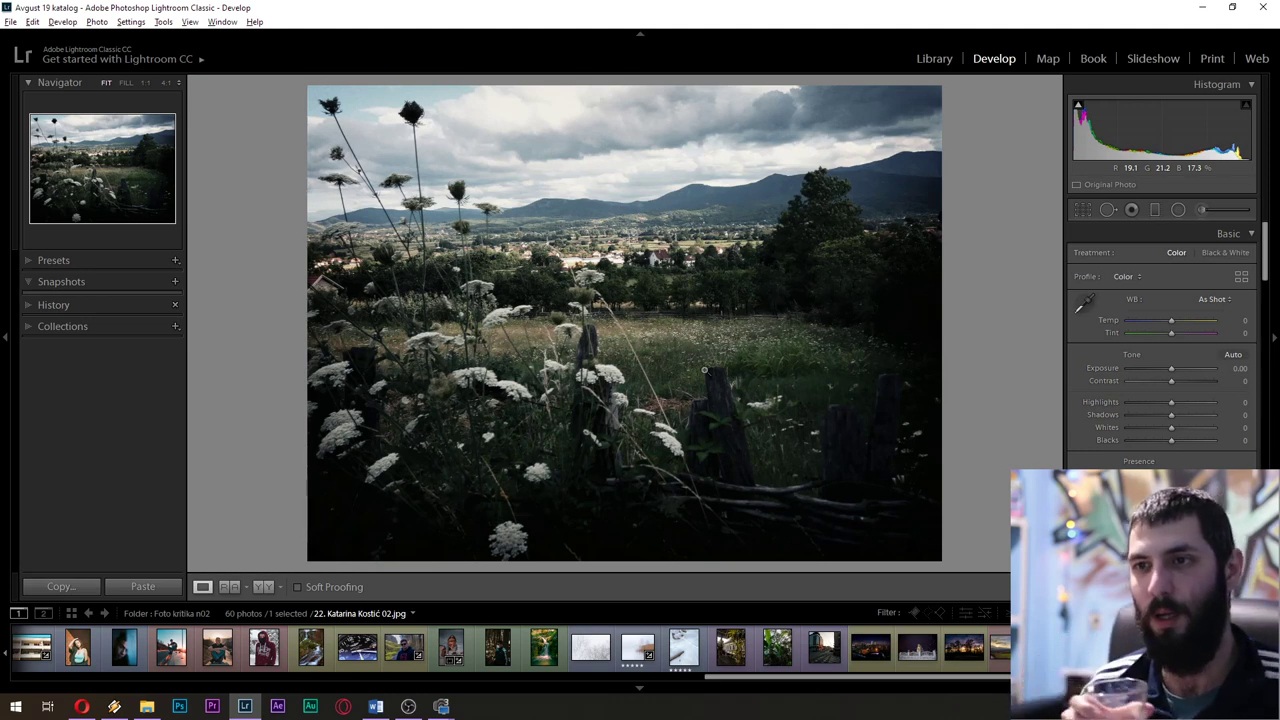
pyautogui.click(692, 155)
pyautogui.moveTo(693, 156); pyautogui.dragTo(743, 286)
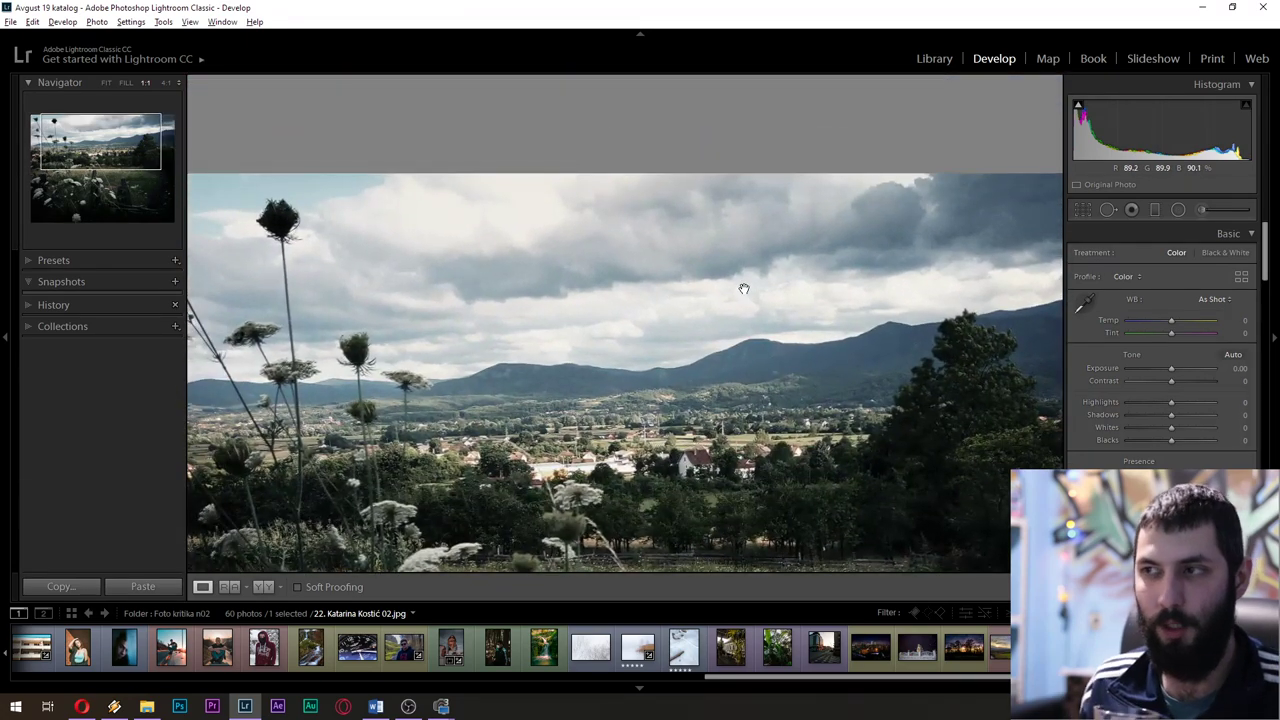
pyautogui.click(744, 289)
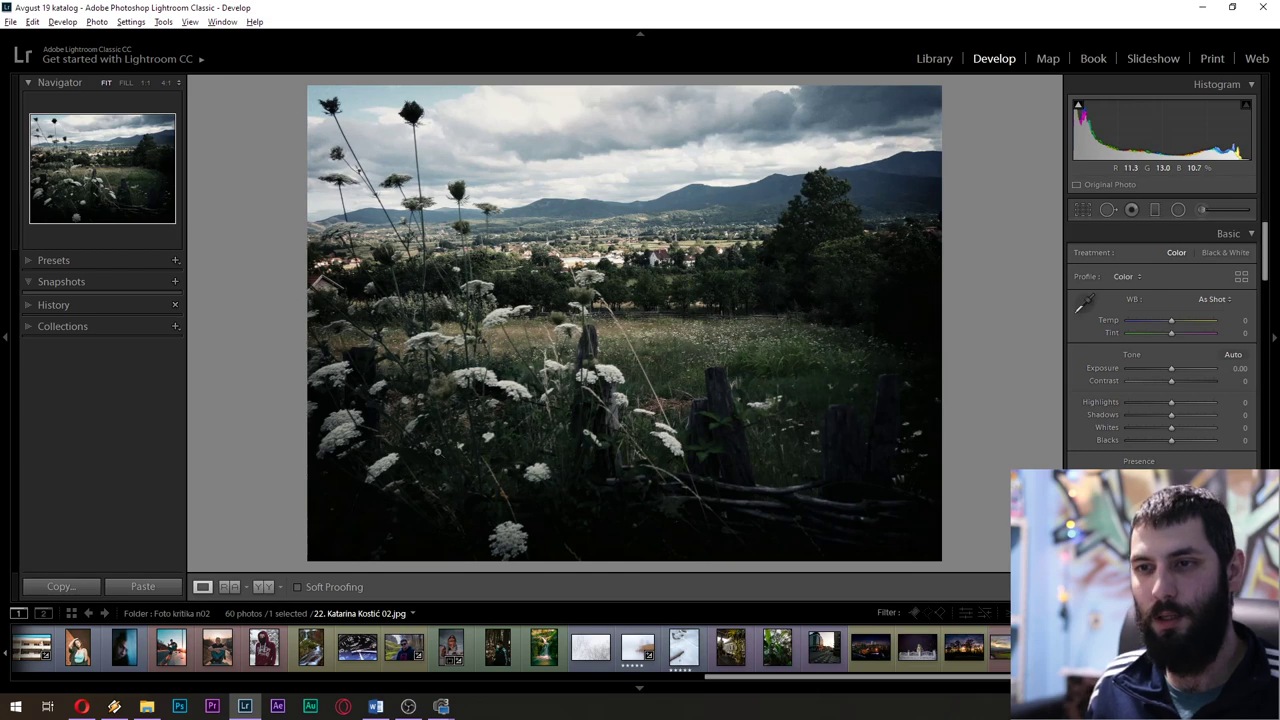
# Inspect the meadow photo's white flowers and distant valley at 1:1, and return to the fitted size
pyautogui.click(500, 397)
pyautogui.click(522, 343)
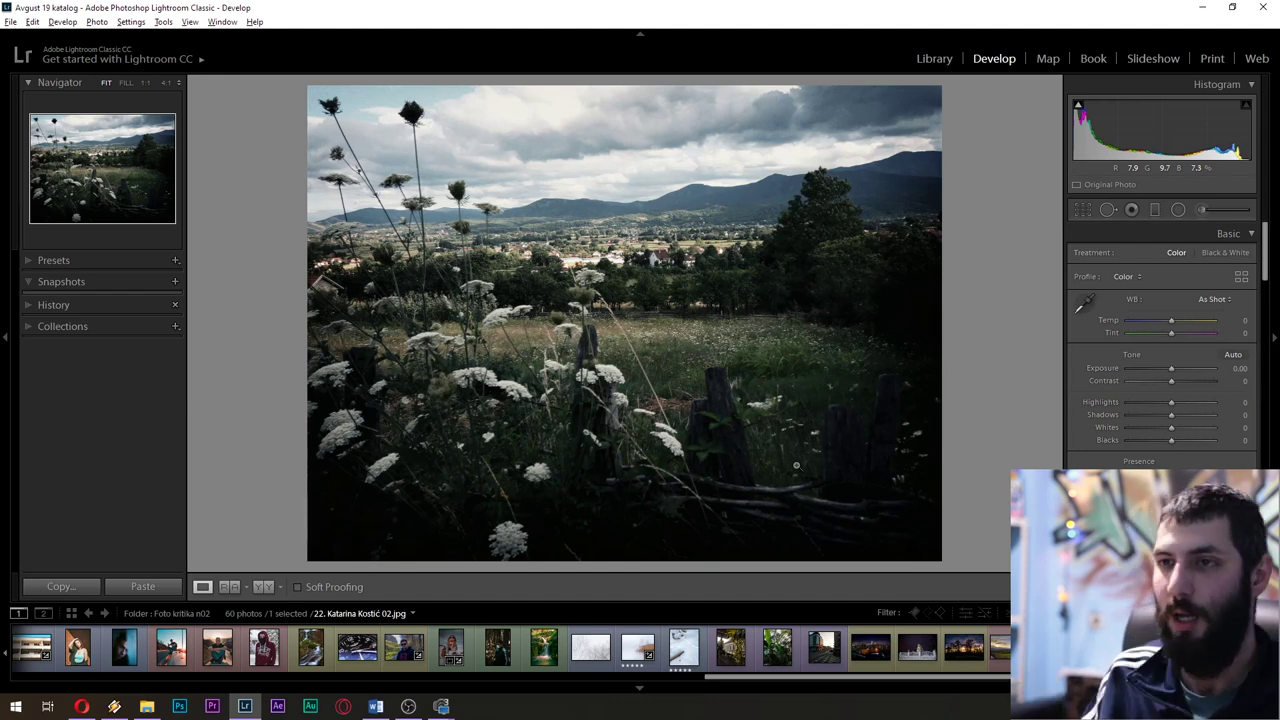
pyautogui.click(654, 329)
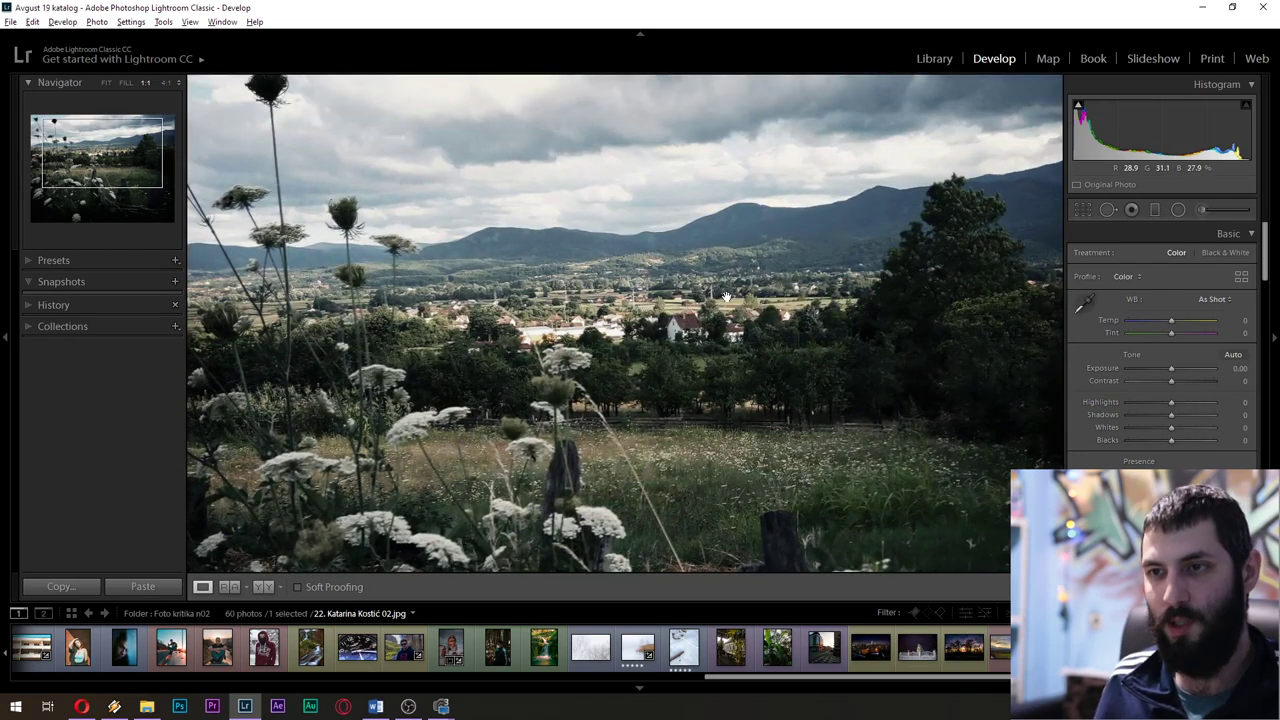
pyautogui.click(729, 316)
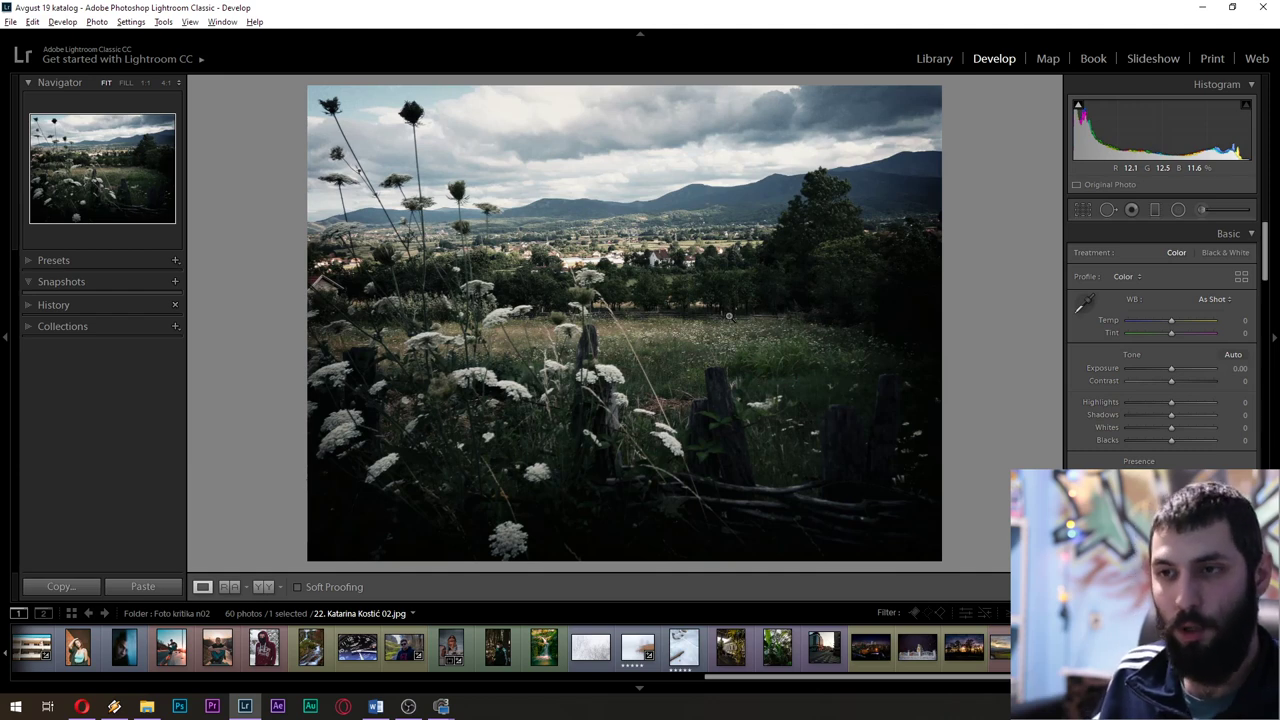
# Go on to the river bridge photo with the street lamps and straighten it with the Level Upright correction
pyautogui.press('Right')
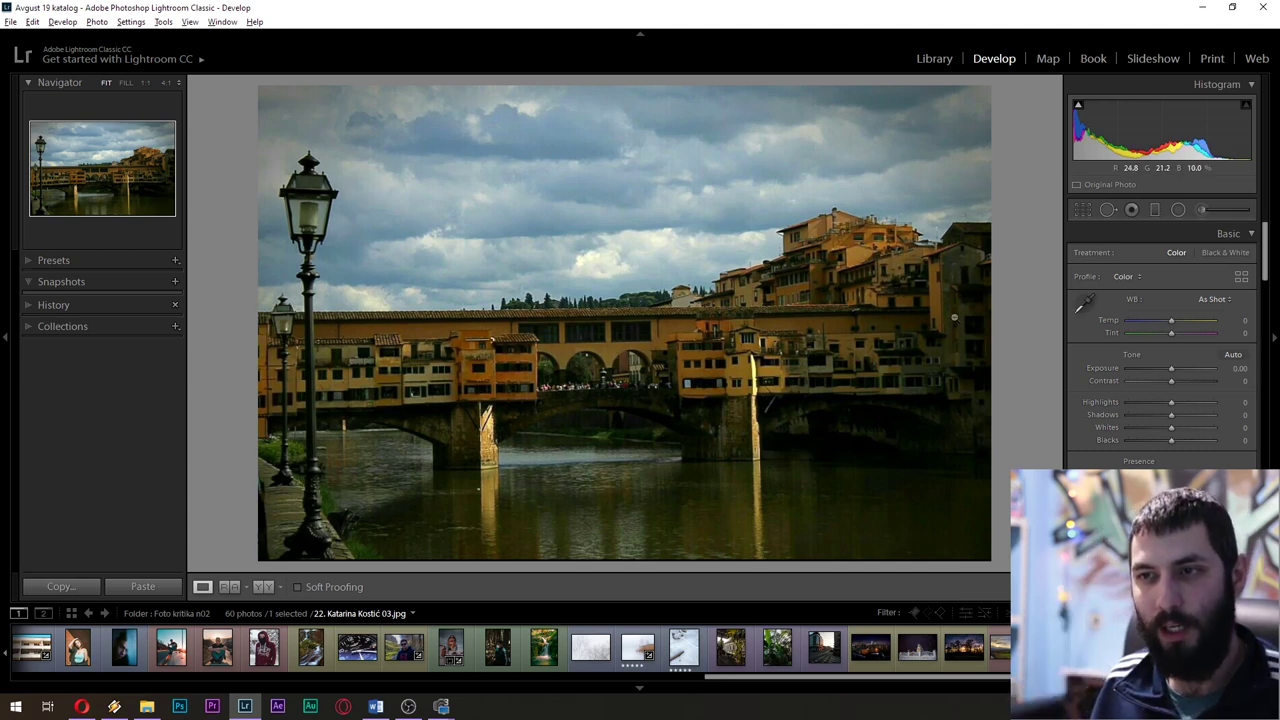
pyautogui.scroll(-10, 1101, 339)
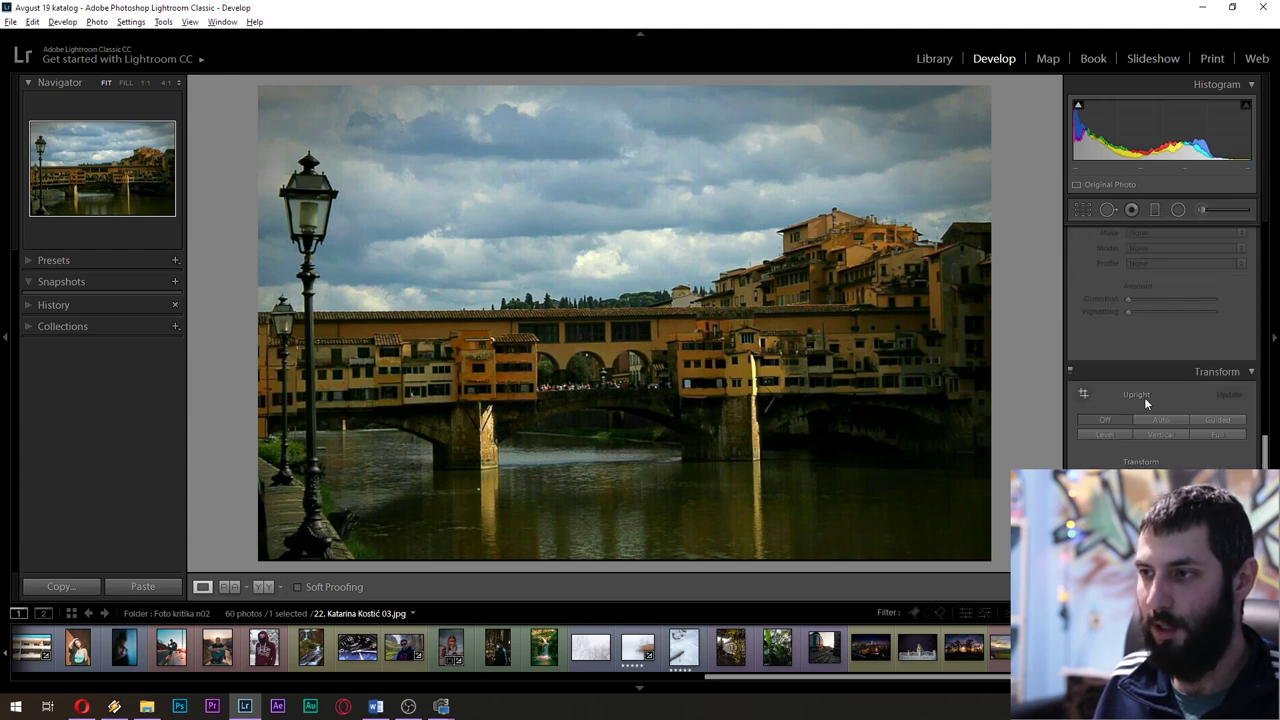
pyautogui.click(1104, 434)
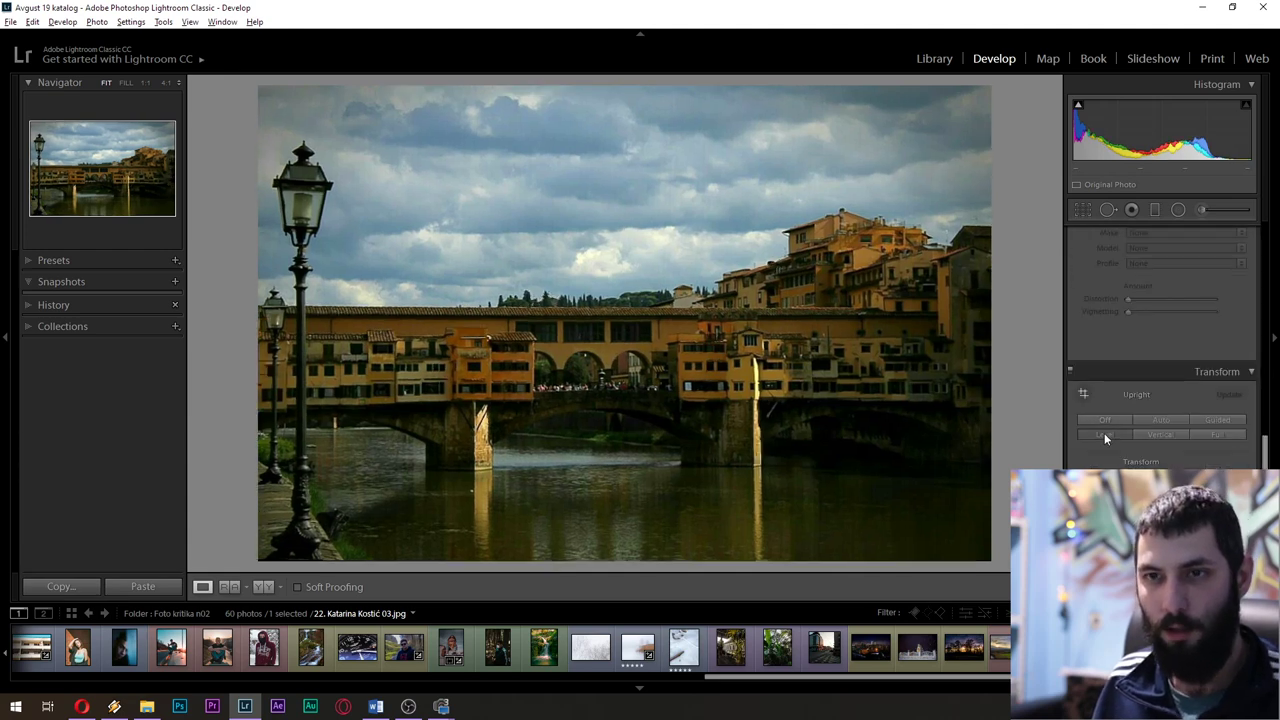